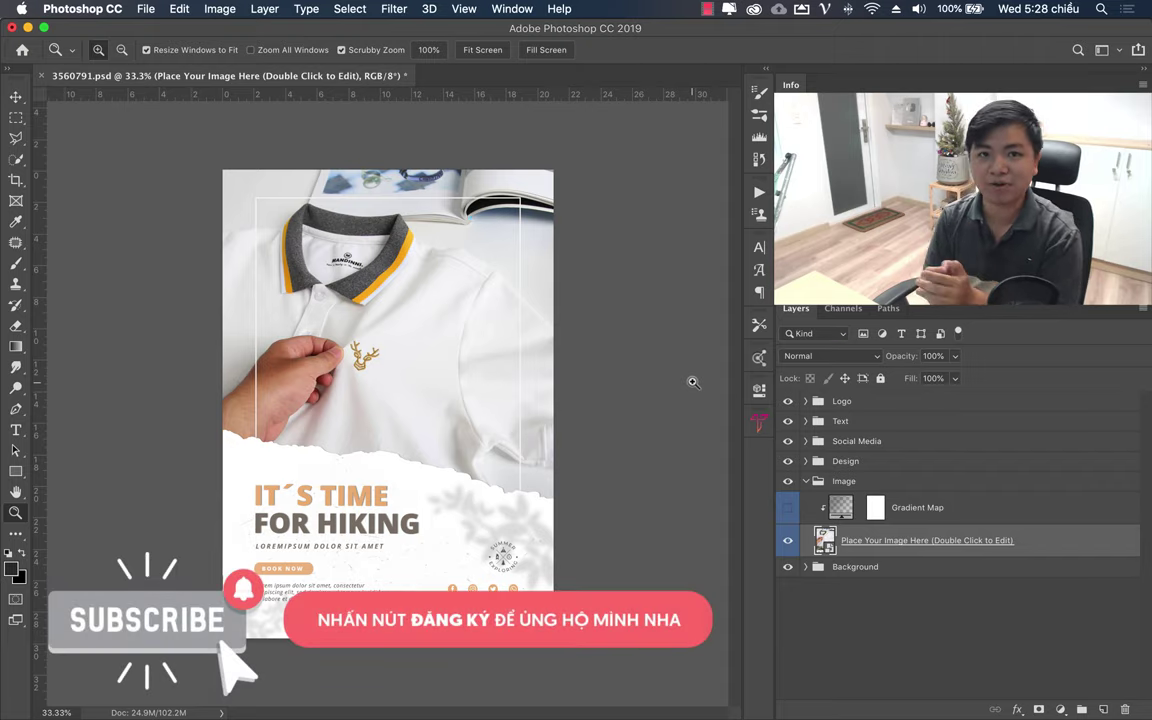
# Step: Close the 3560791.psd hiking poster document with Cmd+W
pyautogui.press('super+w')
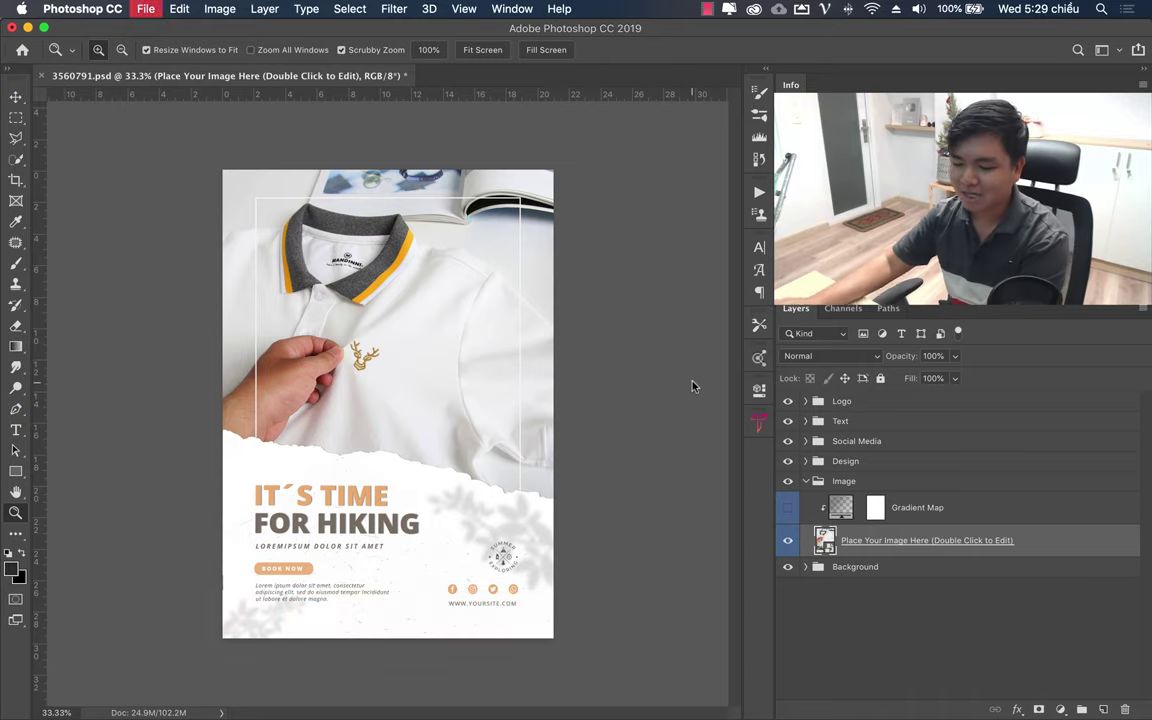
# Step: Discard the poster's changes and bring up Freepik's search in Chrome
pyautogui.click(521, 264)
pyautogui.moveTo(257, 688)
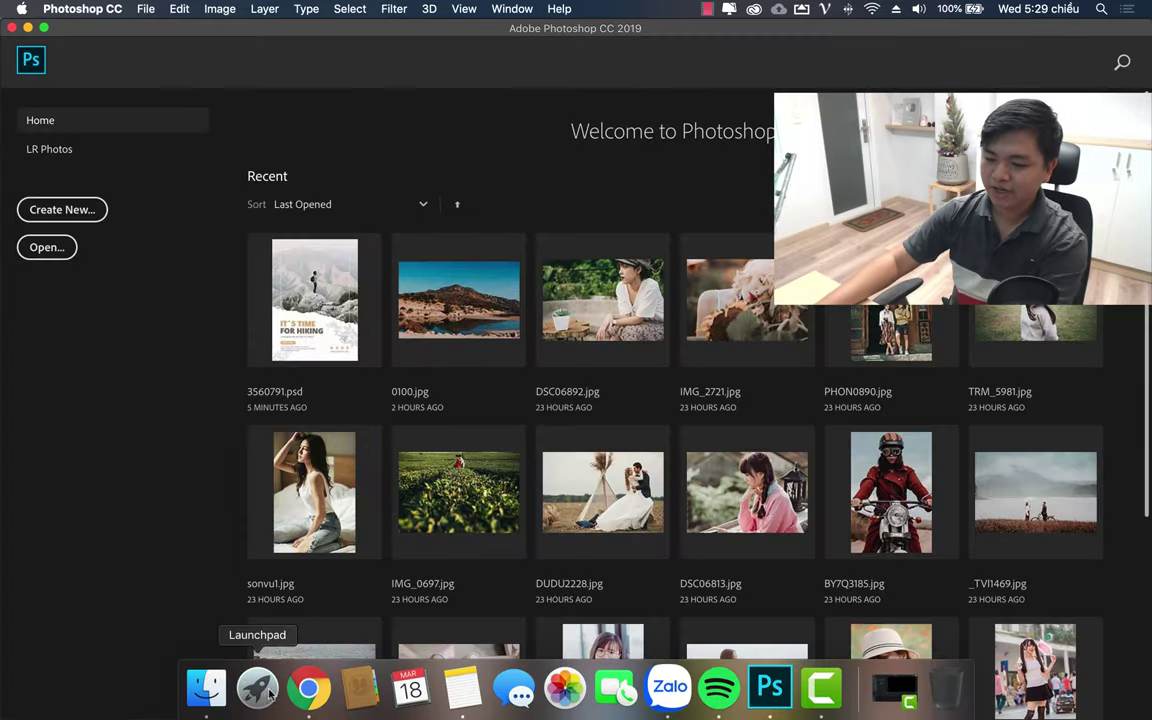
pyautogui.click(310, 688)
pyautogui.scroll(10, 500, 380)
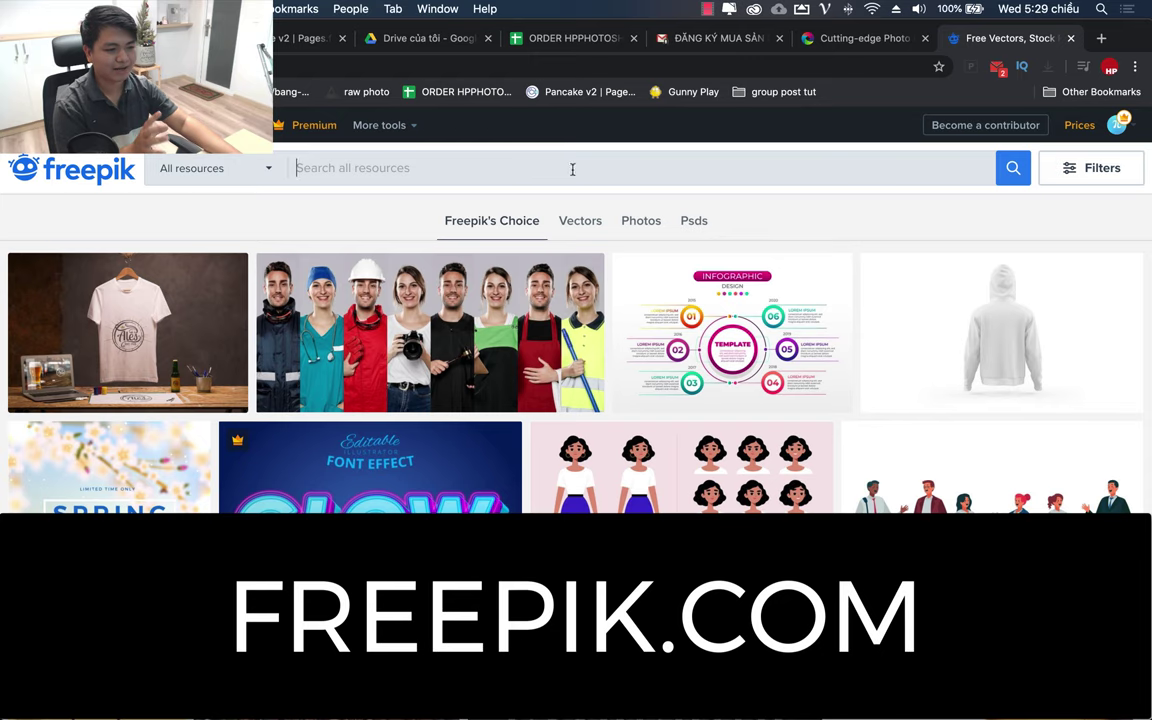
pyautogui.click(1119, 179)
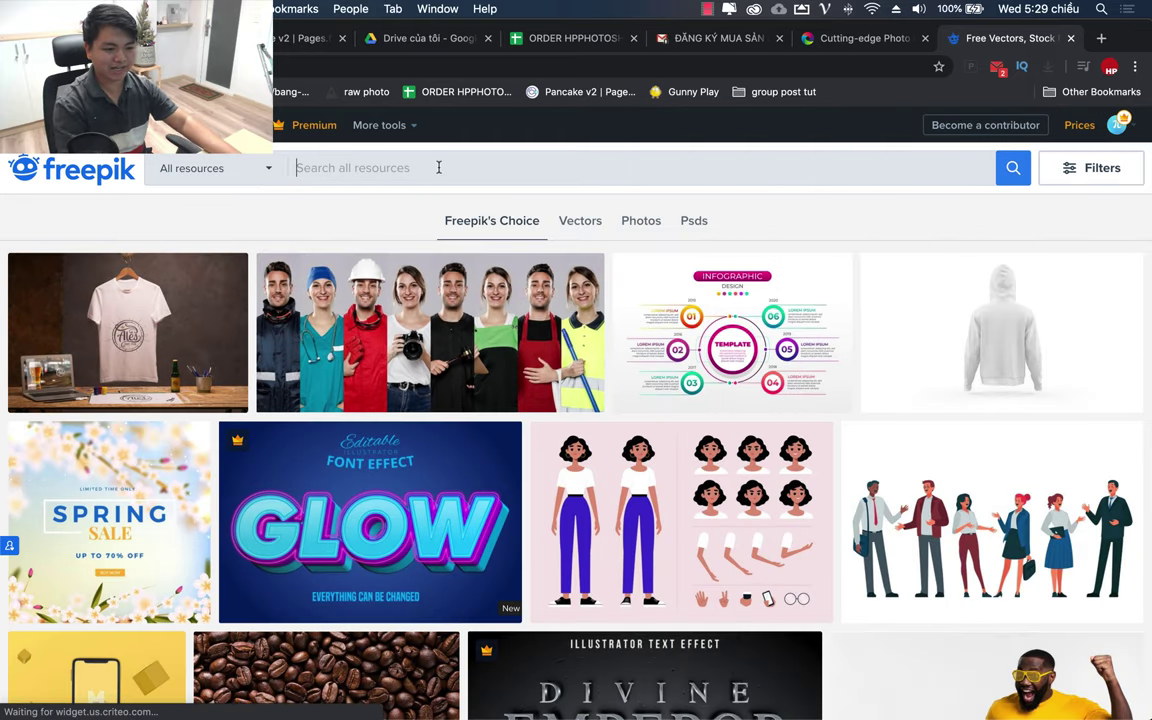
# Step: Search Freepik for 'poster', then change the query to 'banner'
pyautogui.click(438, 167)
pyautogui.write('poster')
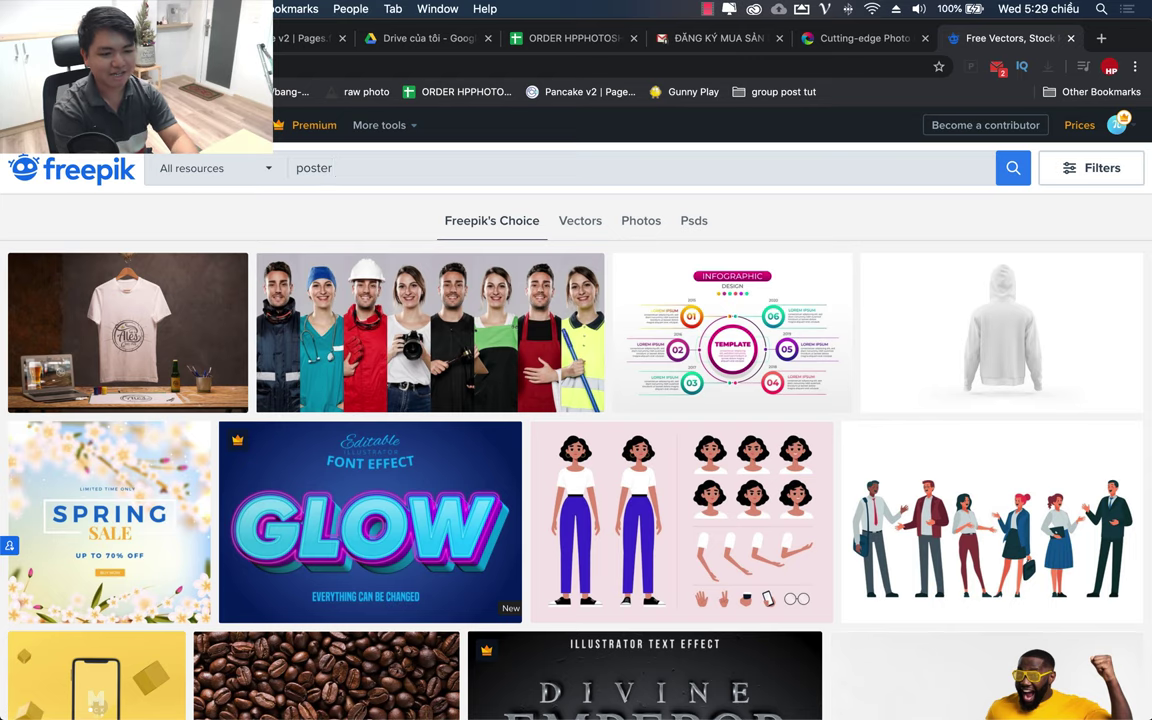
pyautogui.press('Return')
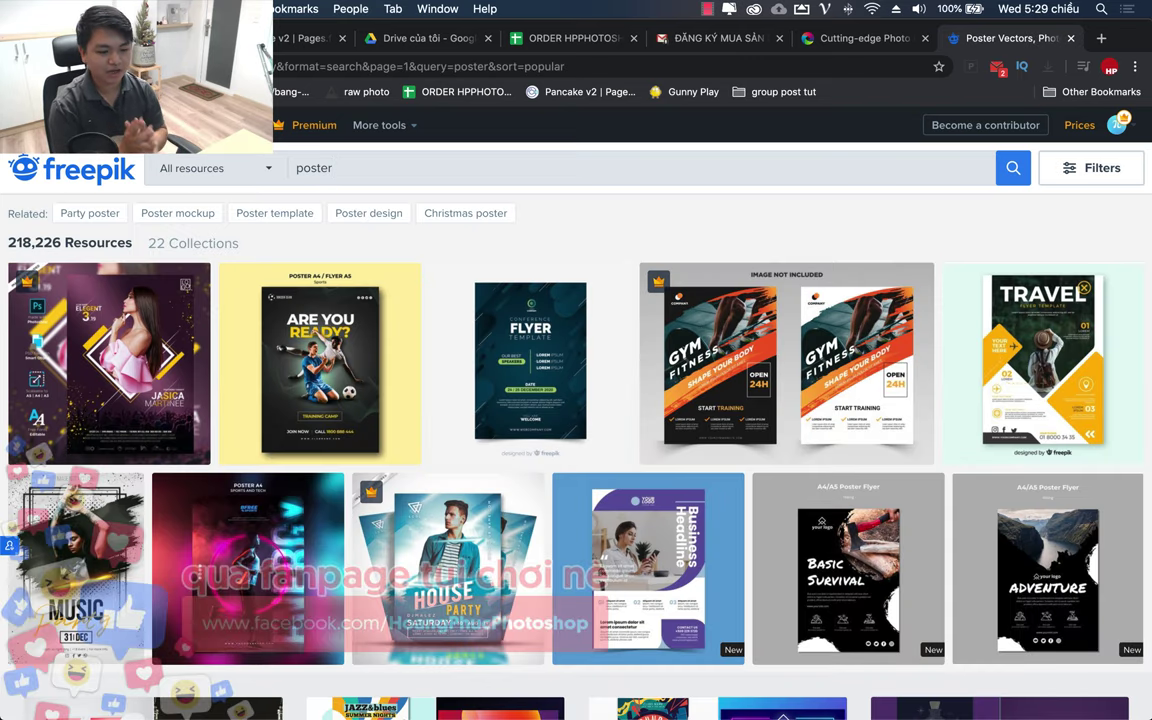
pyautogui.doubleClick(454, 163)
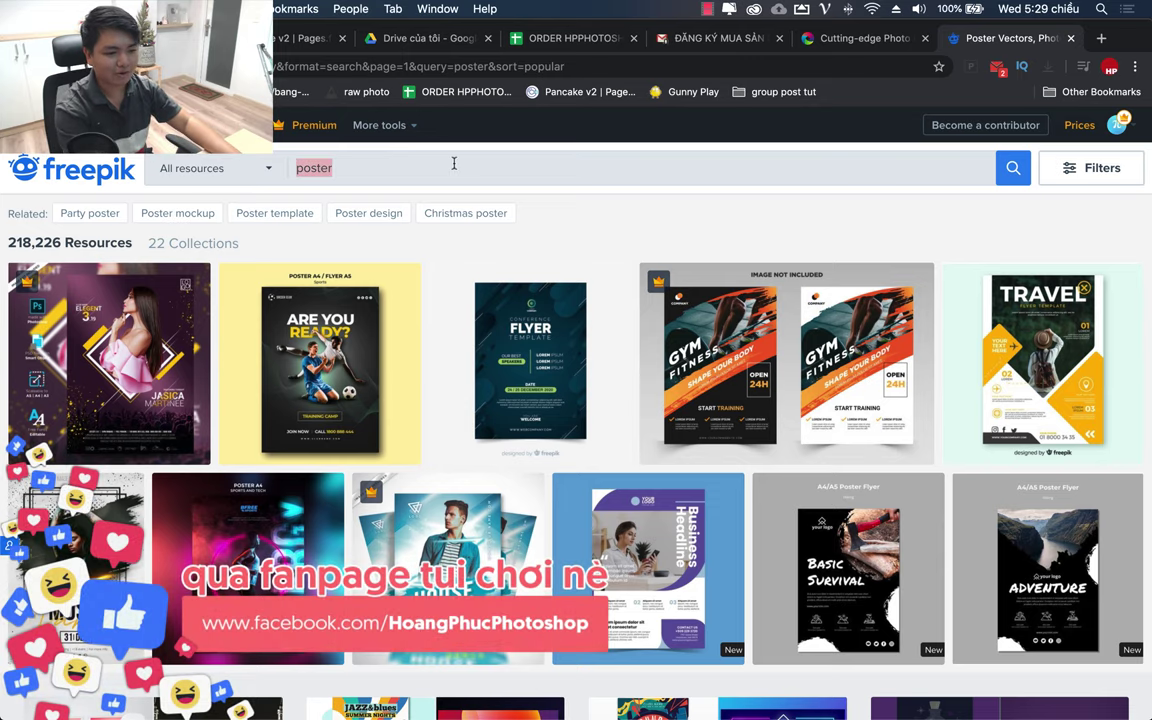
pyautogui.write('banner')
pyautogui.press('Return')
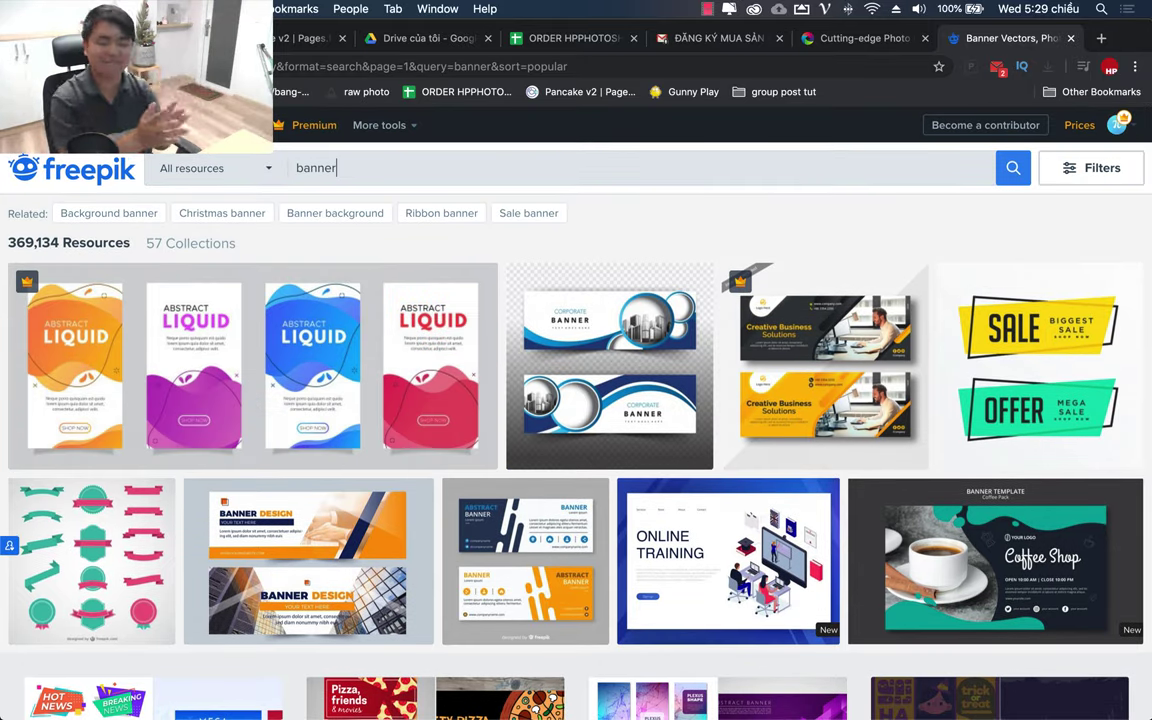
# Step: Check the GARZA shop tab, close it, and return to the banner results
pyautogui.click(1100, 38)
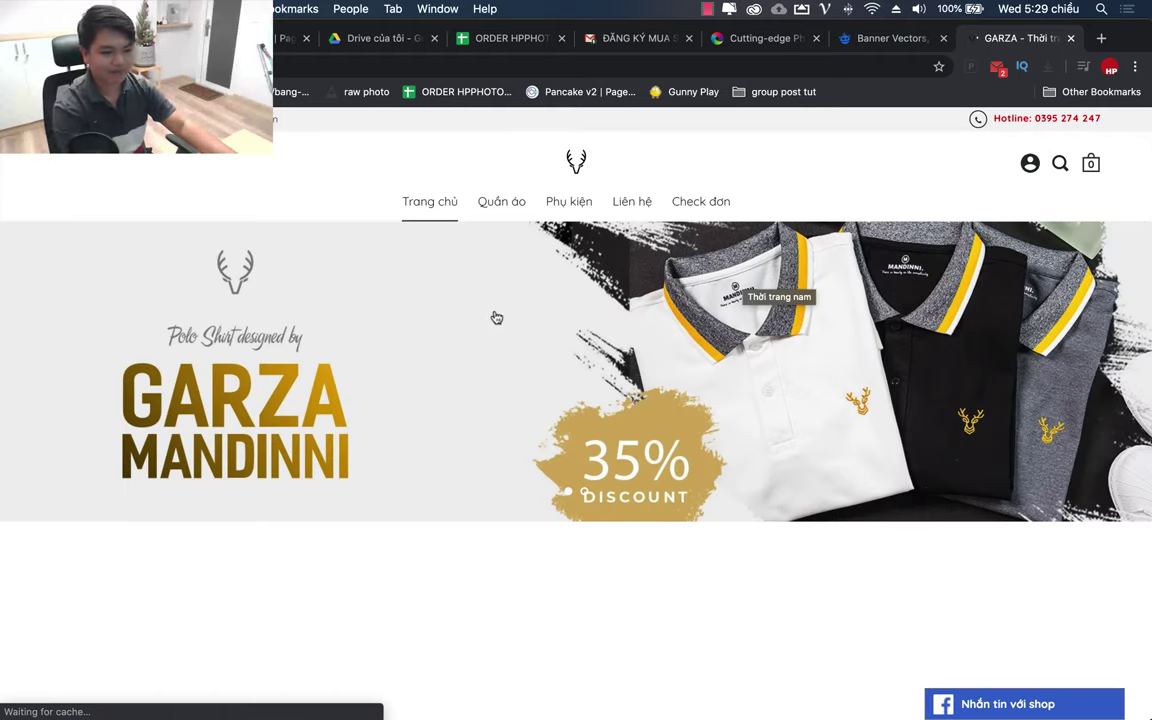
pyautogui.click(885, 38)
pyautogui.click(1071, 38)
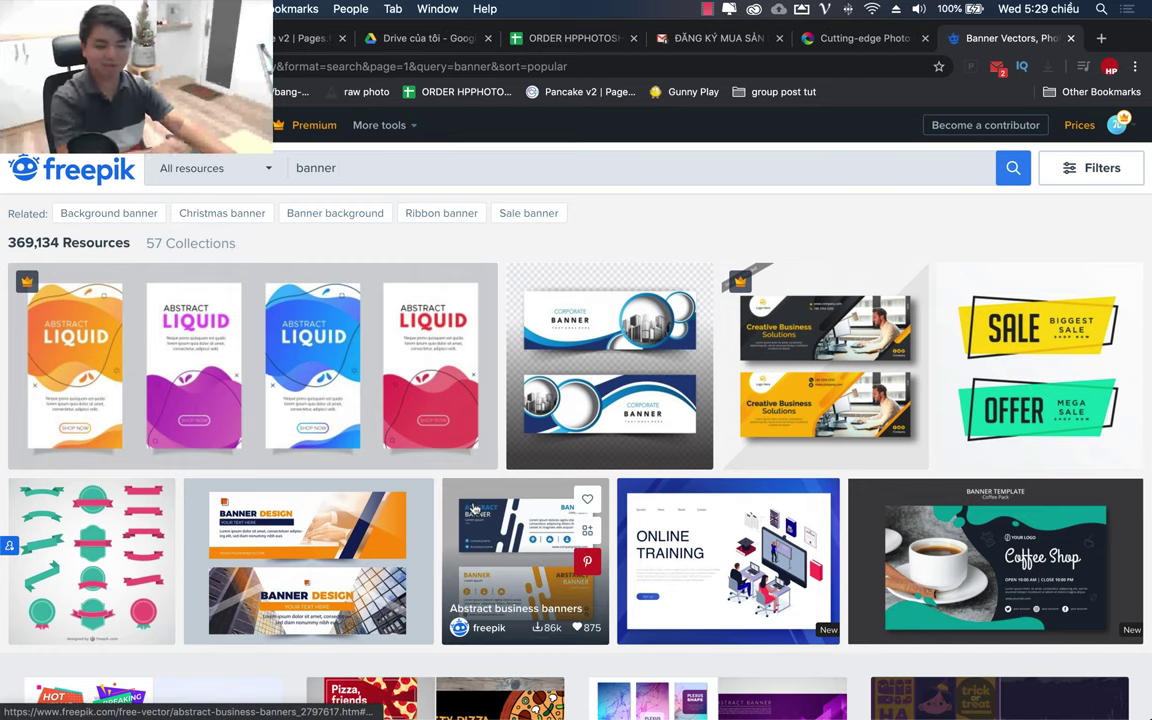
pyautogui.scroll(-5, 474, 508)
pyautogui.scroll(-5, 474, 508)
pyautogui.scroll(5, 474, 508)
pyautogui.scroll(3, 470, 506)
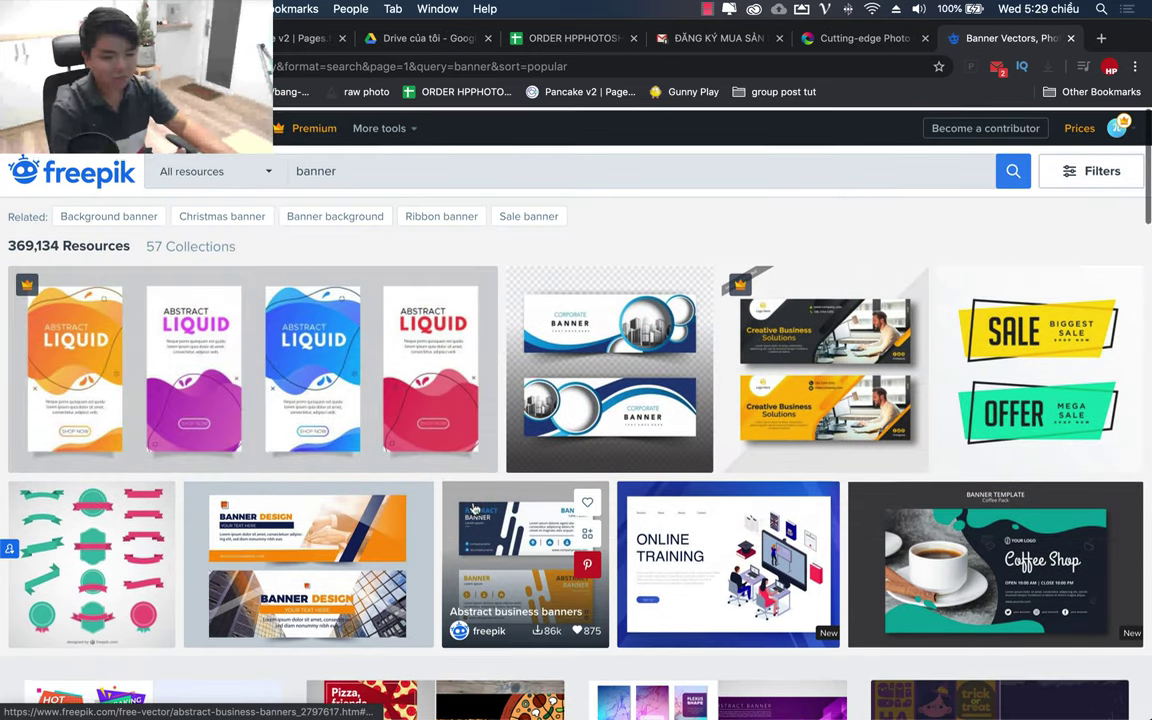
# Step: Search for 'poster' again, listing 218,226 resources
pyautogui.click(360, 170)
pyautogui.write('poster')
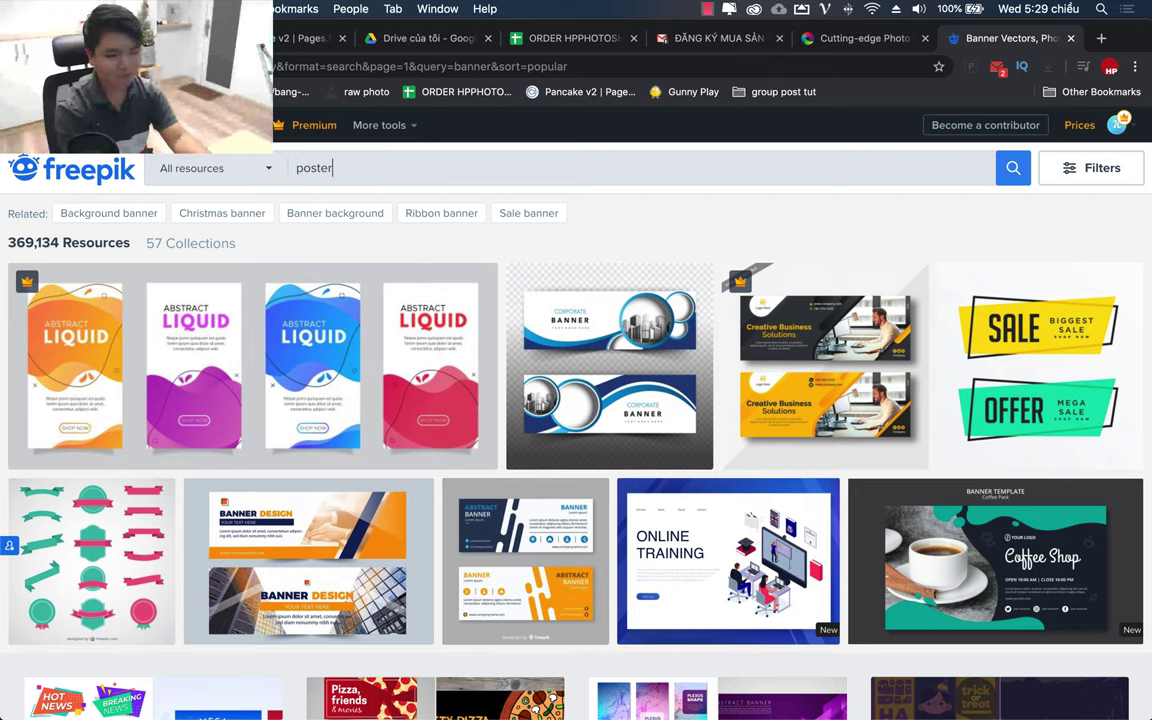
pyautogui.press('Return')
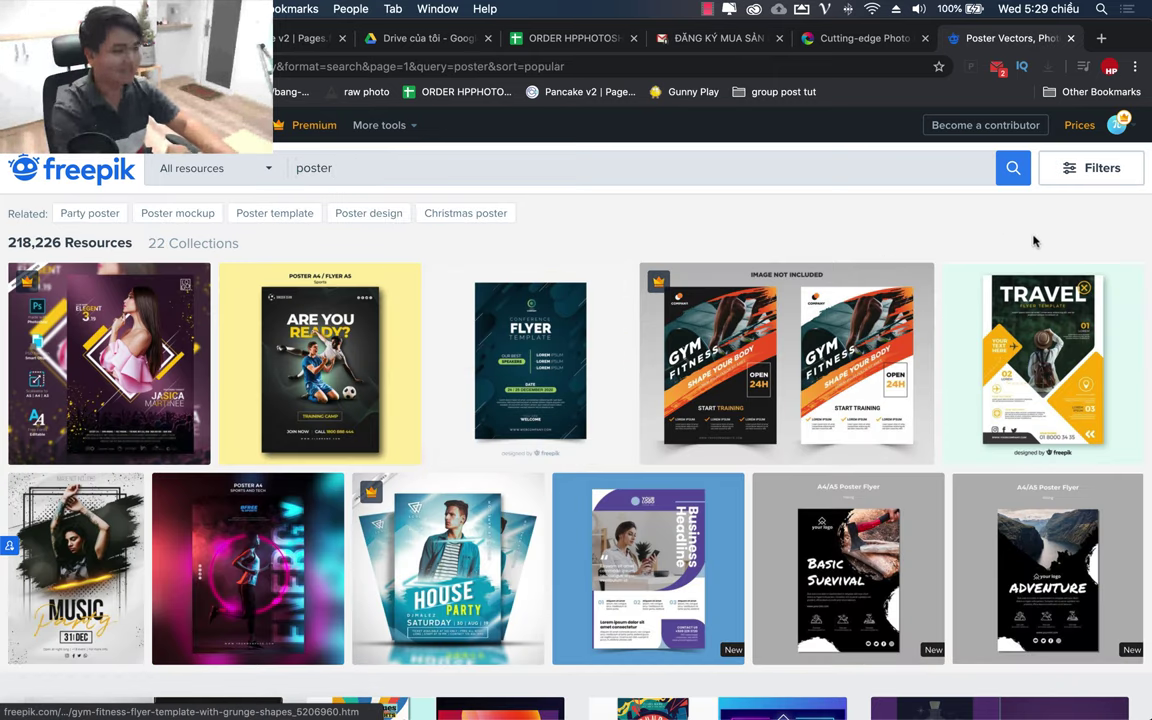
pyautogui.scroll(-3, 639, 216)
pyautogui.scroll(3, 599, 267)
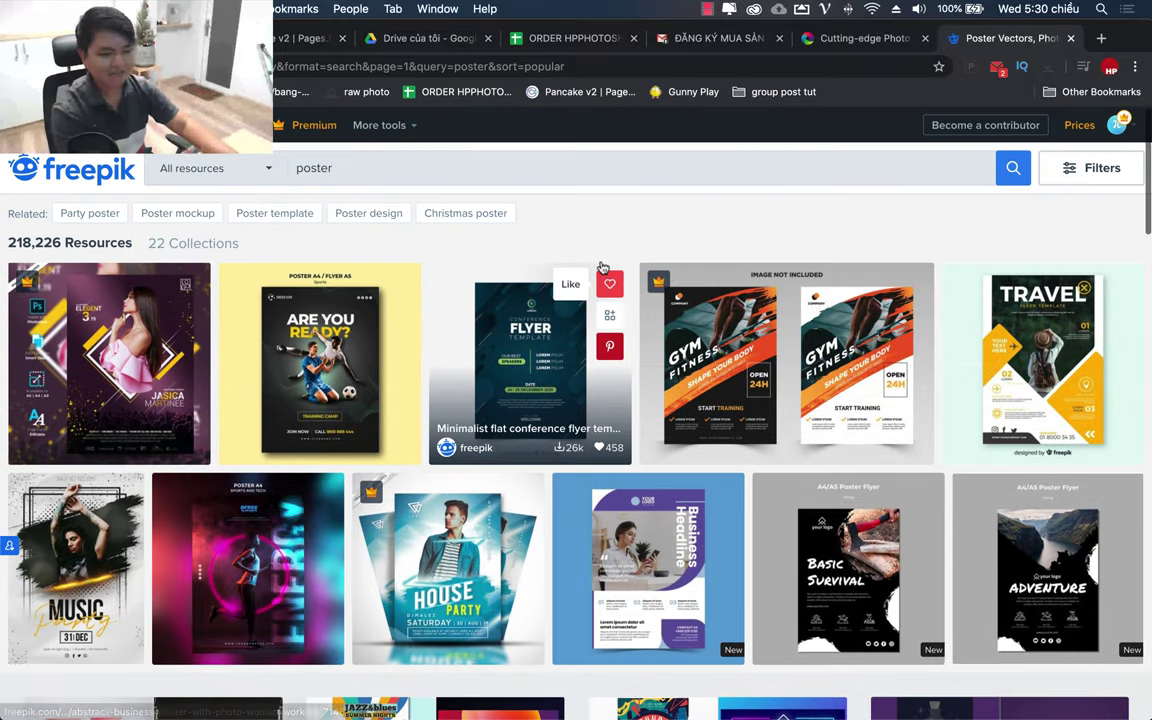
# Step: Filter the poster results to Psd category and Free license, leaving 2,633 resources
pyautogui.click(1087, 170)
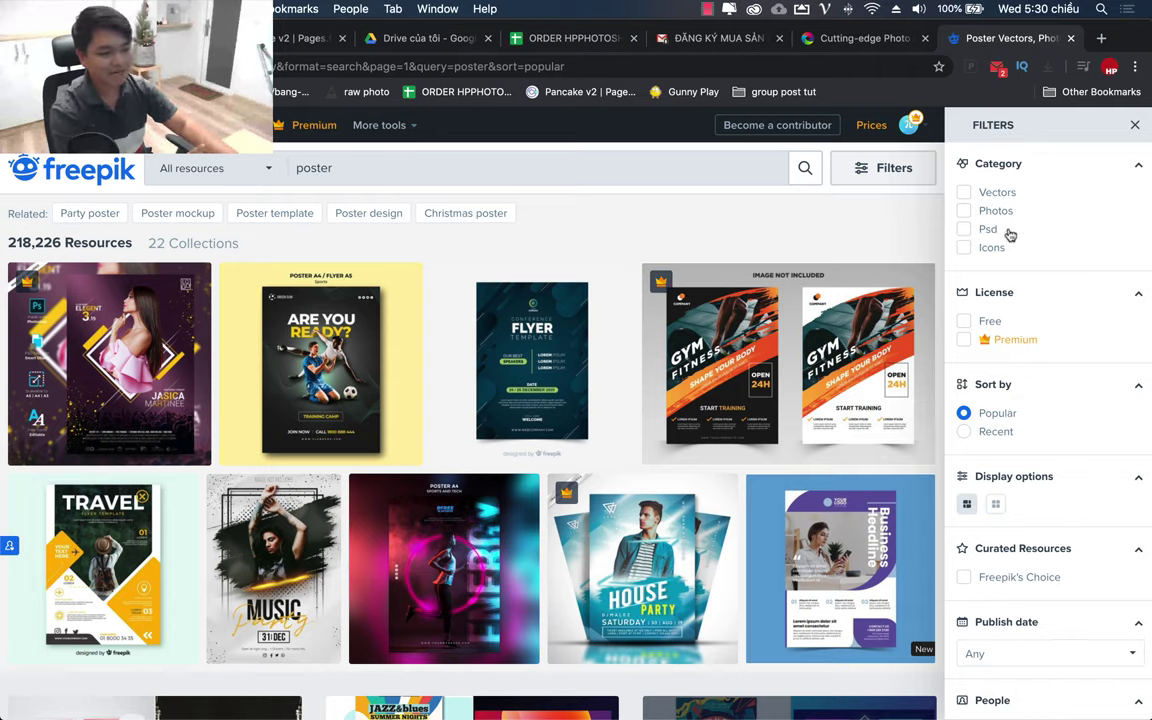
pyautogui.click(965, 230)
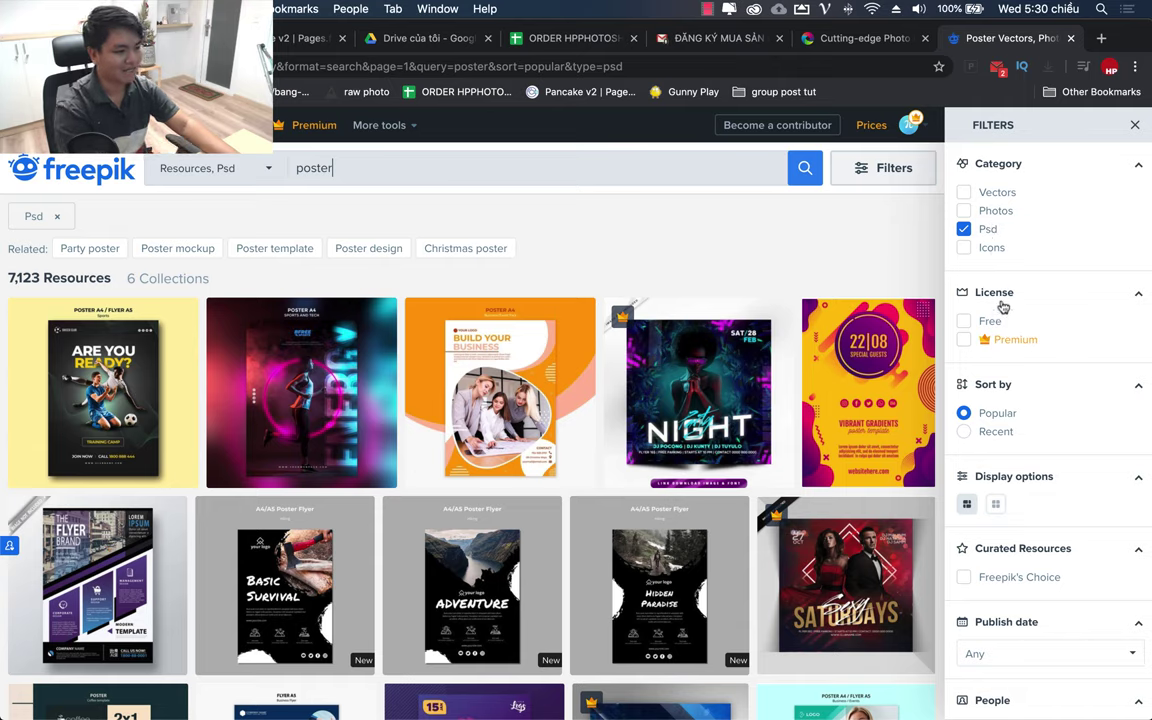
pyautogui.scroll(-1, 1003, 305)
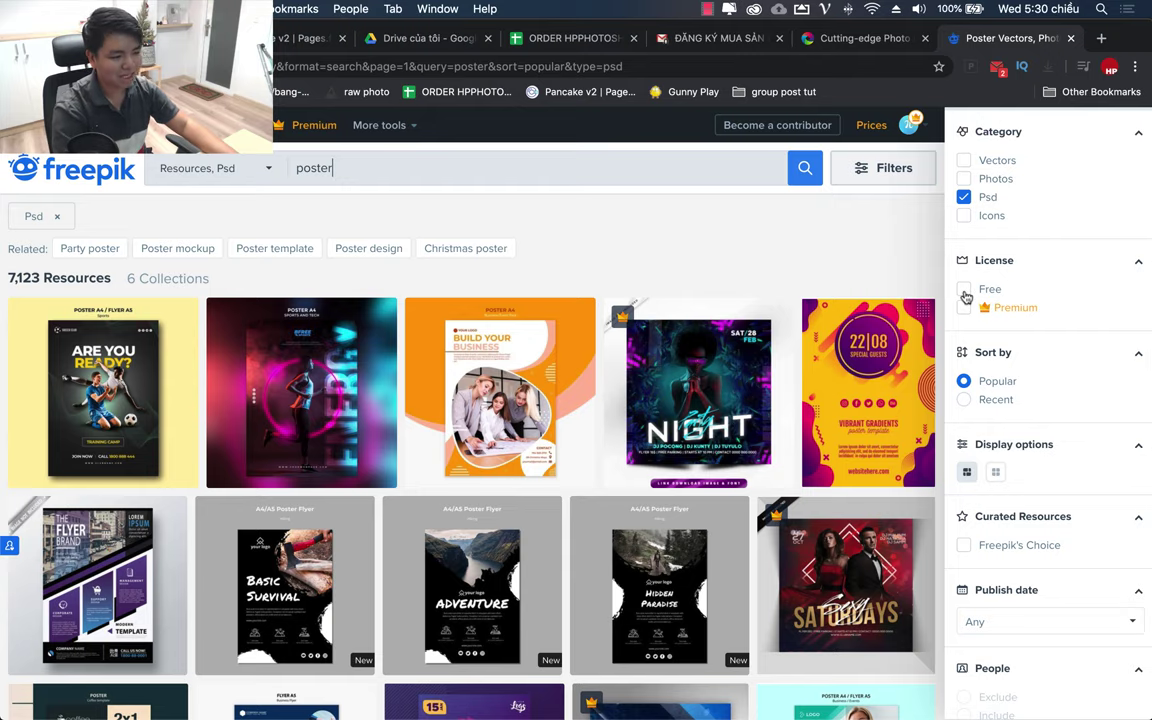
pyautogui.scroll(1, 962, 305)
pyautogui.click(964, 312)
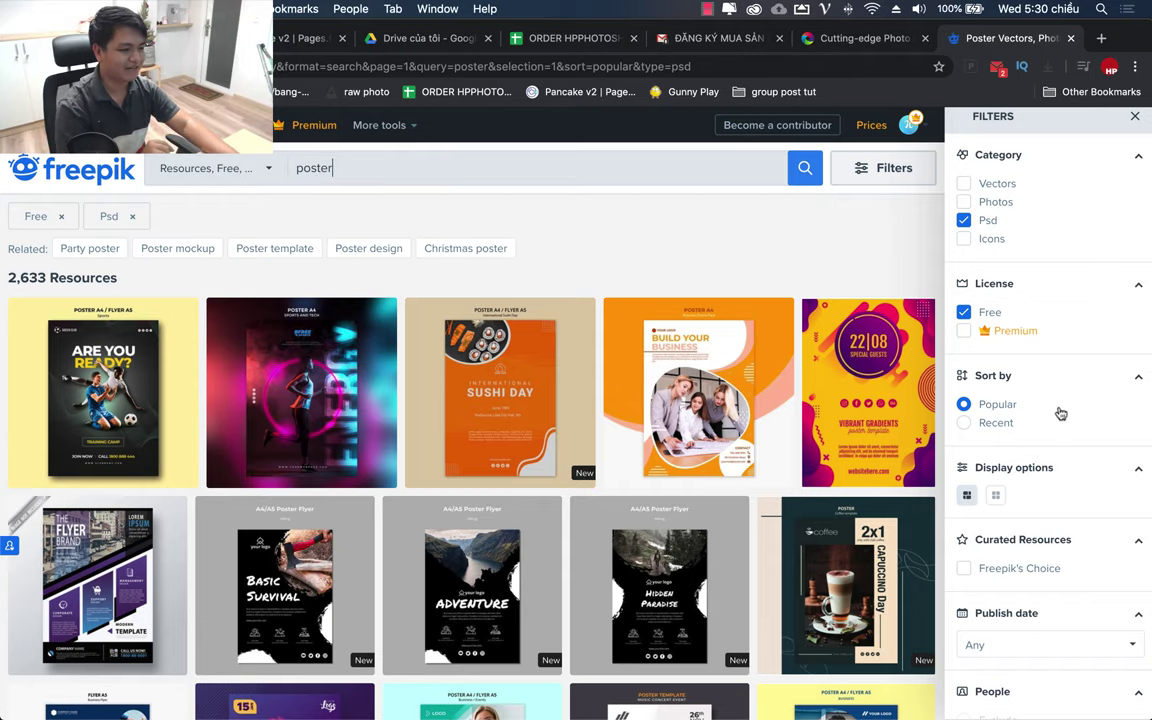
pyautogui.scroll(-3, 1100, 414)
pyautogui.scroll(3, 1060, 400)
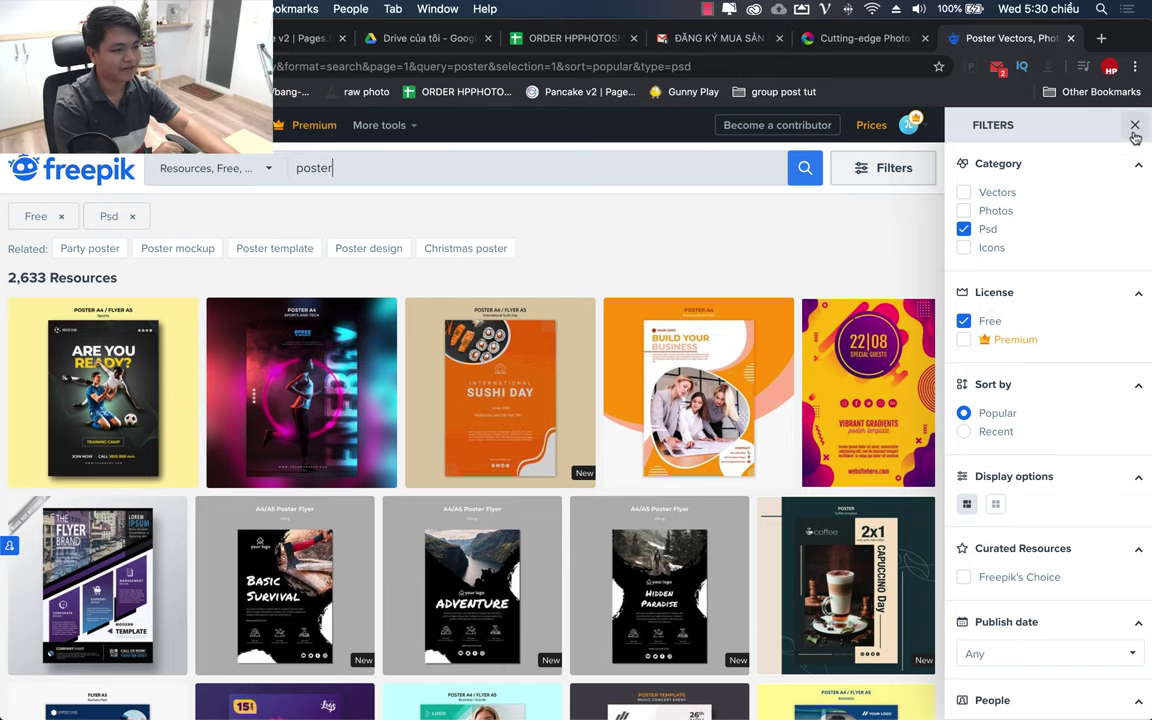
pyautogui.click(1136, 127)
# Step: Browse the first page of free PSD poster results and go to page 2
pyautogui.scroll(-3, 530, 472)
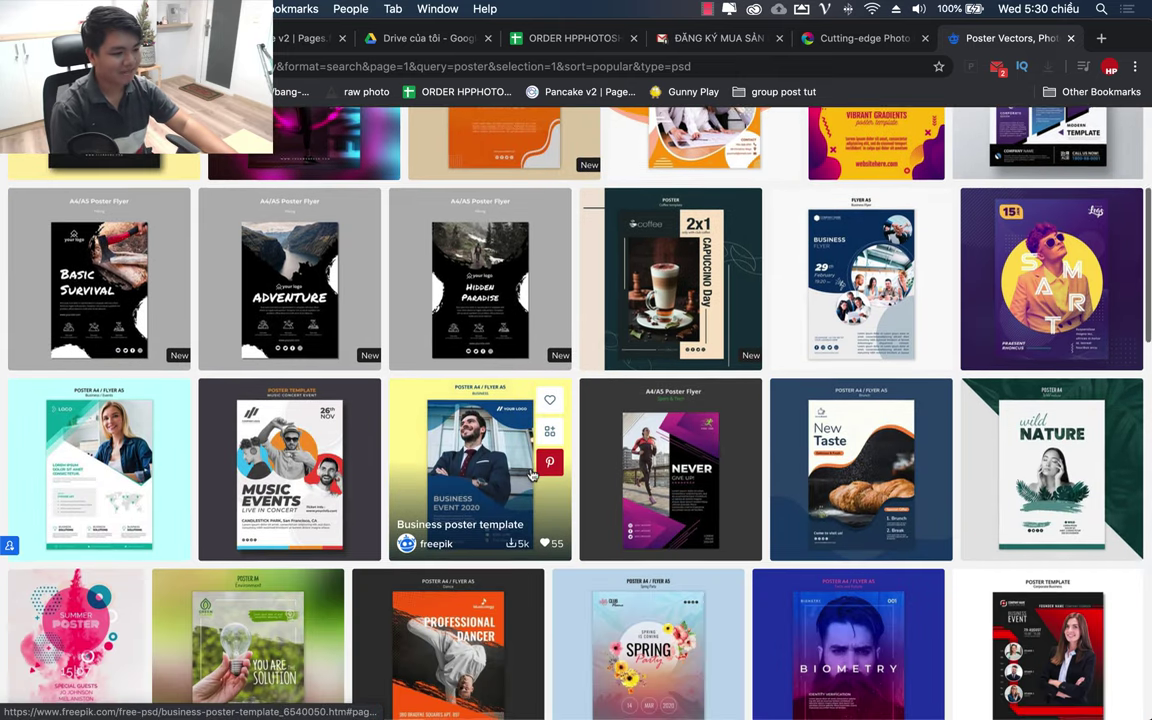
pyautogui.scroll(-5, 532, 472)
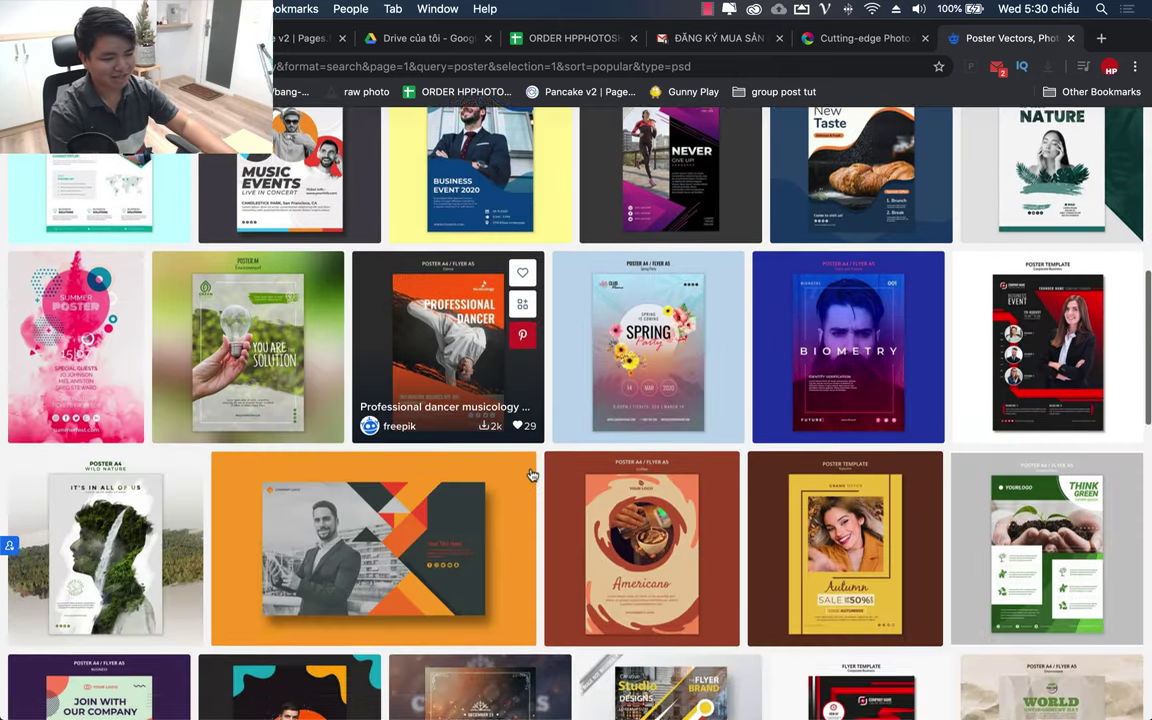
pyautogui.scroll(-2, 532, 474)
pyautogui.scroll(-2, 532, 474)
pyautogui.scroll(-2, 532, 474)
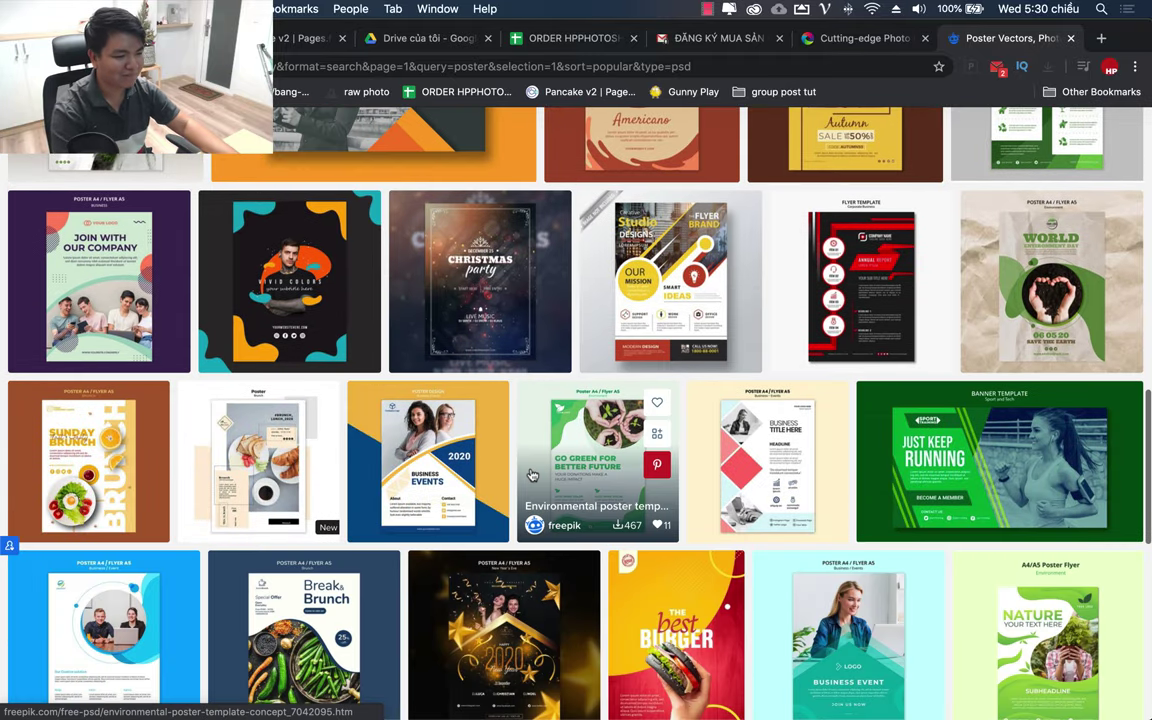
pyautogui.scroll(-3, 532, 474)
pyautogui.scroll(3, 530, 475)
pyautogui.scroll(5, 520, 476)
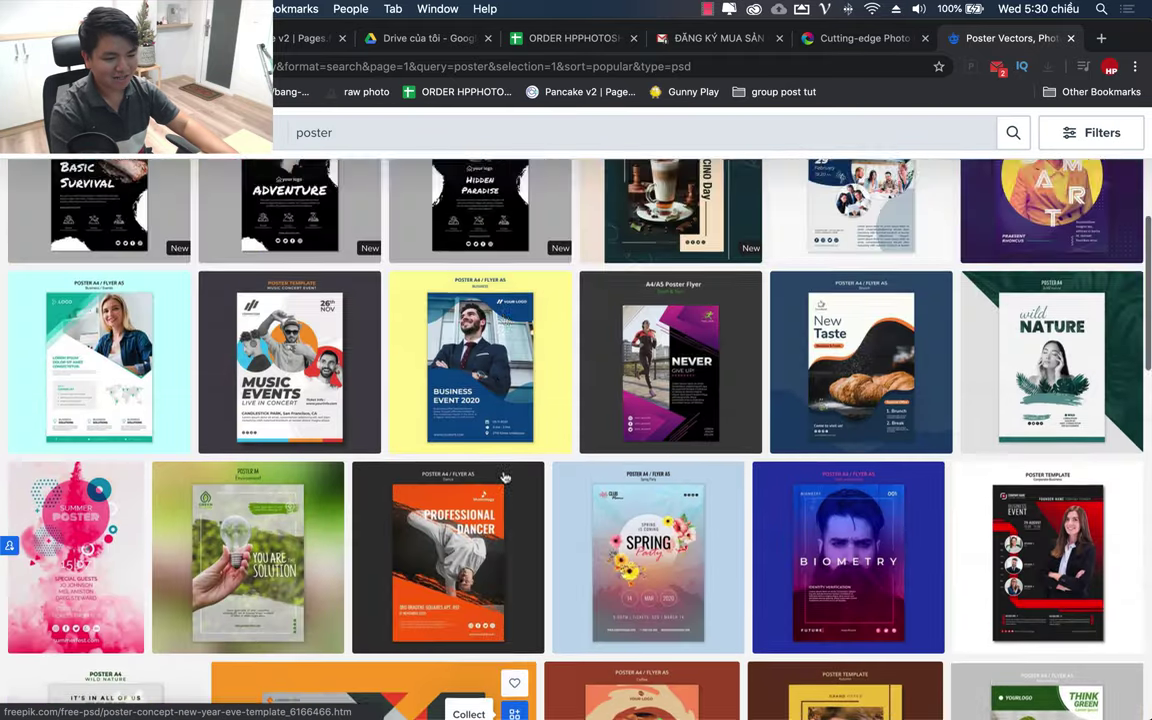
pyautogui.scroll(3, 505, 478)
pyautogui.scroll(3, 505, 478)
pyautogui.scroll(-1, 505, 478)
pyautogui.scroll(-5, 505, 478)
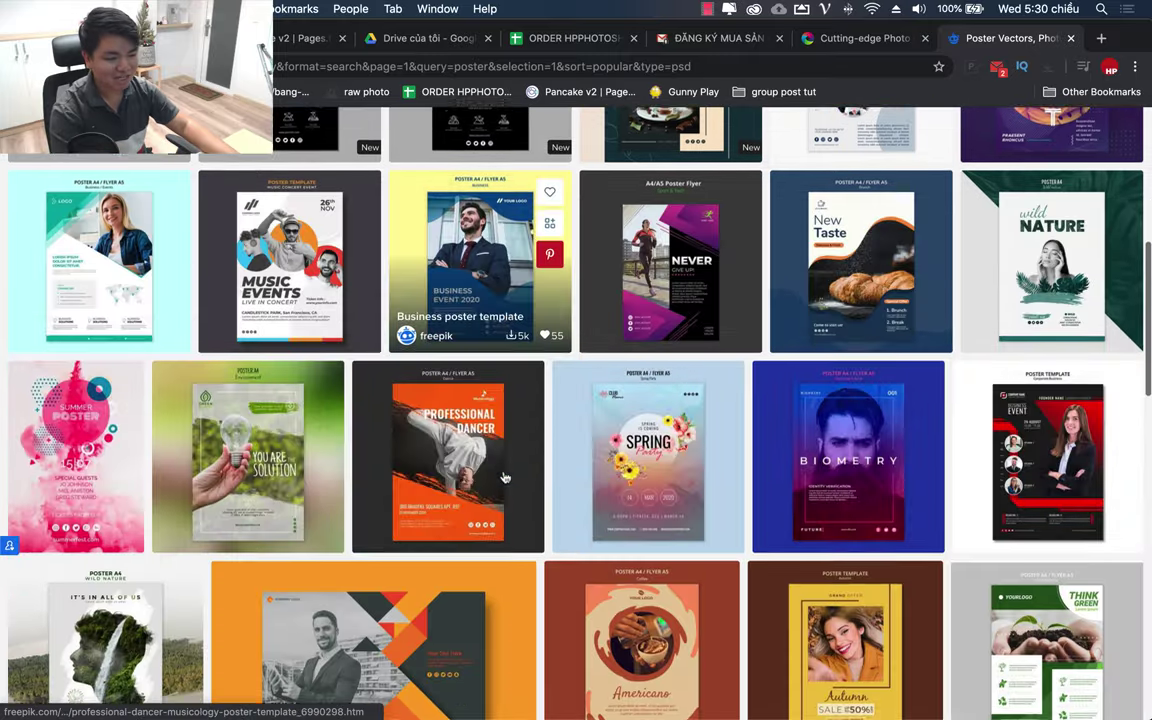
pyautogui.scroll(-3, 505, 478)
pyautogui.scroll(-5, 505, 477)
pyautogui.scroll(-2, 530, 520)
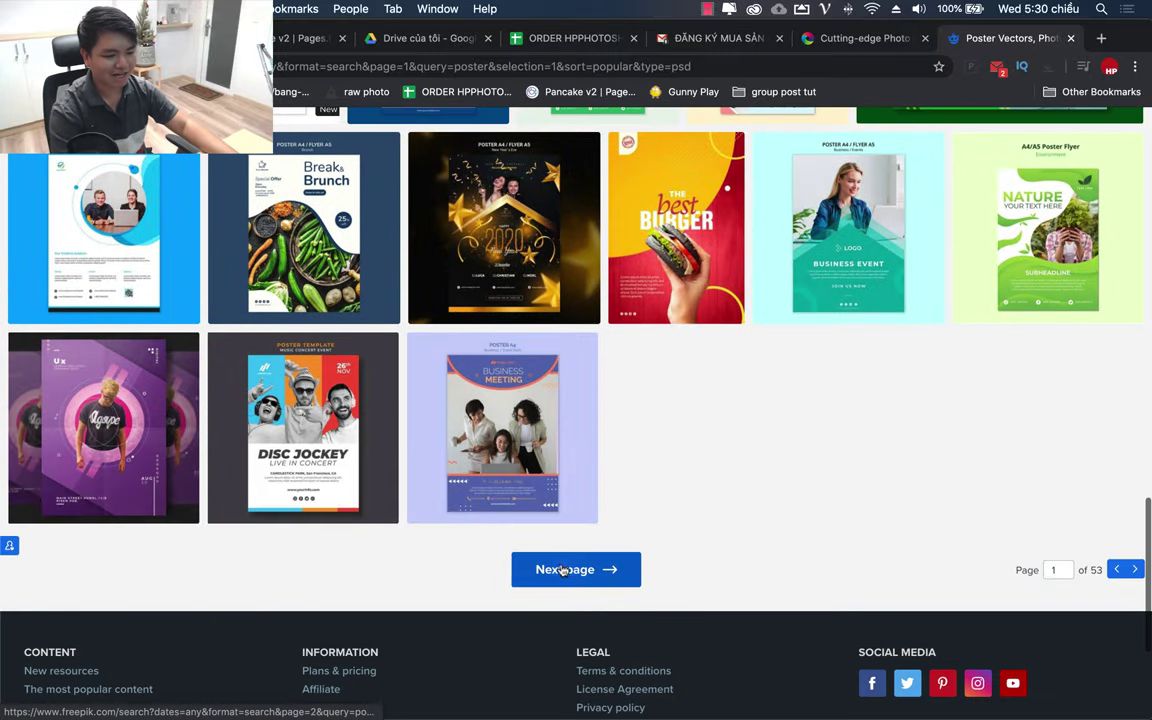
pyautogui.click(573, 568)
# Step: Open the Hiking concept poster template from the second results page
pyautogui.scroll(-3, 655, 510)
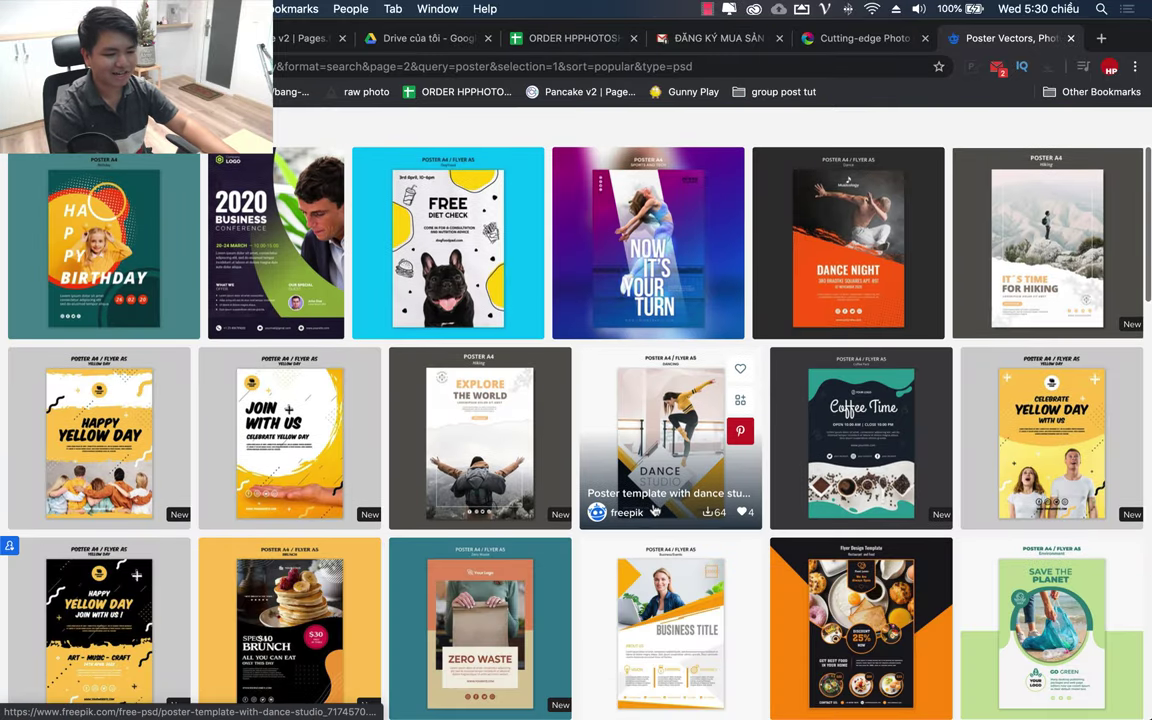
pyautogui.scroll(-2, 655, 510)
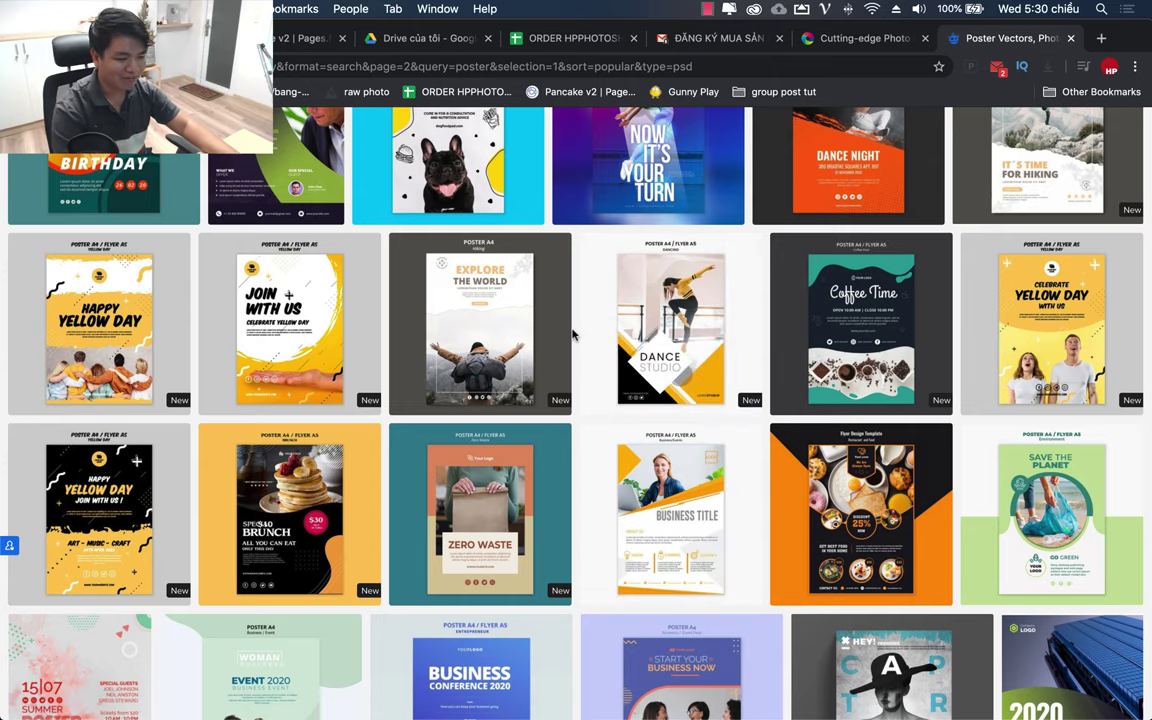
pyautogui.moveTo(480, 437)
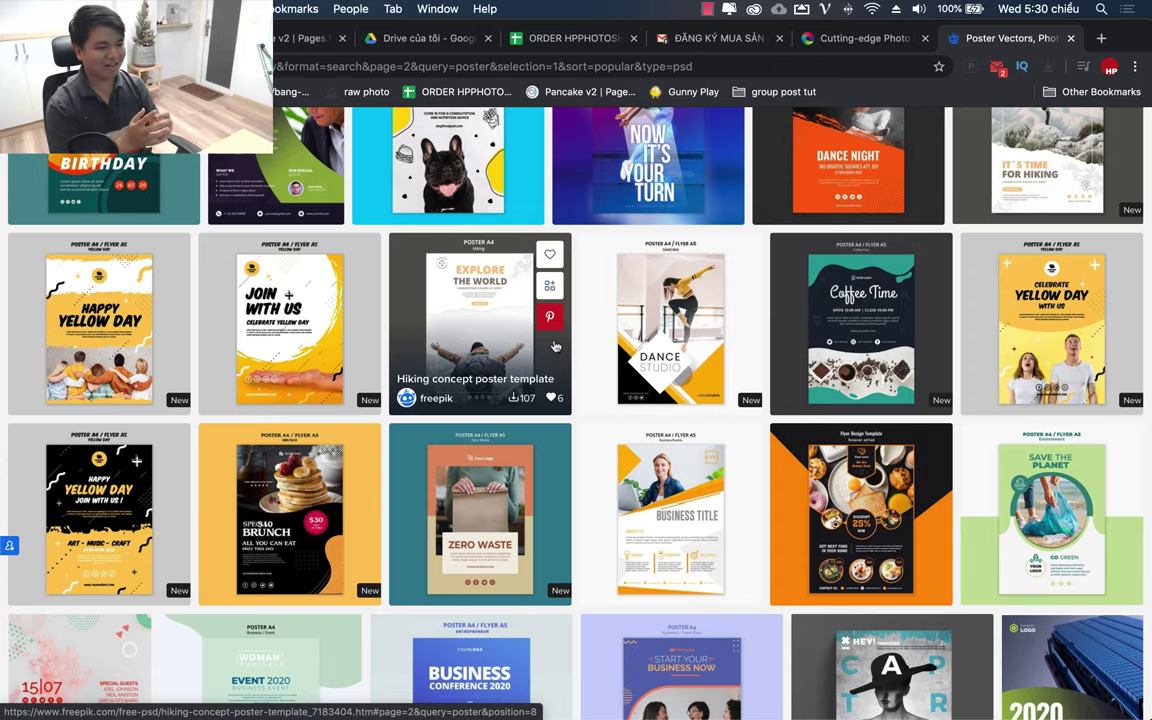
pyautogui.scroll(1, 750, 480)
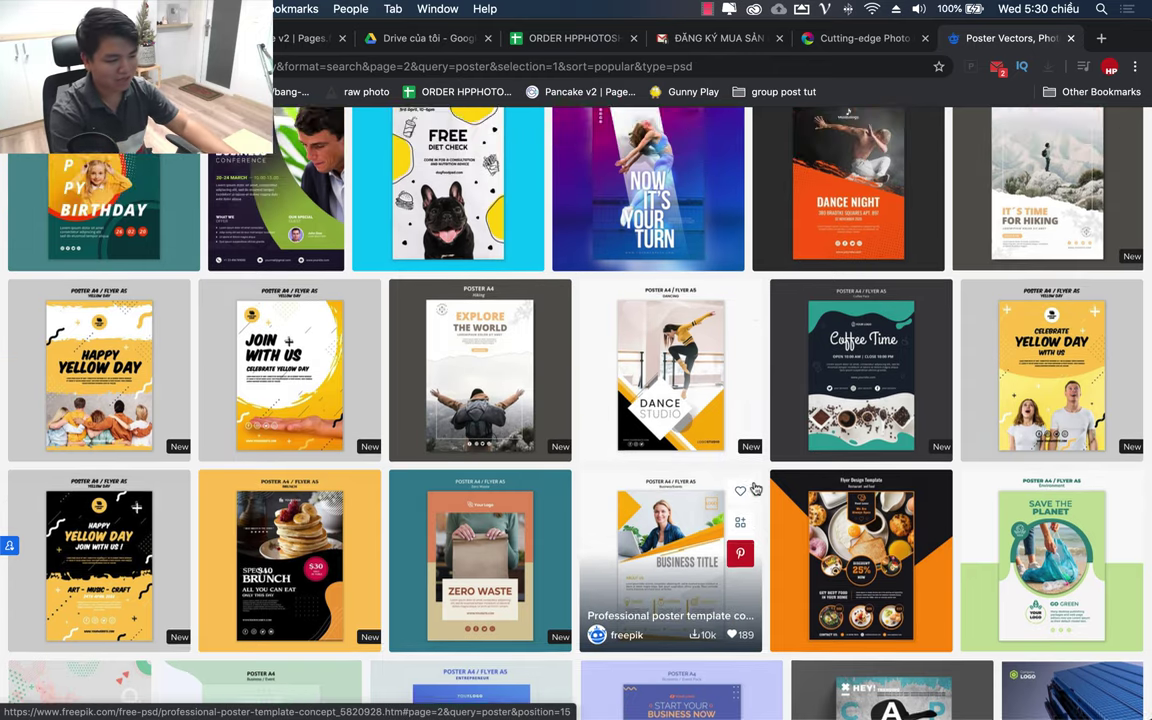
pyautogui.scroll(-1, 755, 489)
pyautogui.scroll(3, 1040, 330)
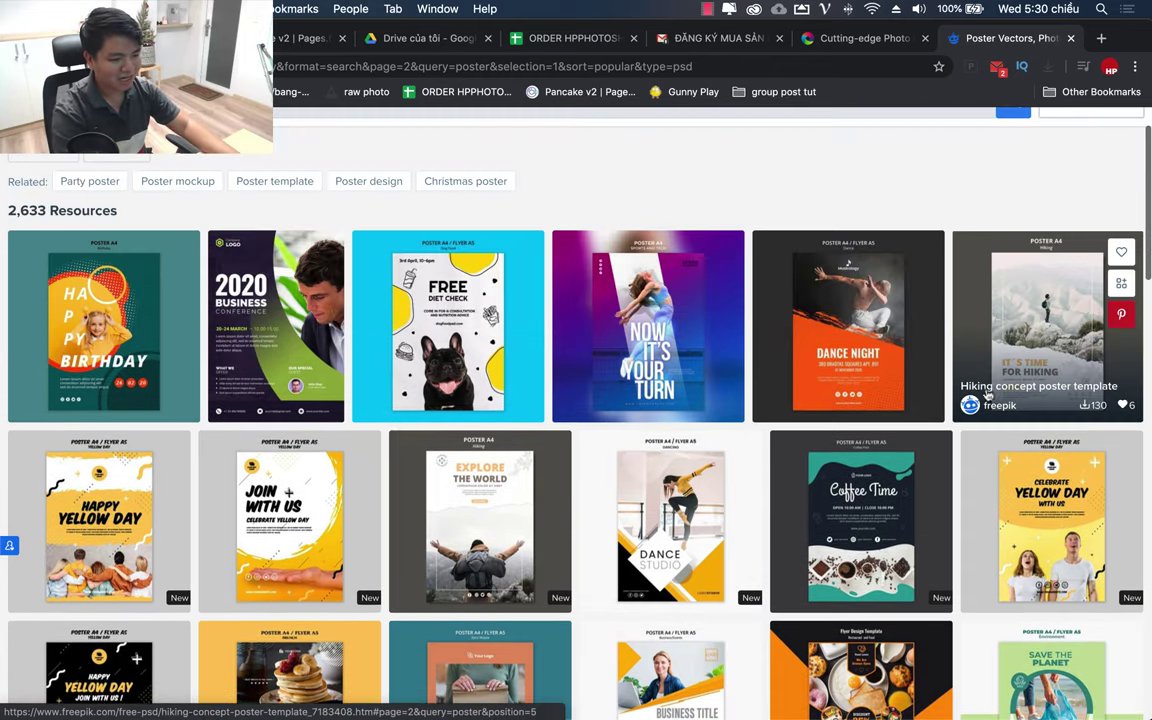
pyautogui.click(1040, 320)
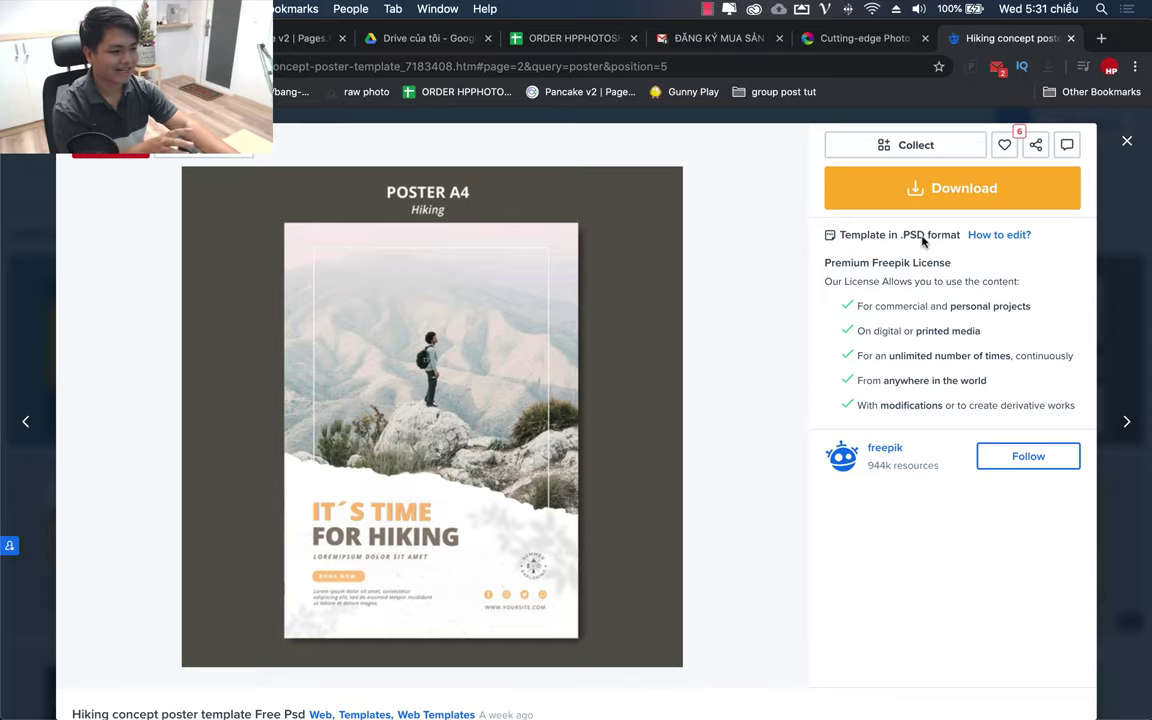
# Step: Download the hiking-concept-poster-template zip (34.9 MB) and extract it with Archive Utility
pyautogui.click(967, 192)
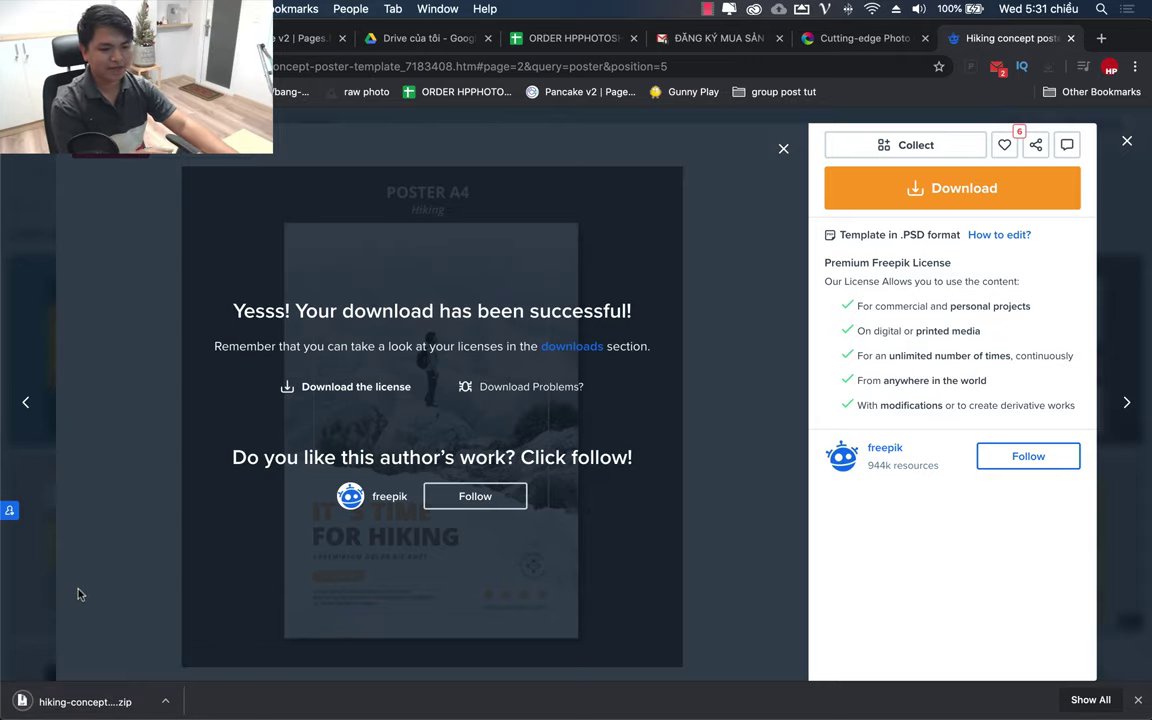
pyautogui.click(90, 705)
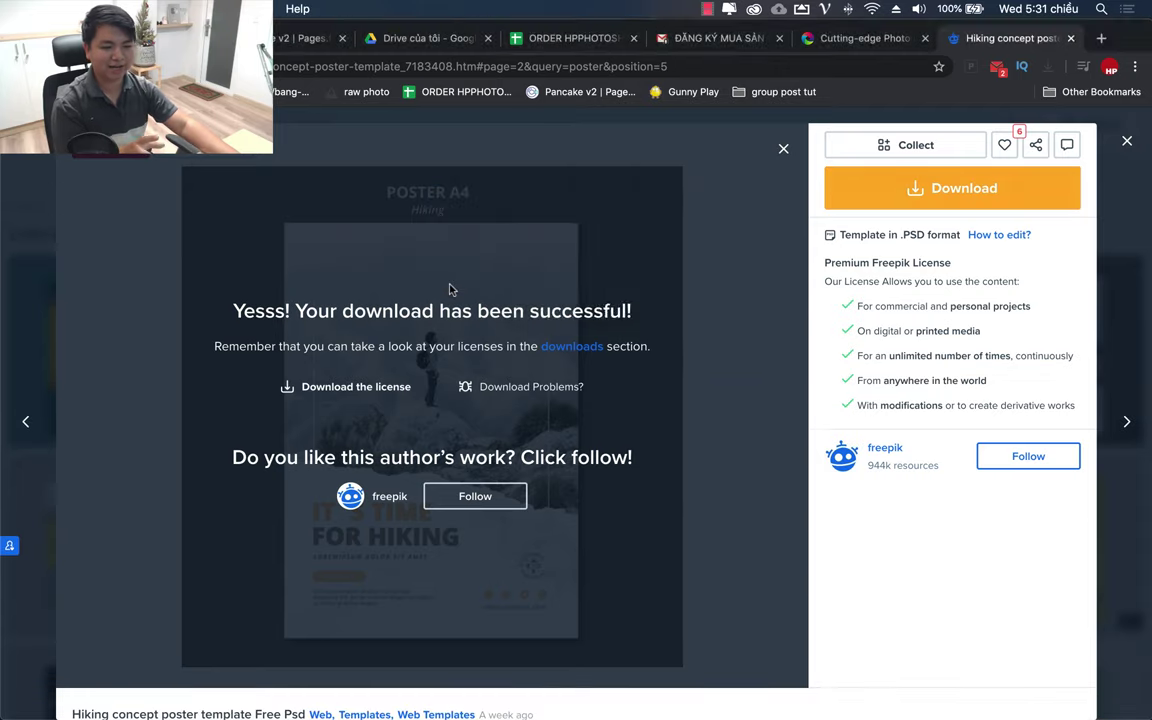
pyautogui.moveTo(772, 121); pyautogui.dragTo(616, 127)
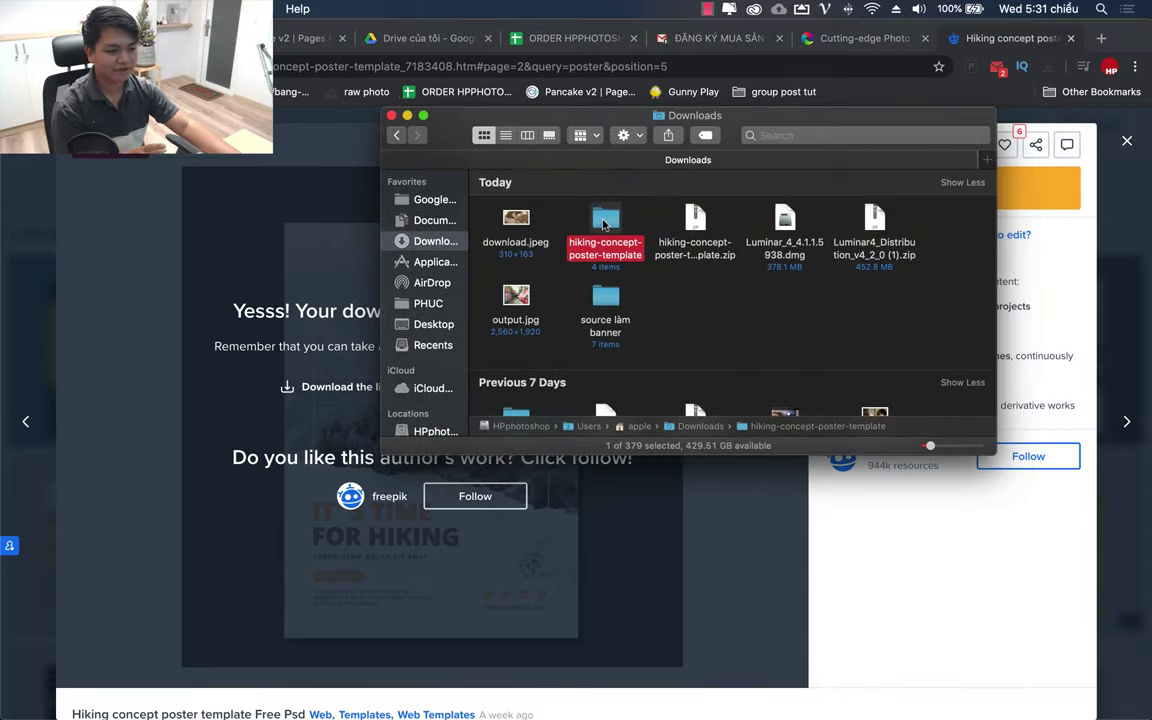
# Step: Open the template folder, Quick Look 3560791.psd, and show its Open With list
pyautogui.doubleClick(605, 215)
pyautogui.click(515, 205)
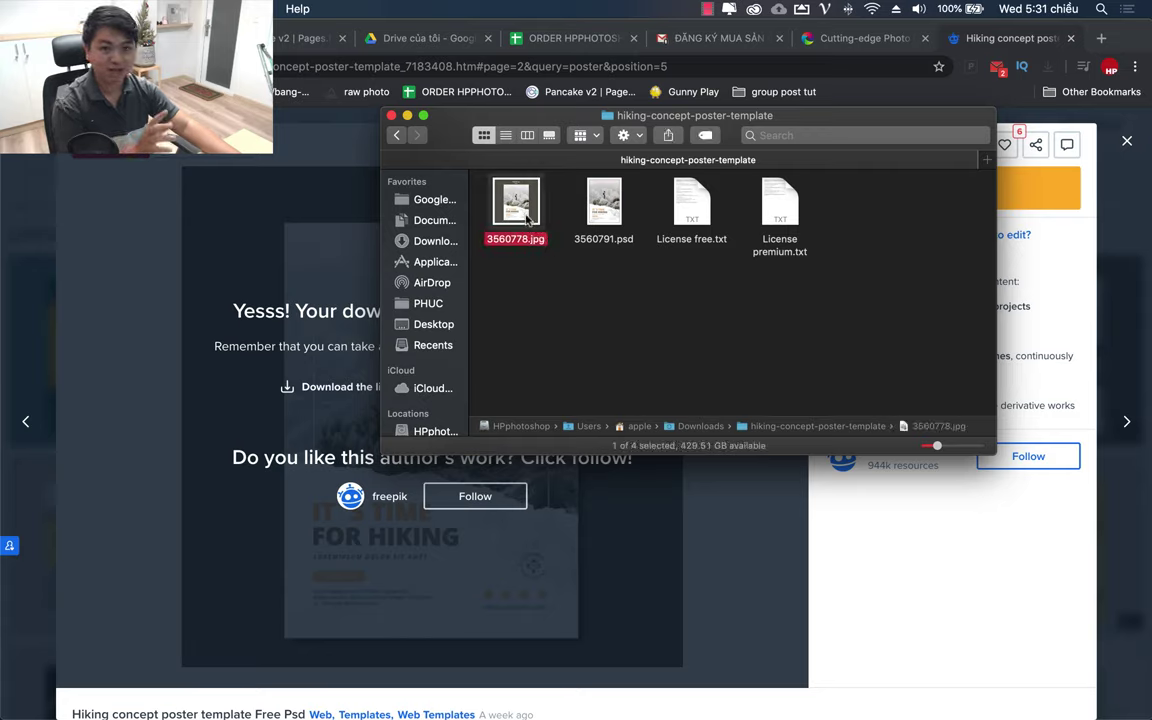
pyautogui.click(595, 212)
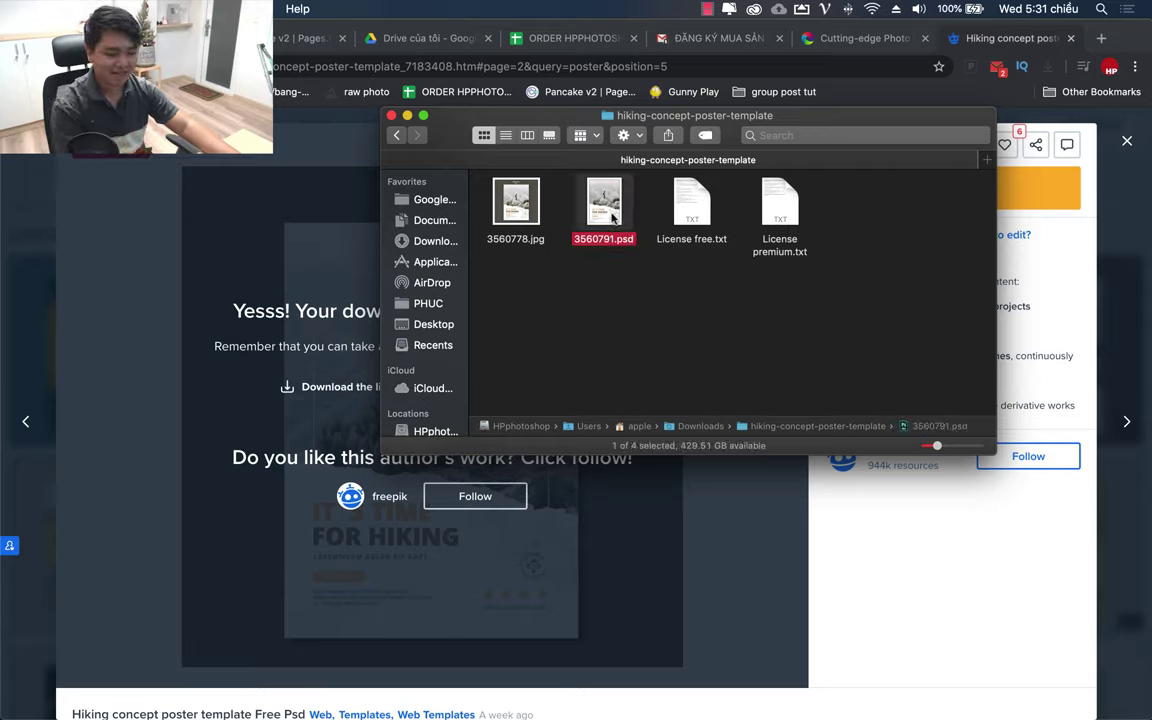
pyautogui.press('space')
pyautogui.press('space')
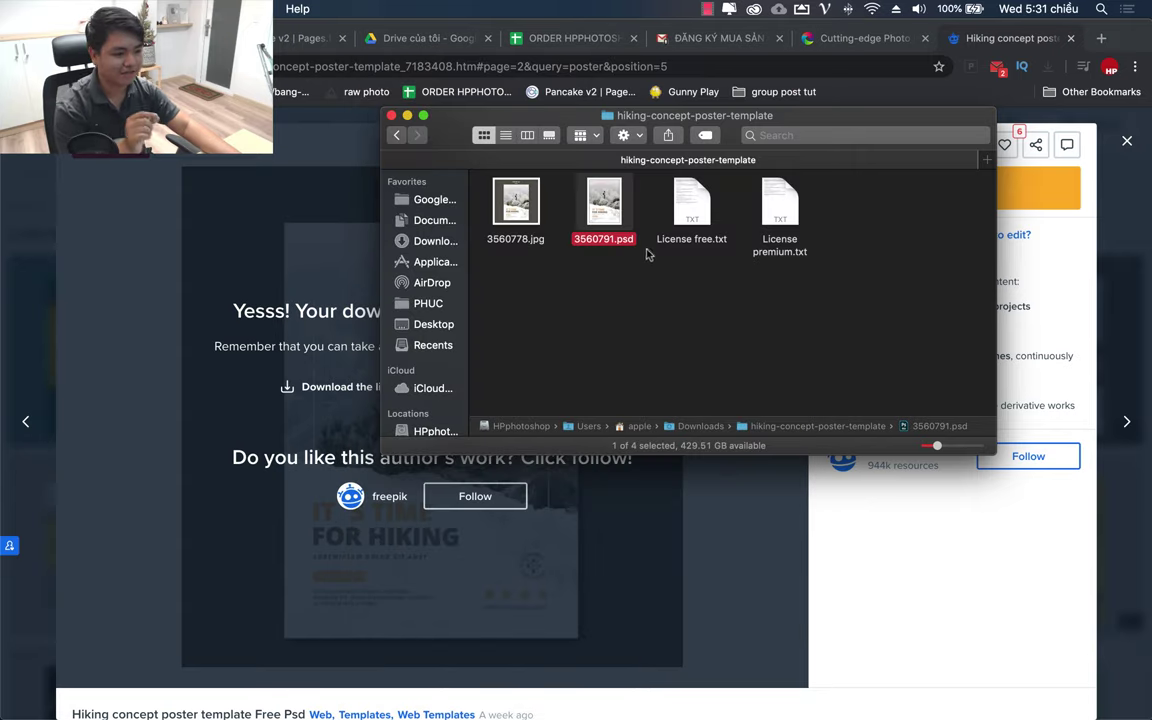
pyautogui.rightClick(622, 214)
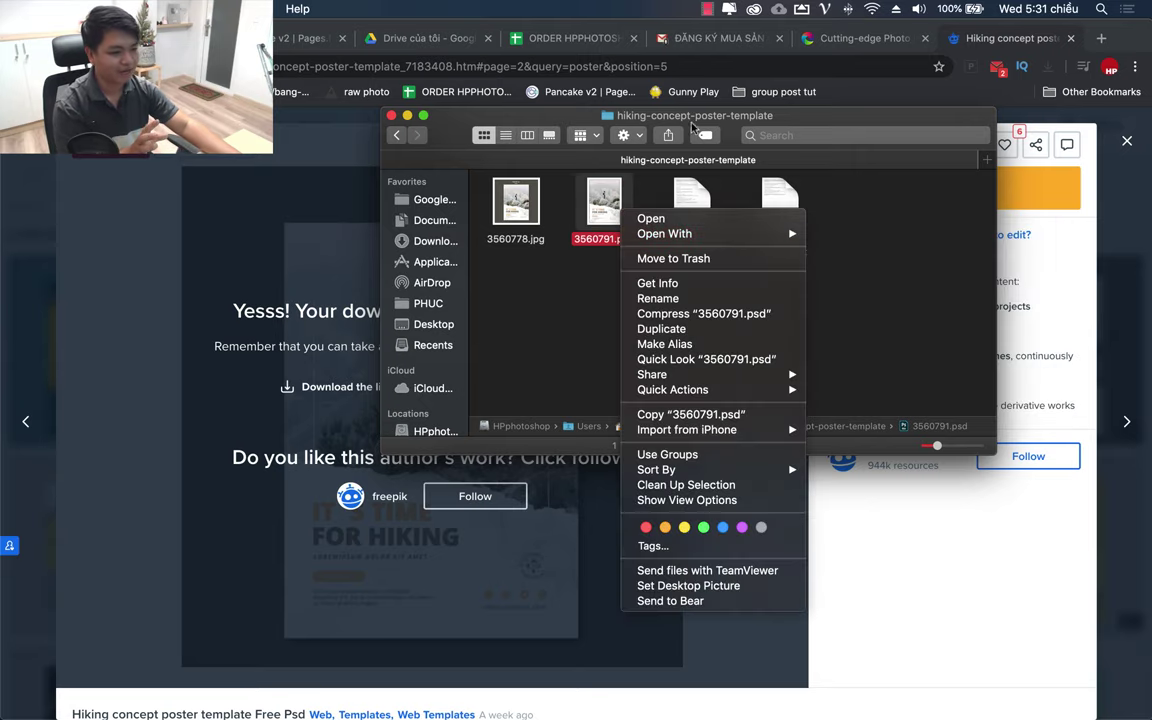
pyautogui.moveTo(760, 115); pyautogui.dragTo(592, 146)
pyautogui.rightClick(450, 243)
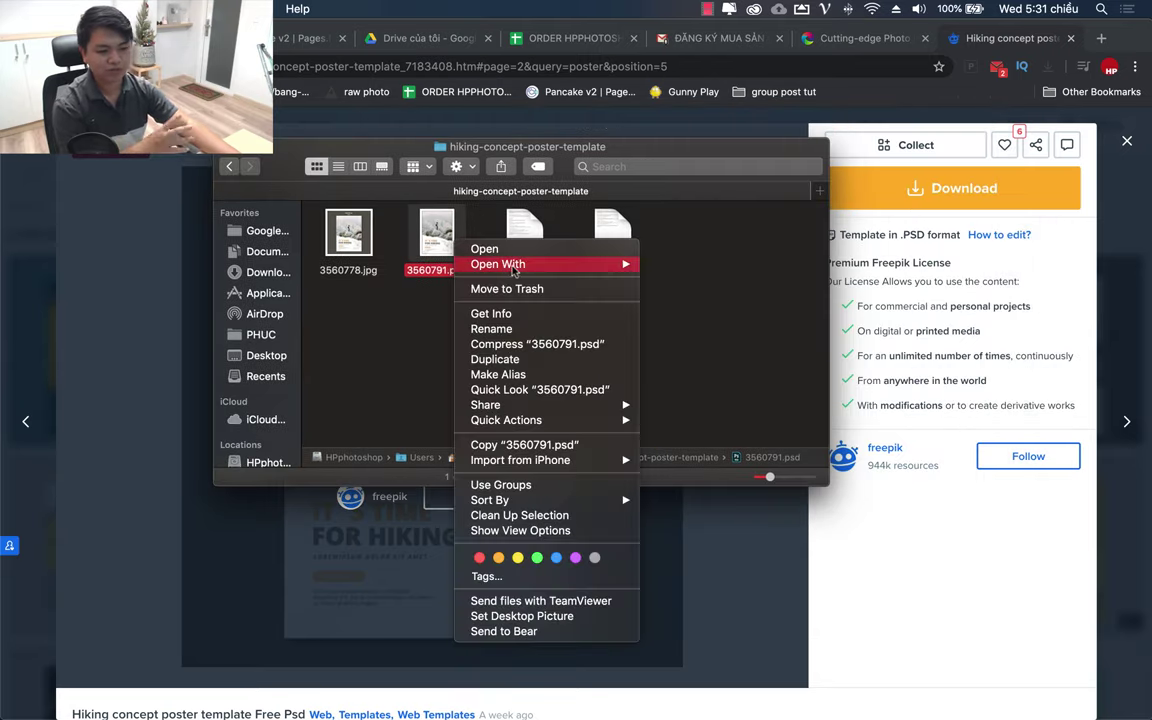
pyautogui.moveTo(664, 233)
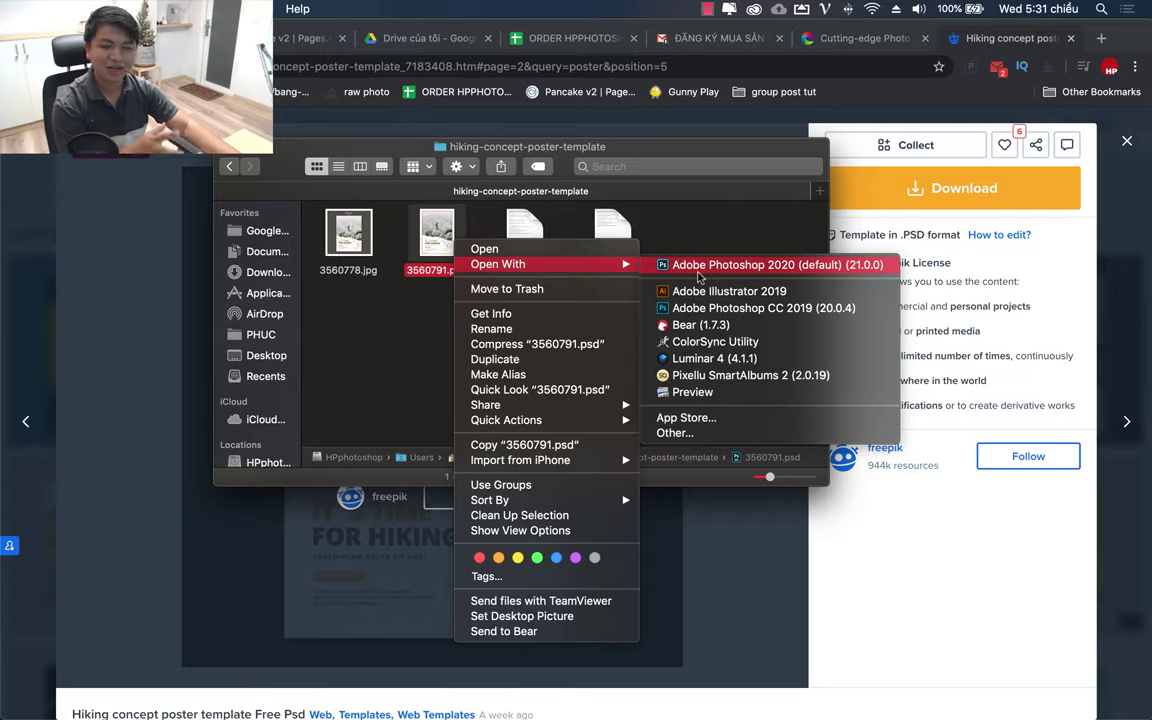
# Step: Open 3560791.psd in Photoshop CC 2019, cancel Missing Fonts, and go to Chrome's address bar
pyautogui.click(757, 310)
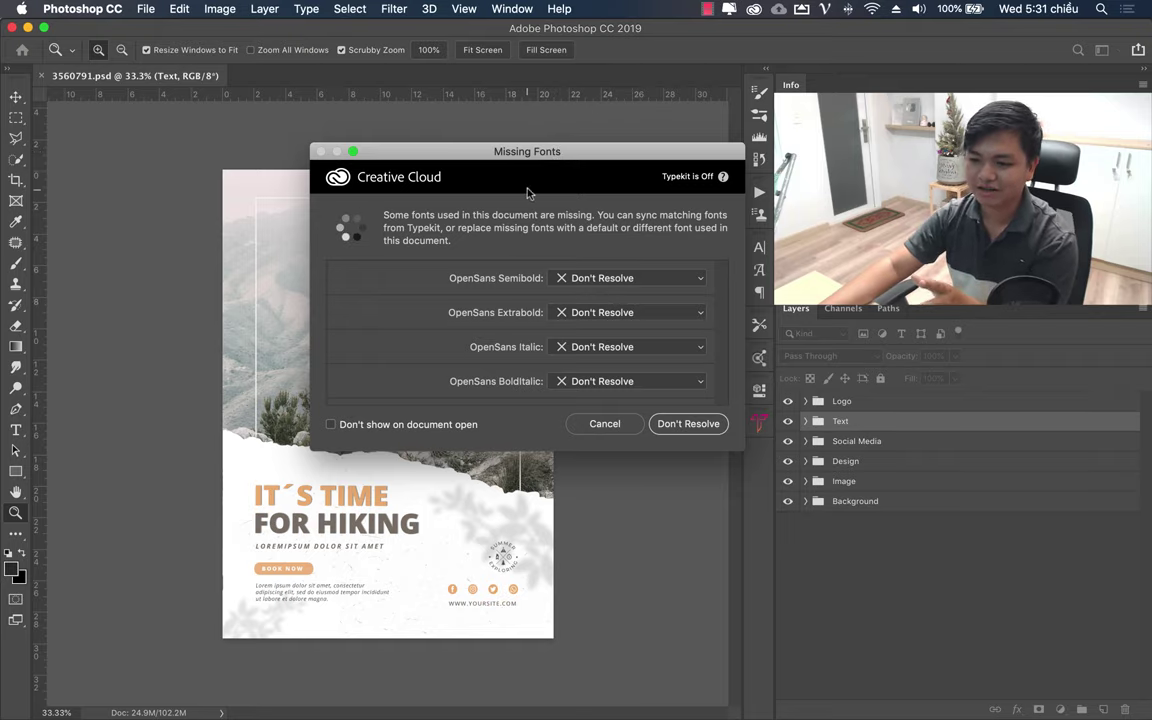
pyautogui.click(600, 424)
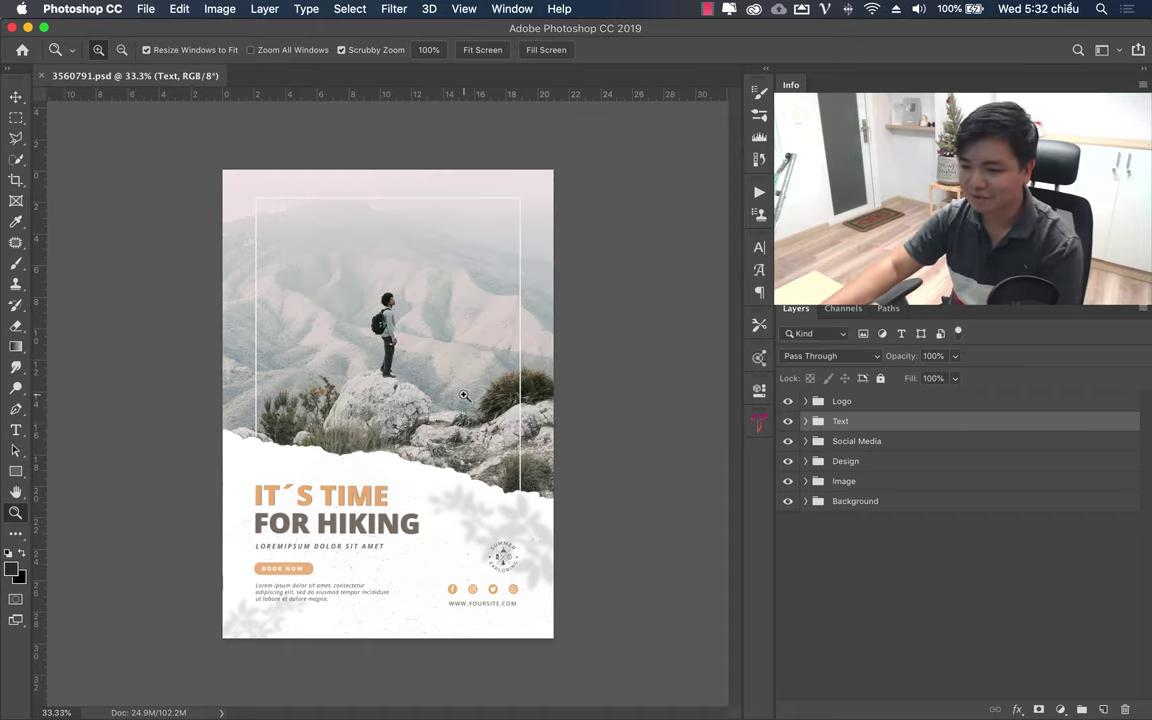
pyautogui.moveTo(432, 716)
pyautogui.click(308, 688)
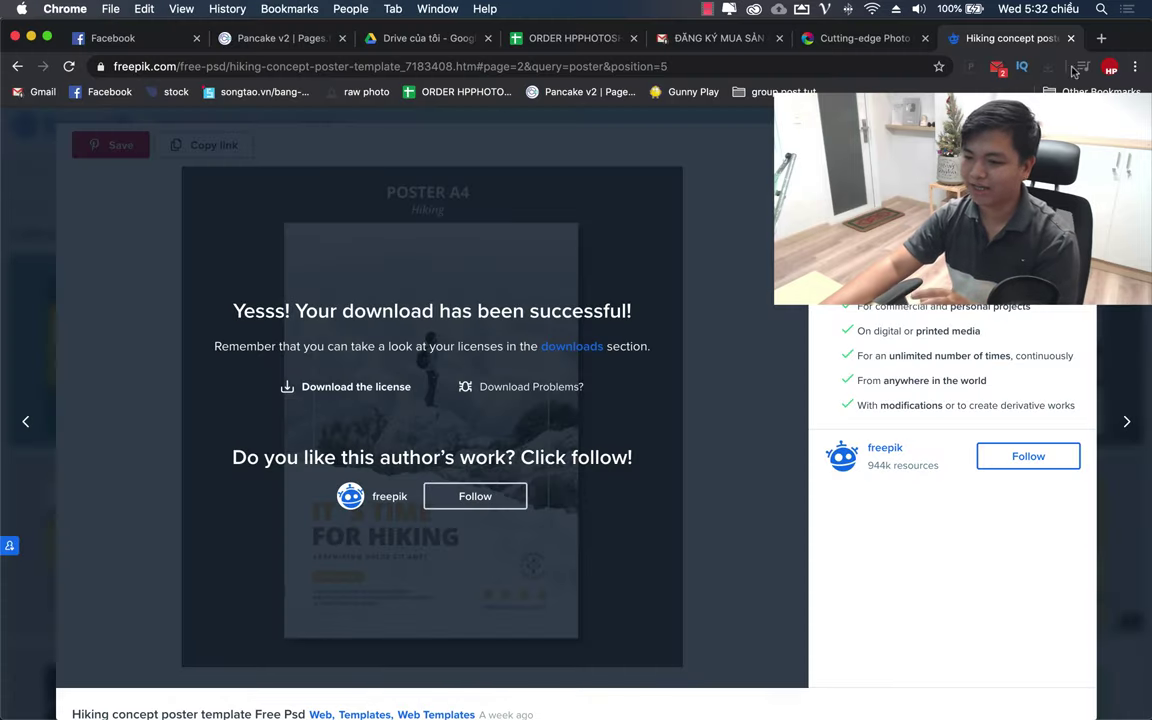
pyautogui.click(852, 72)
# Step: Visit font.vietdesigner.net, scroll its newest fonts, then return to the poster in Photoshop
pyautogui.write('font')
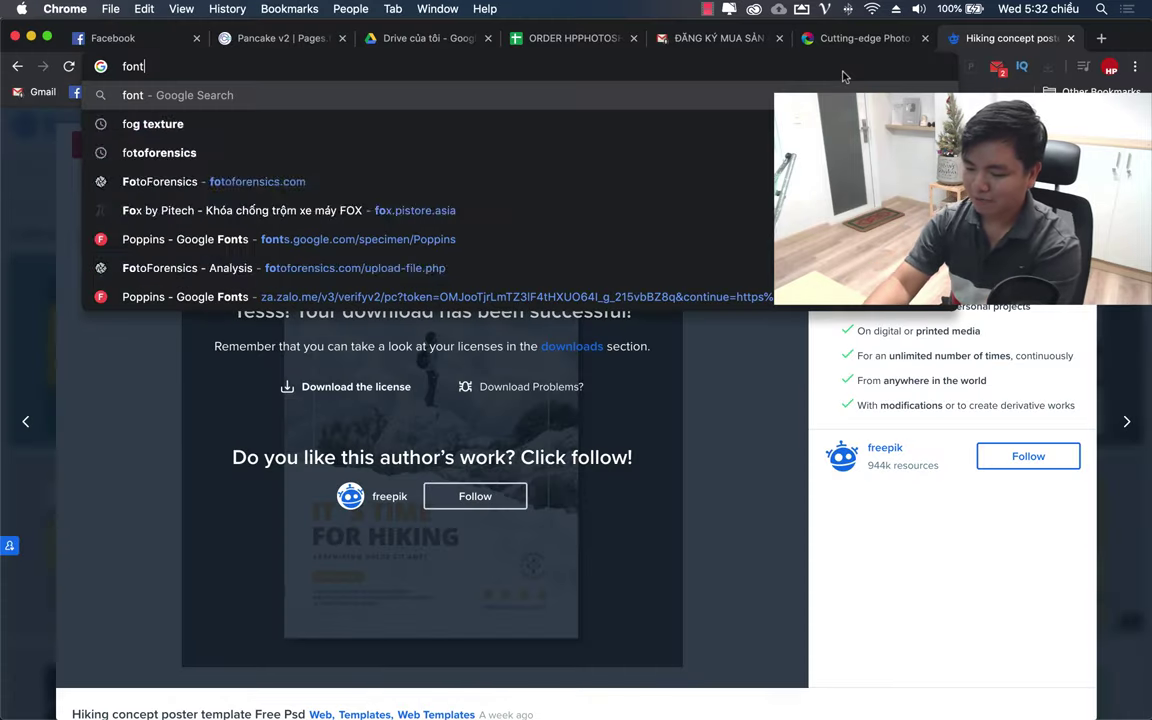
pyautogui.write('.vietdes')
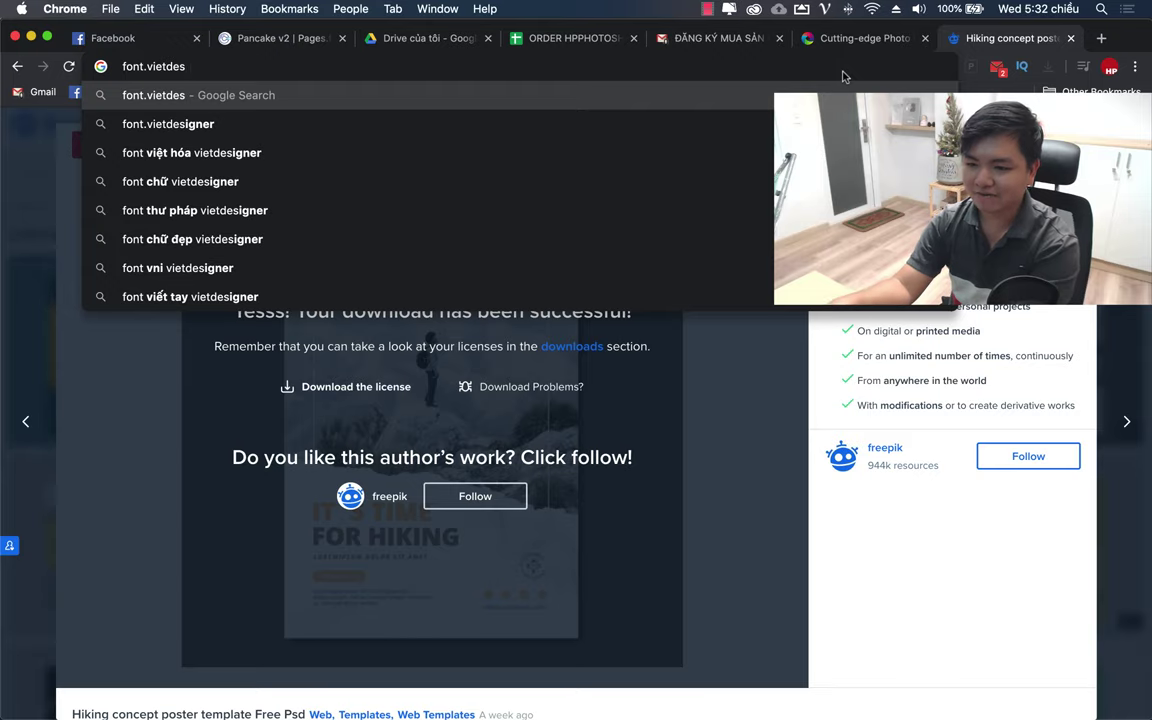
pyautogui.press('Return')
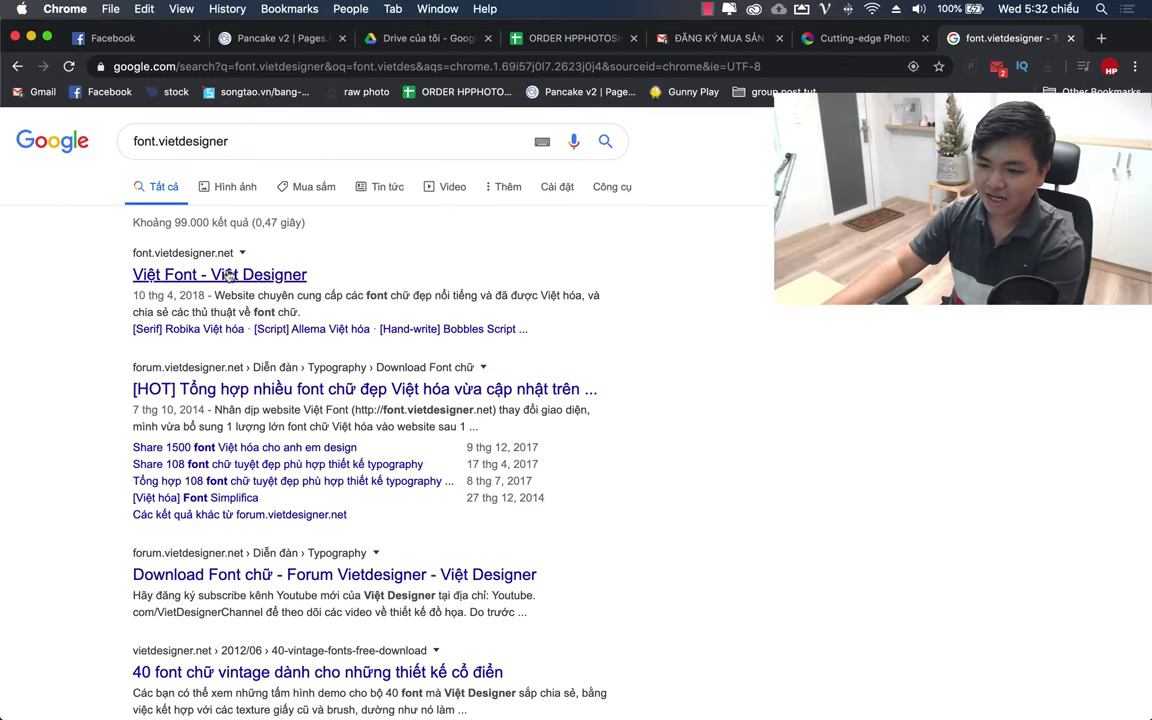
pyautogui.click(220, 274)
pyautogui.scroll(-5, 46, 365)
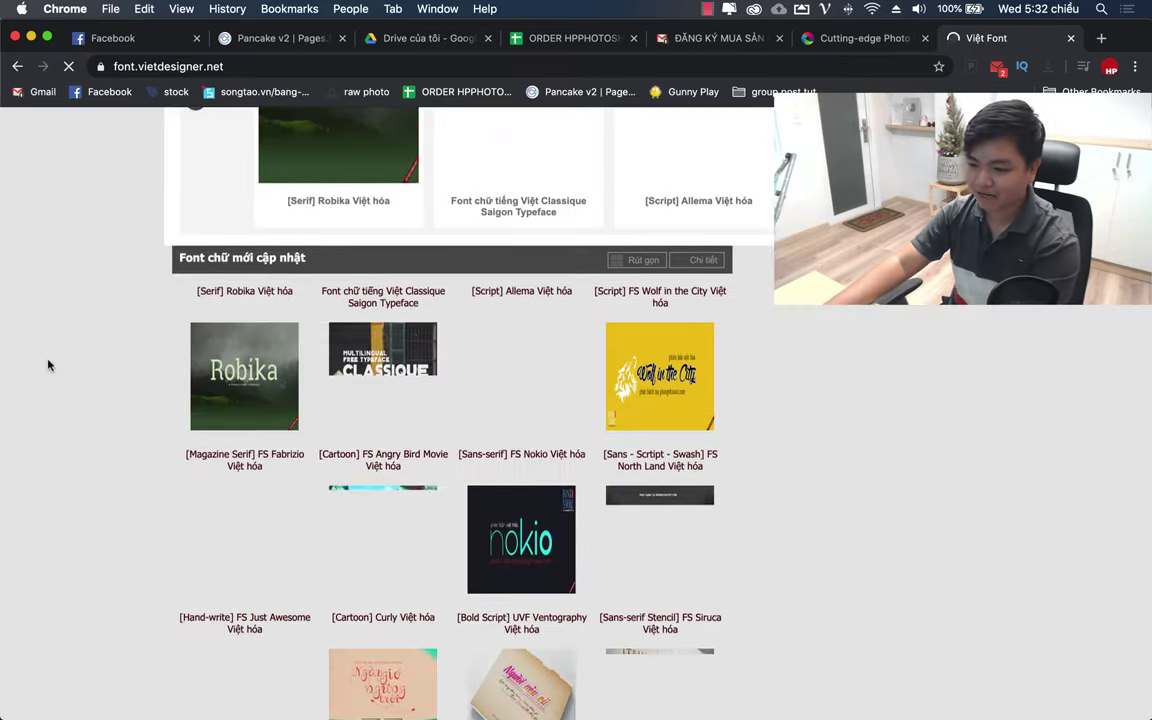
pyautogui.scroll(-1, 47, 365)
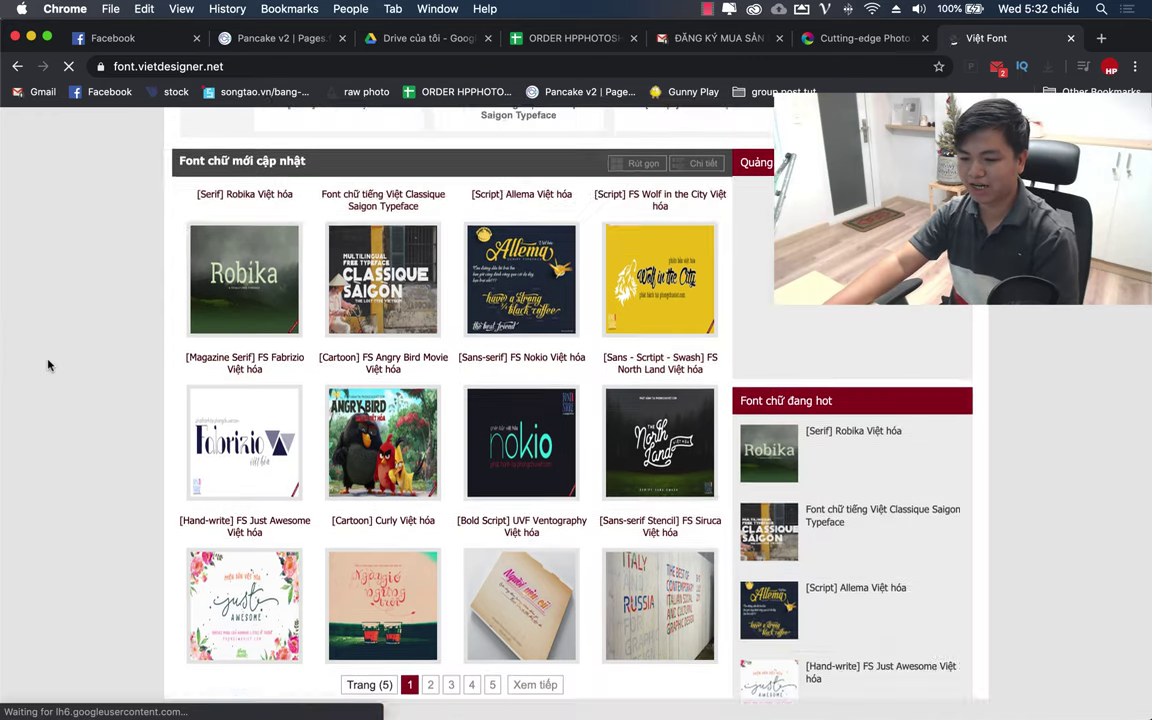
pyautogui.scroll(-2, 47, 365)
pyautogui.moveTo(216, 698)
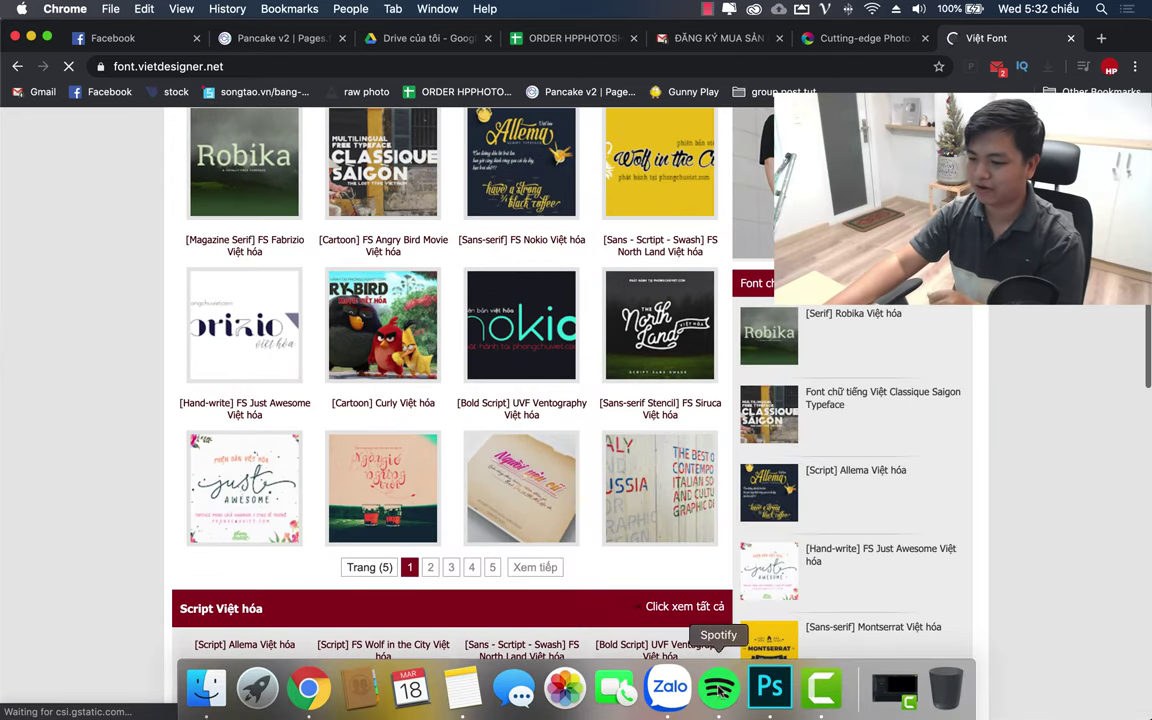
pyautogui.click(769, 690)
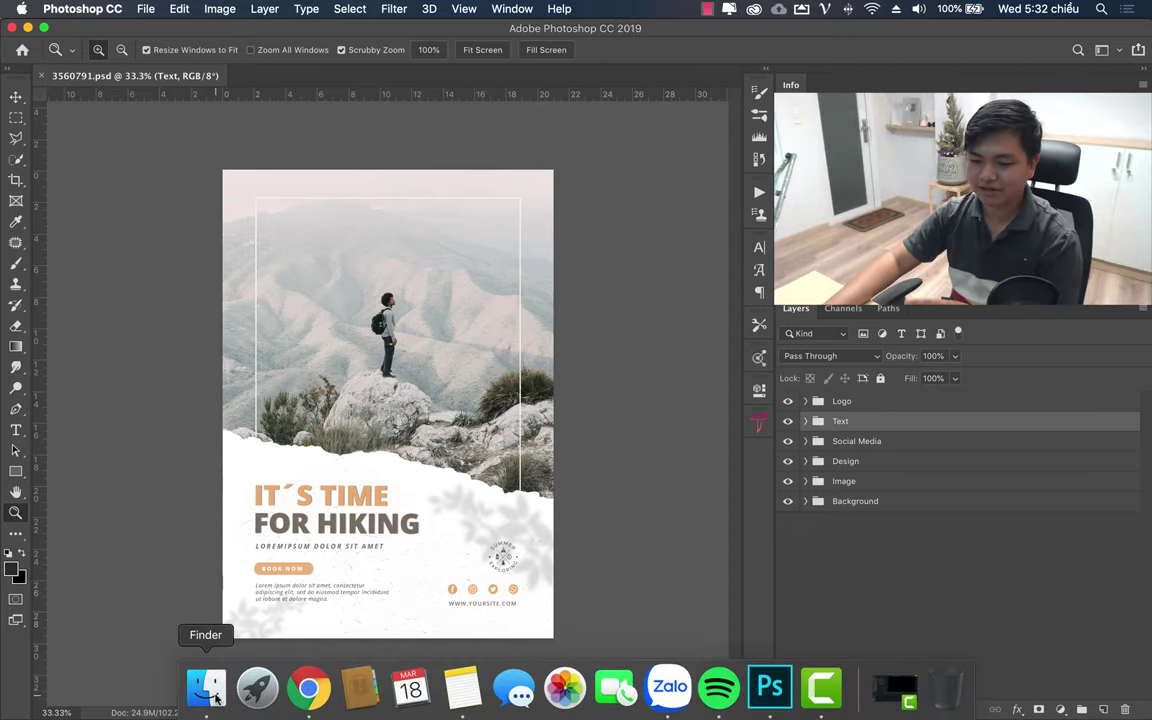
pyautogui.click(206, 688)
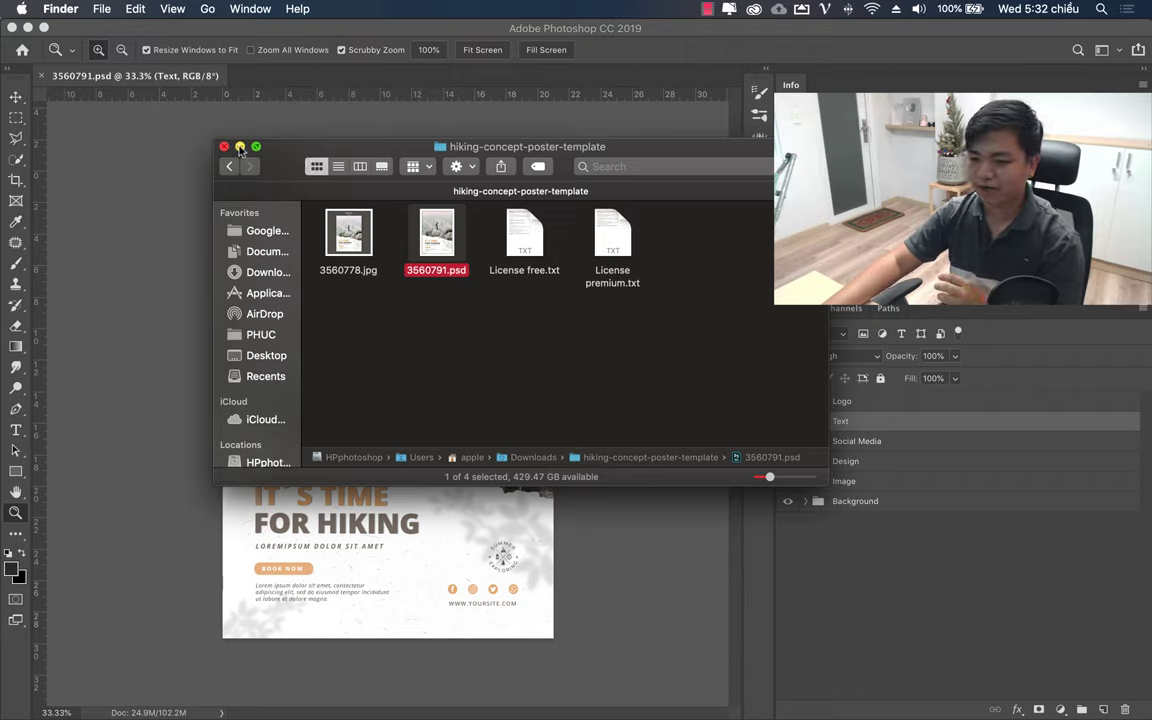
pyautogui.click(266, 272)
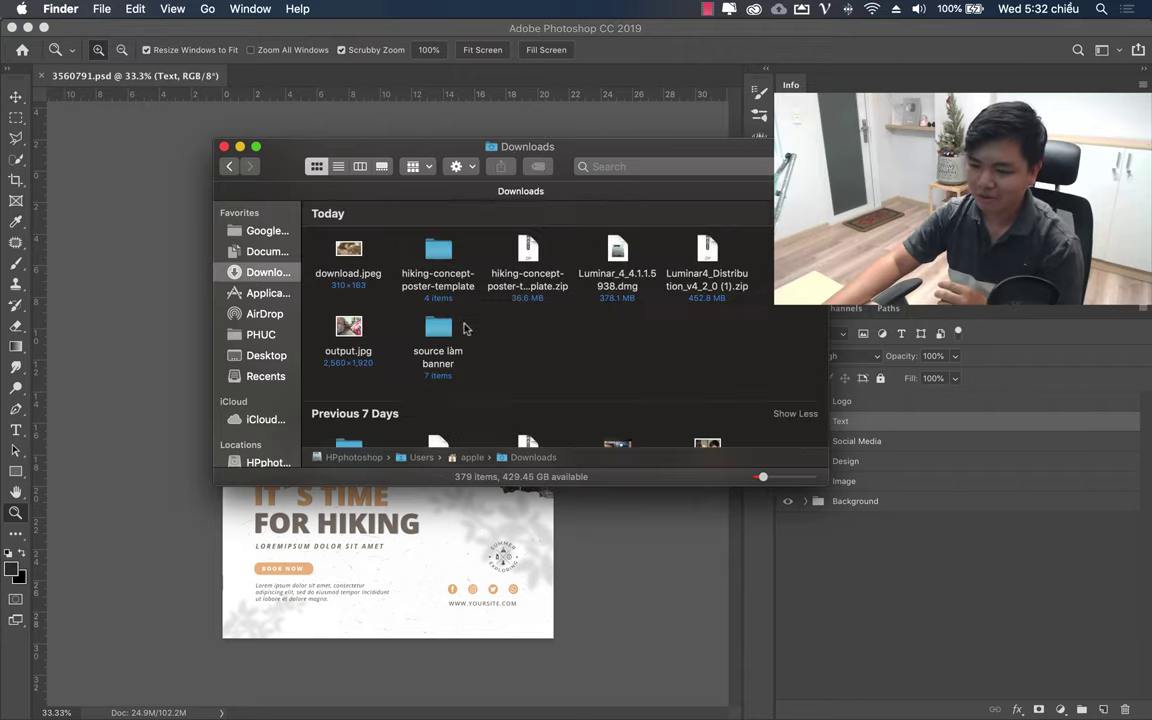
pyautogui.doubleClick(438, 330)
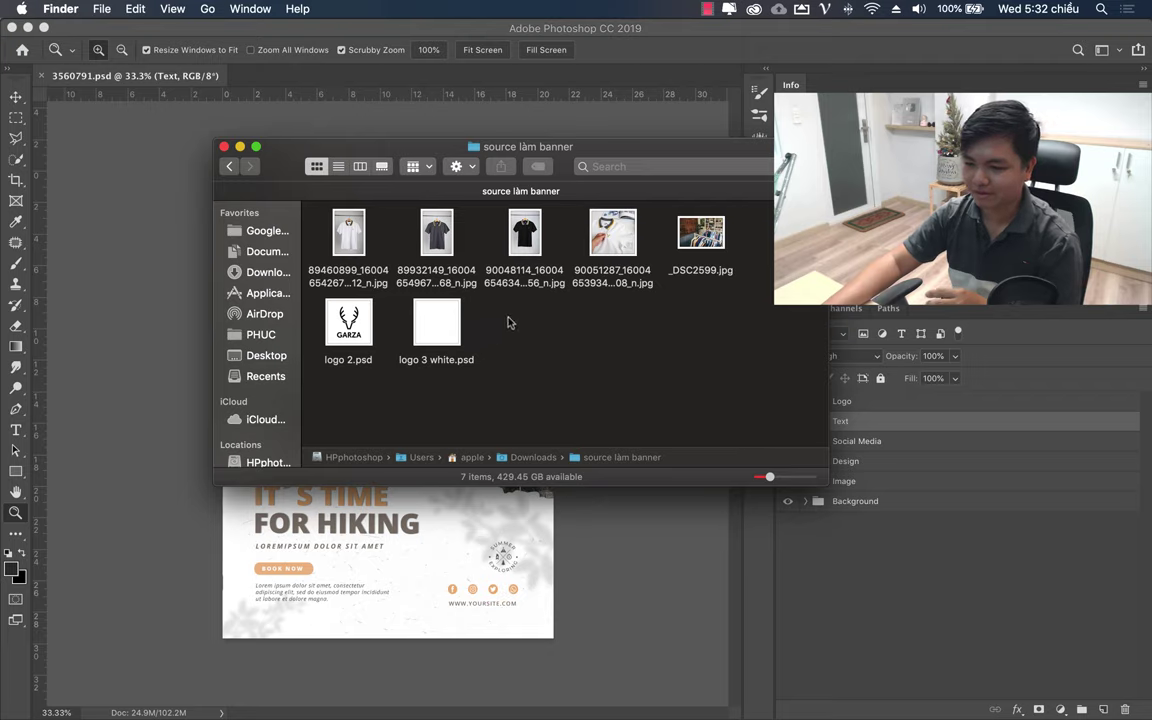
pyautogui.click(330, 240)
pyautogui.press('space')
pyautogui.press('Right')
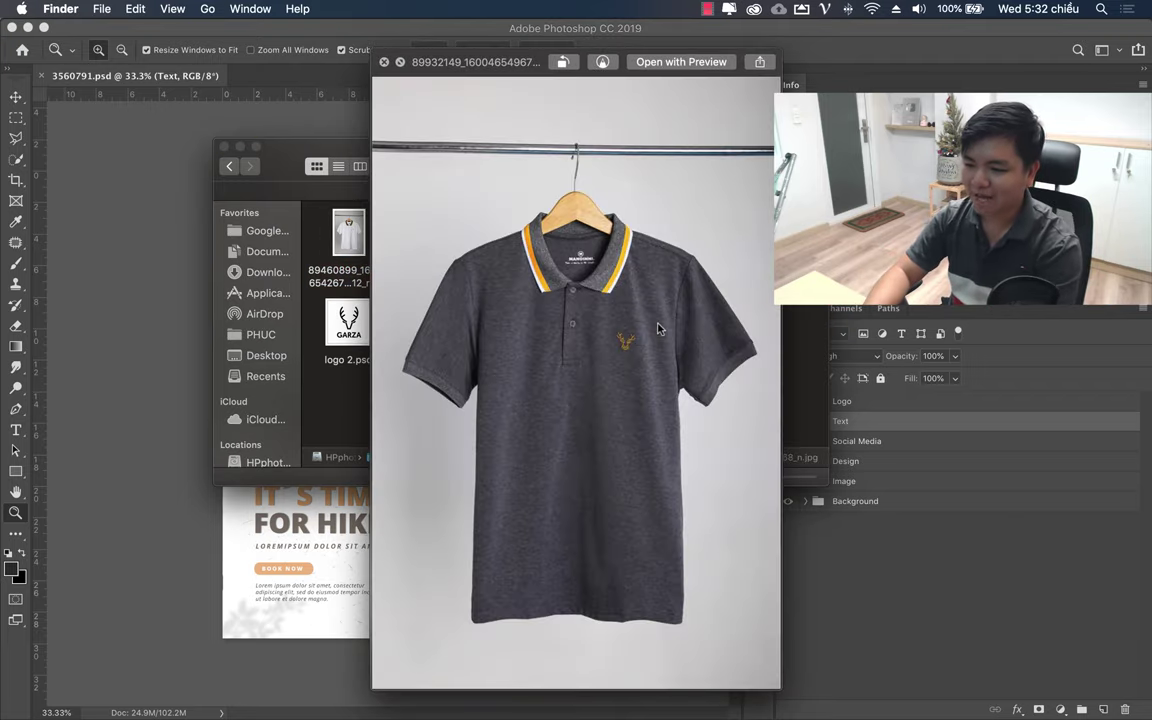
pyautogui.press('Right')
pyautogui.press('Right')
pyautogui.press('space')
pyautogui.press('Right')
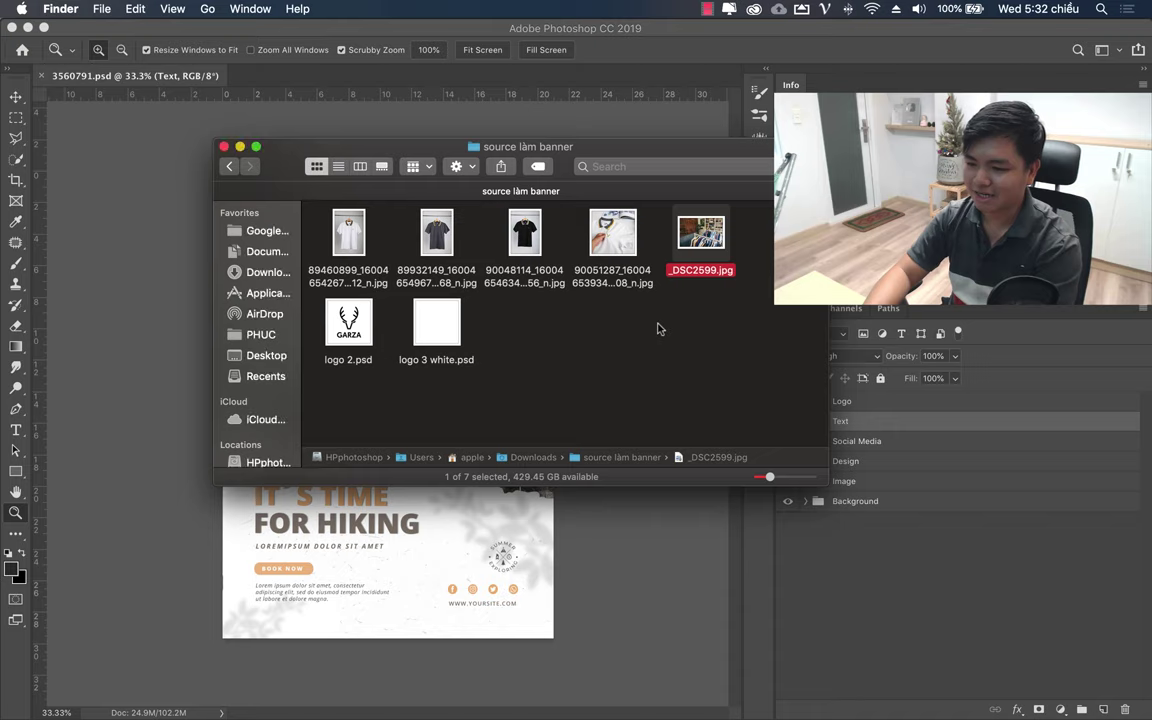
pyautogui.press('Left')
pyautogui.press('Right')
pyautogui.press('space')
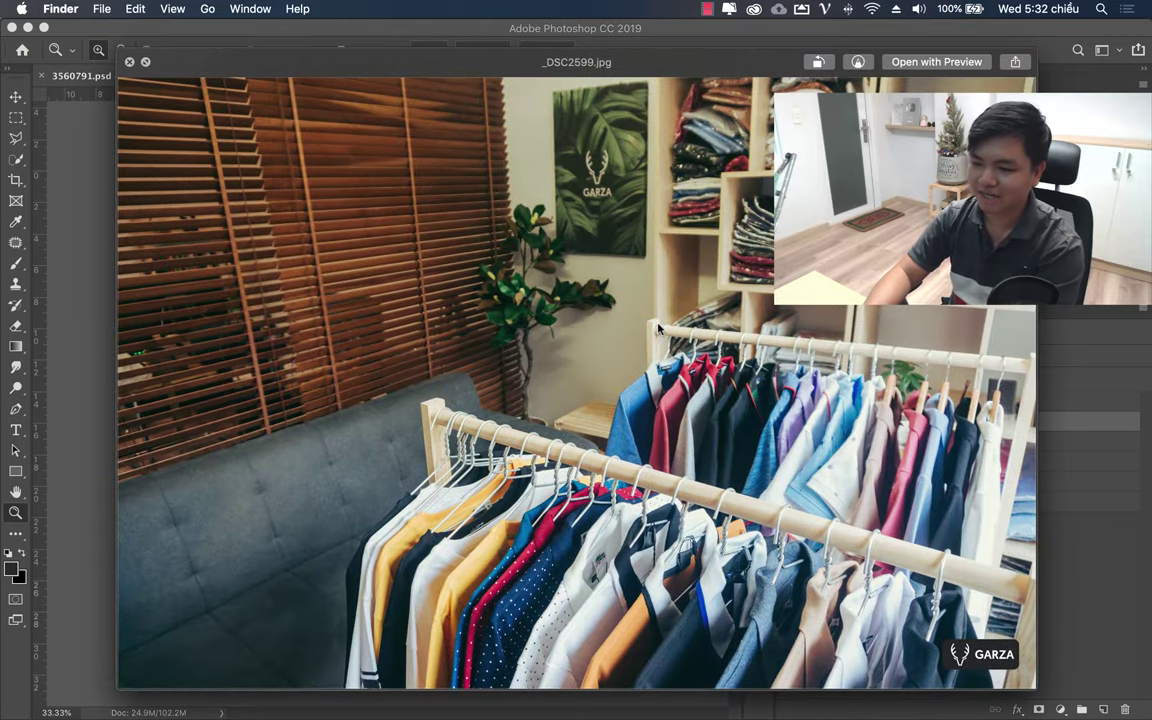
pyautogui.press('space')
pyautogui.press('Left')
pyautogui.press('Down')
pyautogui.press('Left')
pyautogui.press('space')
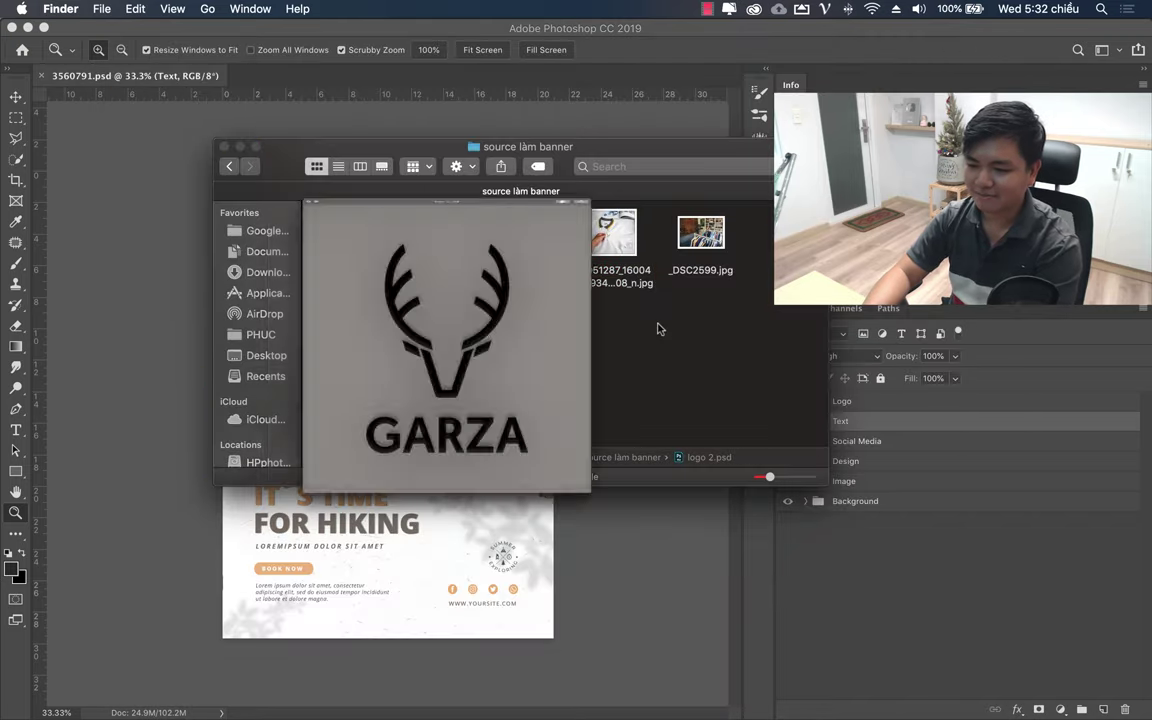
pyautogui.press('space')
pyautogui.click(842, 530)
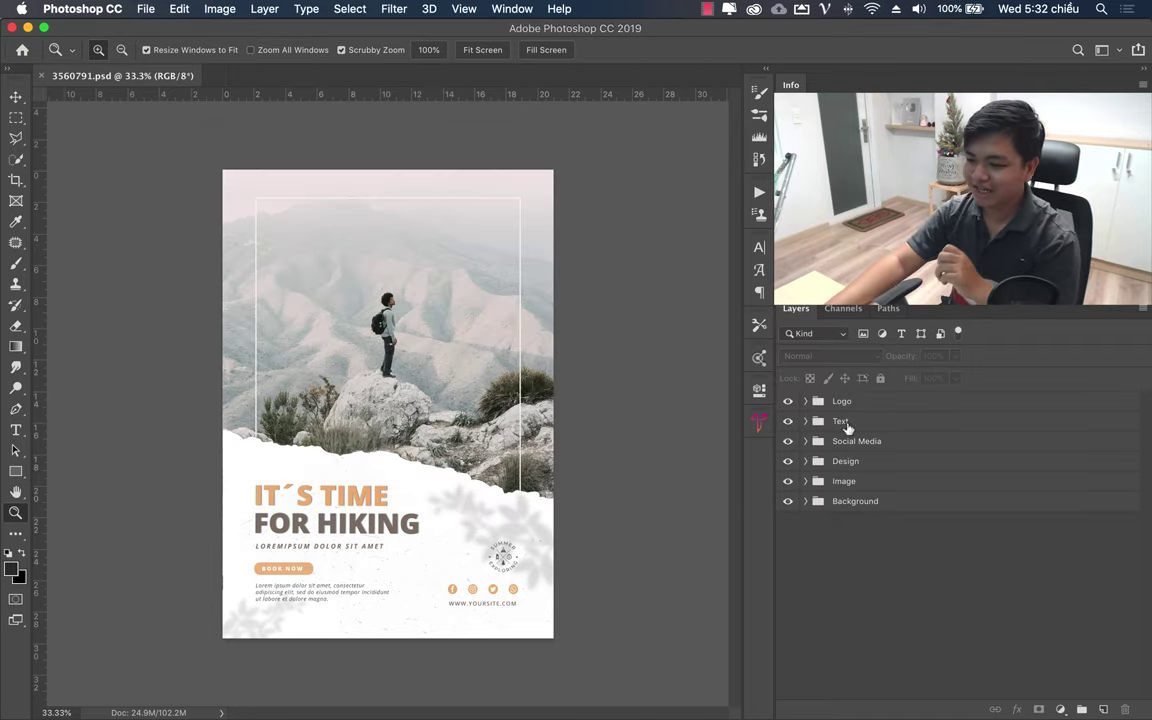
# Step: Toggle the Image and Design groups' visibility to see which poster parts each holds
pyautogui.click(852, 483)
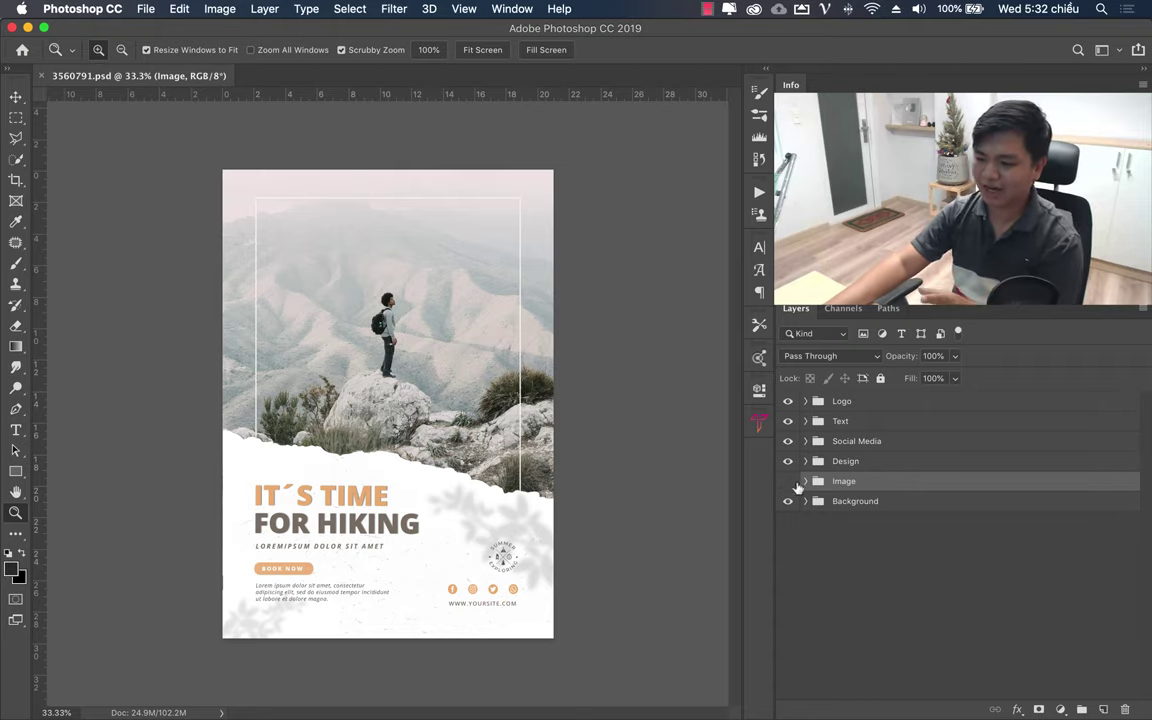
pyautogui.click(788, 481)
pyautogui.click(788, 481)
pyautogui.click(788, 481)
pyautogui.click(788, 481)
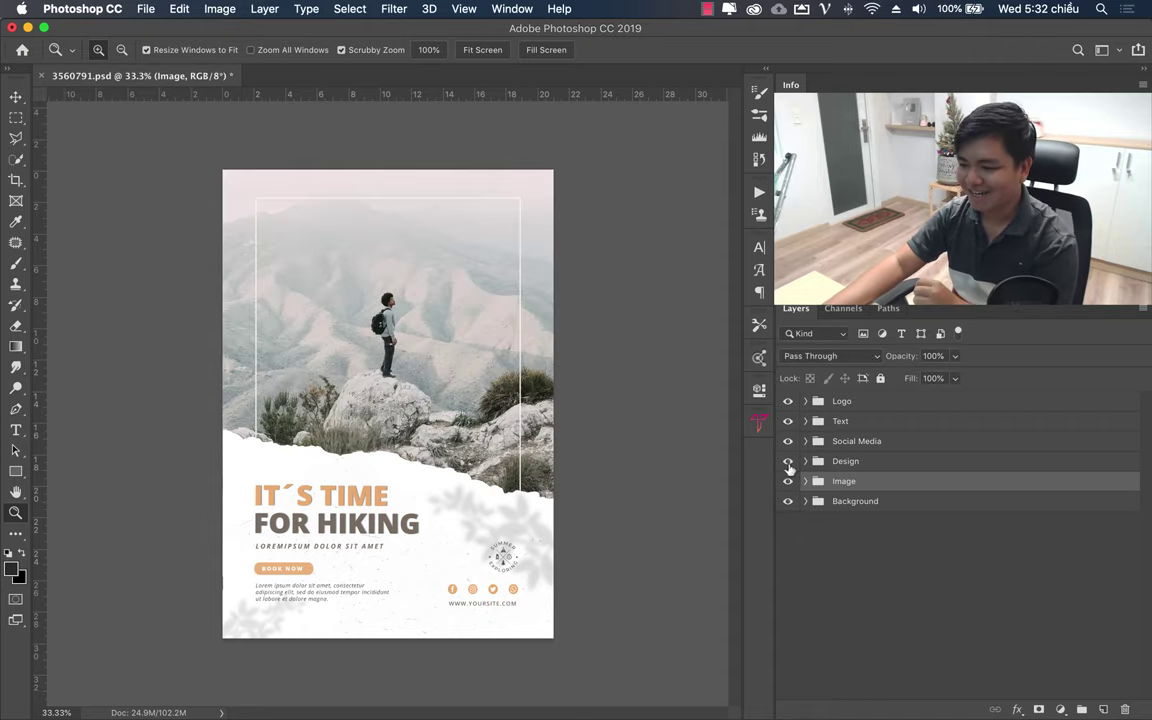
pyautogui.click(788, 463)
pyautogui.click(788, 463)
pyautogui.click(788, 463)
pyautogui.click(788, 463)
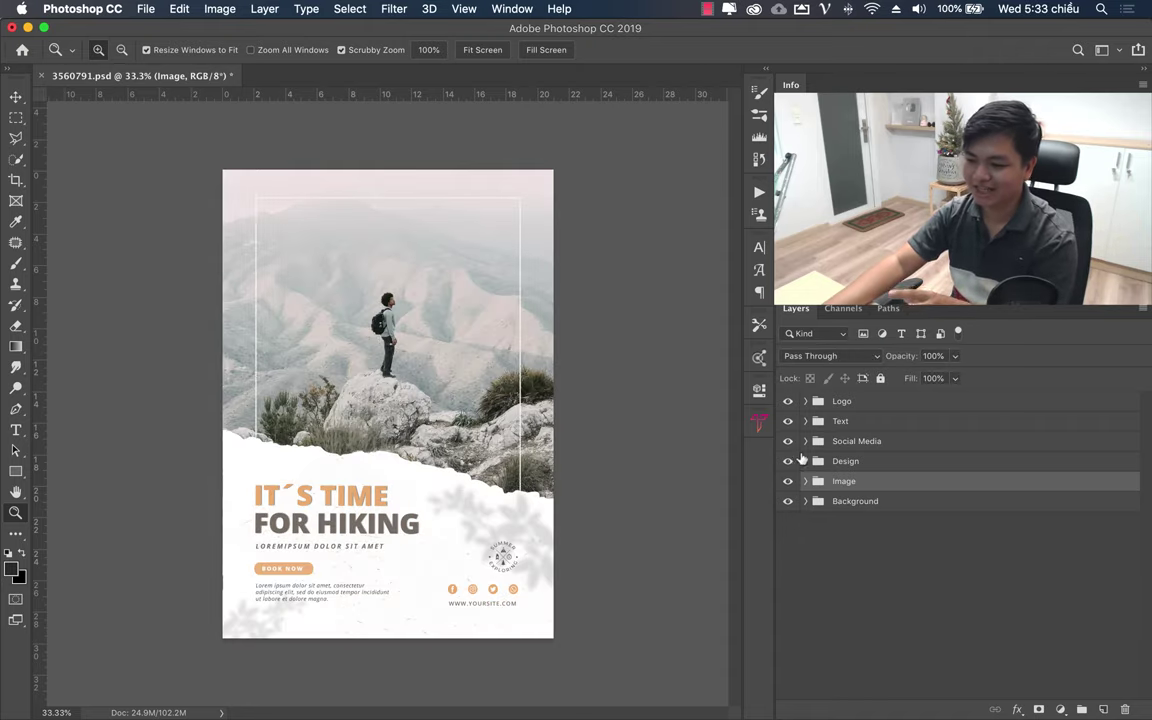
pyautogui.click(788, 463)
pyautogui.click(788, 463)
pyautogui.click(788, 463)
pyautogui.click(788, 463)
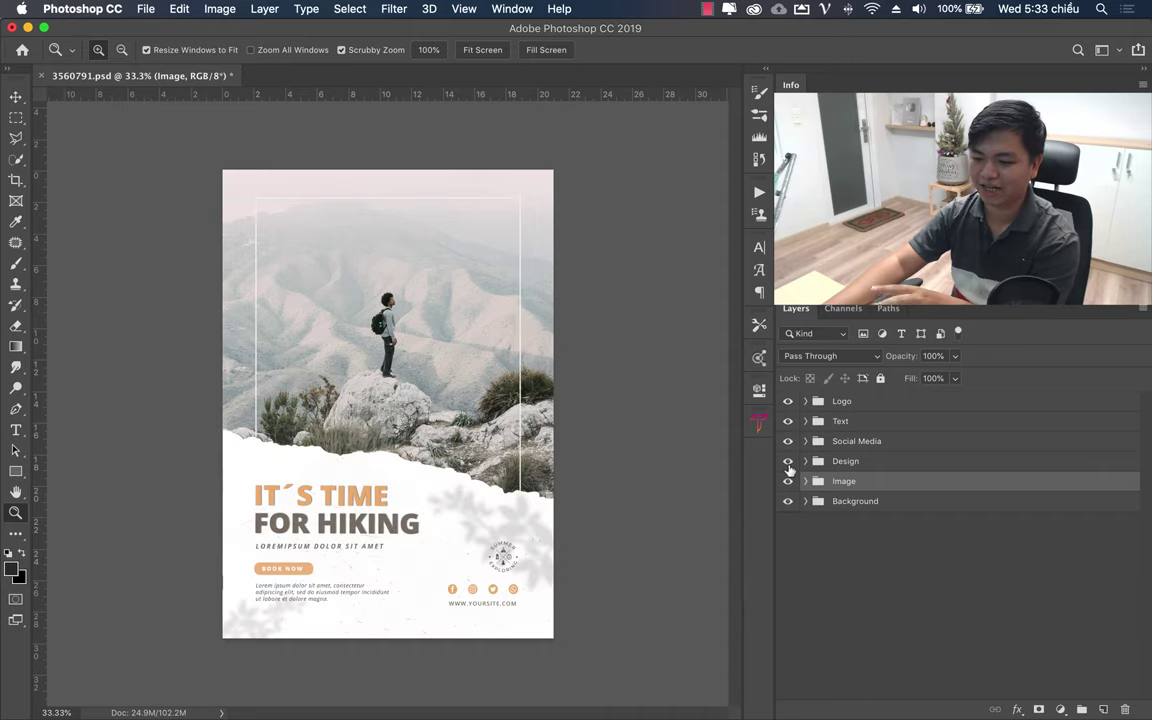
pyautogui.click(788, 463)
pyautogui.click(788, 463)
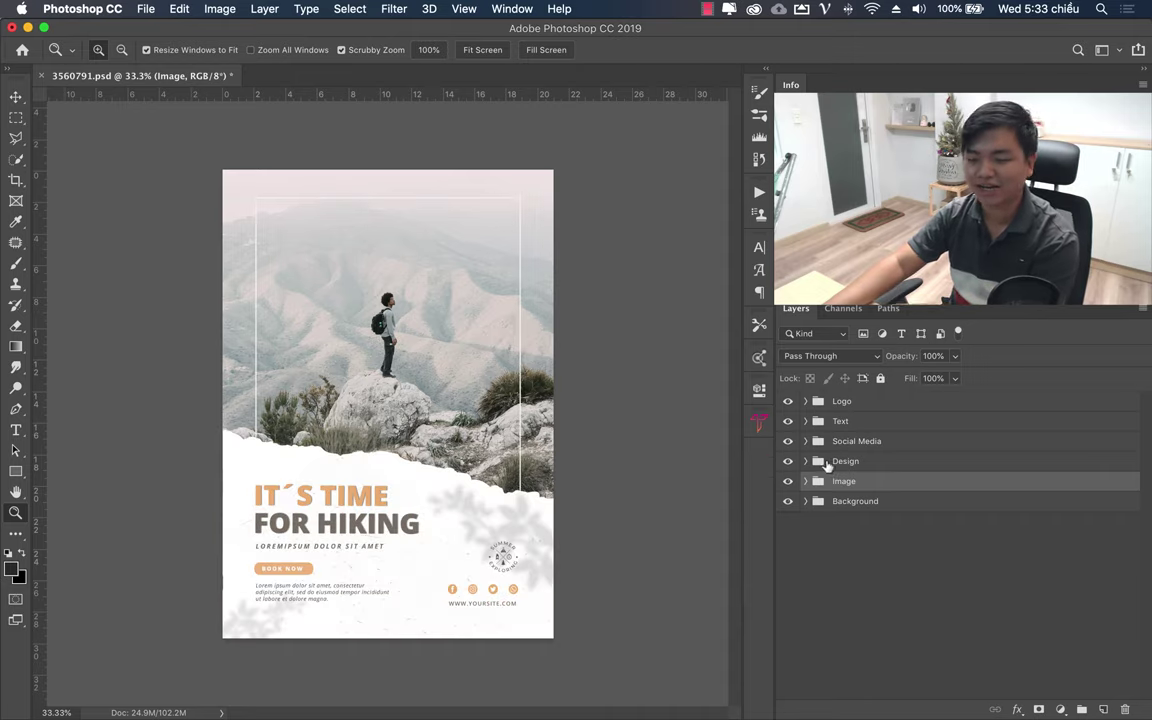
pyautogui.click(788, 463)
pyautogui.click(788, 463)
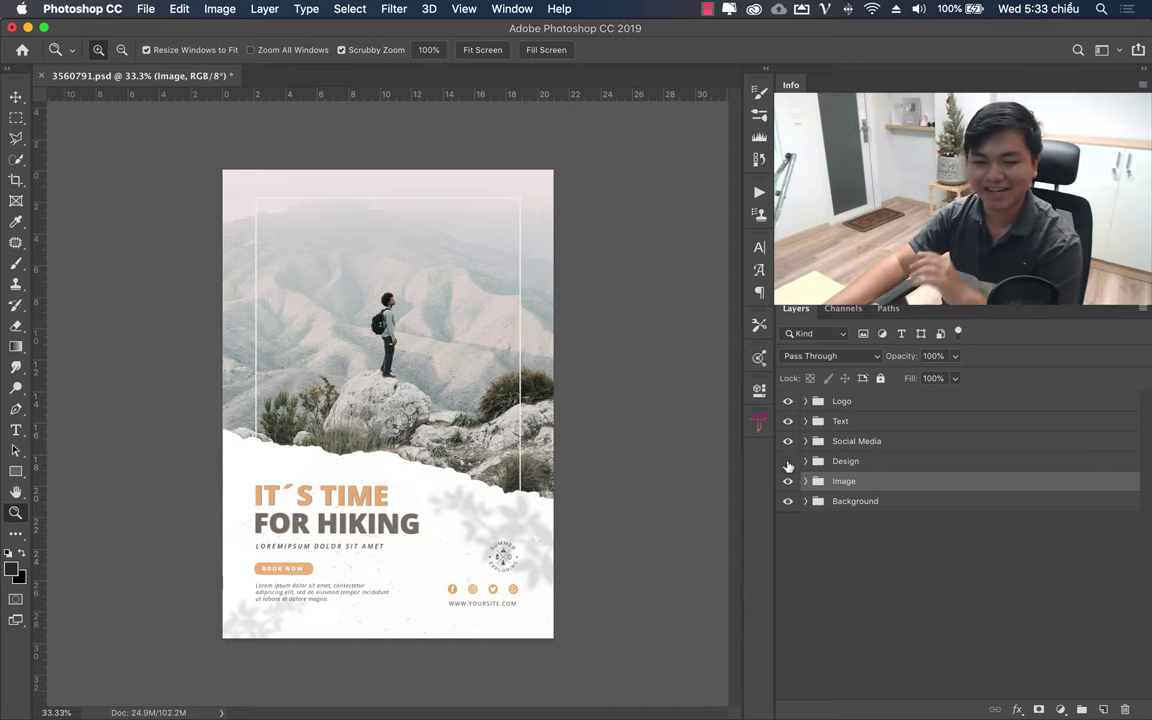
pyautogui.click(788, 463)
pyautogui.click(788, 463)
# Step: Toggle the Text and Image groups, then expand Image to show Gradient Map and placeholder
pyautogui.click(788, 483)
pyautogui.click(788, 483)
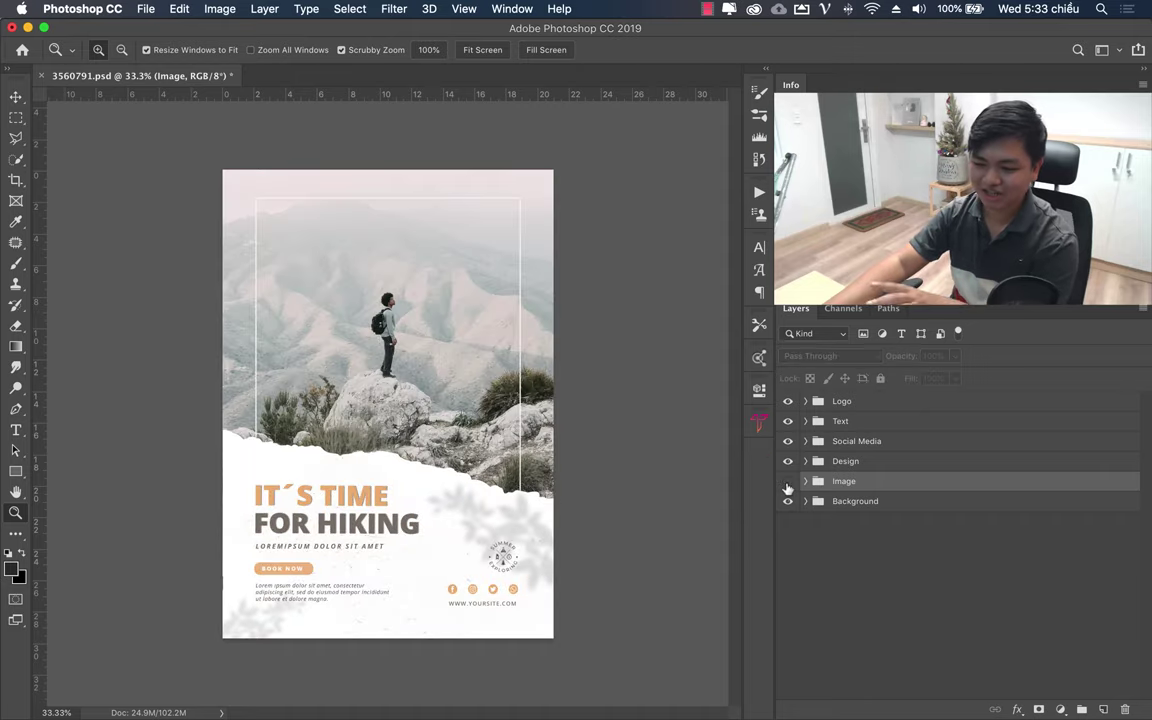
pyautogui.click(788, 483)
pyautogui.click(788, 483)
pyautogui.click(788, 421)
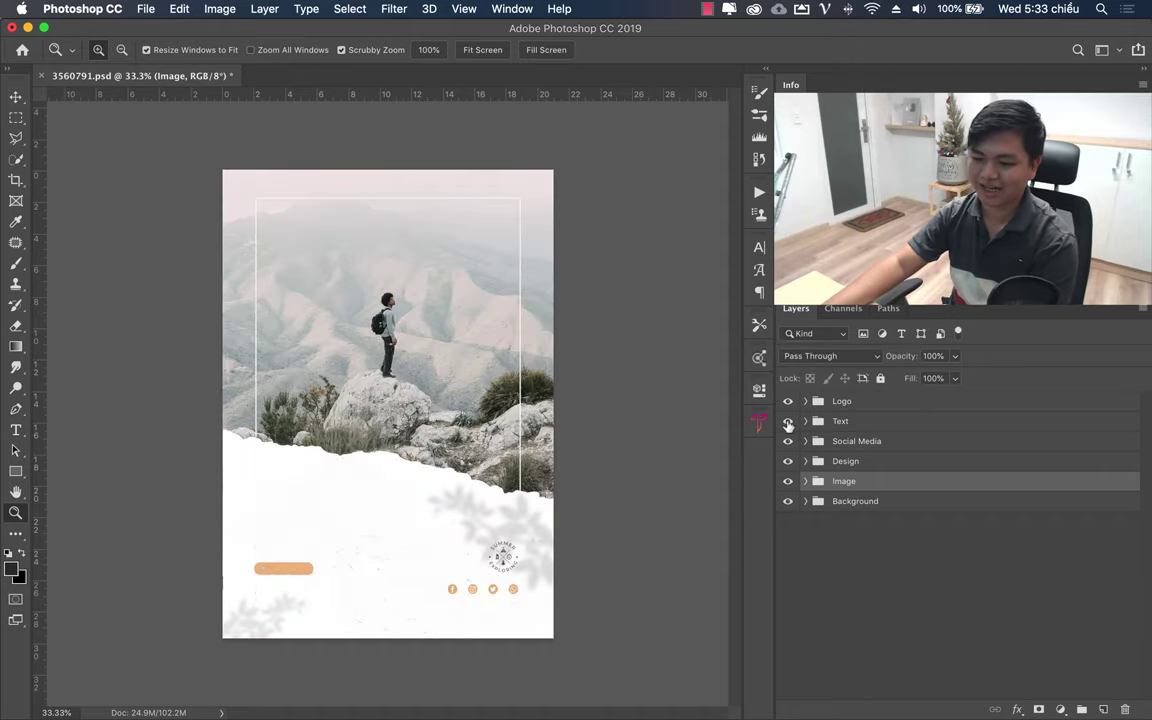
pyautogui.click(788, 421)
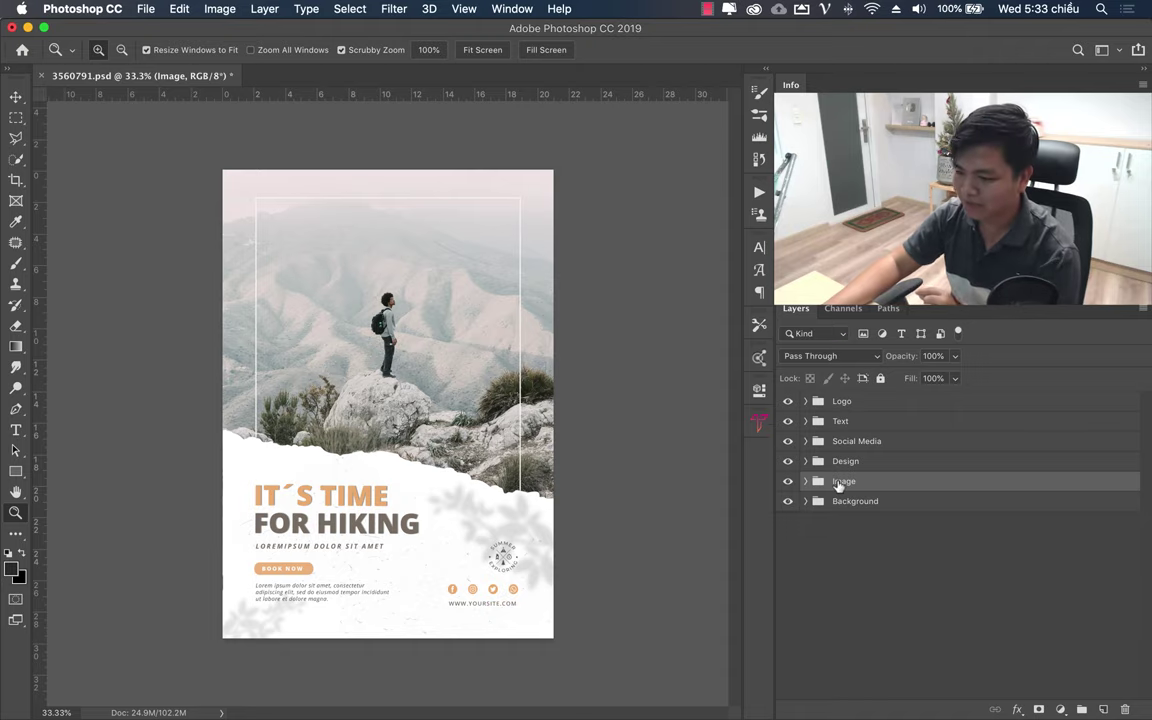
pyautogui.click(788, 483)
pyautogui.click(788, 483)
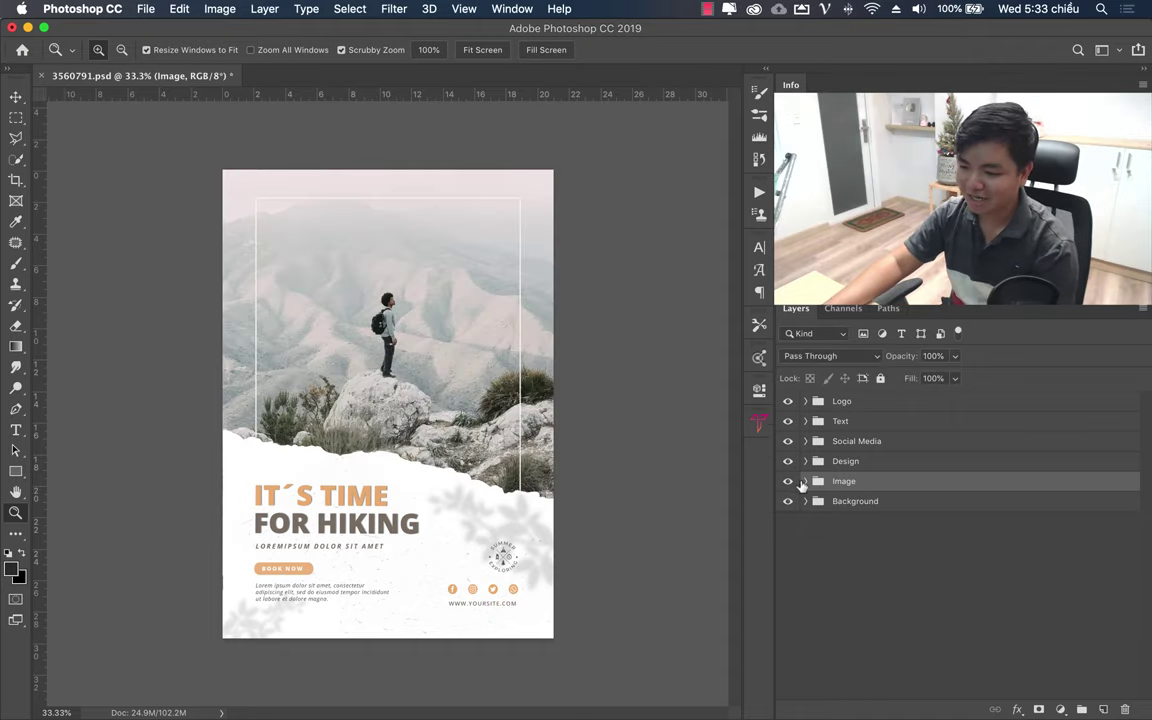
pyautogui.click(788, 483)
pyautogui.click(788, 483)
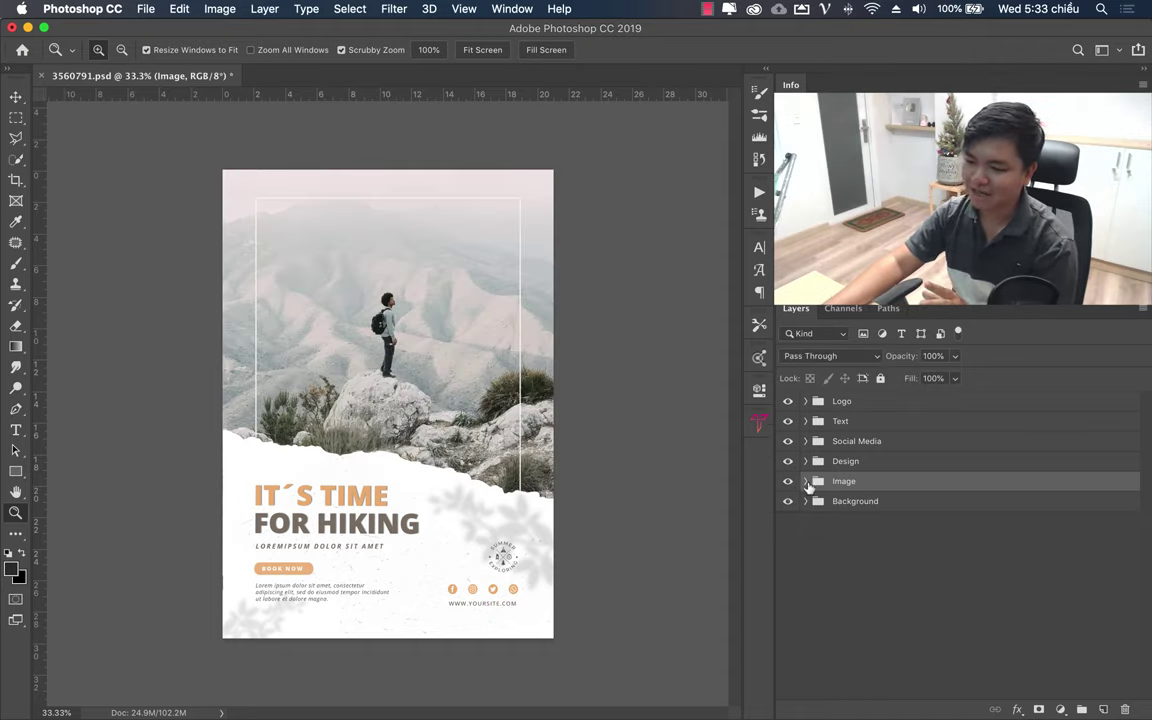
pyautogui.click(806, 482)
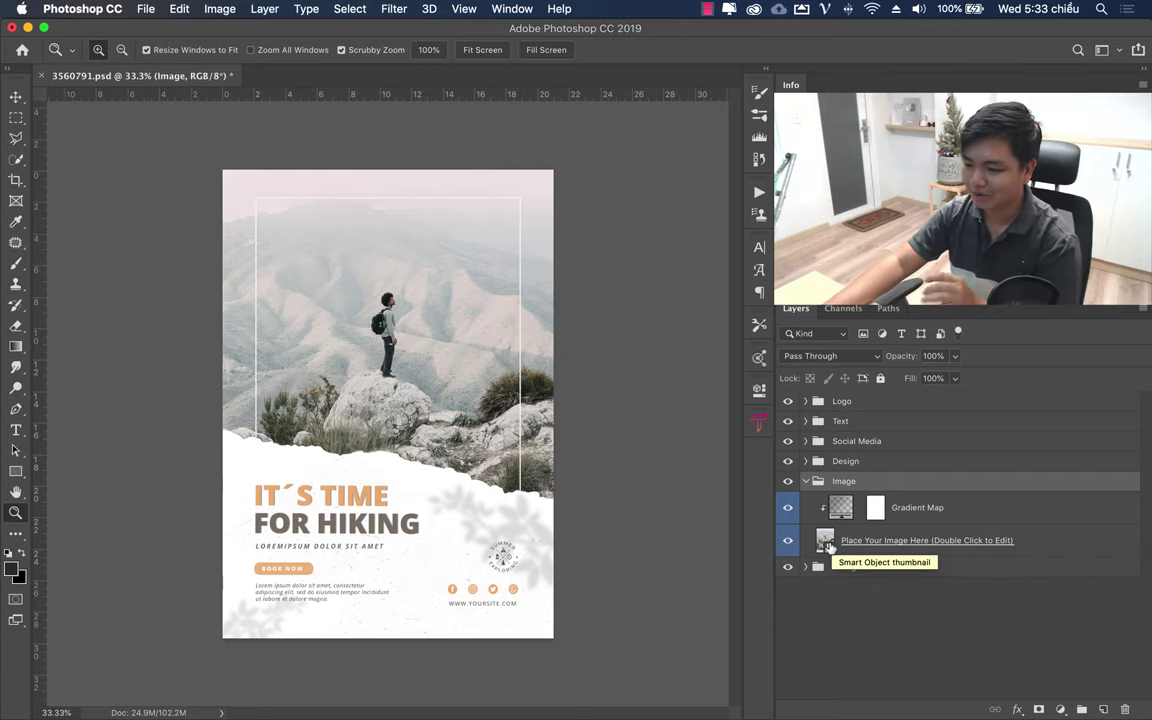
# Step: Open the Place Your Image Here smart object as a separate .psb and compare it with the poster
pyautogui.click(827, 545)
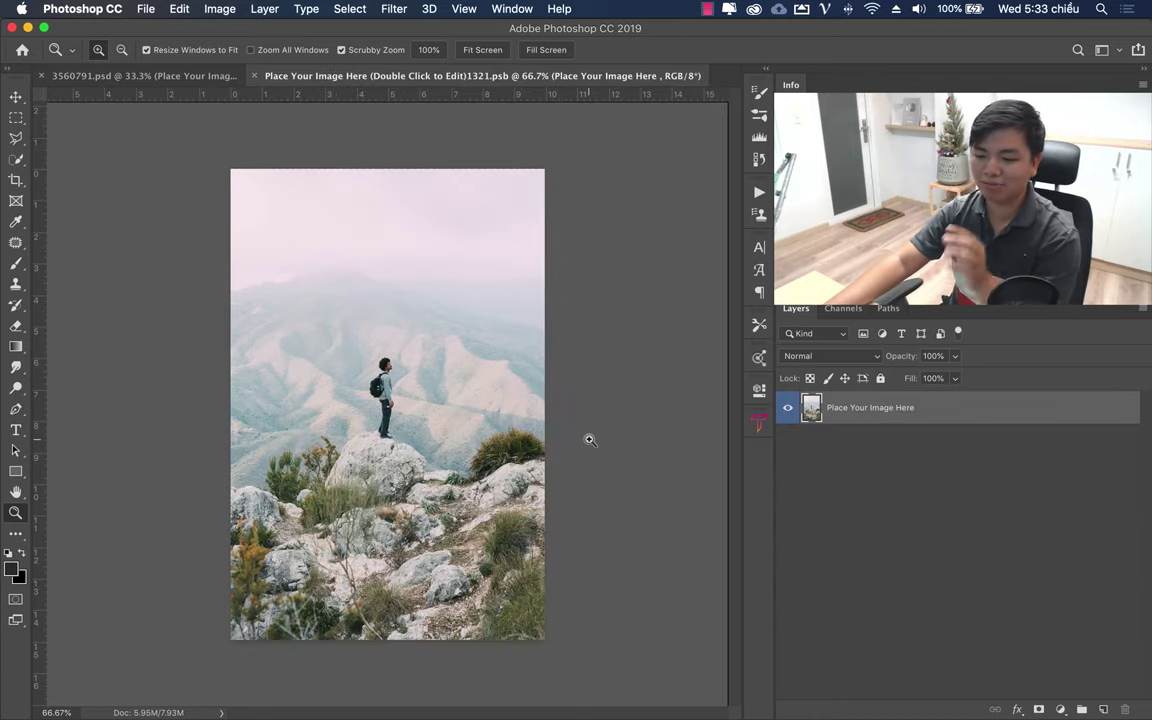
pyautogui.click(366, 79)
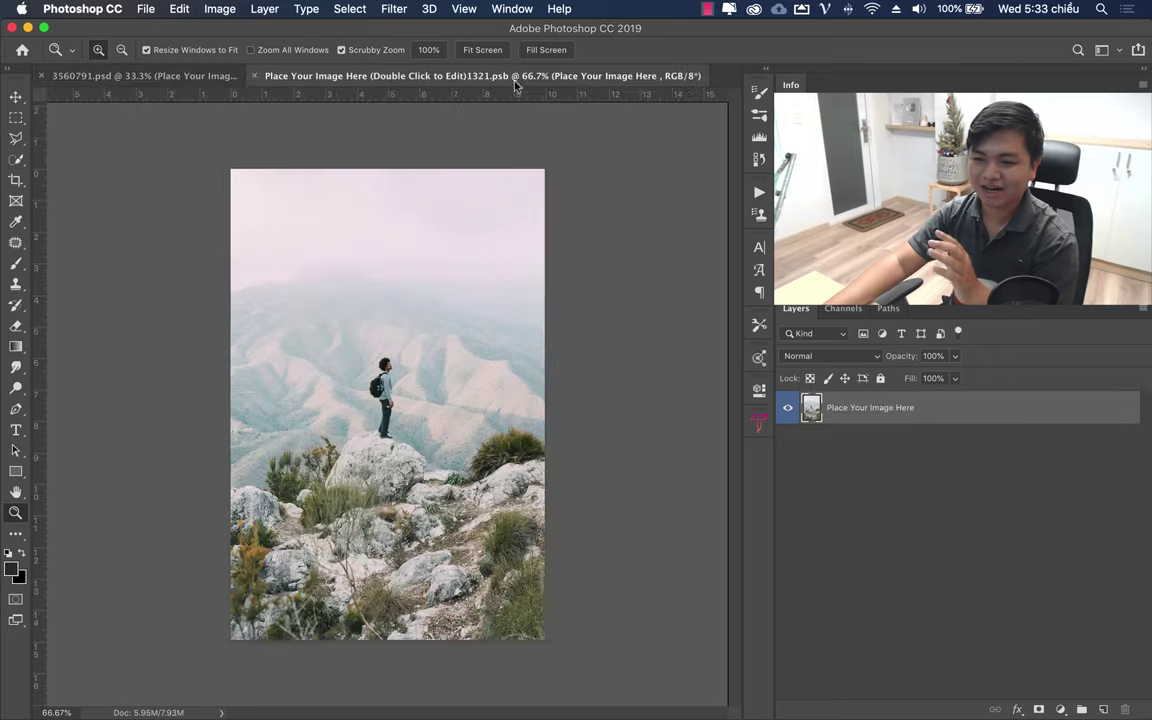
pyautogui.click(227, 75)
pyautogui.click(424, 75)
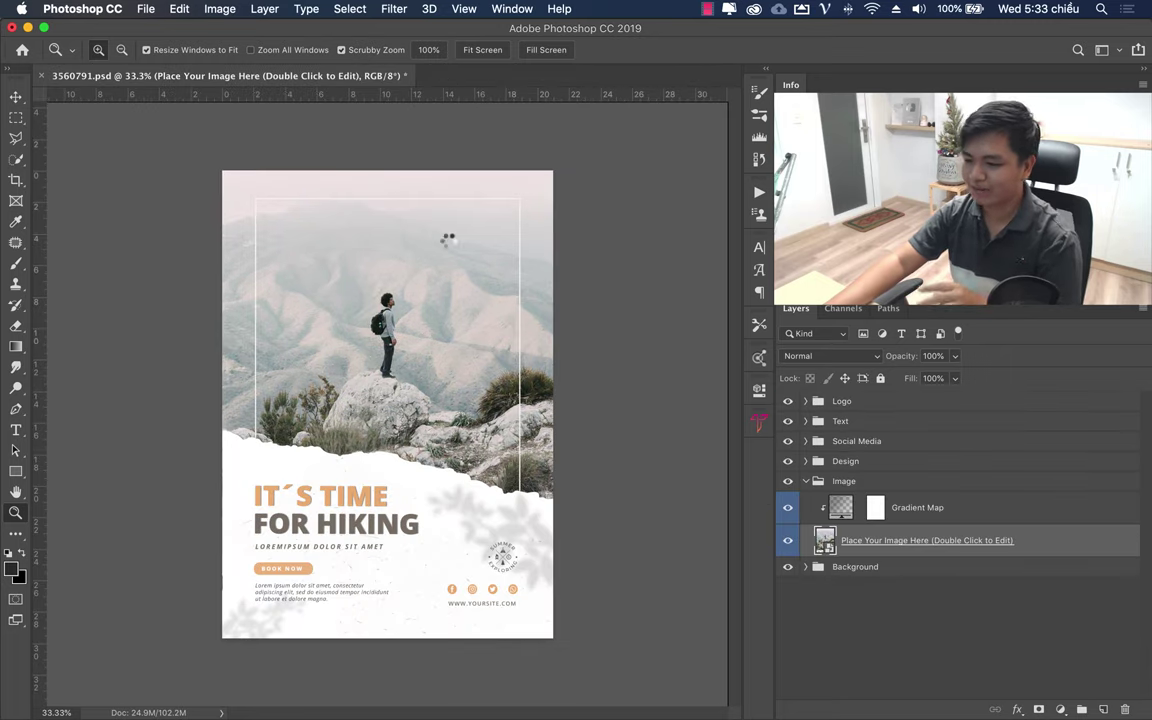
pyautogui.click(227, 78)
pyautogui.click(424, 77)
pyautogui.click(198, 80)
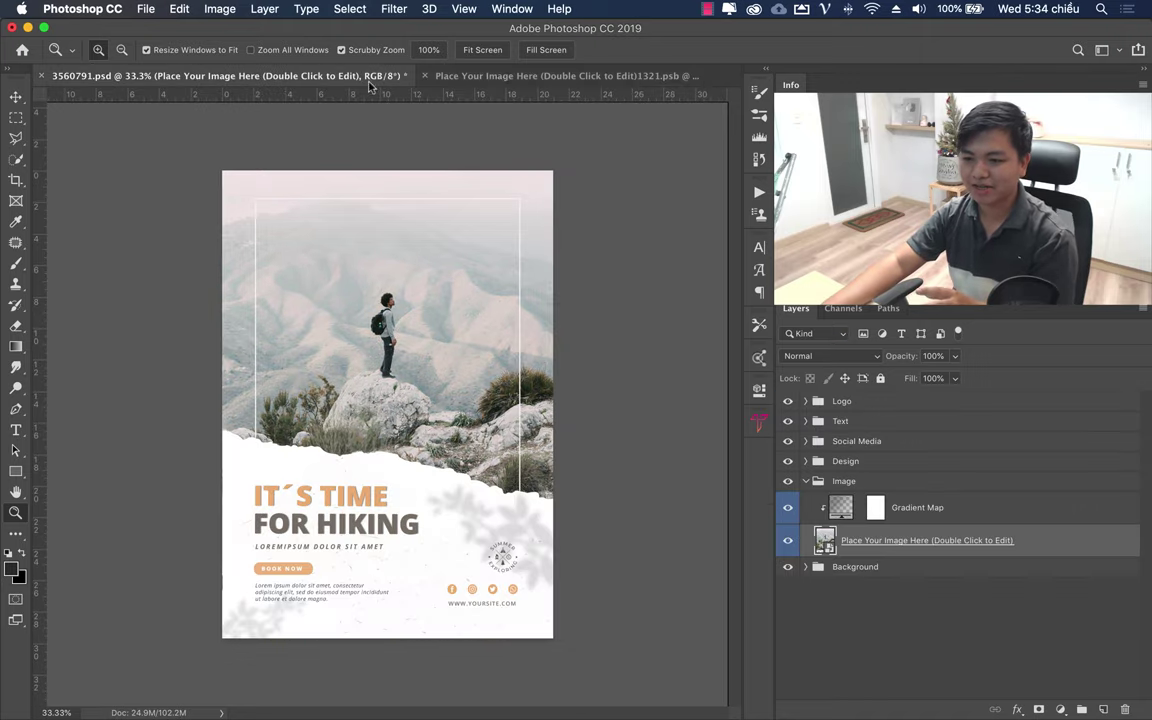
pyautogui.click(420, 76)
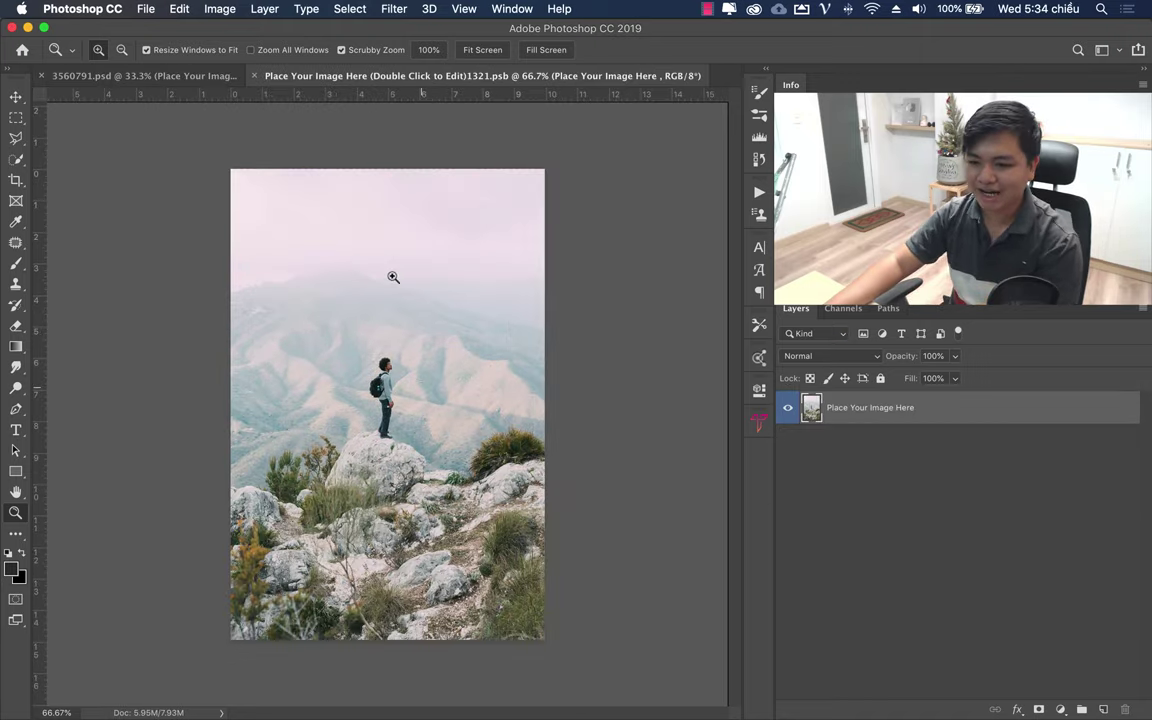
pyautogui.click(172, 78)
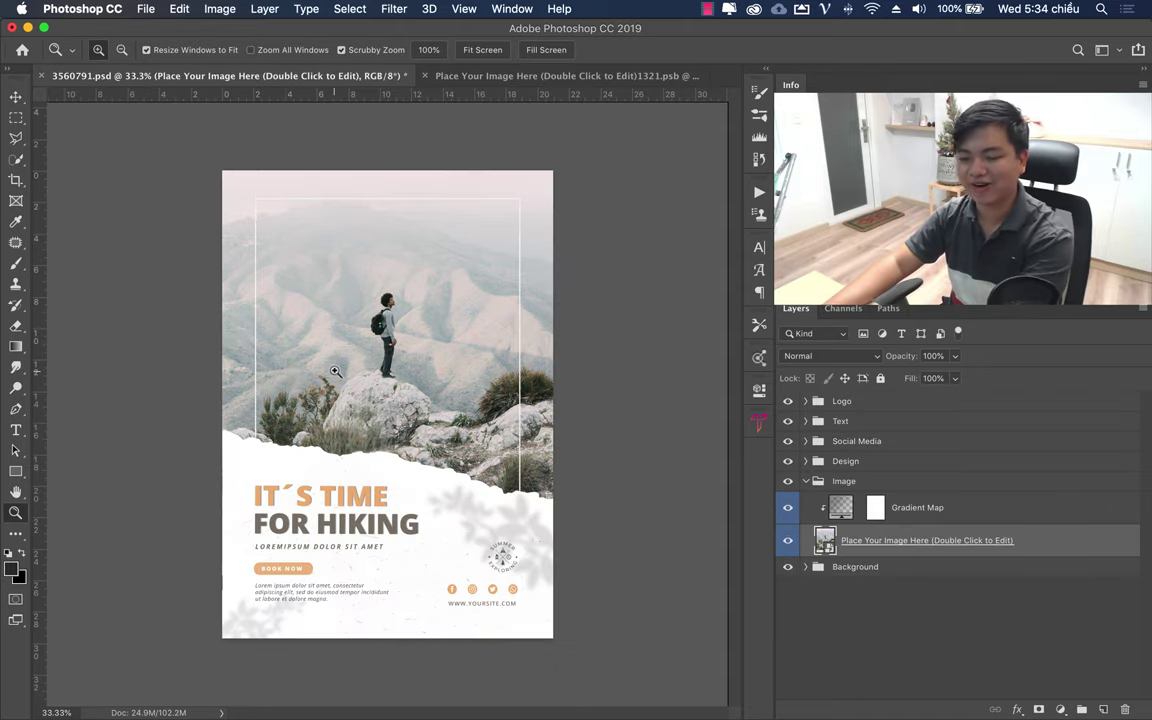
pyautogui.click(578, 78)
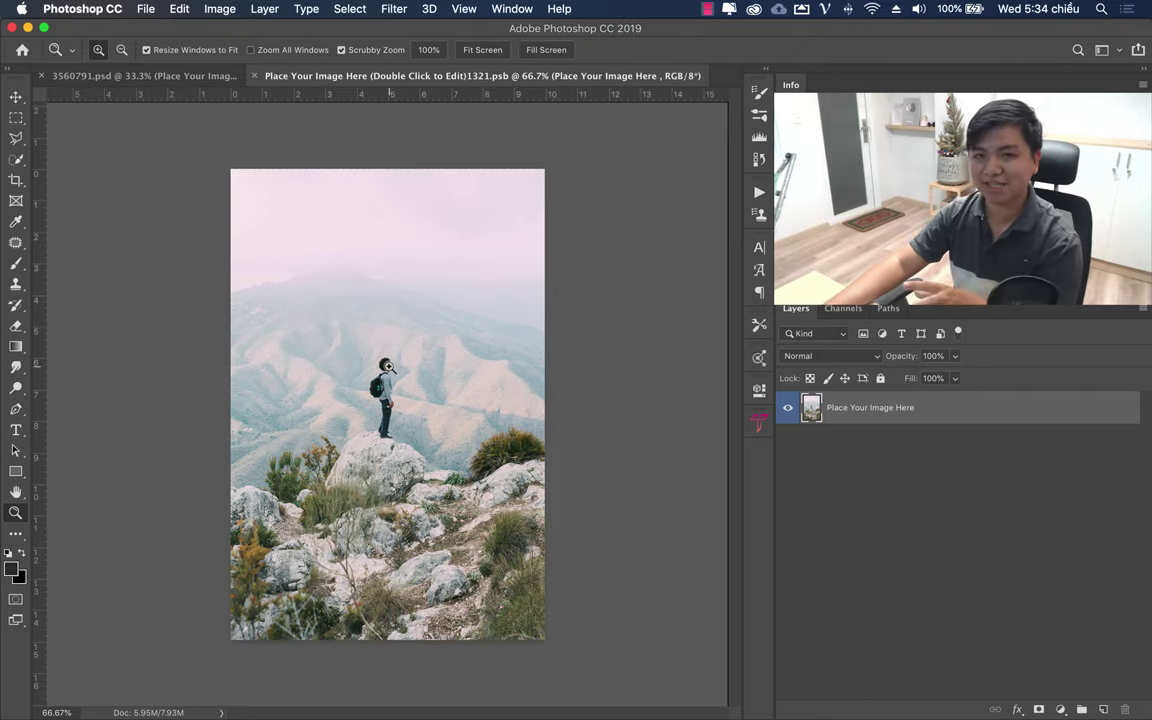
pyautogui.click(145, 10)
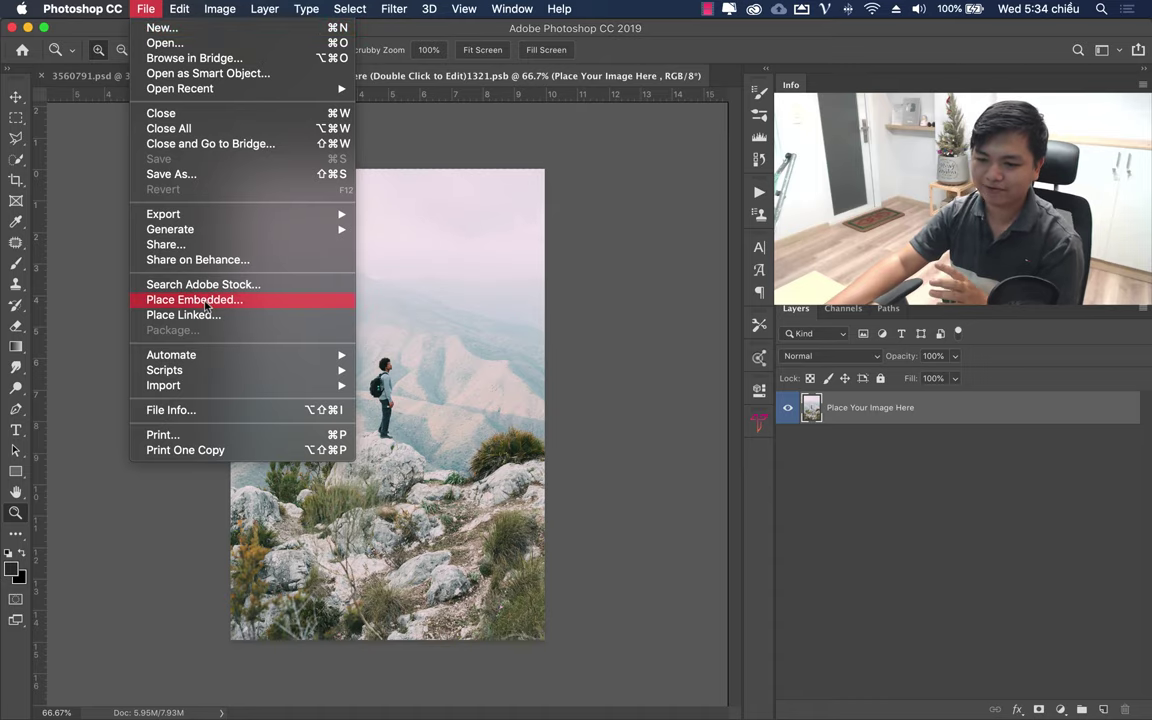
# Step: Drag the _DSC2599 clothing-store photo from the source folder into the smart object
pyautogui.click(530, 294)
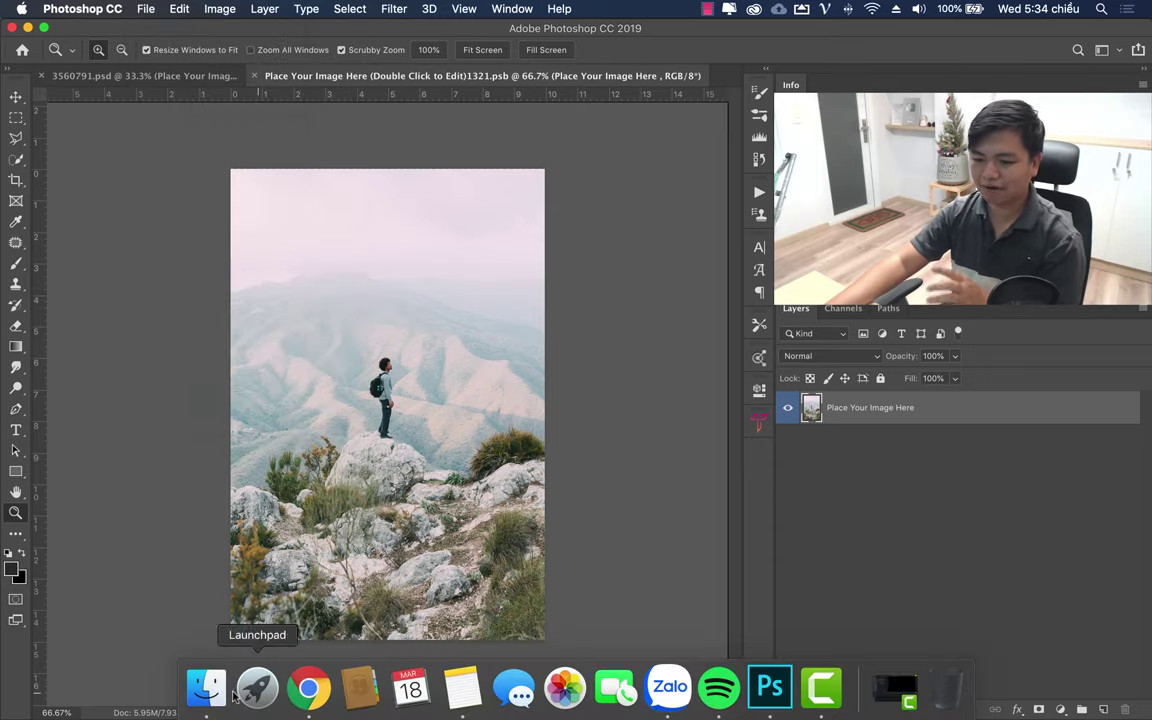
pyautogui.click(206, 686)
pyautogui.moveTo(563, 153); pyautogui.dragTo(816, 176)
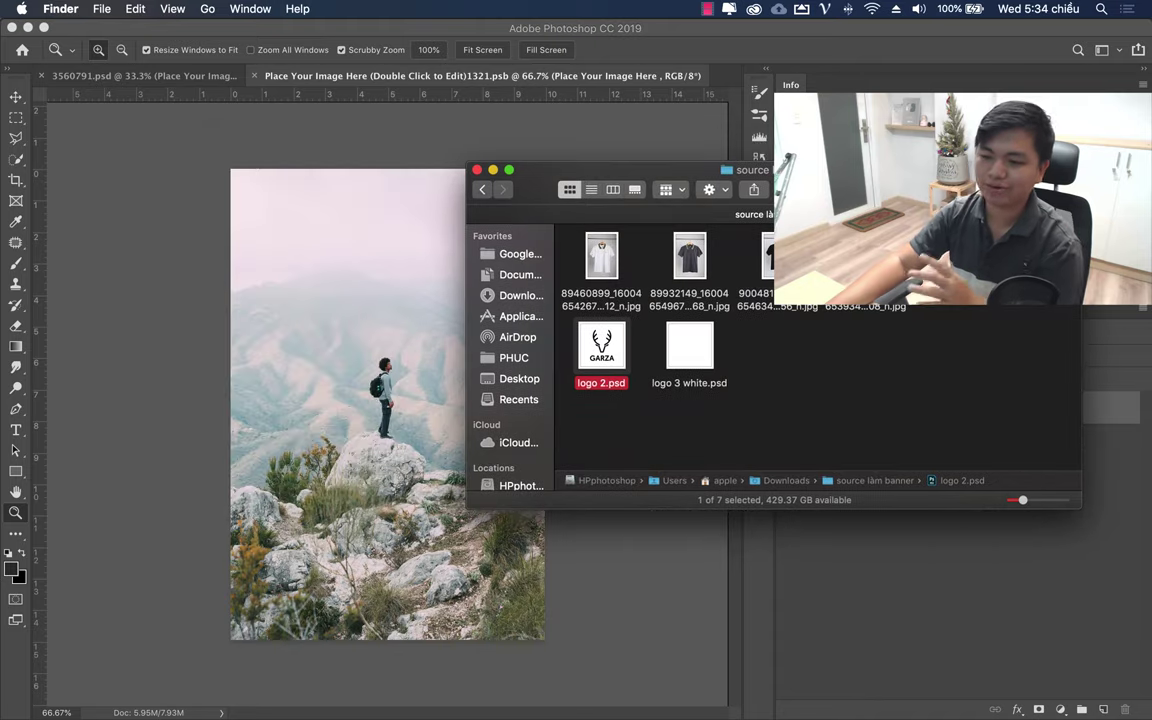
pyautogui.click(908, 309)
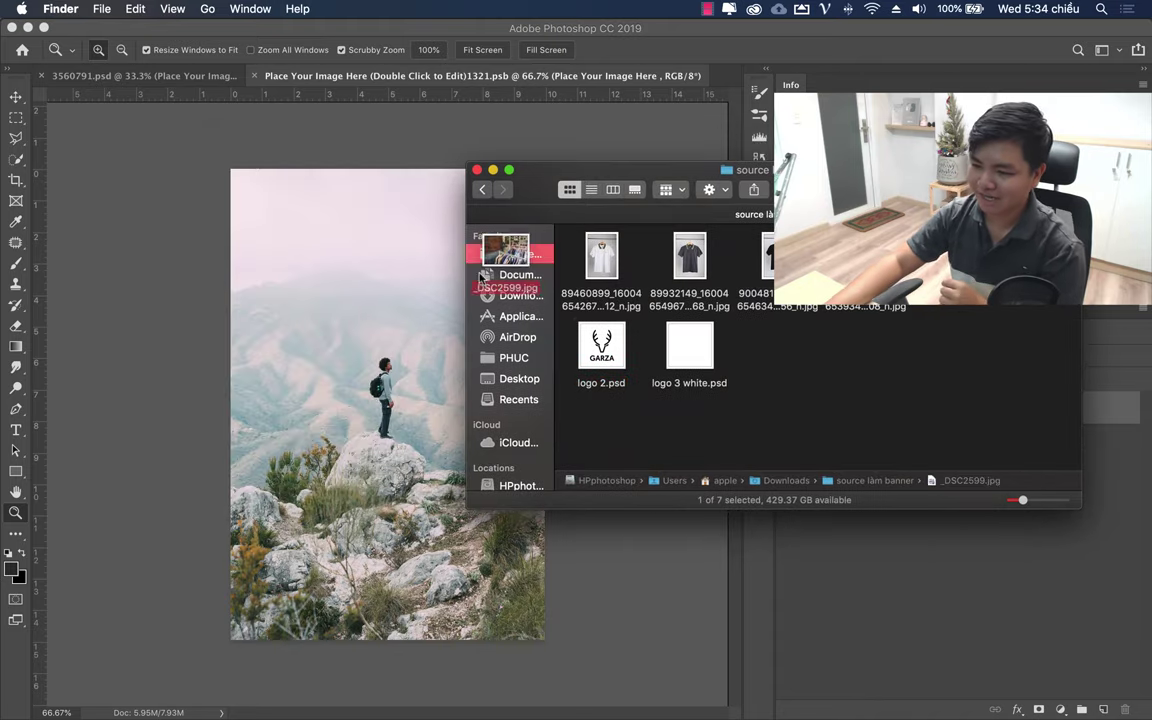
pyautogui.click(353, 321)
pyautogui.moveTo(295, 430); pyautogui.dragTo(300, 432)
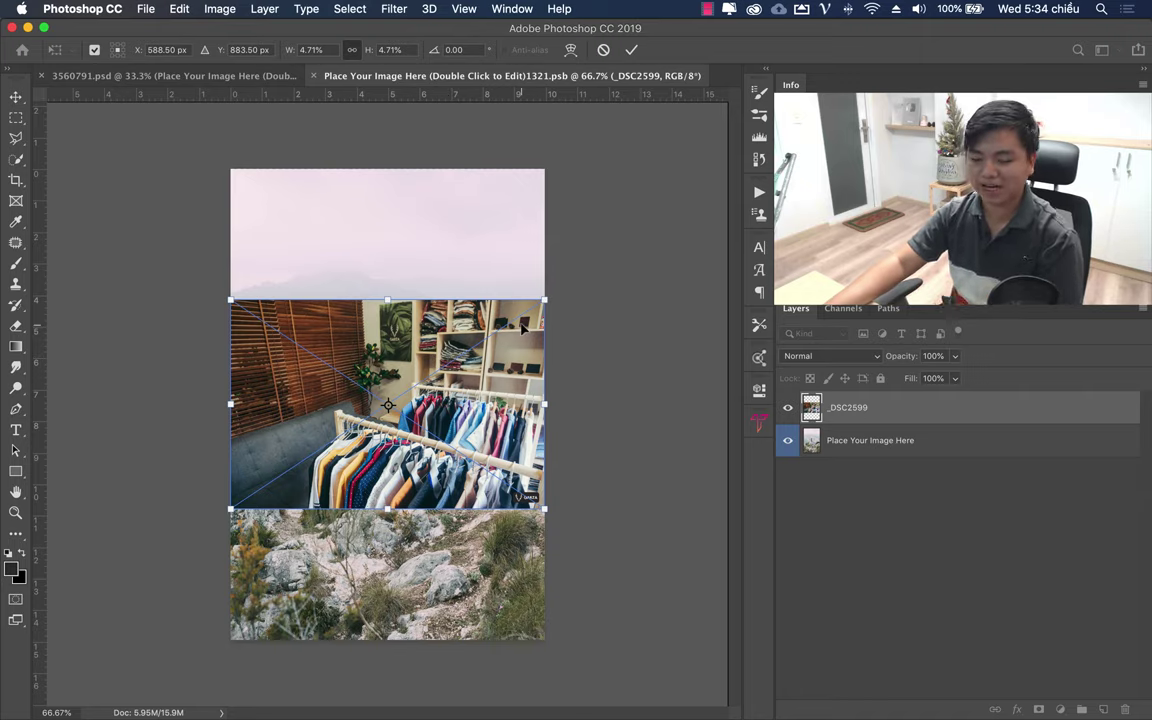
# Step: Enlarge the _DSC2599 photo to cover the canvas height and shift it left to show more shelves
pyautogui.moveTo(545, 299)
pyautogui.mouseDown()
pyautogui.moveTo(579, 266)
pyautogui.moveTo(396, 313)
pyautogui.moveTo(397, 326)
pyautogui.mouseUp()
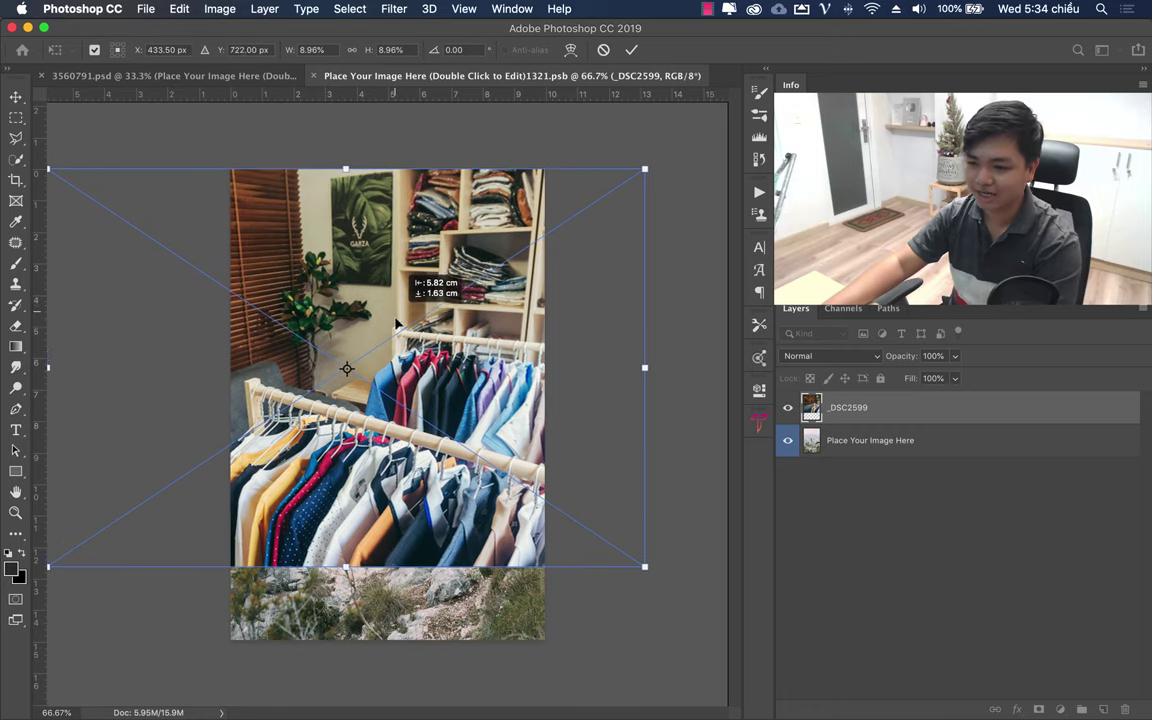
pyautogui.moveTo(648, 566); pyautogui.dragTo(611, 579)
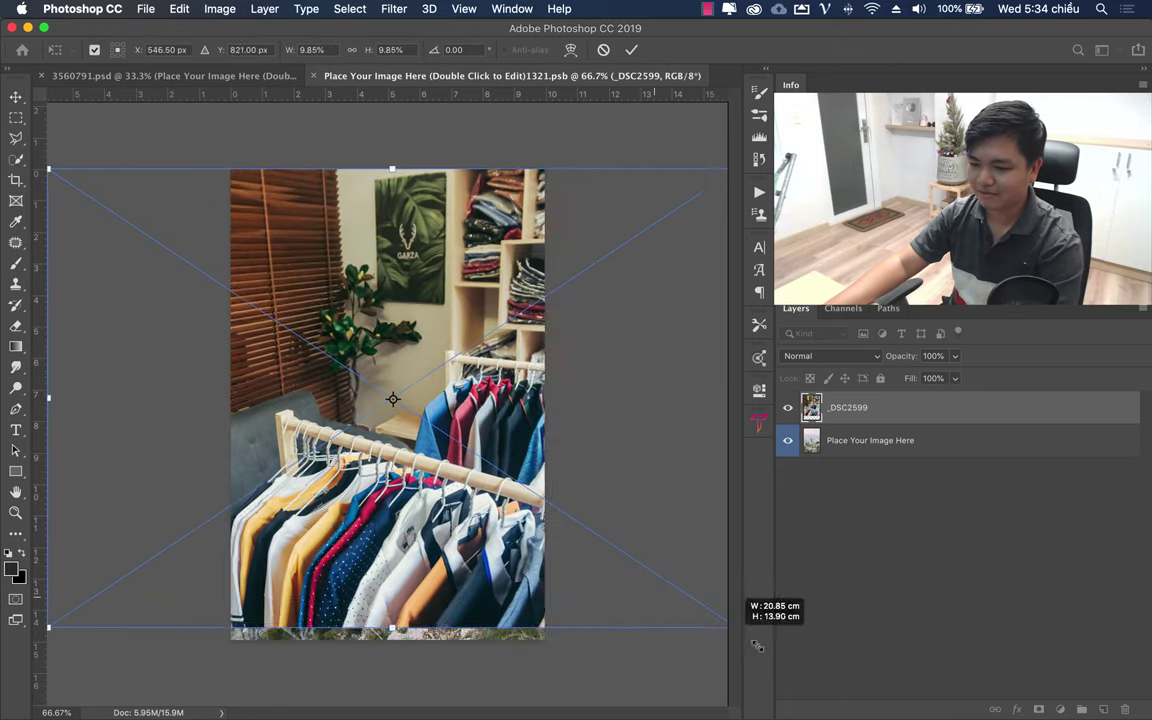
pyautogui.moveTo(611, 579); pyautogui.dragTo(765, 665)
pyautogui.moveTo(401, 405); pyautogui.dragTo(291, 405)
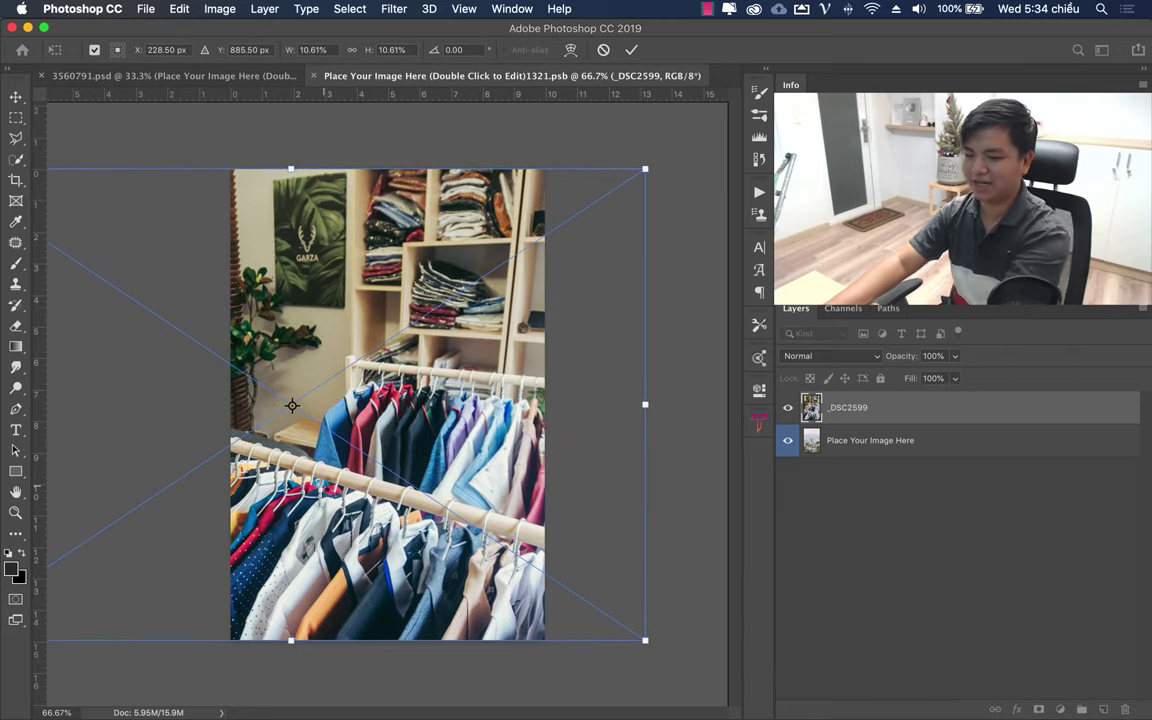
pyautogui.press('Return')
pyautogui.press('z')
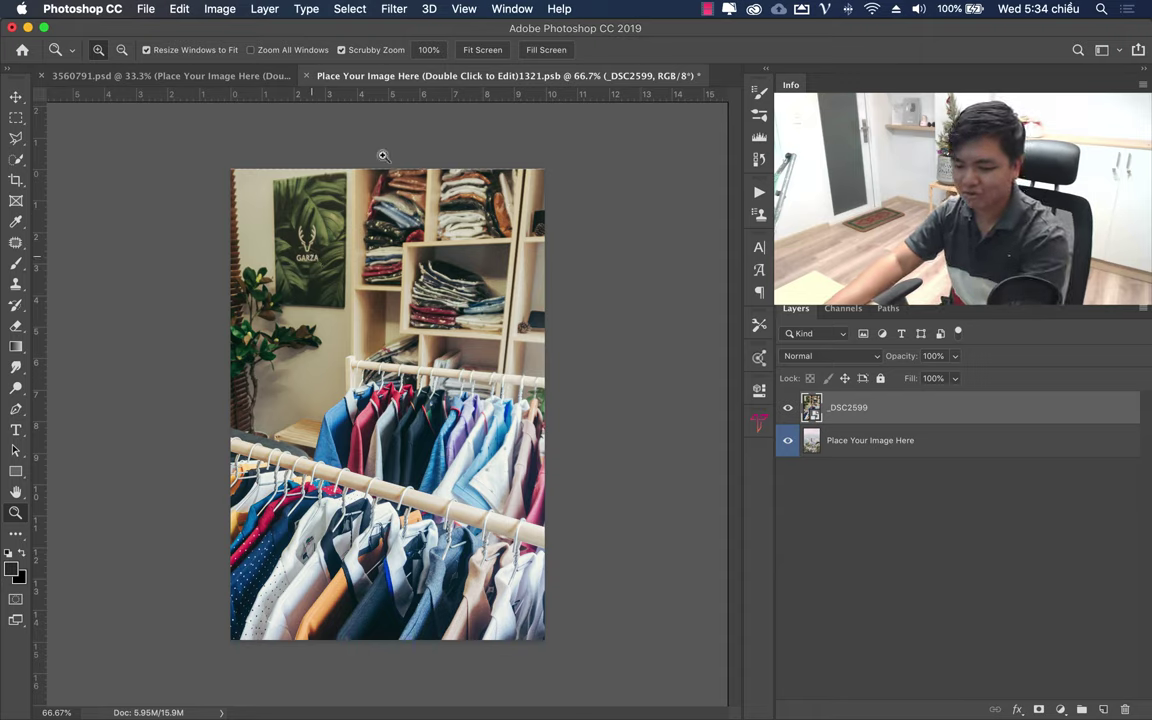
# Step: Re-transform the placed photo from the Edit menu, confirm it, and save the smart object
pyautogui.click(178, 10)
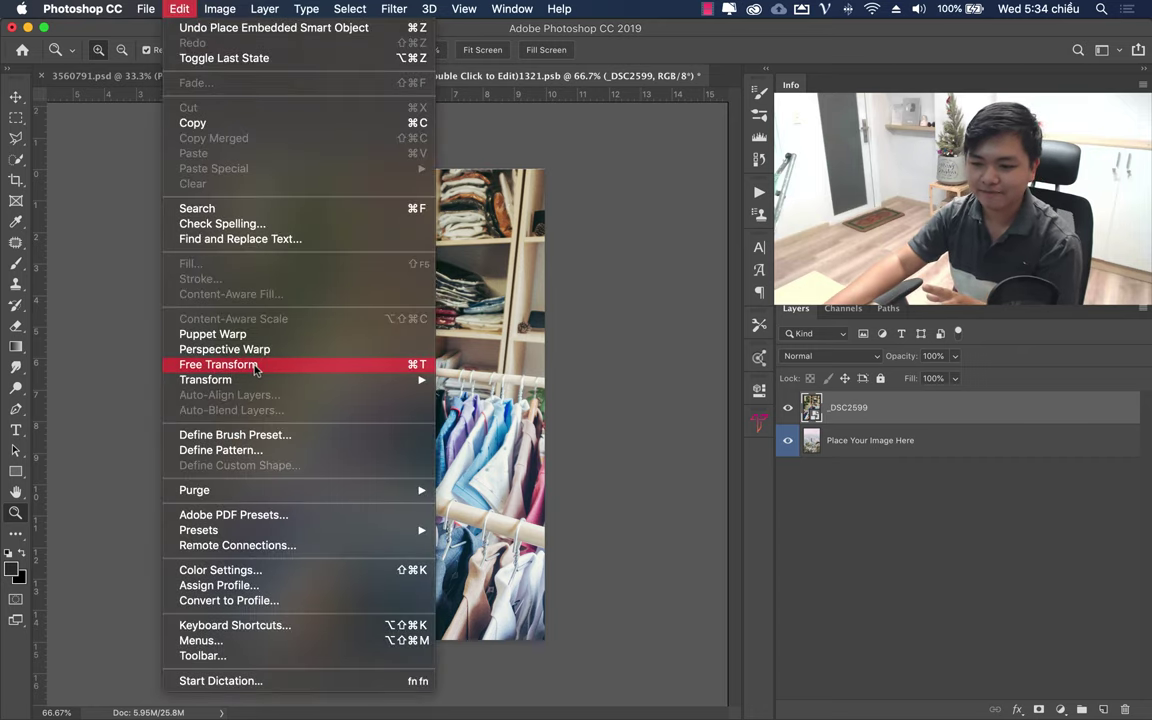
pyautogui.click(254, 366)
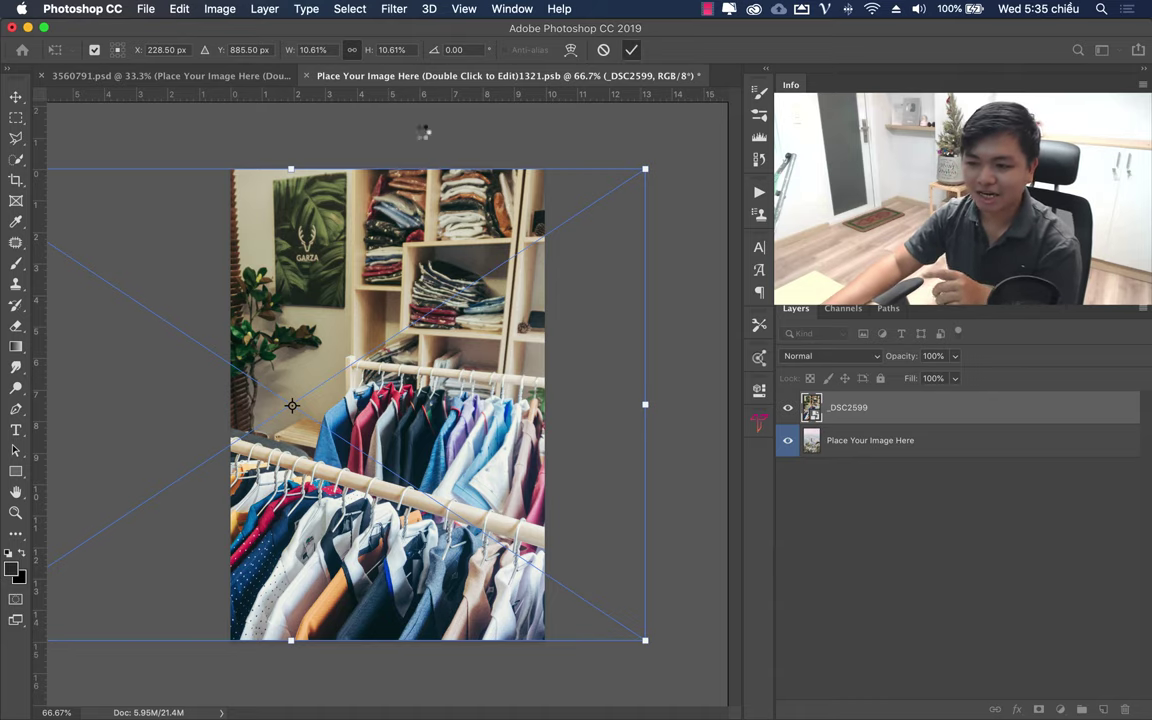
pyautogui.press('Return')
pyautogui.press('z')
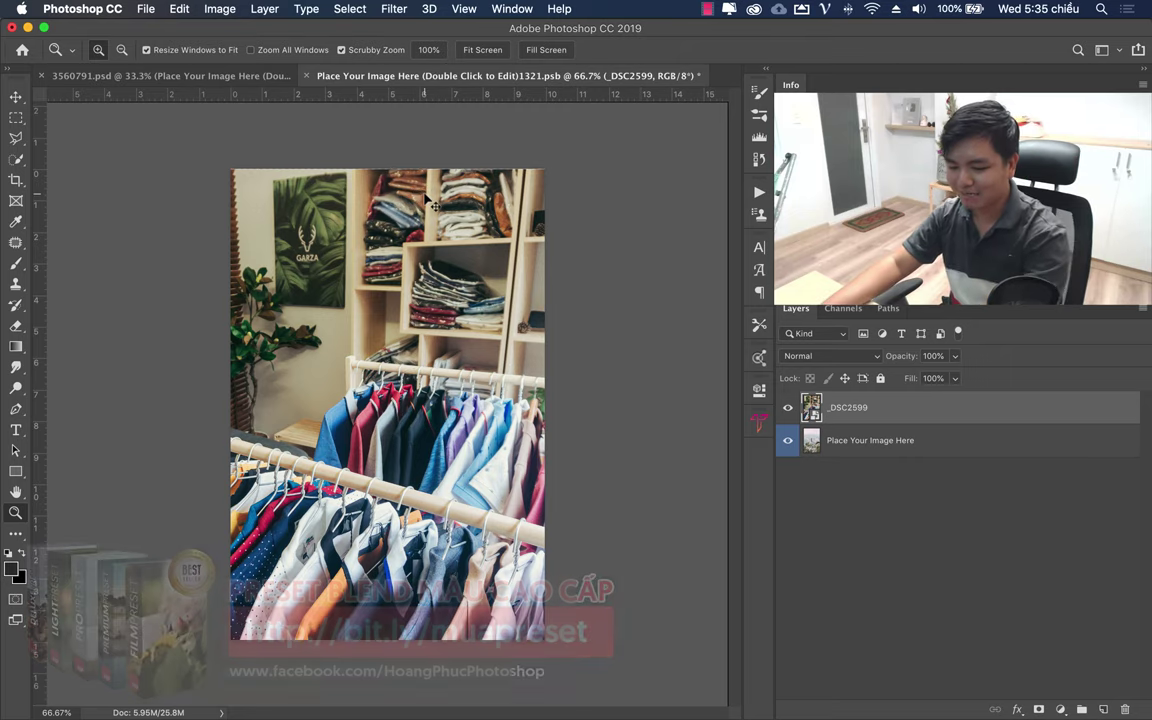
pyautogui.hotkey('ctrl', 's')
pyautogui.click(147, 10)
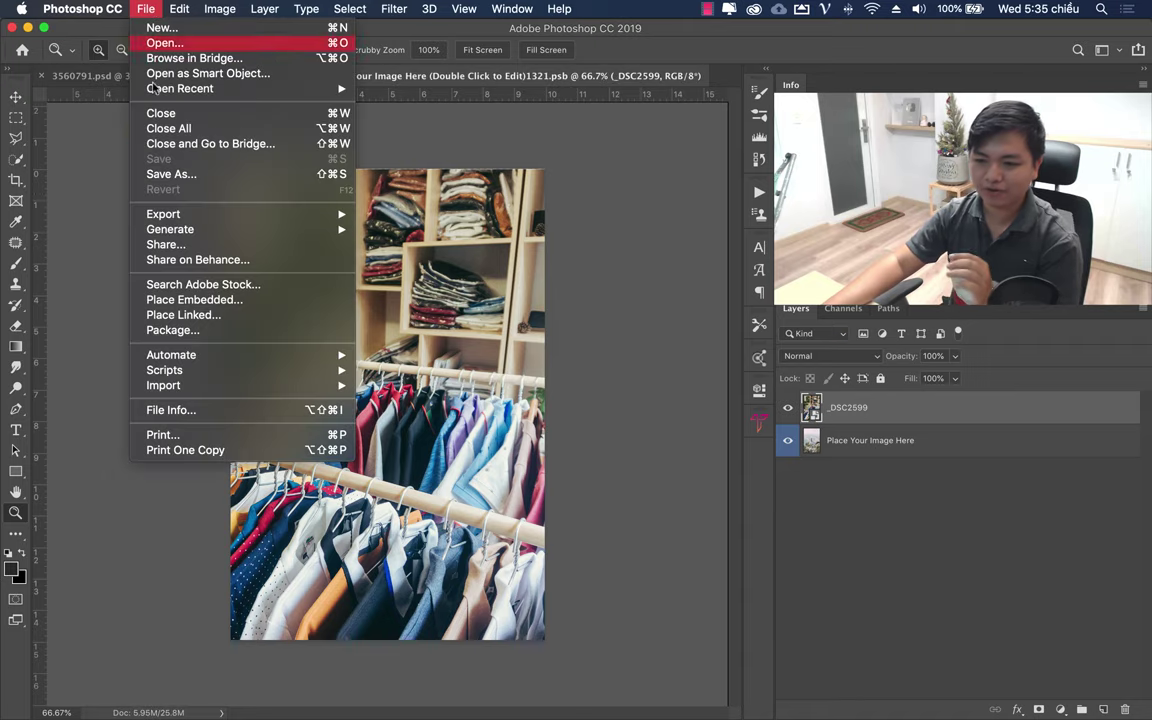
# Step: Switch between the photo document and the poster to view the new photo
pyautogui.click(490, 367)
pyautogui.click(220, 77)
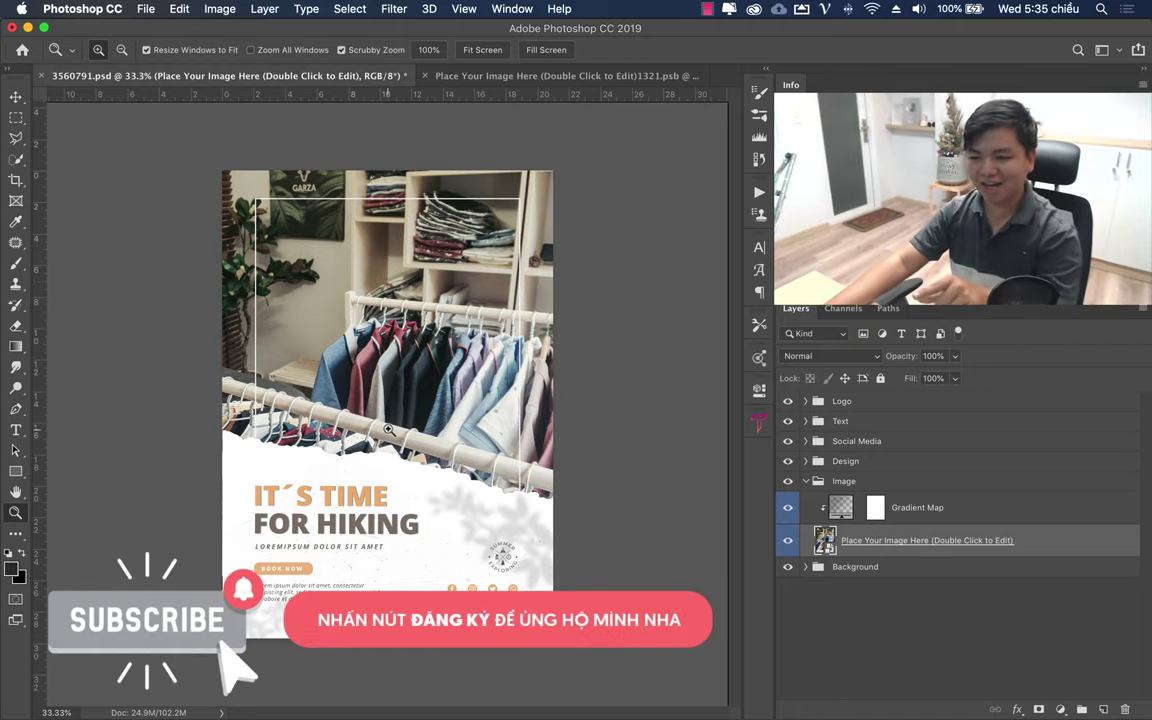
pyautogui.click(545, 77)
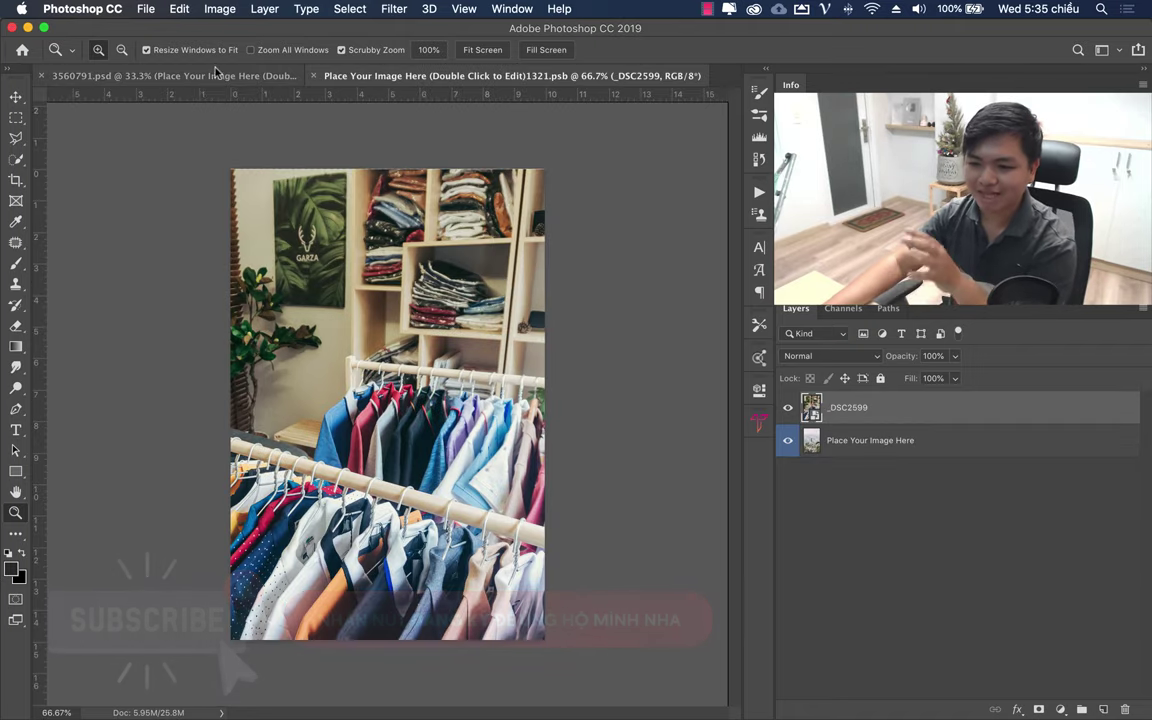
pyautogui.hotkey('ctrl', 's')
pyautogui.hotkey('ctrl', 'Tab')
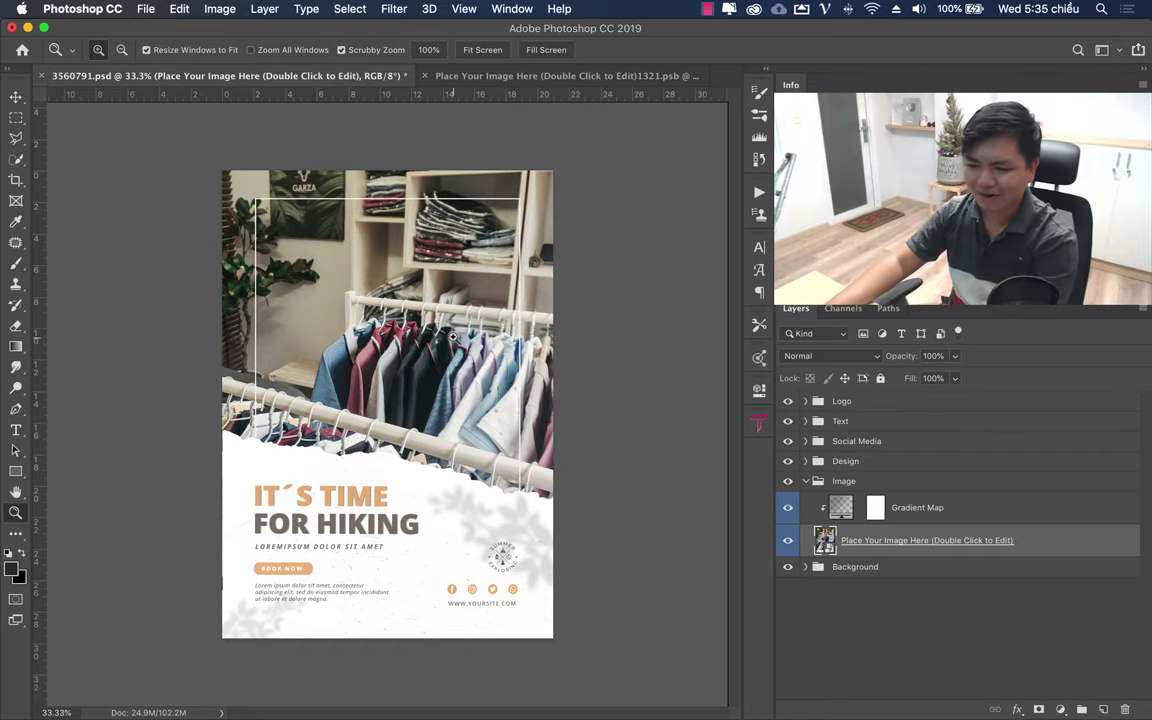
# Step: Delete the Gradient Map adjustment layer and return to the photo placeholder document
pyautogui.click(851, 512)
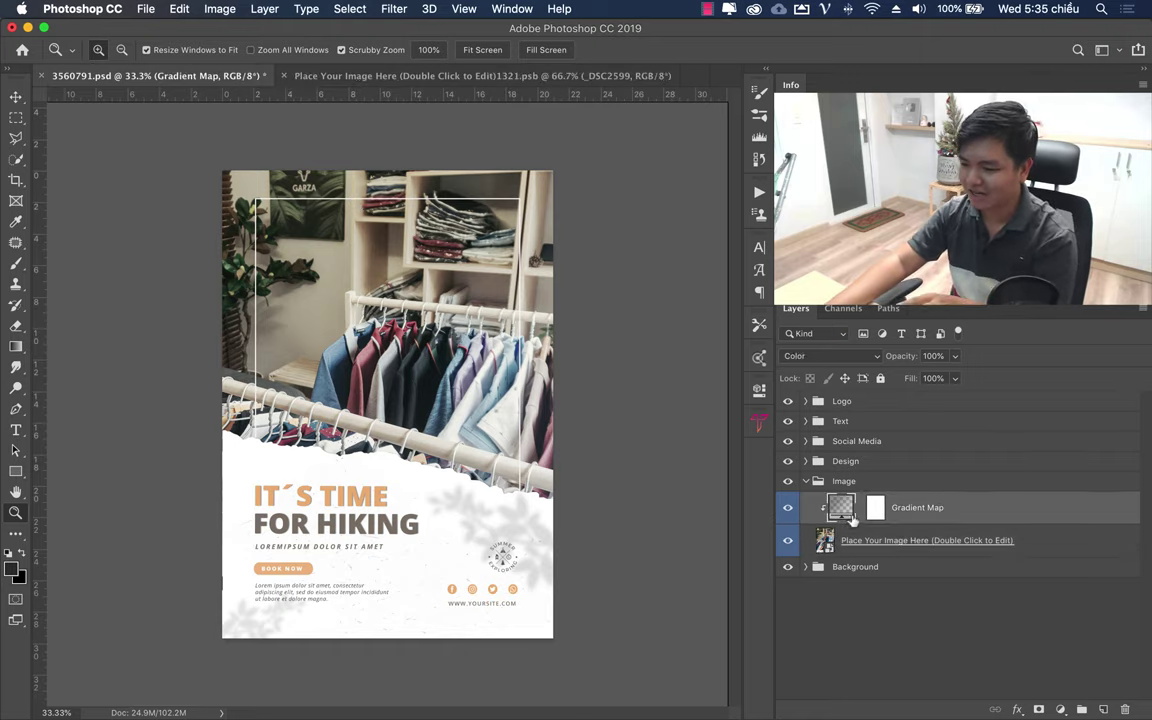
pyautogui.click(789, 511)
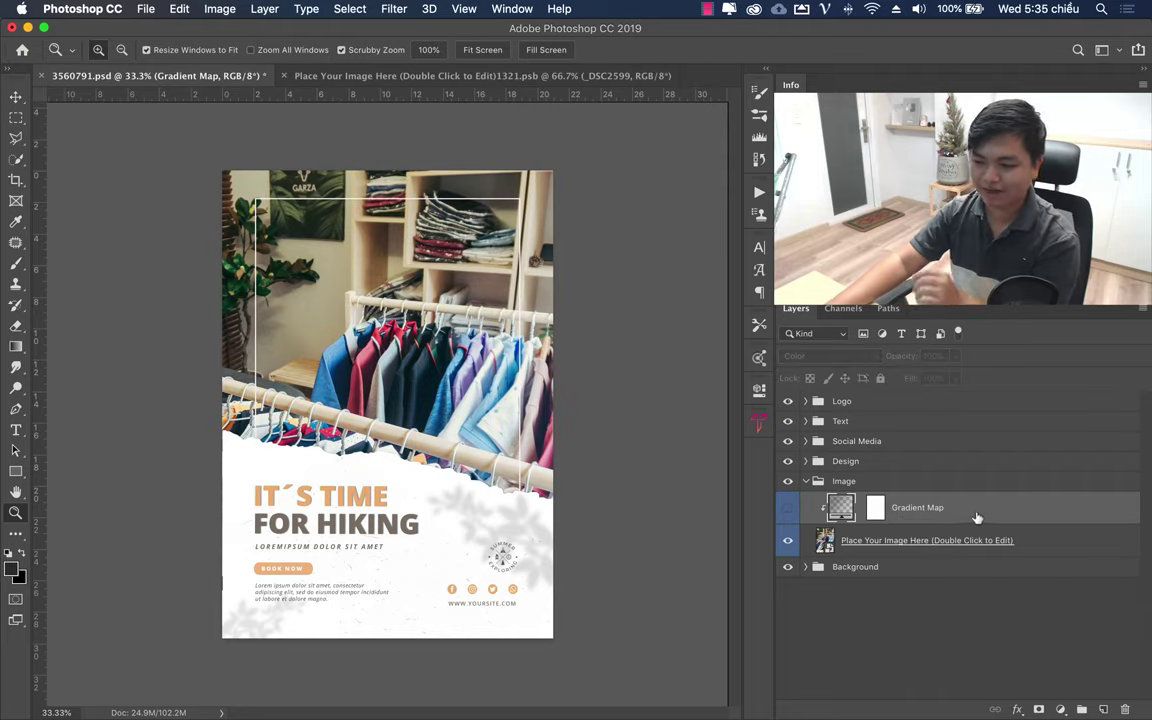
pyautogui.press('Delete')
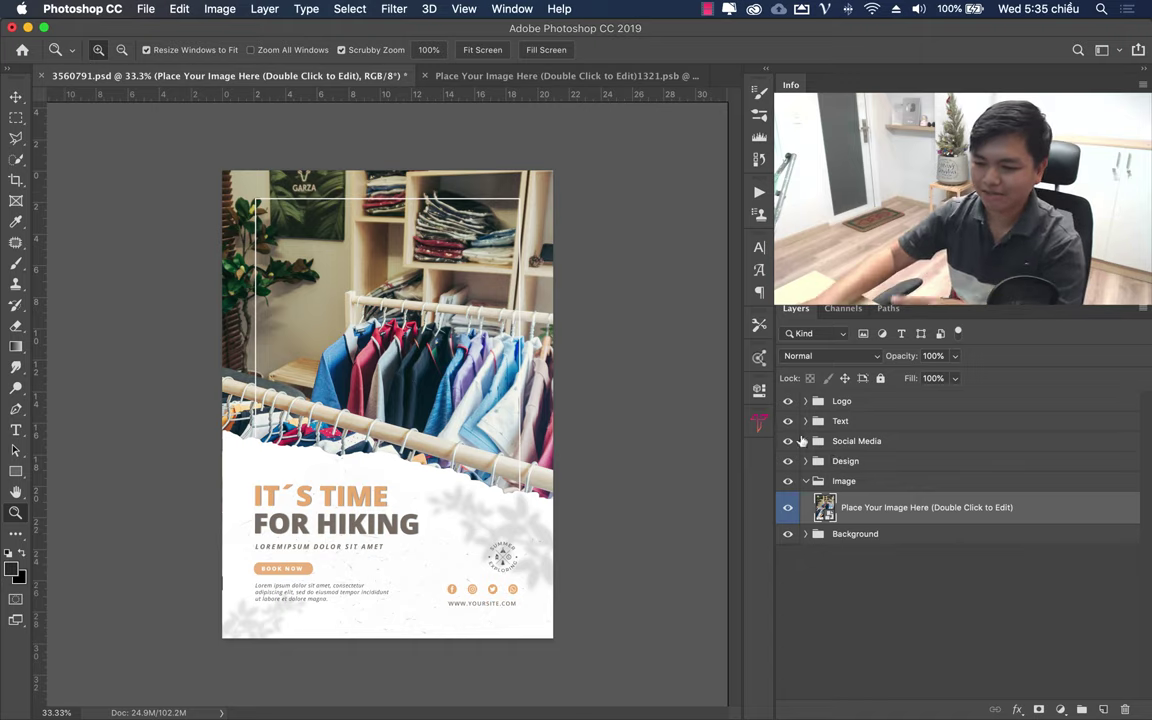
pyautogui.click(520, 76)
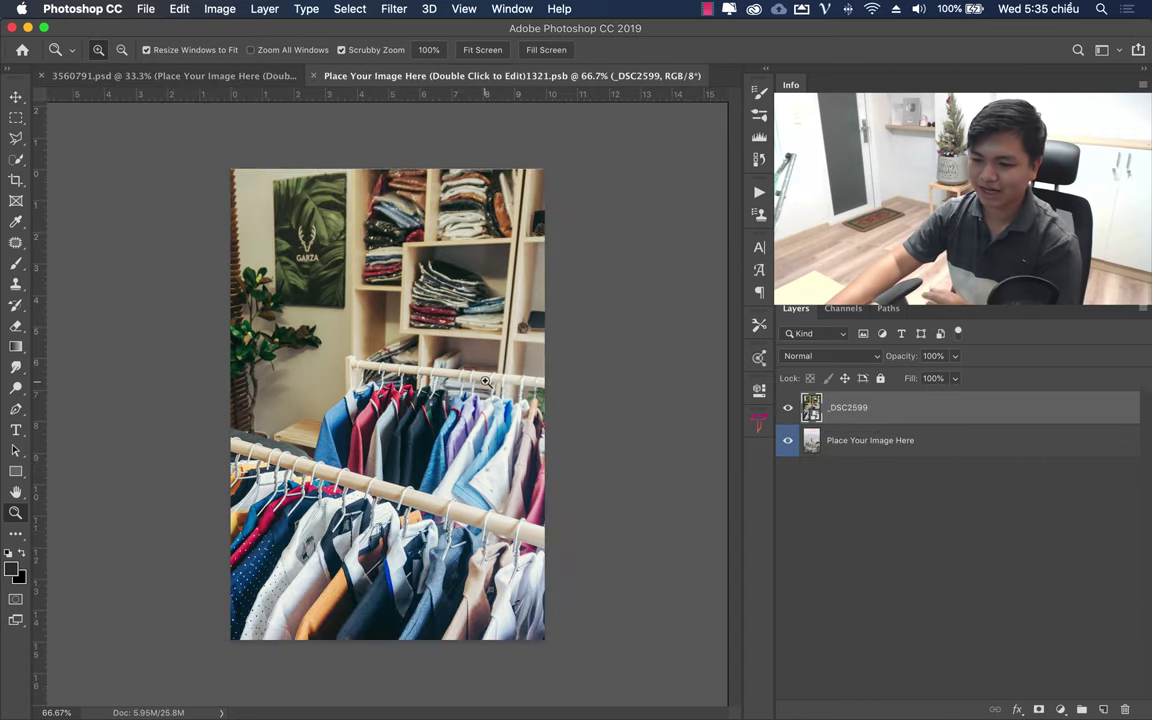
# Step: Place the white polo shirt photo in the placeholder, enlarged to cover the frame
pyautogui.click(206, 684)
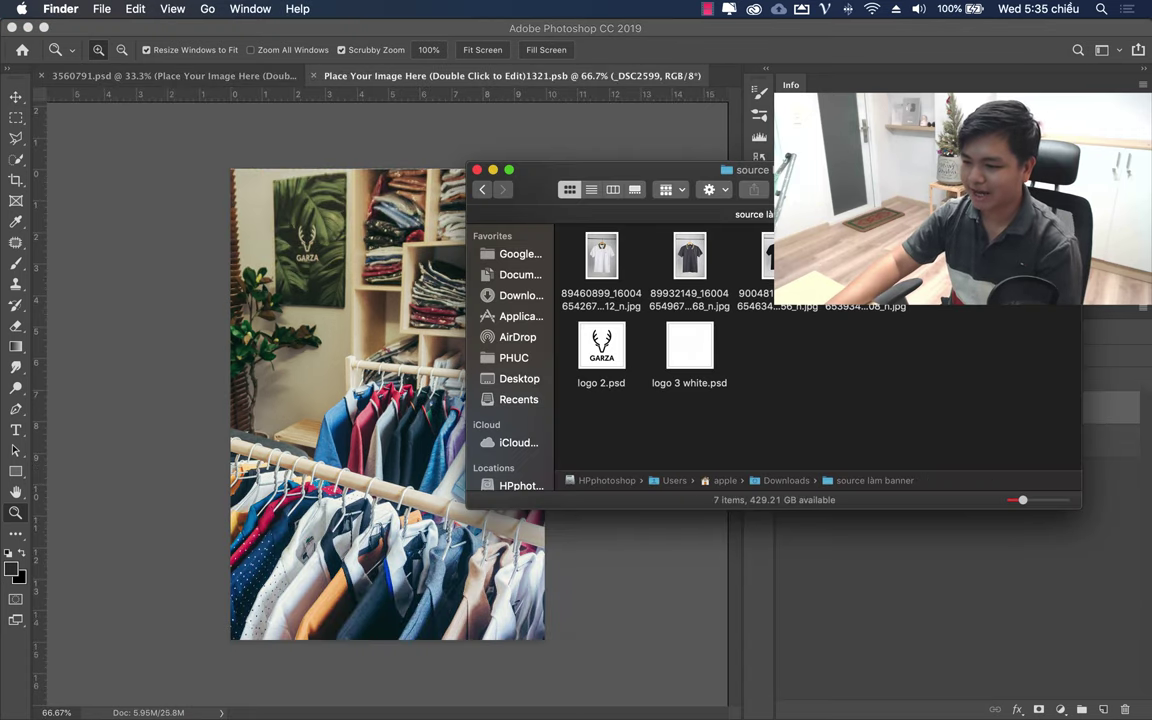
pyautogui.moveTo(770, 260); pyautogui.dragTo(360, 347)
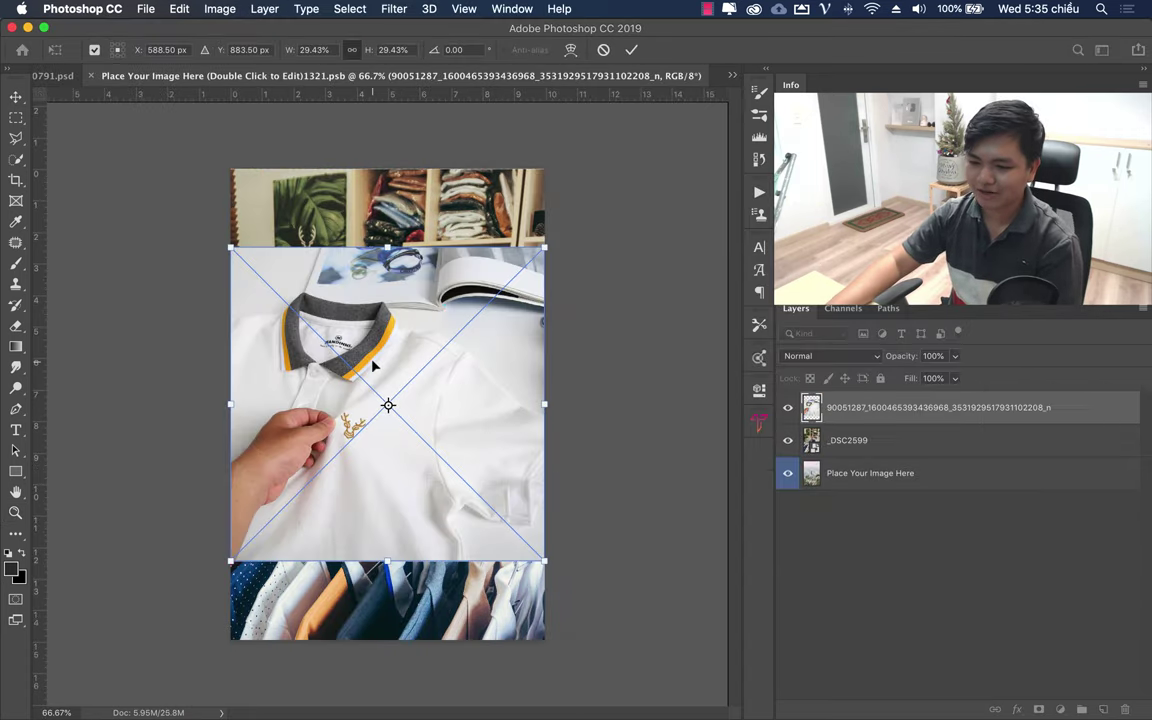
pyautogui.moveTo(546, 245)
pyautogui.mouseDown()
pyautogui.moveTo(609, 218)
pyautogui.moveTo(627, 154)
pyautogui.mouseUp()
pyautogui.moveTo(506, 326); pyautogui.dragTo(519, 359)
pyautogui.press('Return')
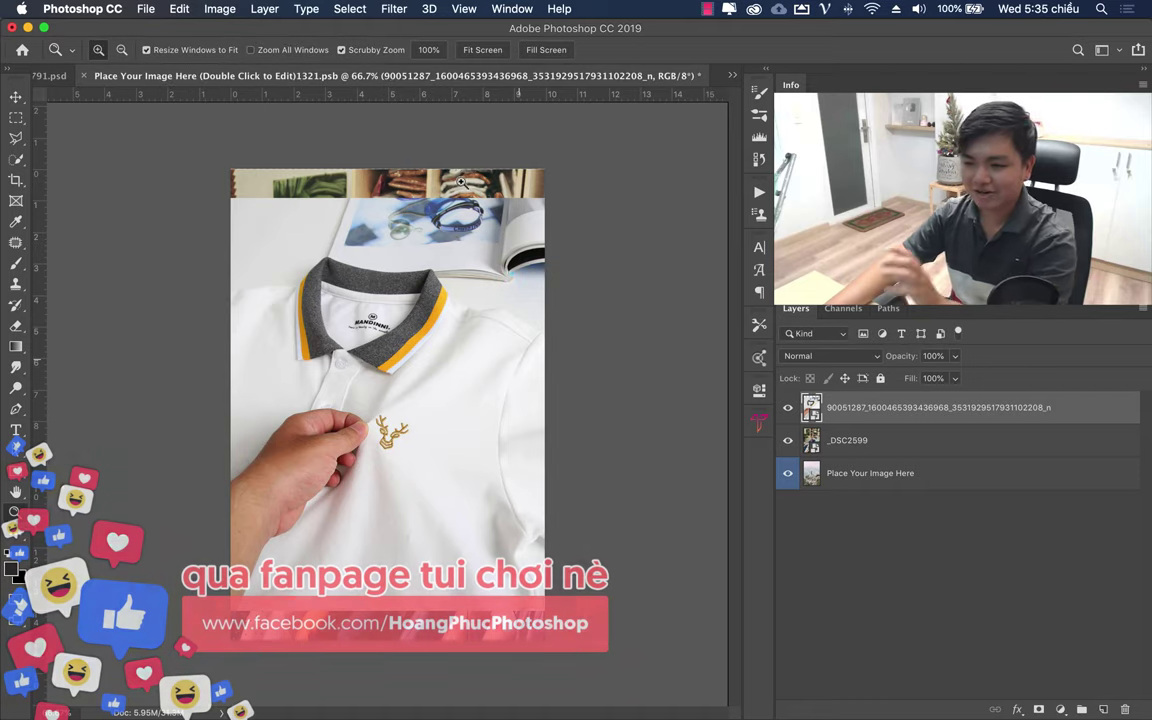
# Step: Save the placeholder, check the updated poster, and close the .psb document
pyautogui.click(50, 77)
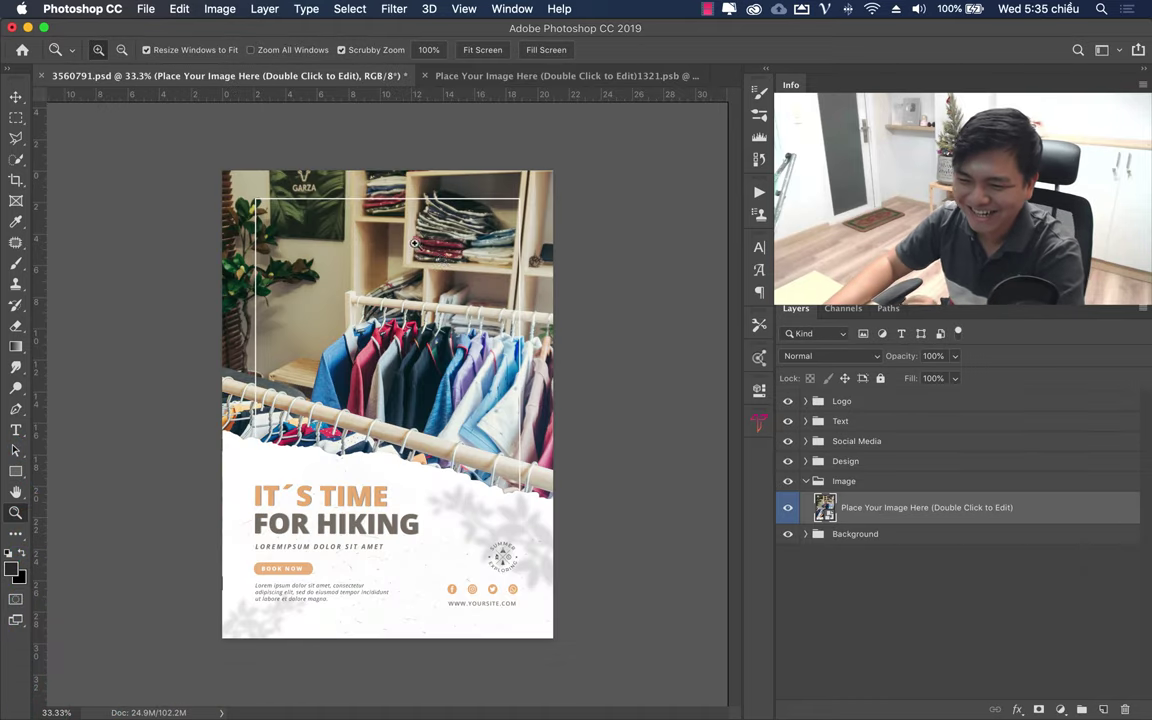
pyautogui.click(583, 78)
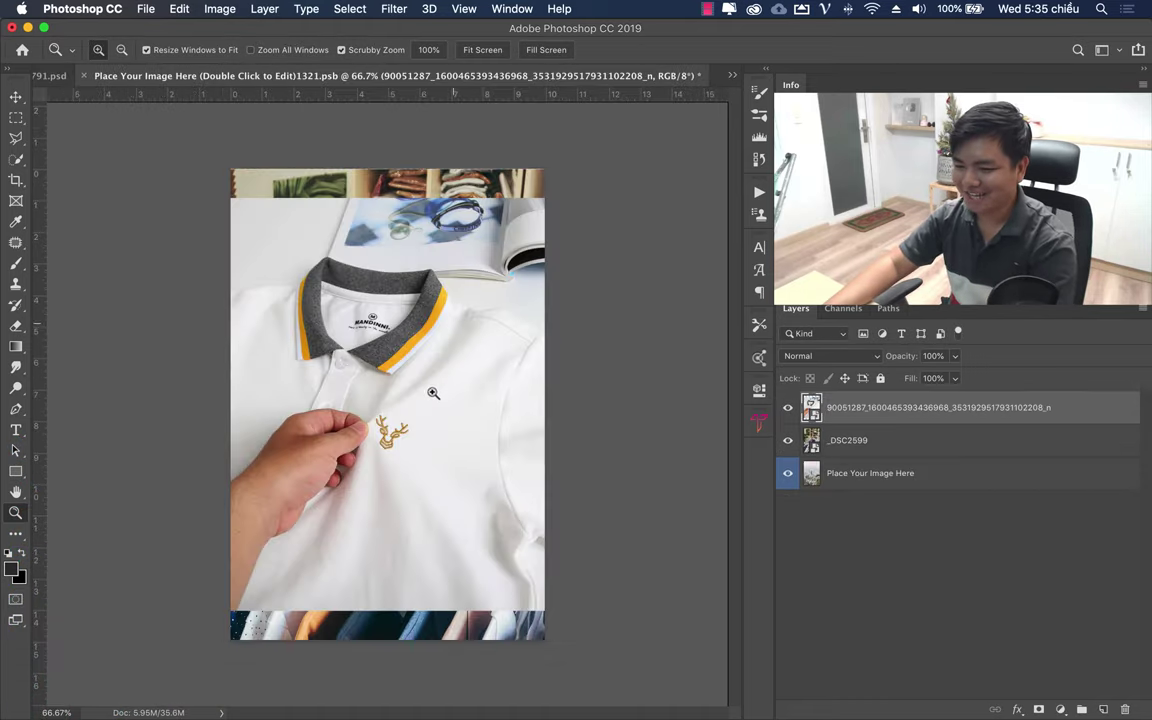
pyautogui.hotkey('ctrl', 's')
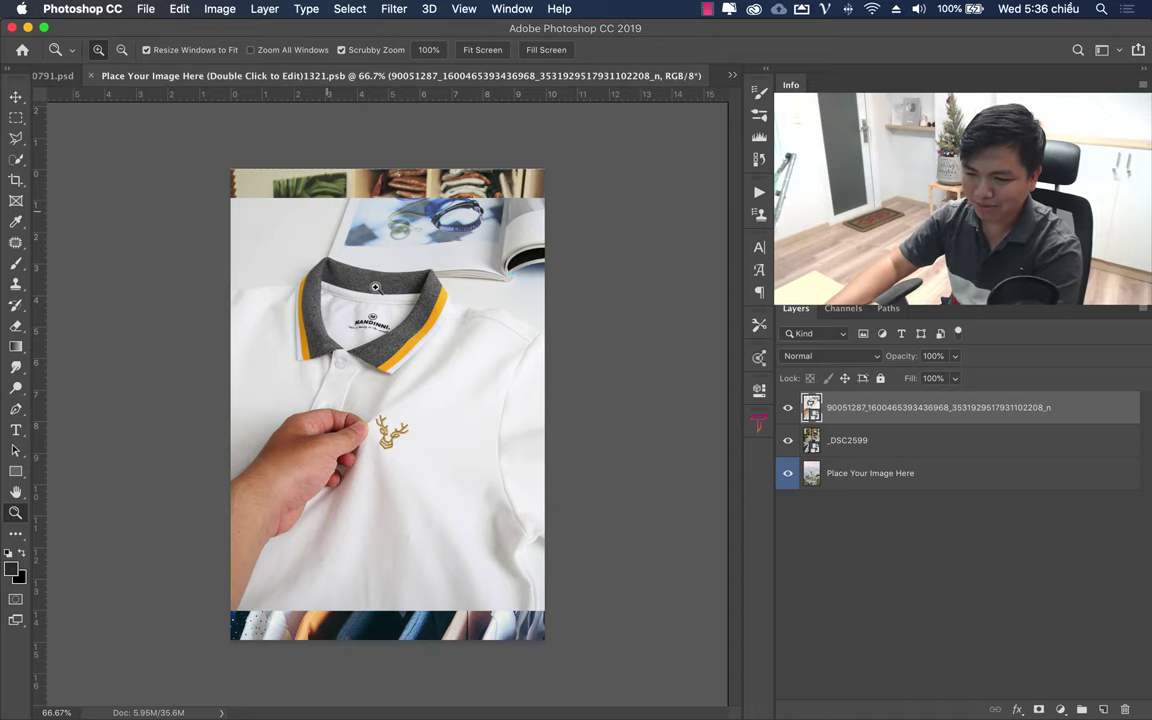
pyautogui.click(50, 76)
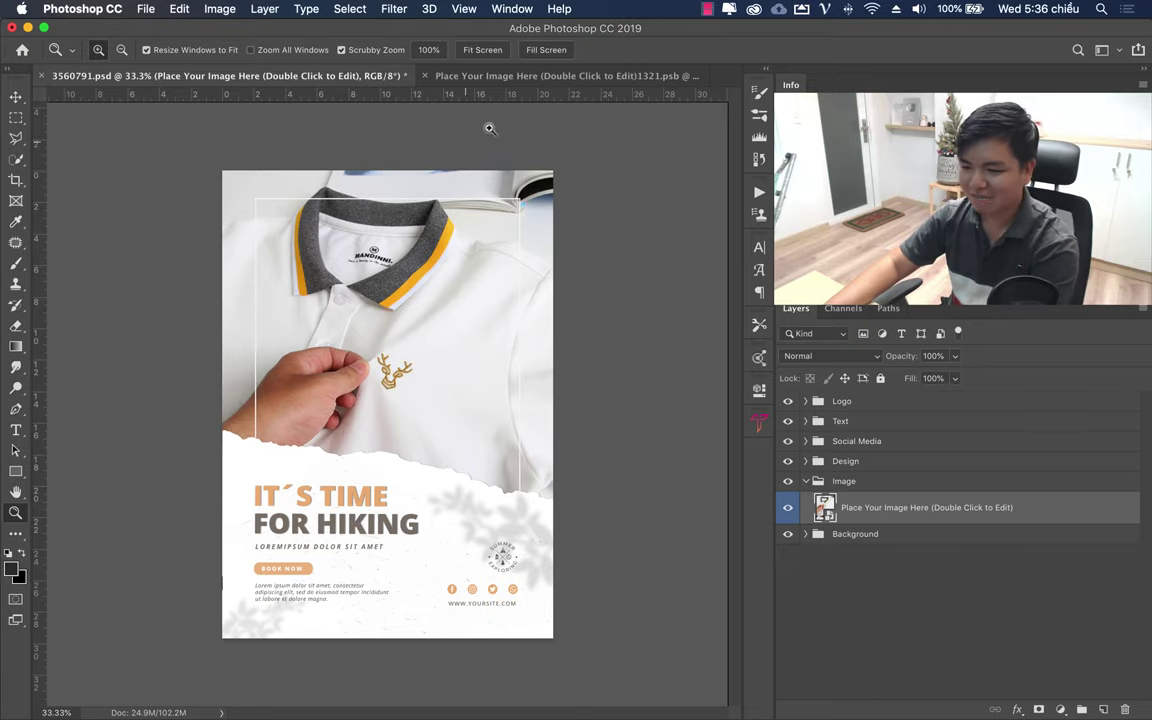
pyautogui.click(540, 76)
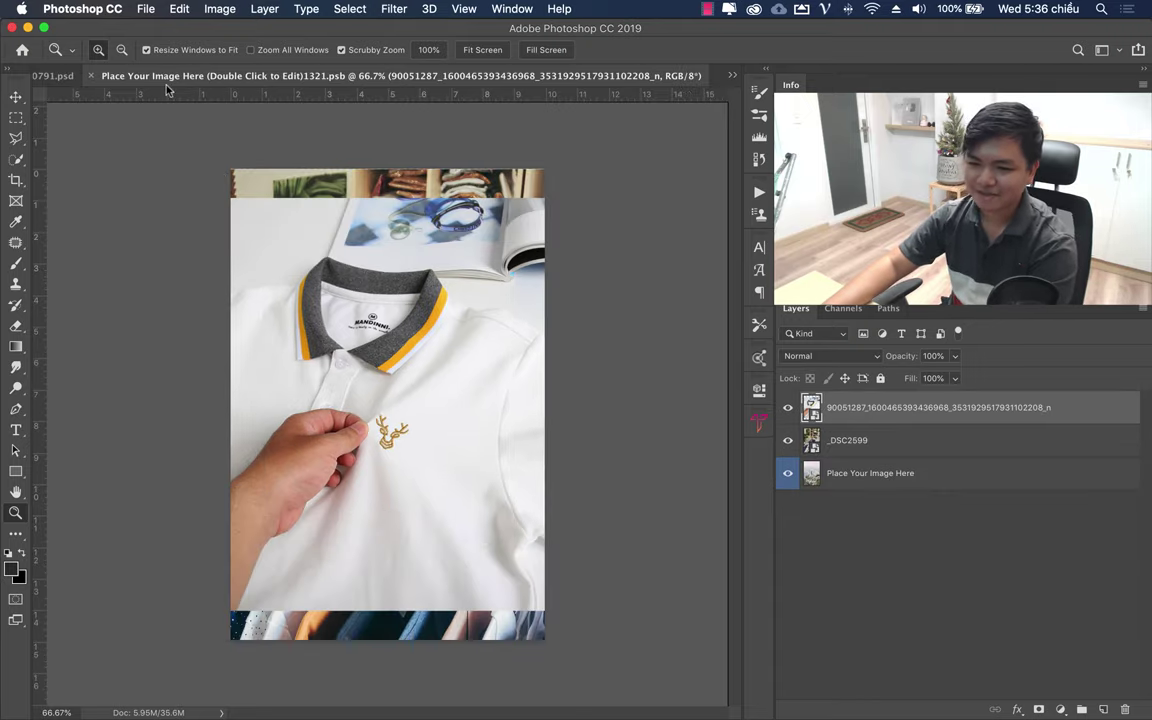
pyautogui.click(91, 76)
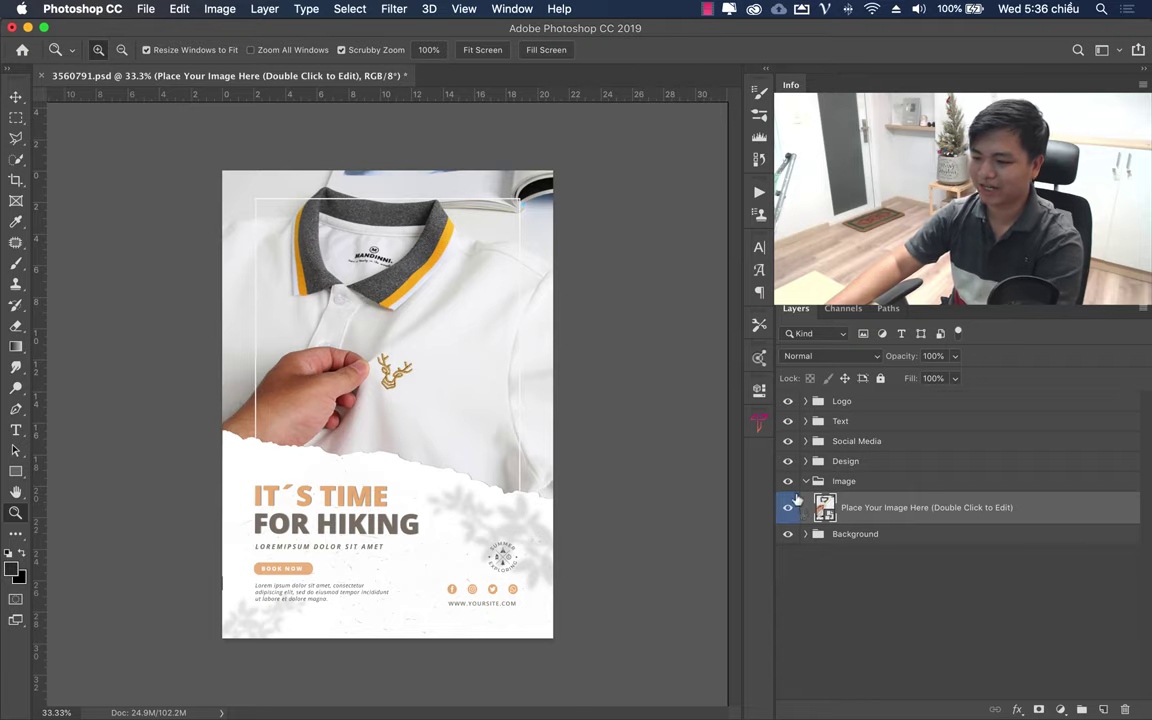
pyautogui.click(805, 482)
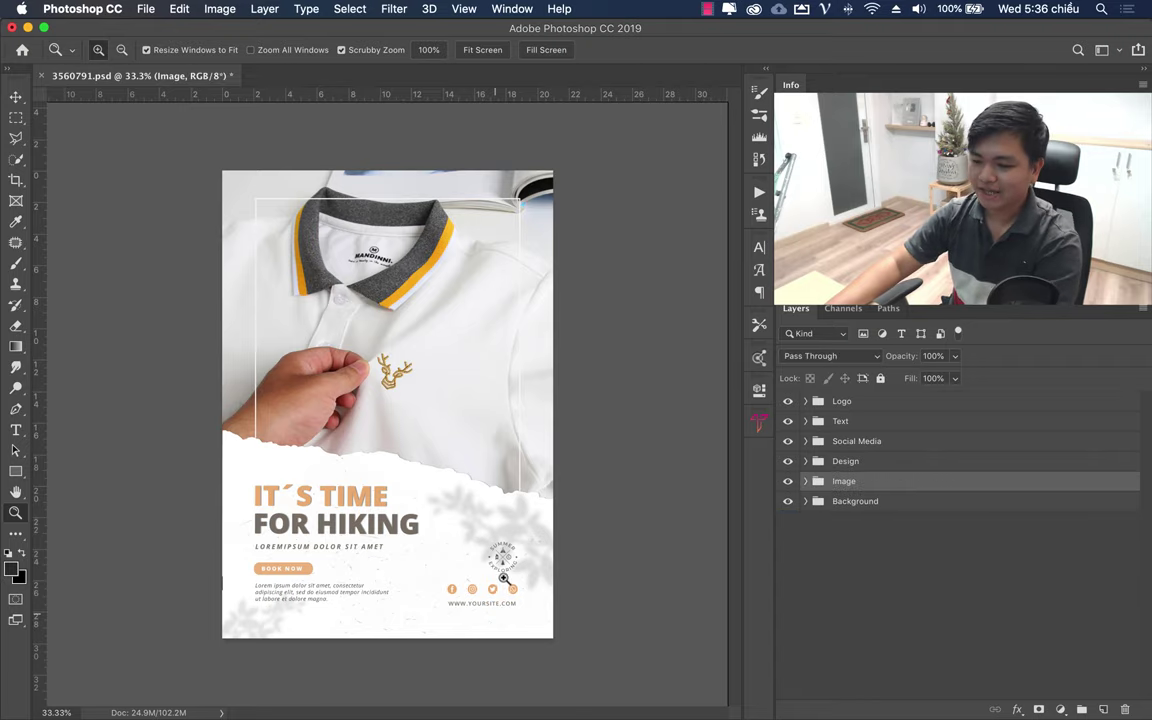
# Step: Expand the Logo group and inspect the Place Your Logo Here placeholder contents
pyautogui.click(789, 402)
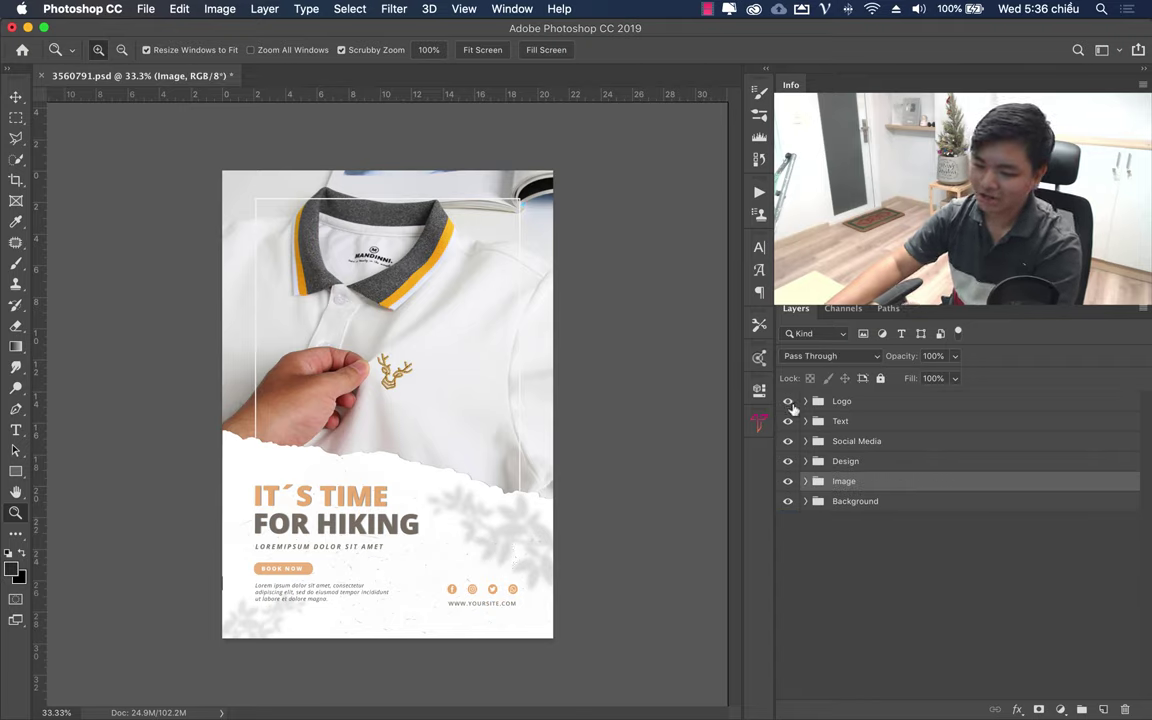
pyautogui.click(848, 402)
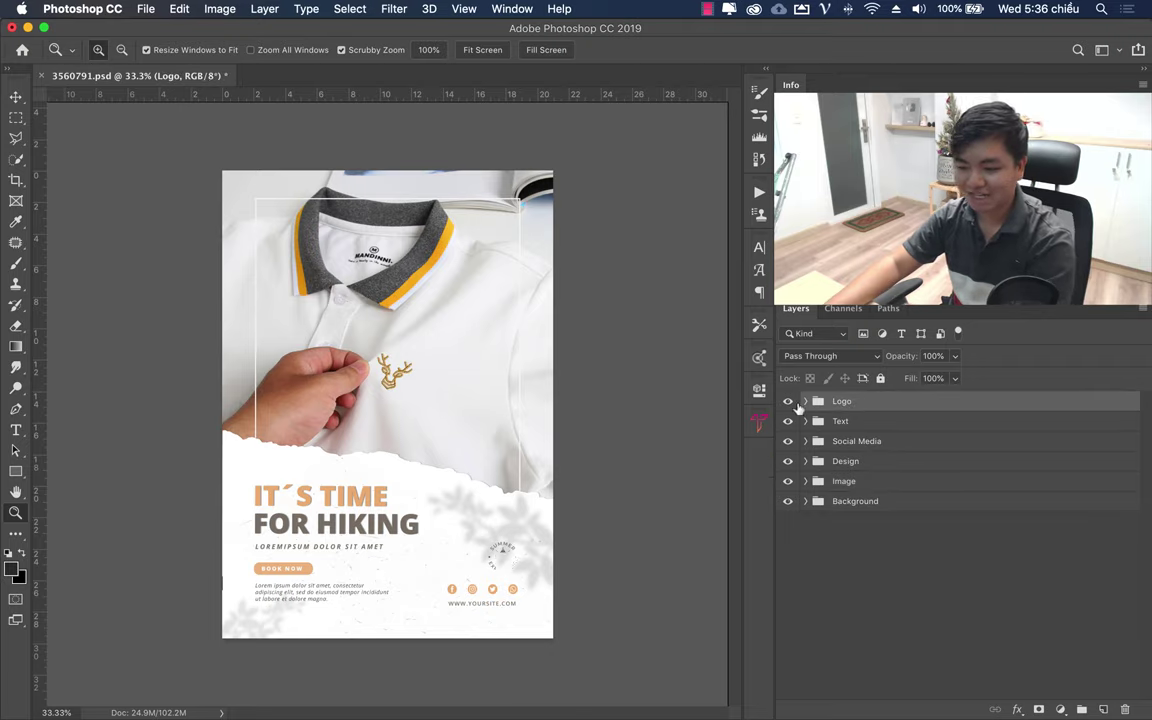
pyautogui.click(806, 402)
pyautogui.click(906, 428)
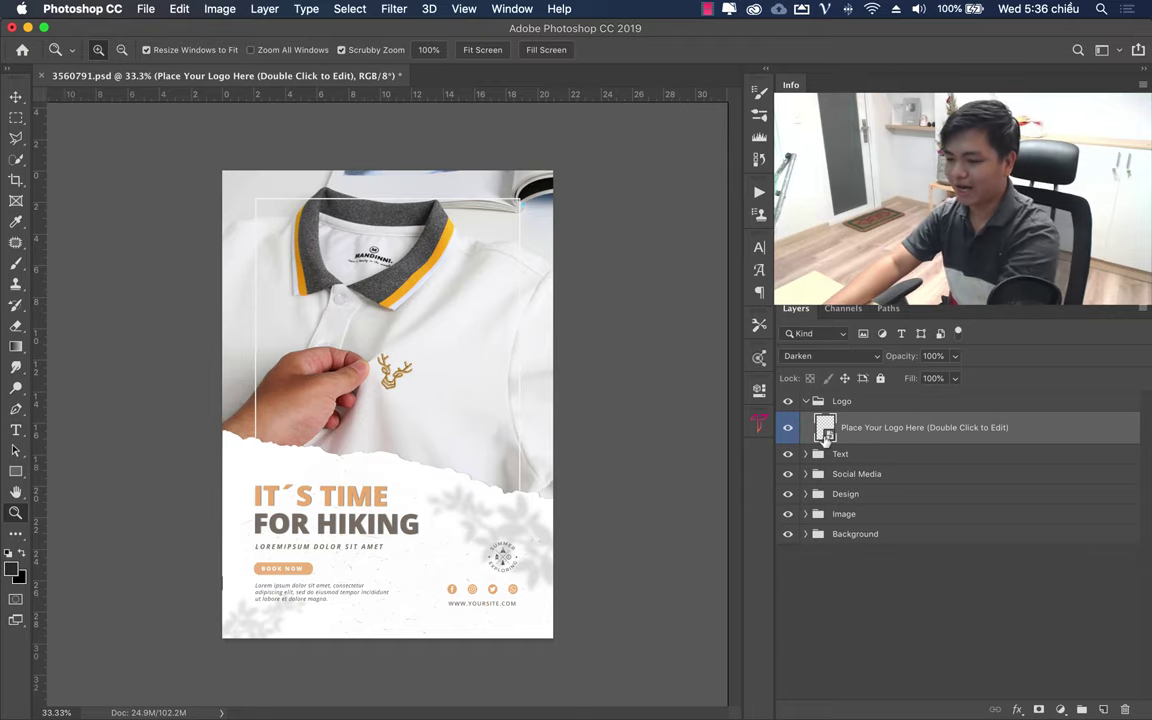
pyautogui.doubleClick(824, 430)
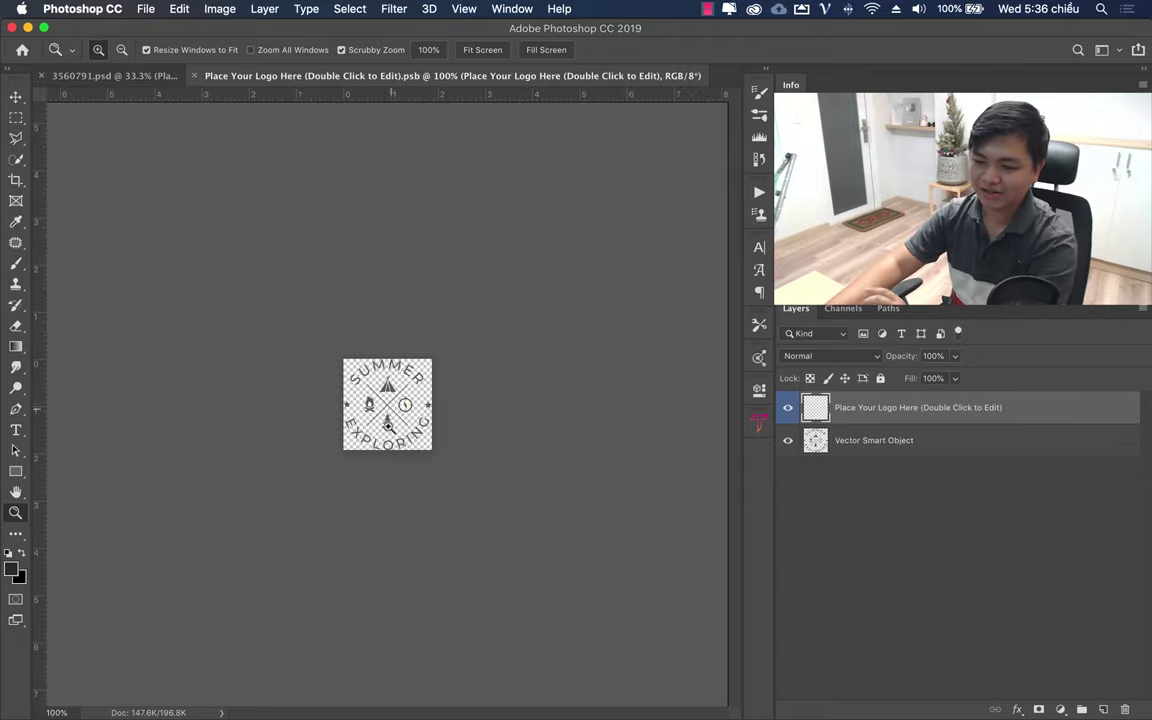
pyautogui.click(110, 75)
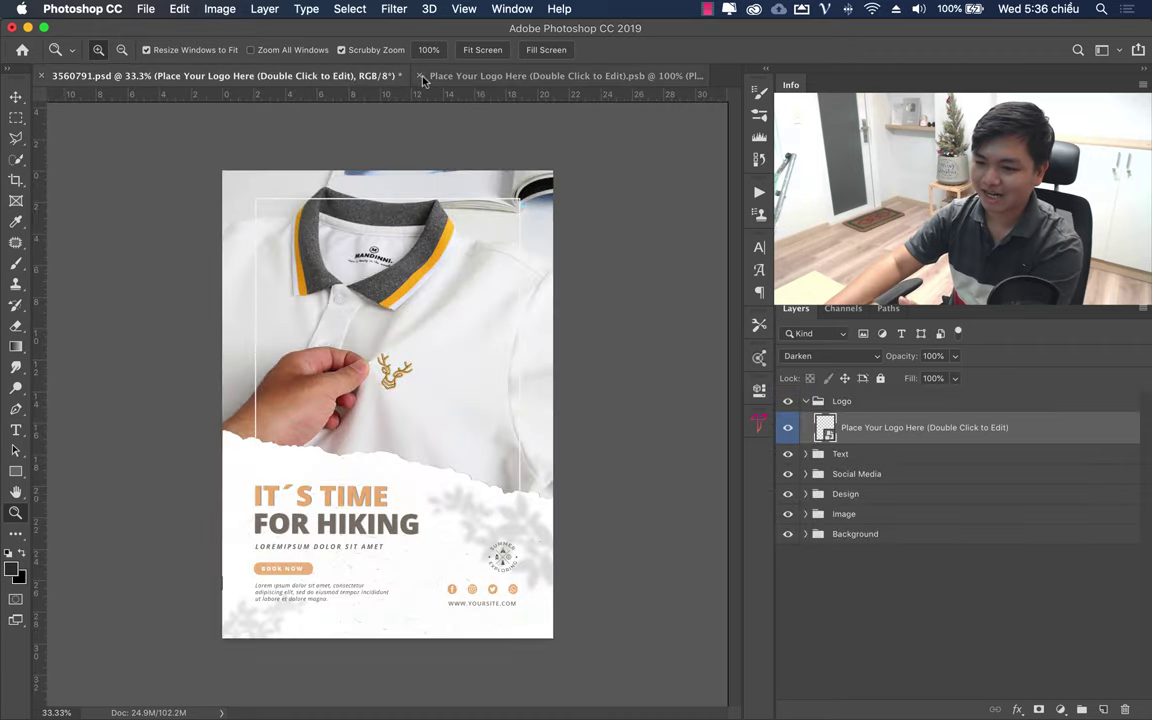
pyautogui.click(419, 75)
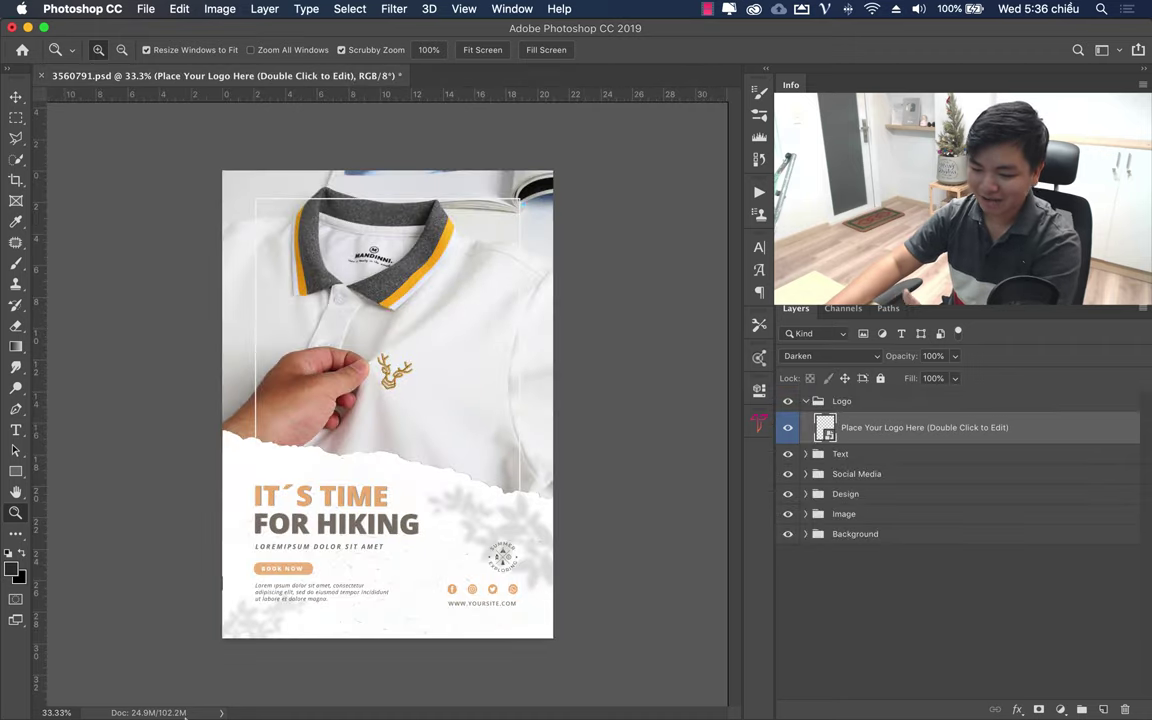
# Step: Place logo 2.psd on the poster, shrink it, and move it above the social icons
pyautogui.click(206, 689)
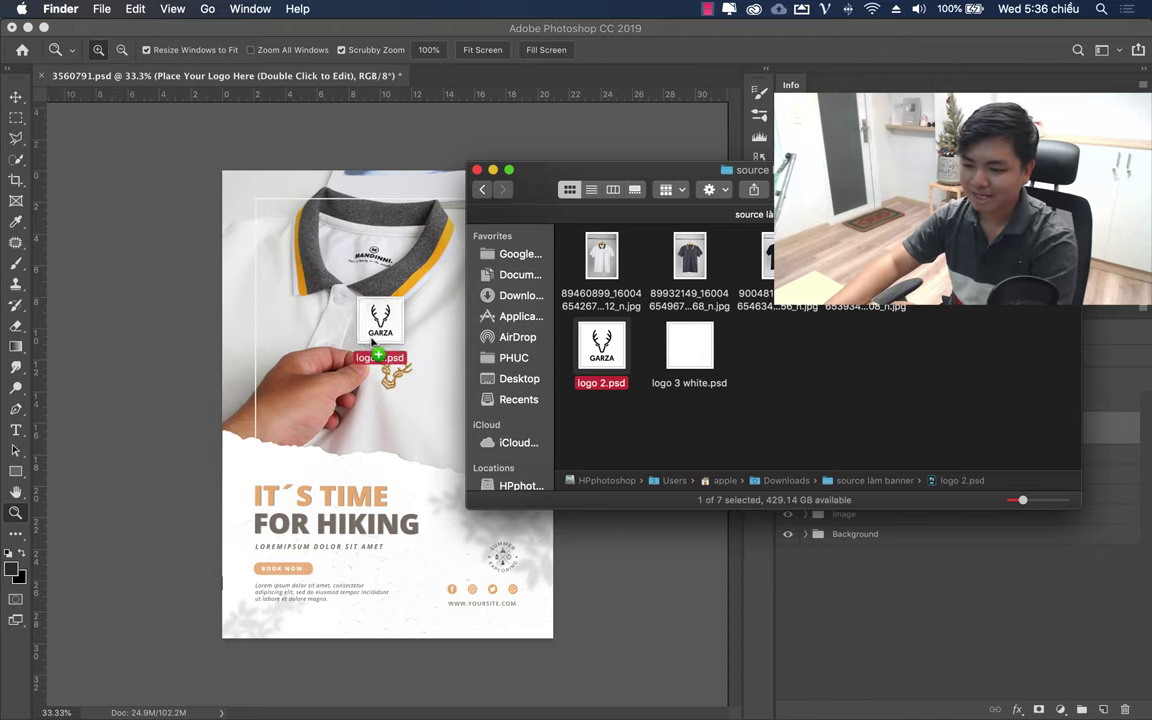
pyautogui.moveTo(599, 362); pyautogui.dragTo(281, 416)
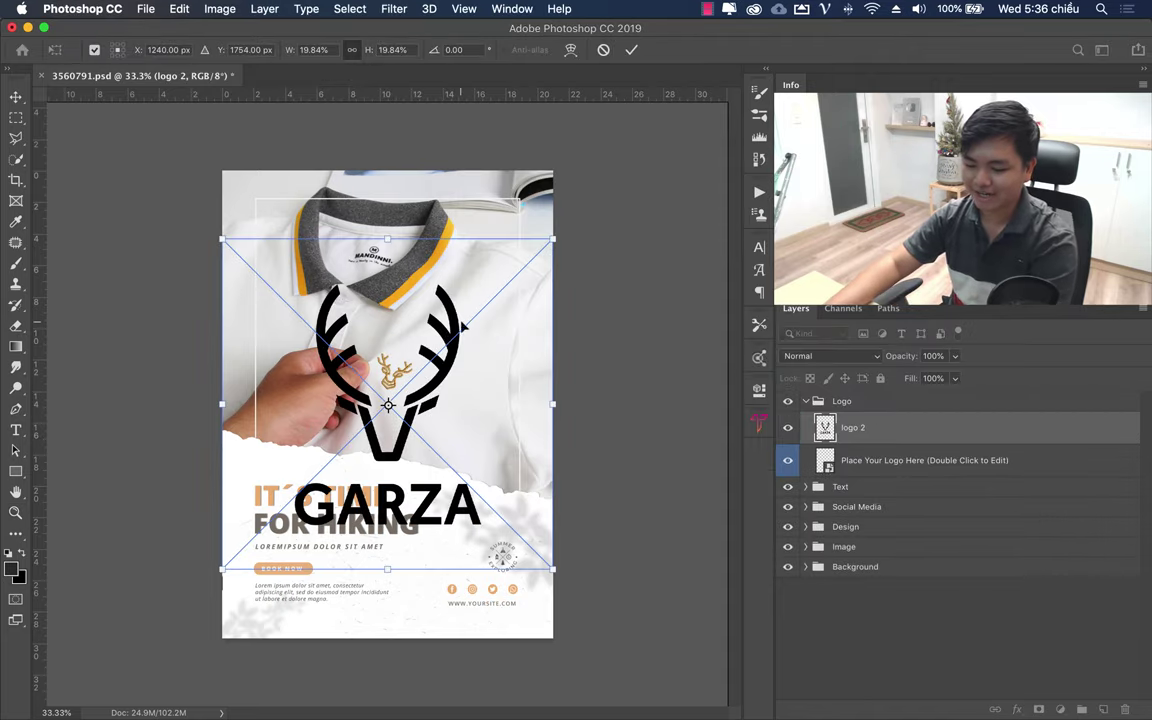
pyautogui.moveTo(542, 249); pyautogui.dragTo(432, 401)
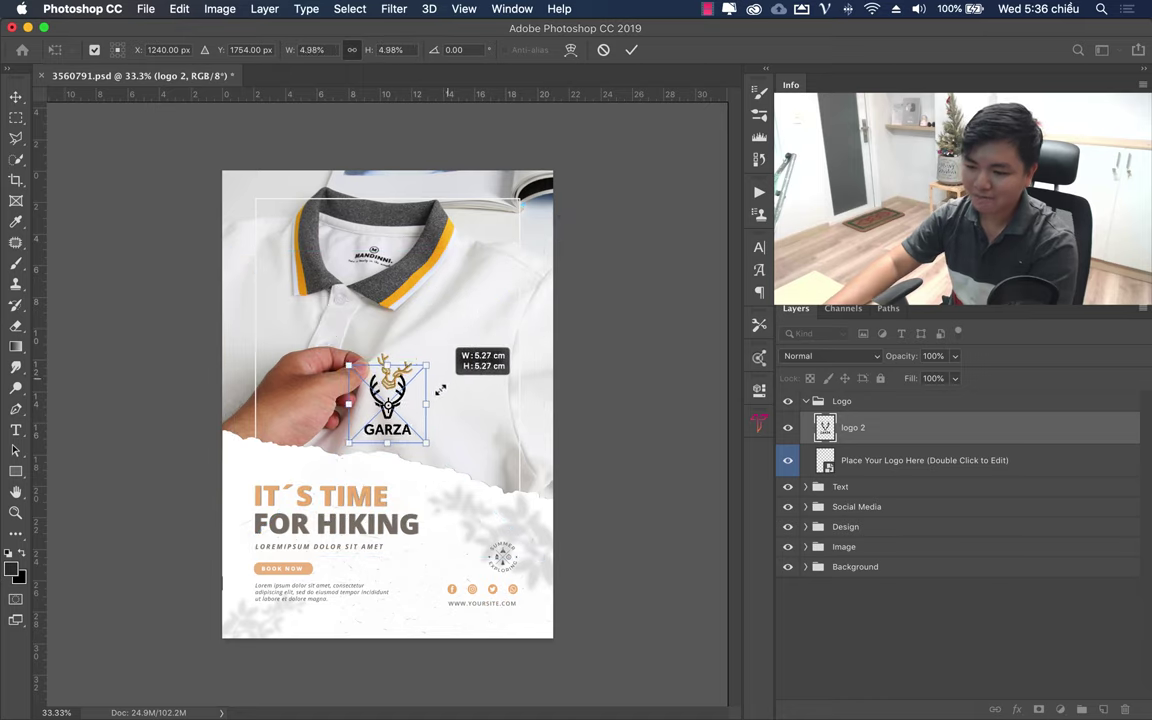
pyautogui.press('Return')
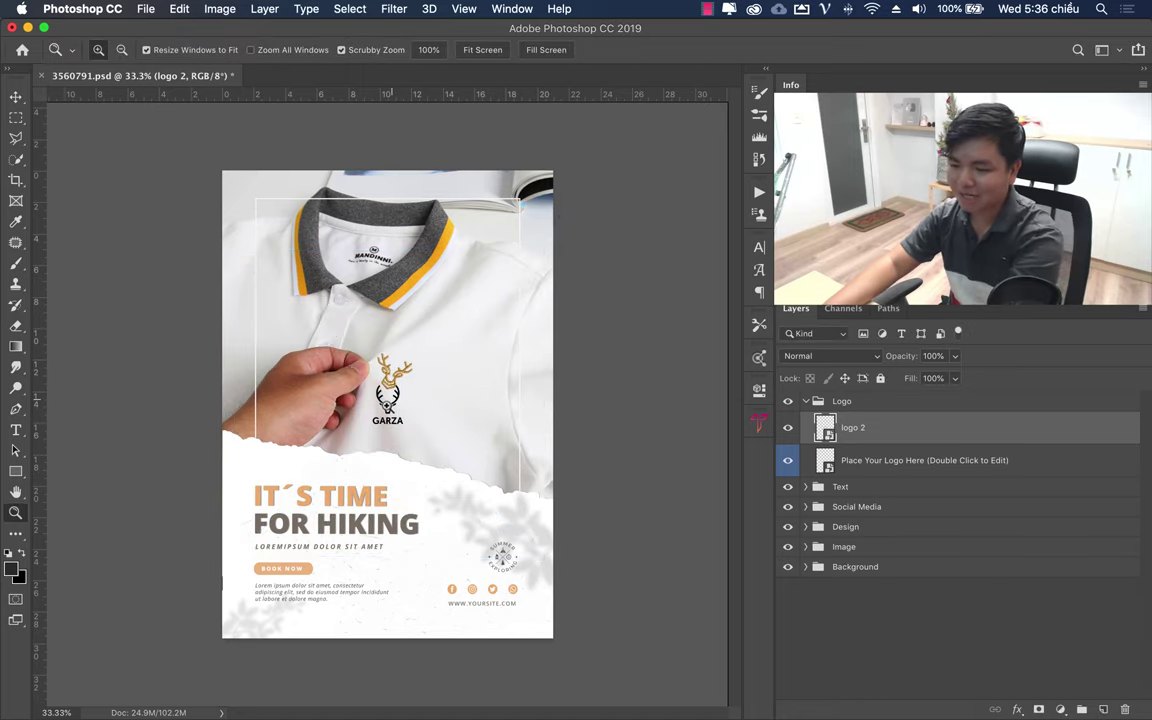
pyautogui.moveTo(407, 428); pyautogui.dragTo(521, 592)
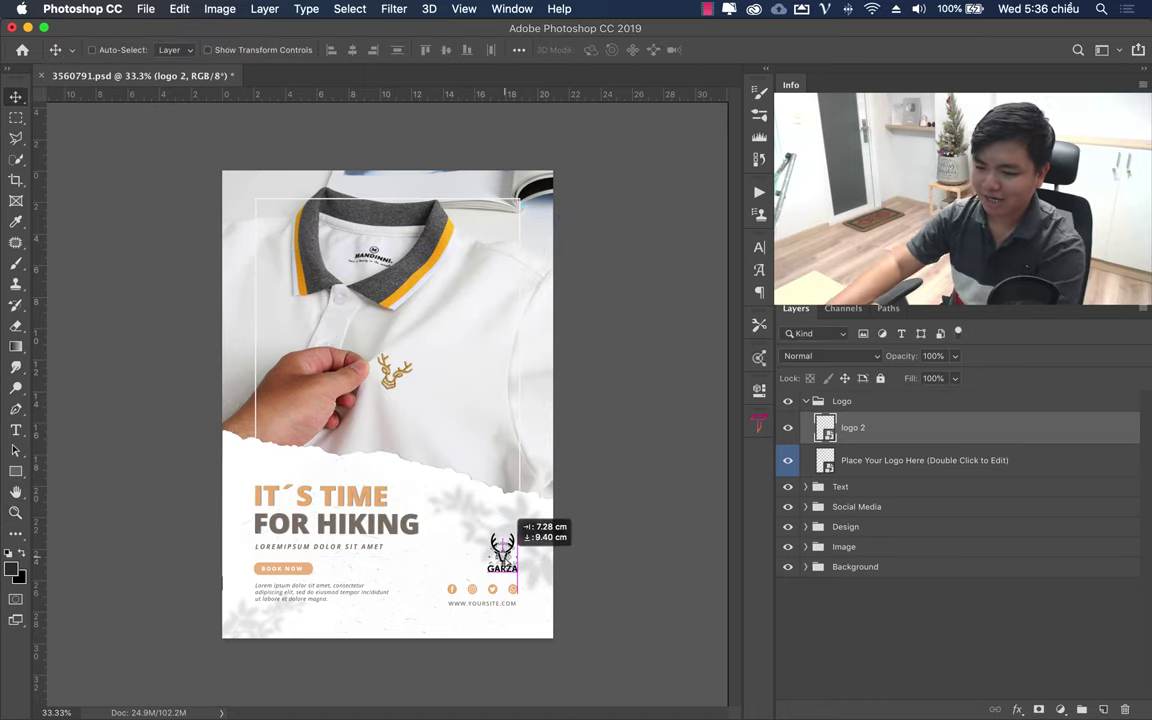
pyautogui.moveTo(514, 545); pyautogui.dragTo(510, 536)
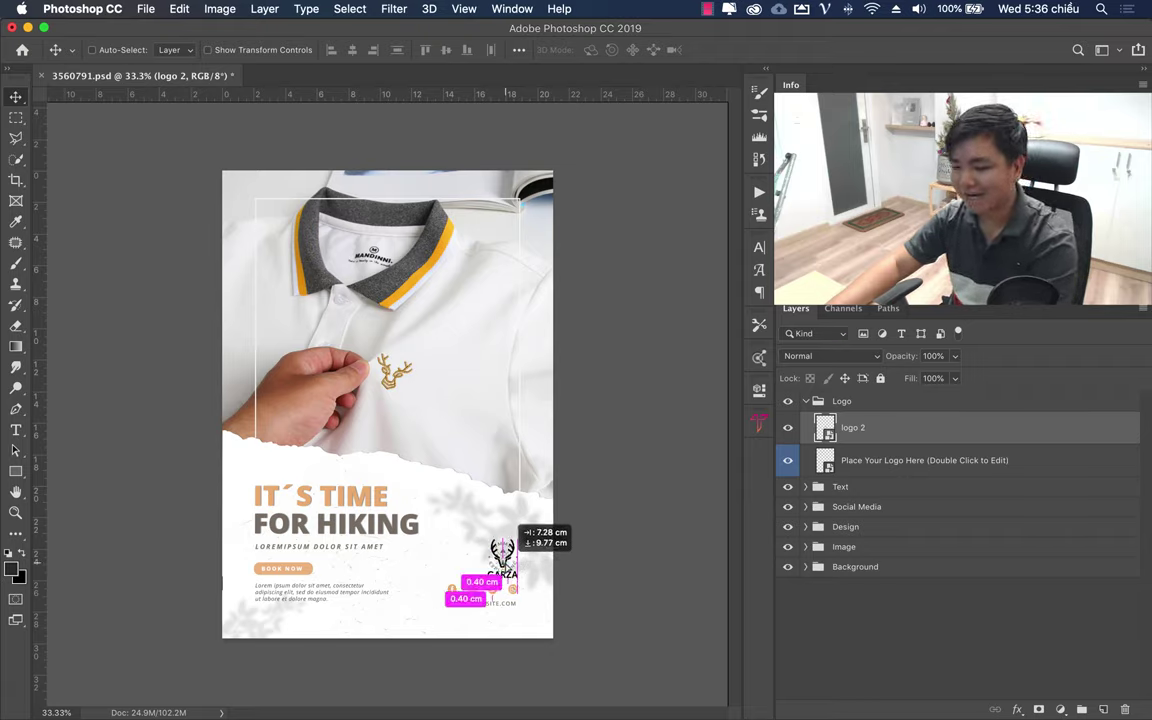
pyautogui.moveTo(510, 540); pyautogui.dragTo(510, 541)
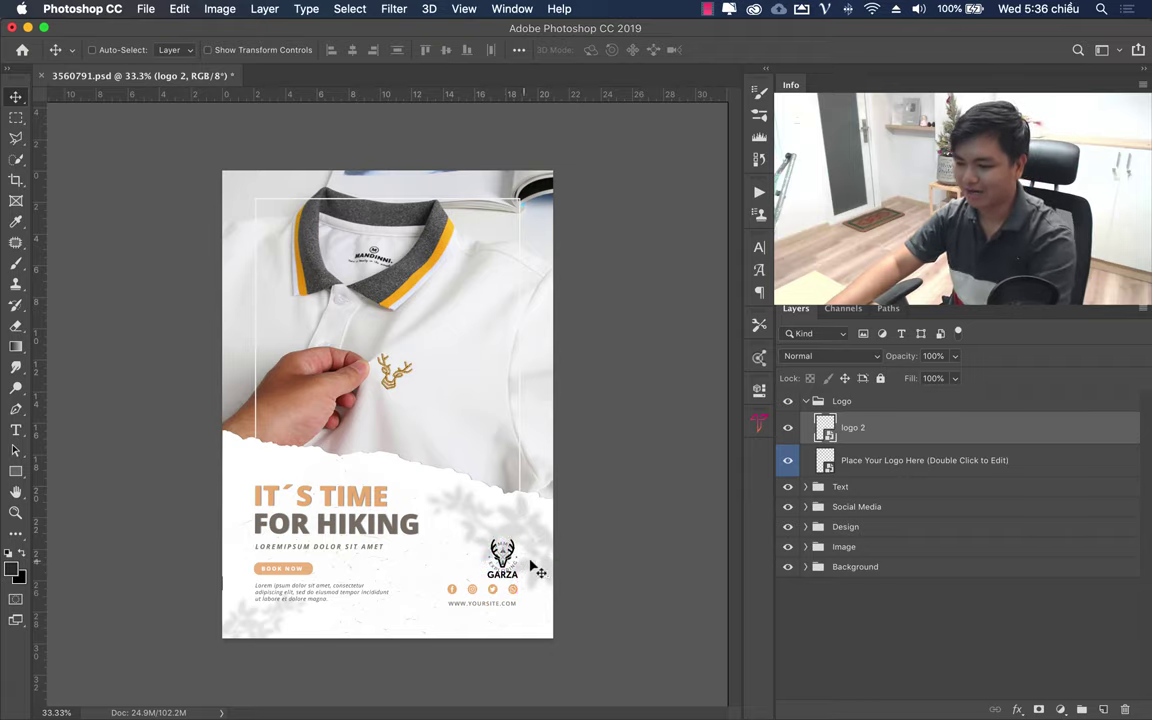
# Step: Delete the old Place Your Logo Here layer and nudge the GARZA logo into place
pyautogui.click(950, 466)
pyautogui.press('Delete')
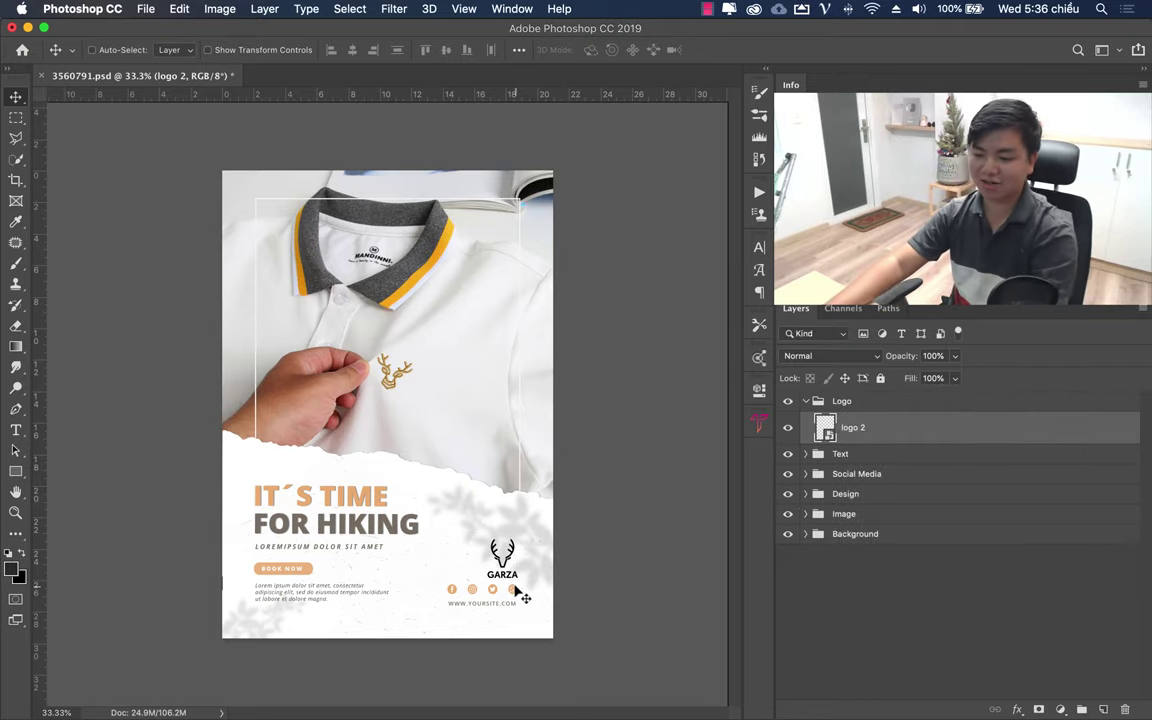
pyautogui.moveTo(518, 594); pyautogui.dragTo(507, 547)
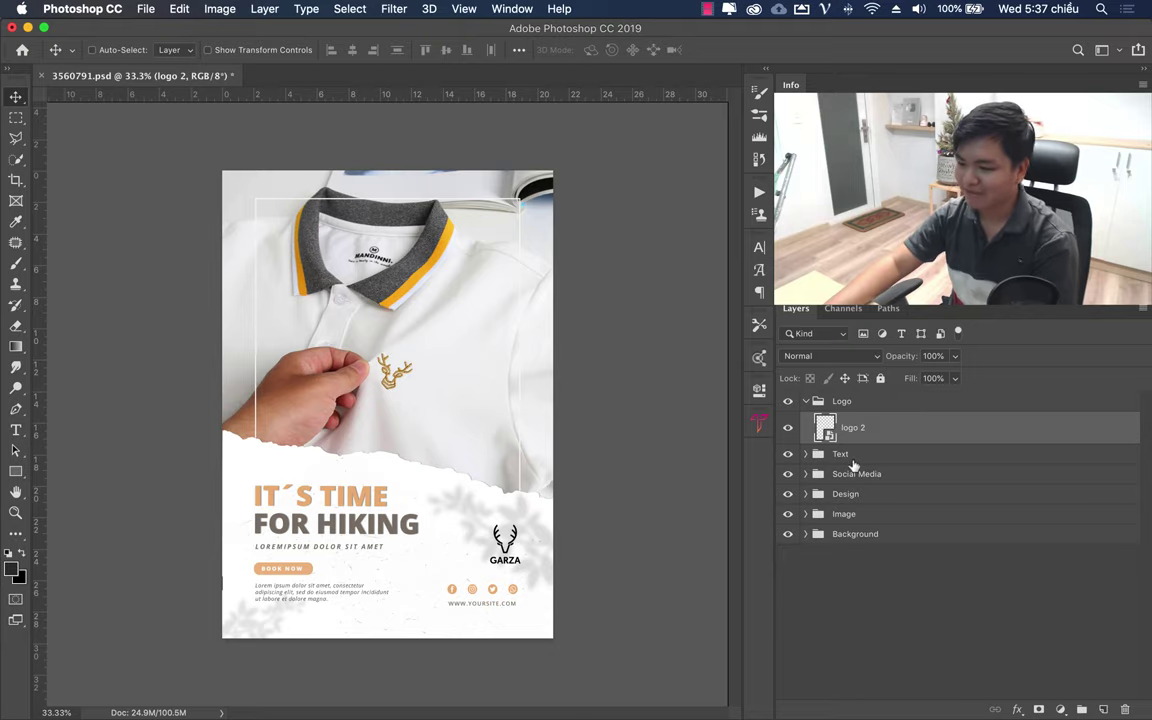
# Step: Open the Layer Style blending options for the logo 2 layer
pyautogui.click(806, 402)
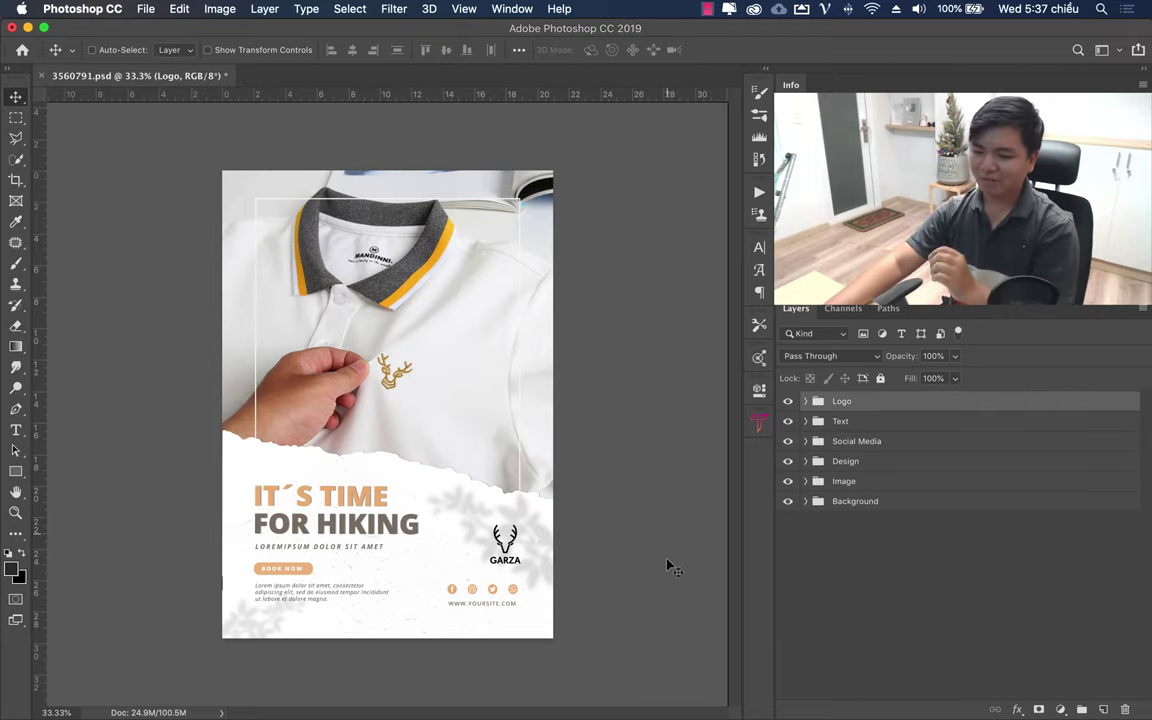
pyautogui.click(807, 402)
pyautogui.doubleClick(931, 424)
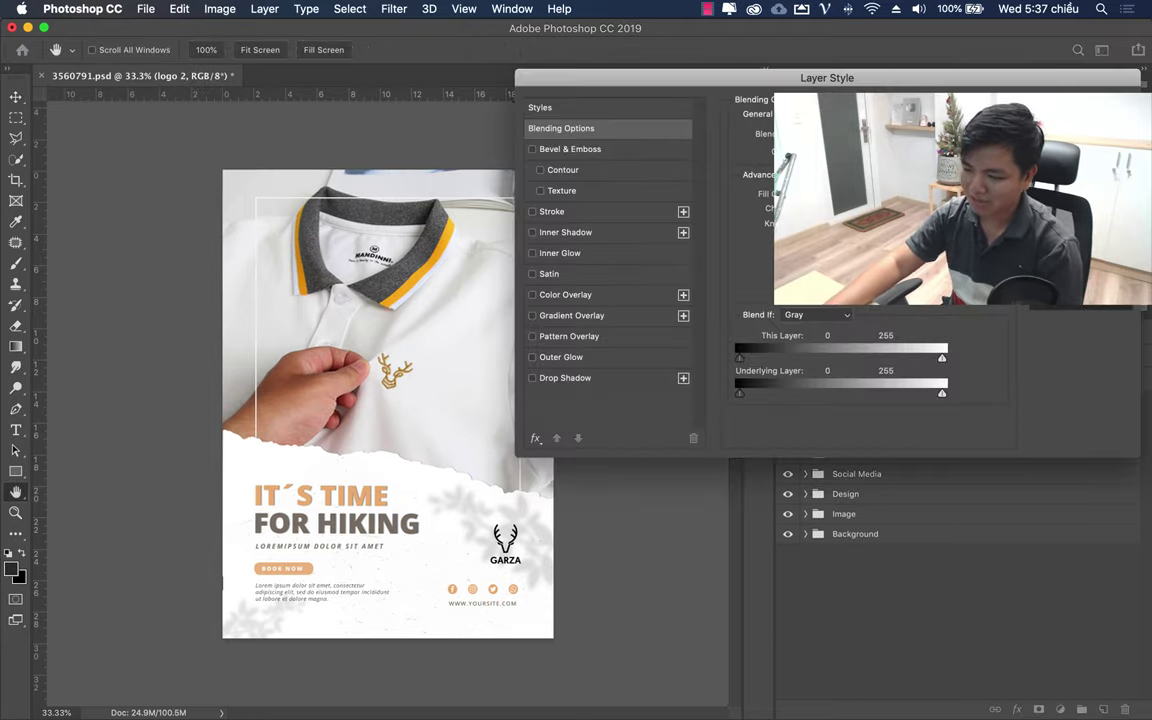
pyautogui.press('Escape')
pyautogui.rightClick(922, 443)
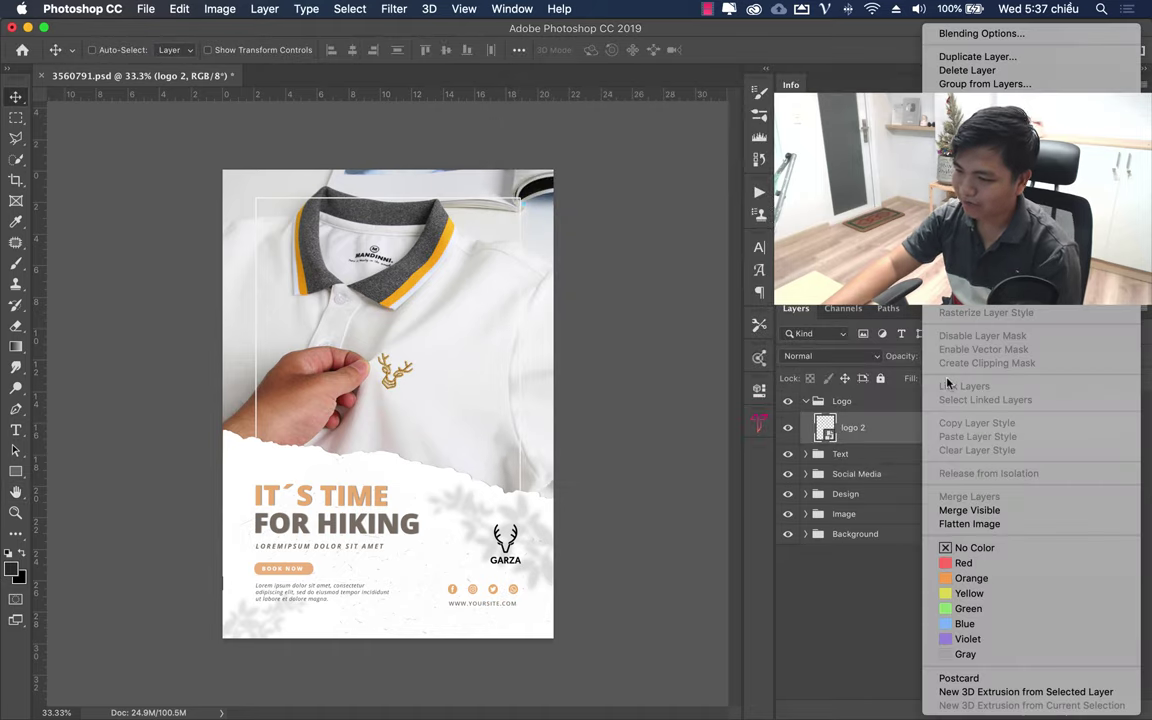
pyautogui.click(967, 34)
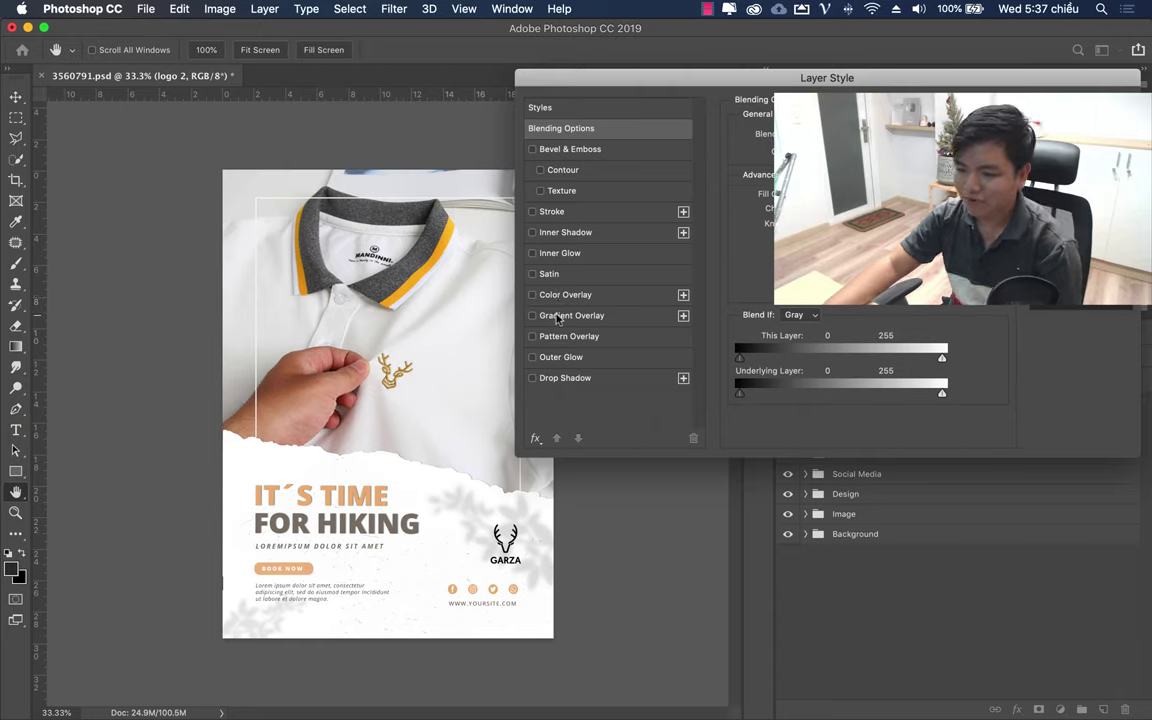
# Step: Add a Color Overlay in grey 676767 to the logo and apply it
pyautogui.click(588, 295)
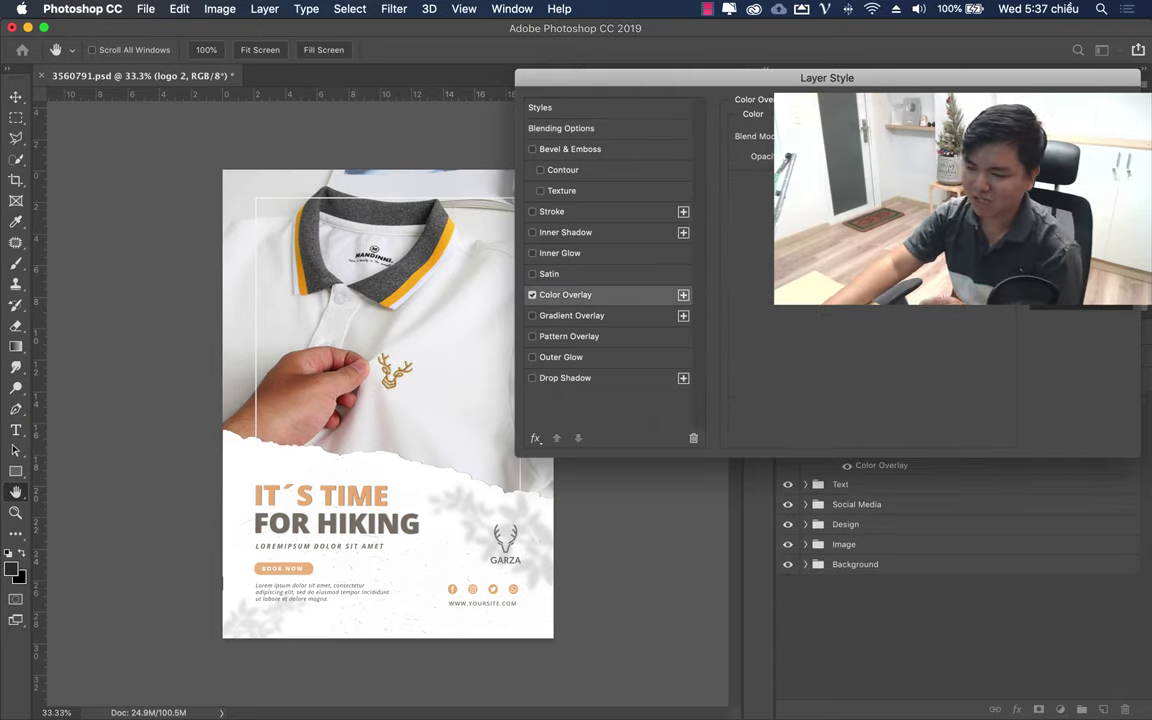
pyautogui.click(905, 136)
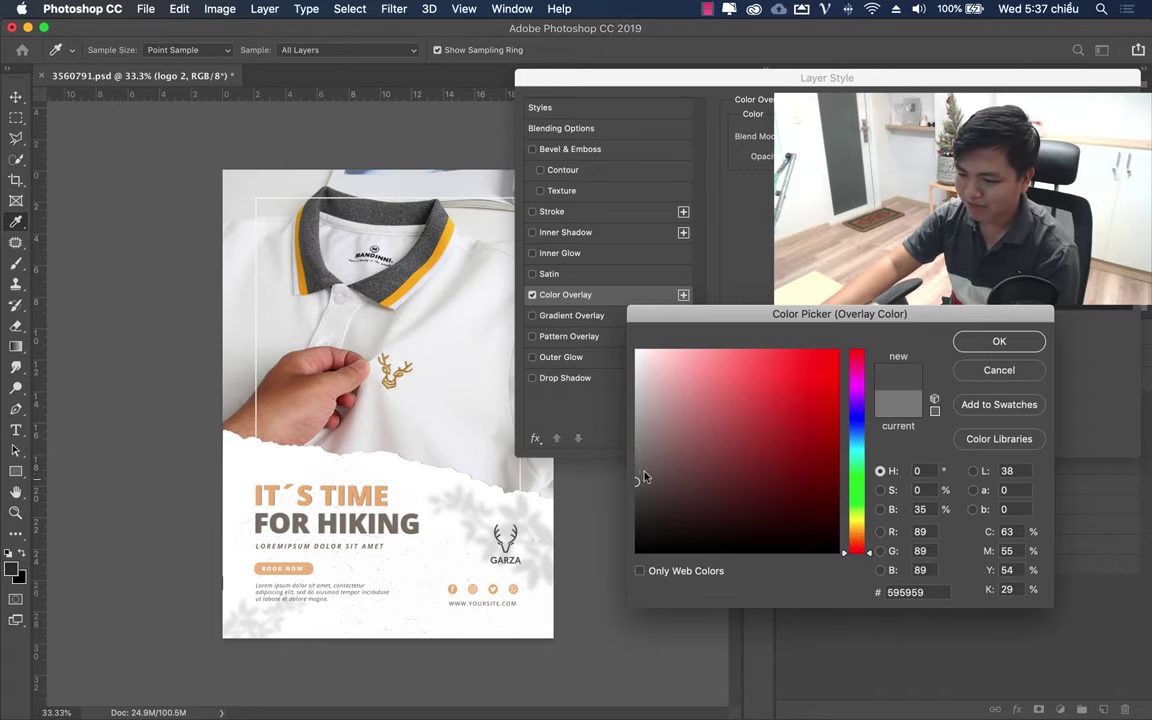
pyautogui.moveTo(643, 477); pyautogui.dragTo(613, 461)
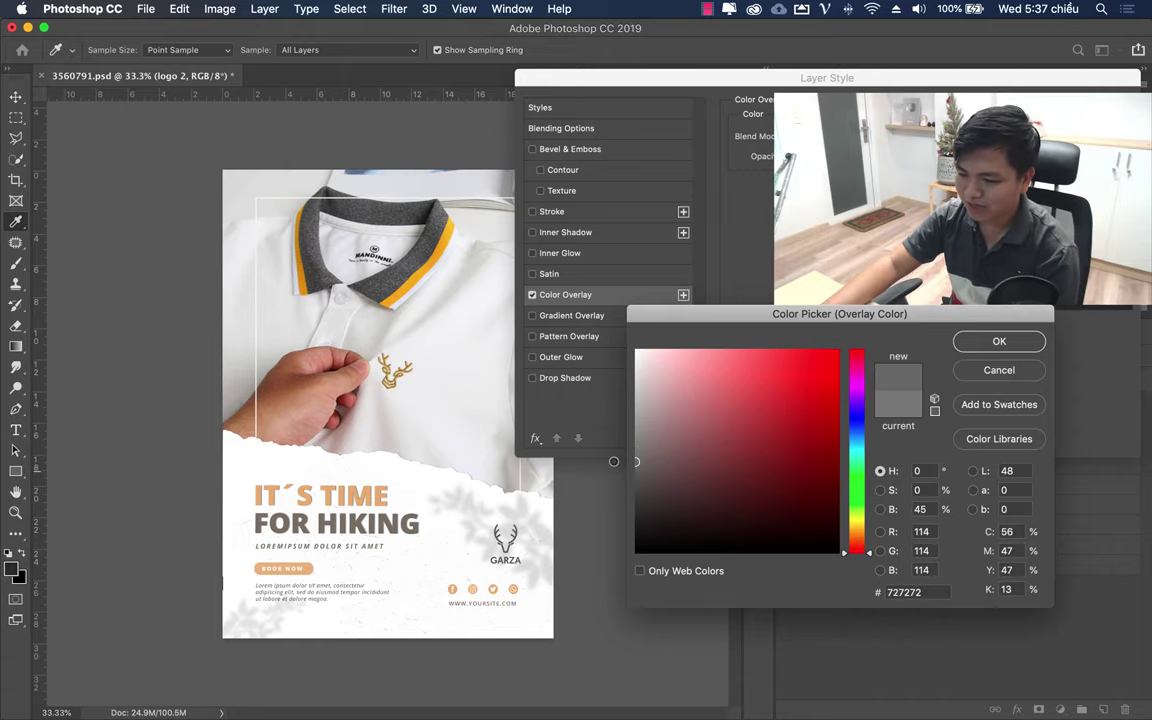
pyautogui.click(969, 344)
pyautogui.moveTo(942, 88); pyautogui.dragTo(526, 127)
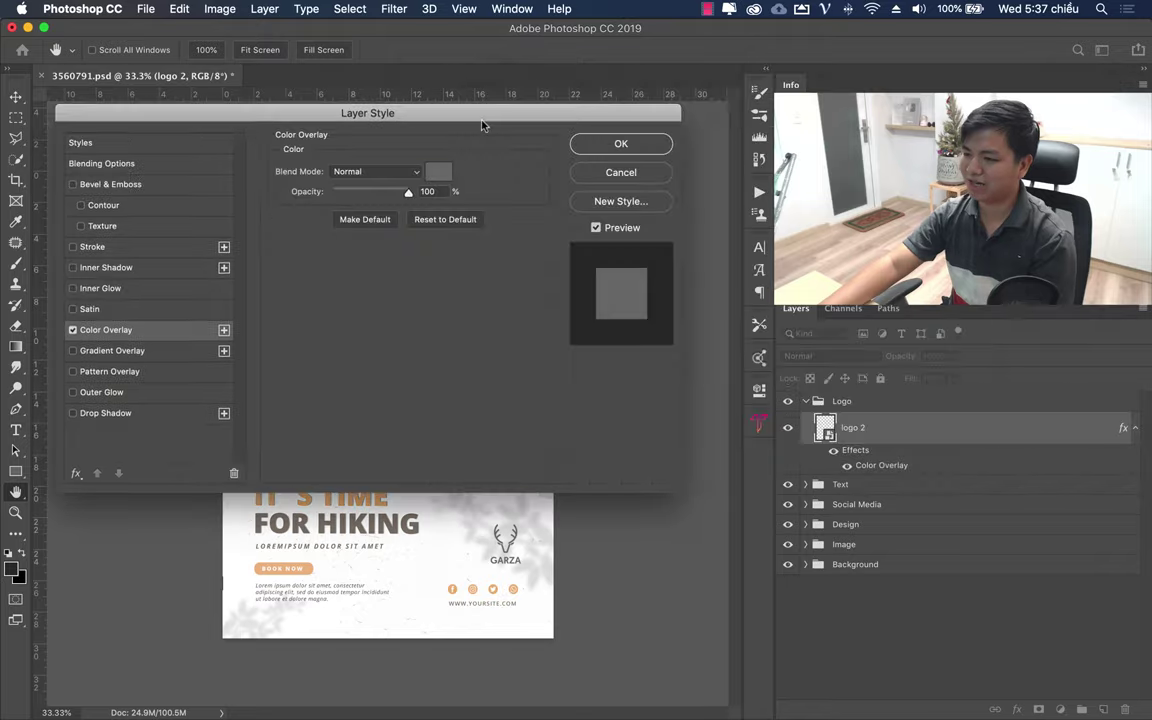
pyautogui.click(482, 177)
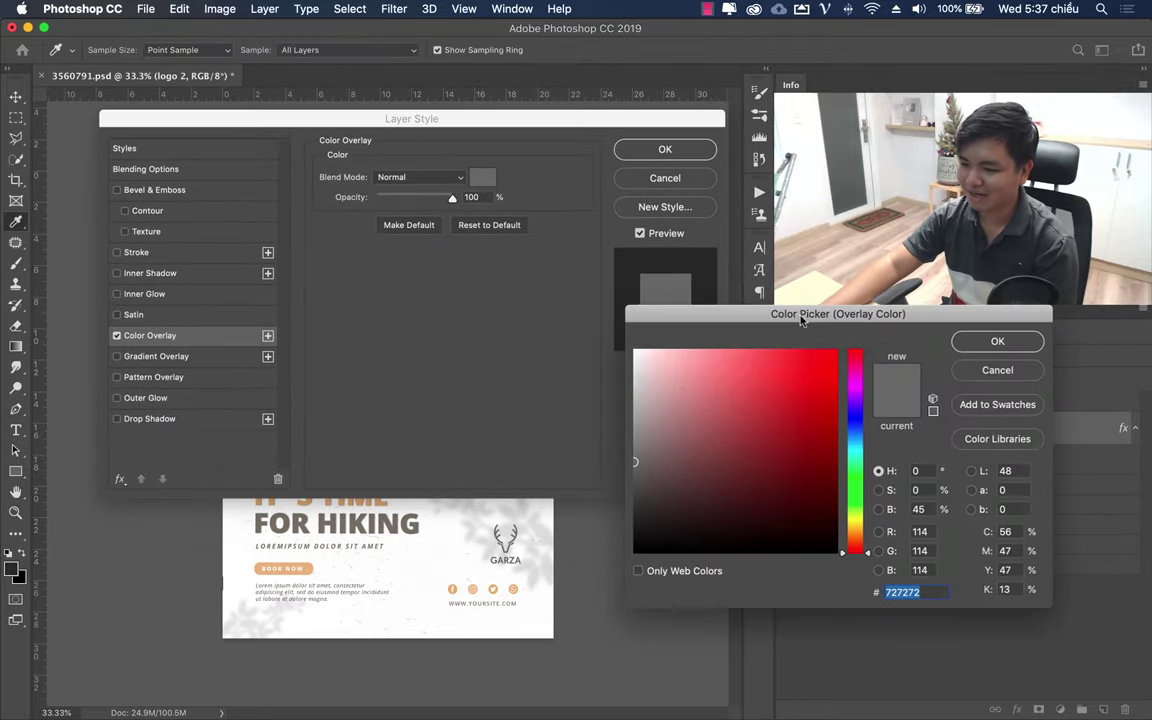
pyautogui.moveTo(800, 313); pyautogui.dragTo(513, 348)
pyautogui.moveTo(360, 440); pyautogui.dragTo(311, 505)
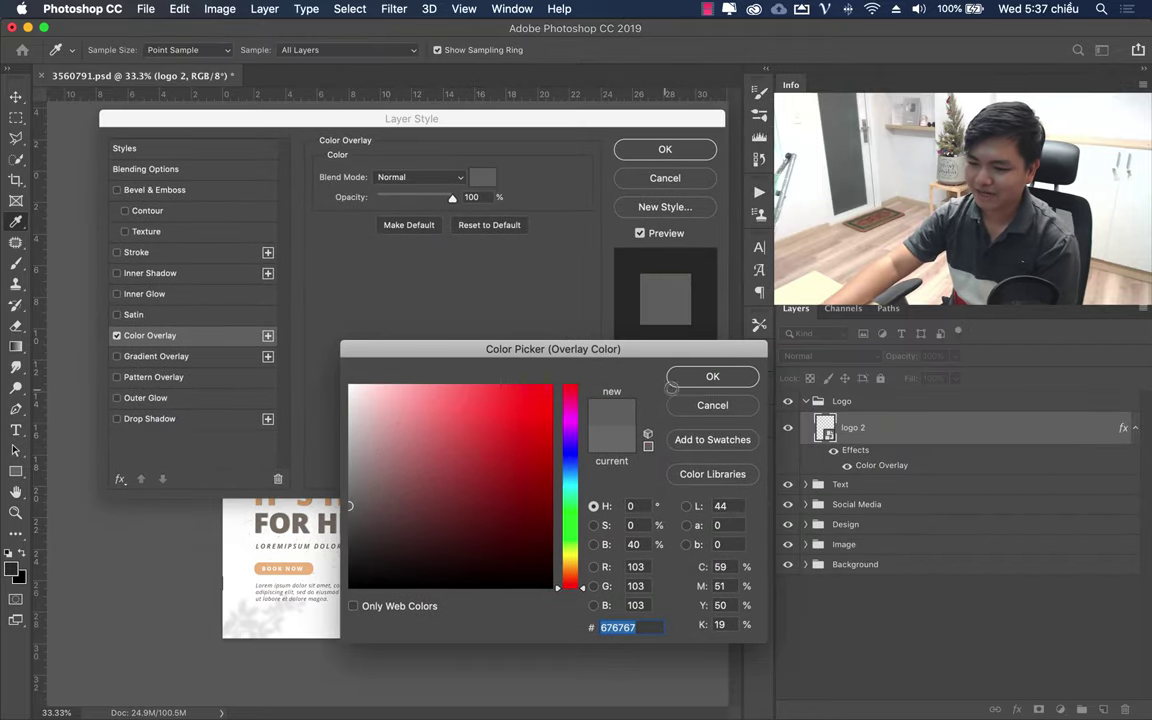
pyautogui.click(671, 386)
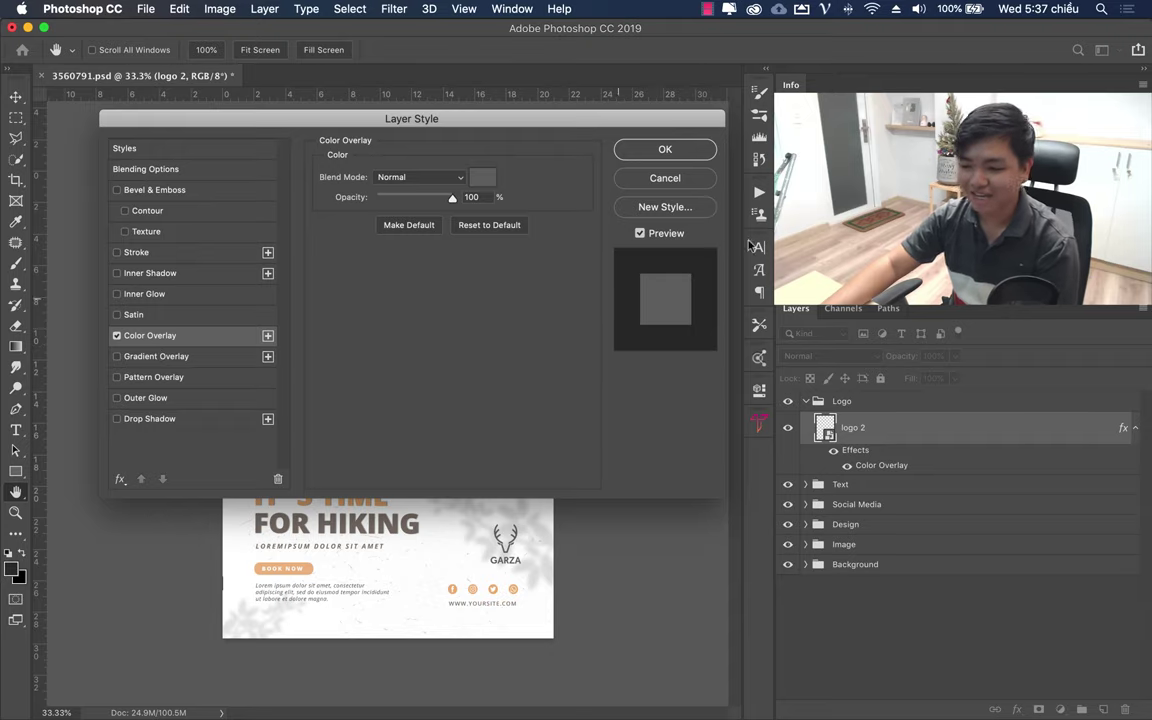
pyautogui.click(662, 149)
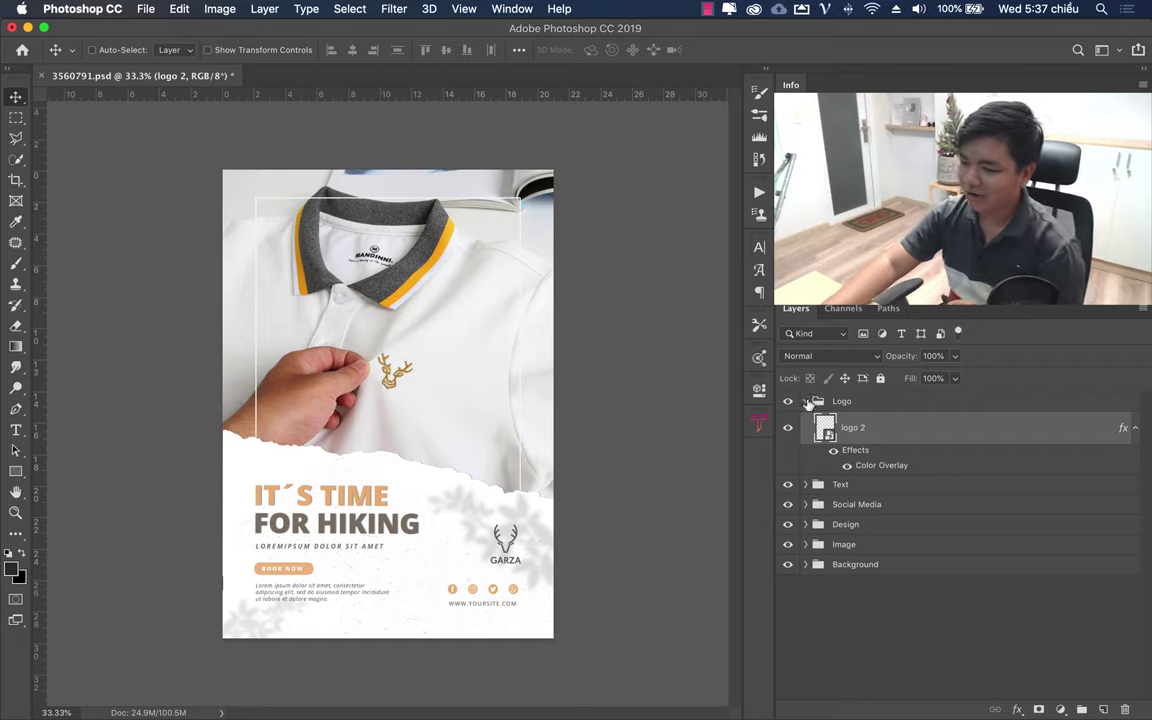
# Step: Click the title with the Horizontal Type Tool and accept Myriad Pro for the missing font
pyautogui.click(806, 401)
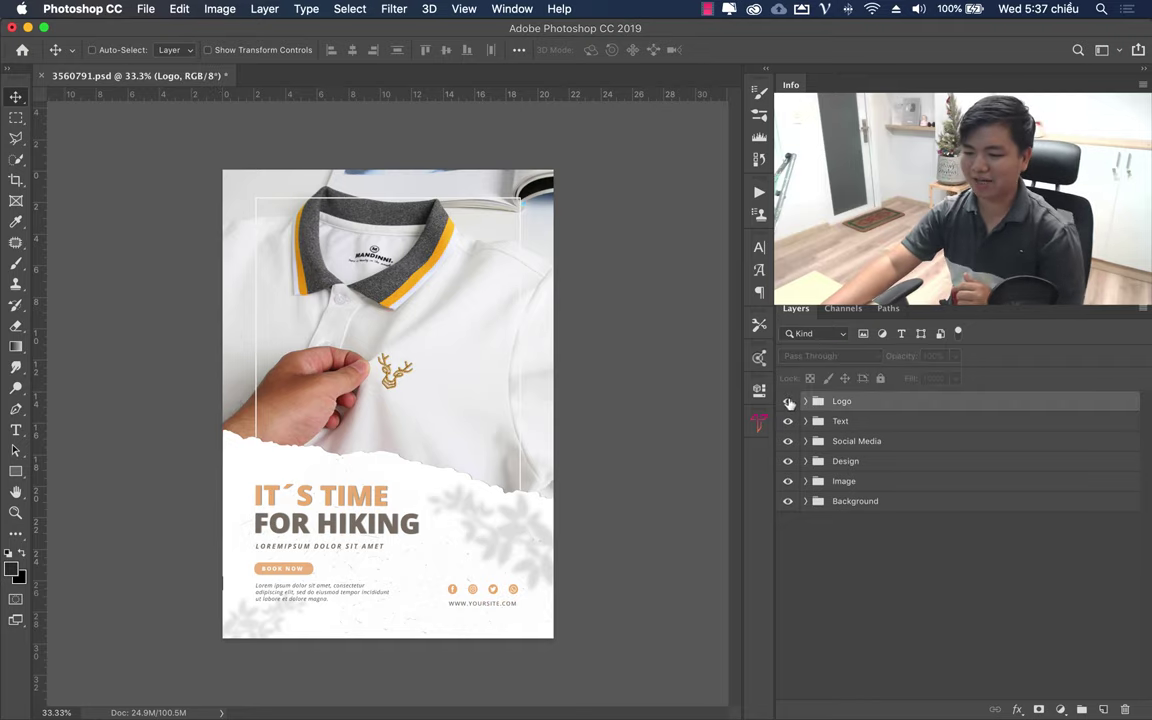
pyautogui.click(788, 401)
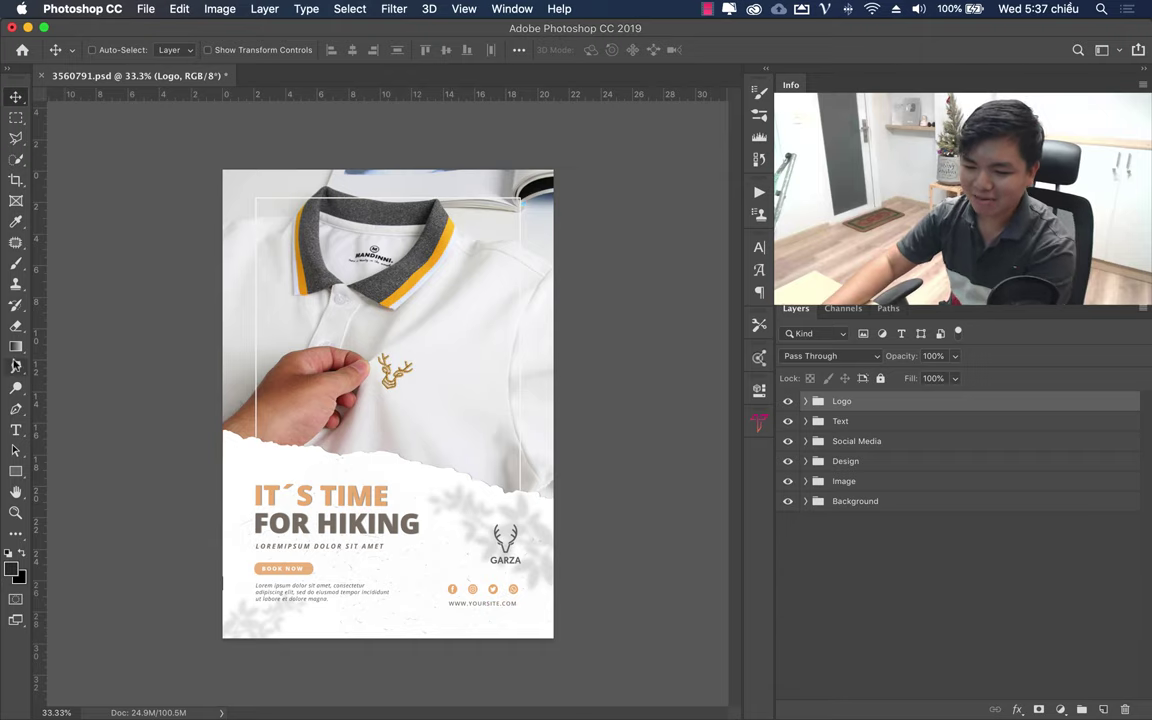
pyautogui.moveTo(16, 430); pyautogui.dragTo(81, 432)
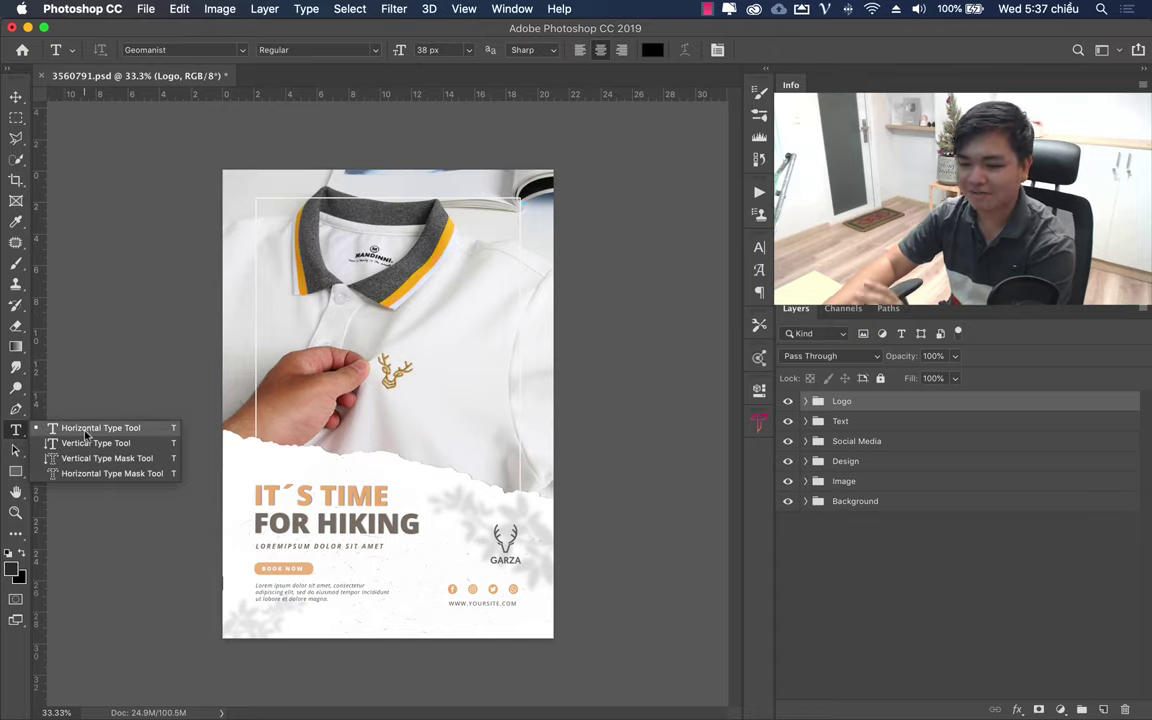
pyautogui.click(15, 437)
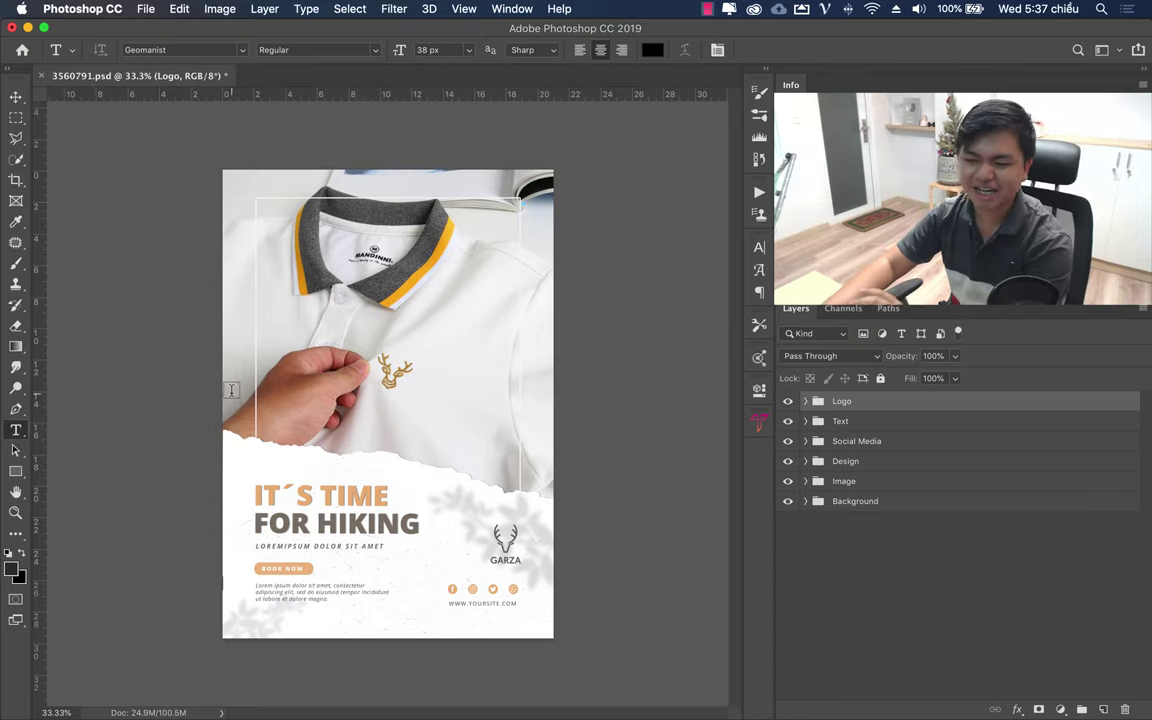
pyautogui.click(334, 500)
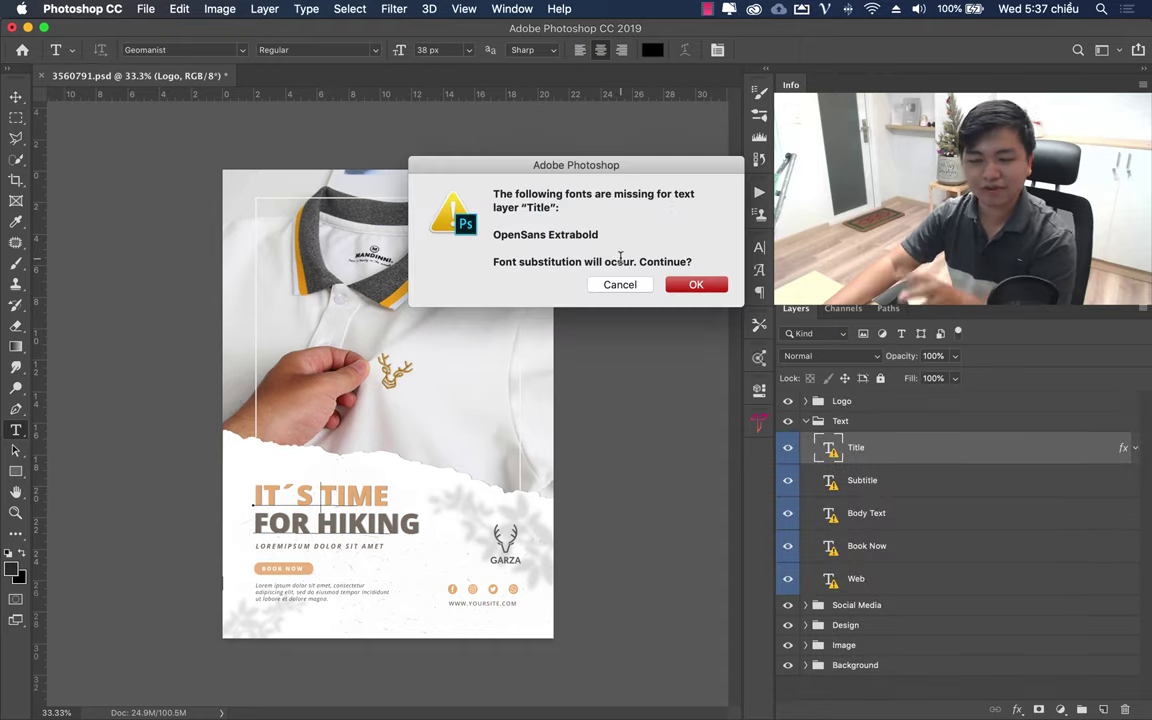
pyautogui.click(690, 286)
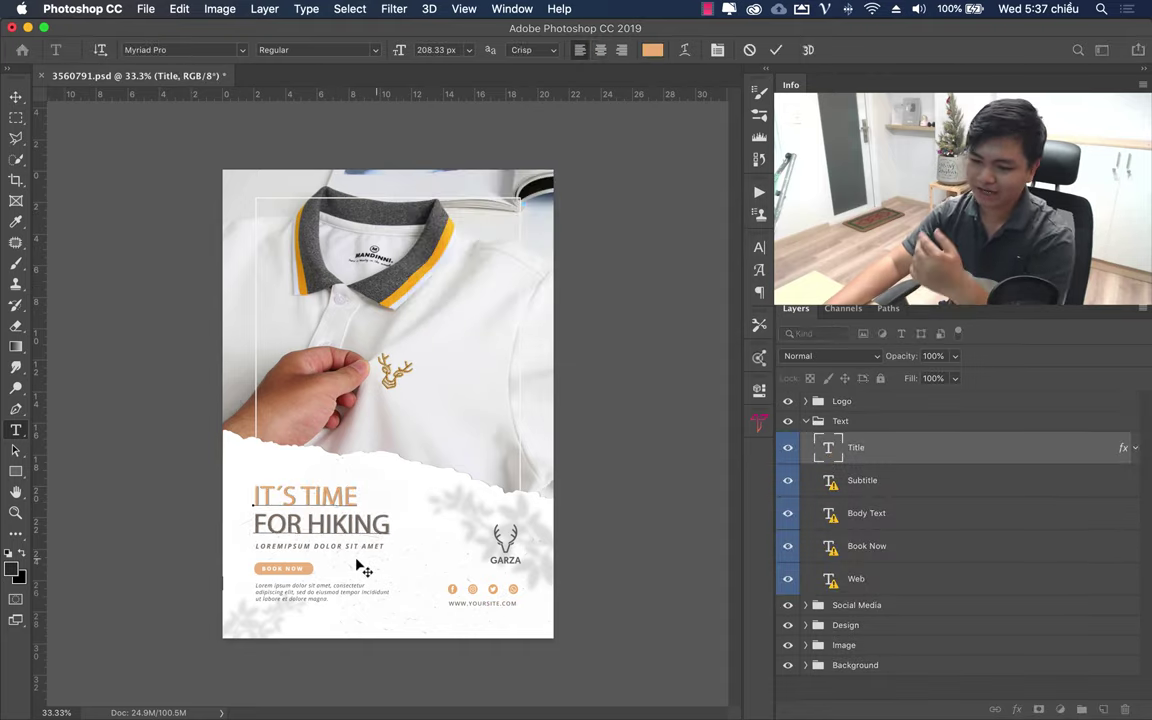
# Step: Re-enter the IT'S TIME FOR HIKING title and select all of its text
pyautogui.click(904, 452)
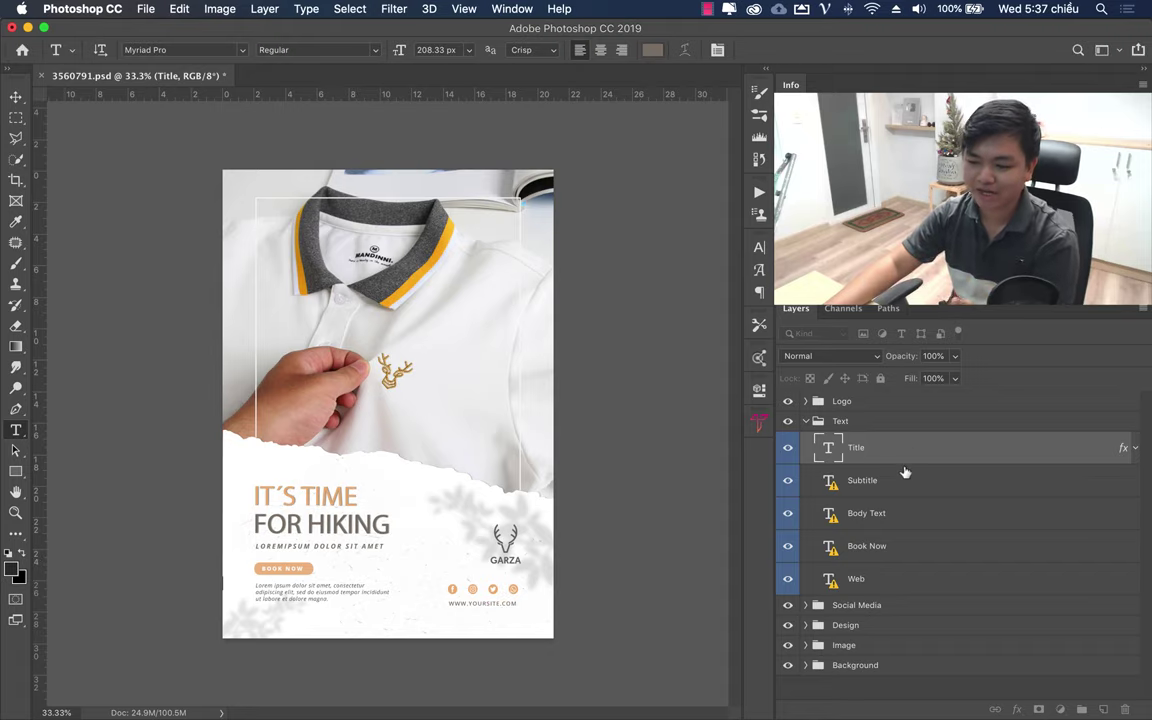
pyautogui.click(334, 522)
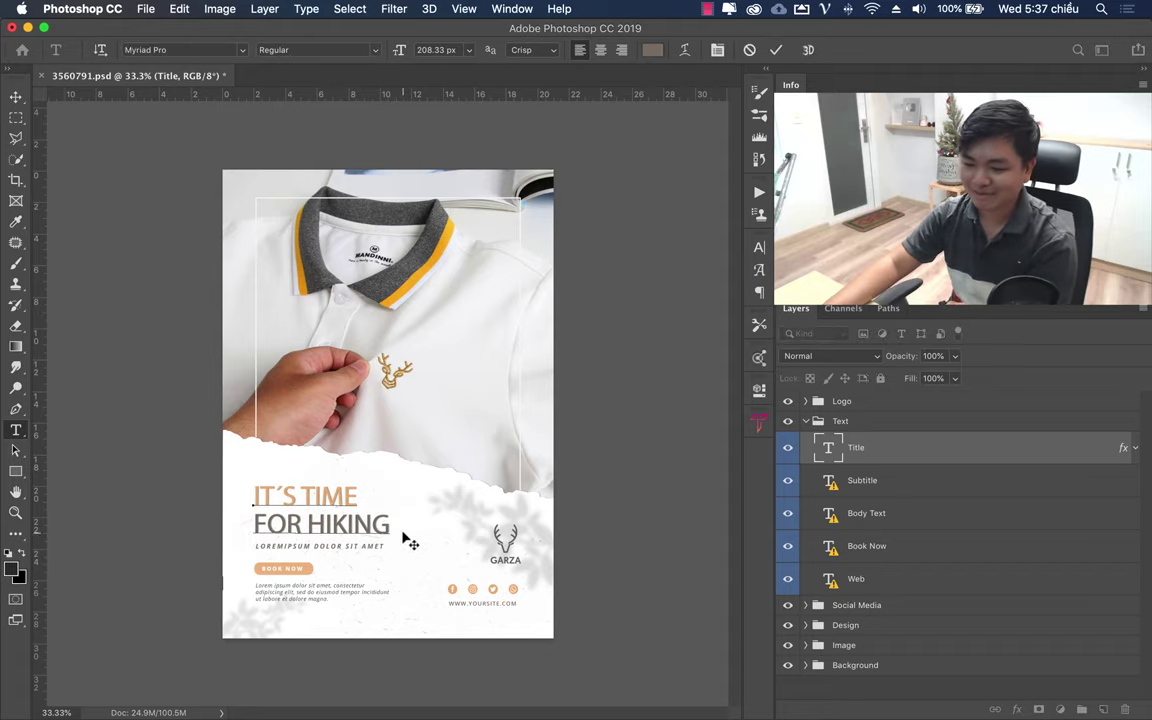
pyautogui.press('super+a')
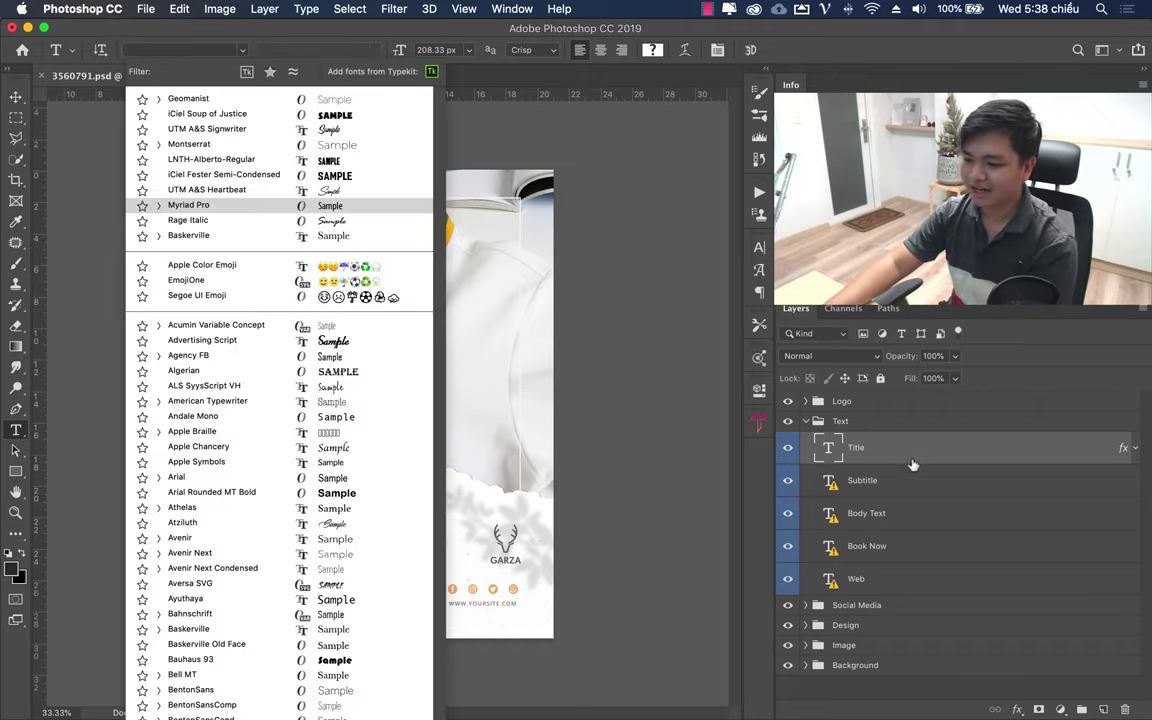
pyautogui.press('Escape')
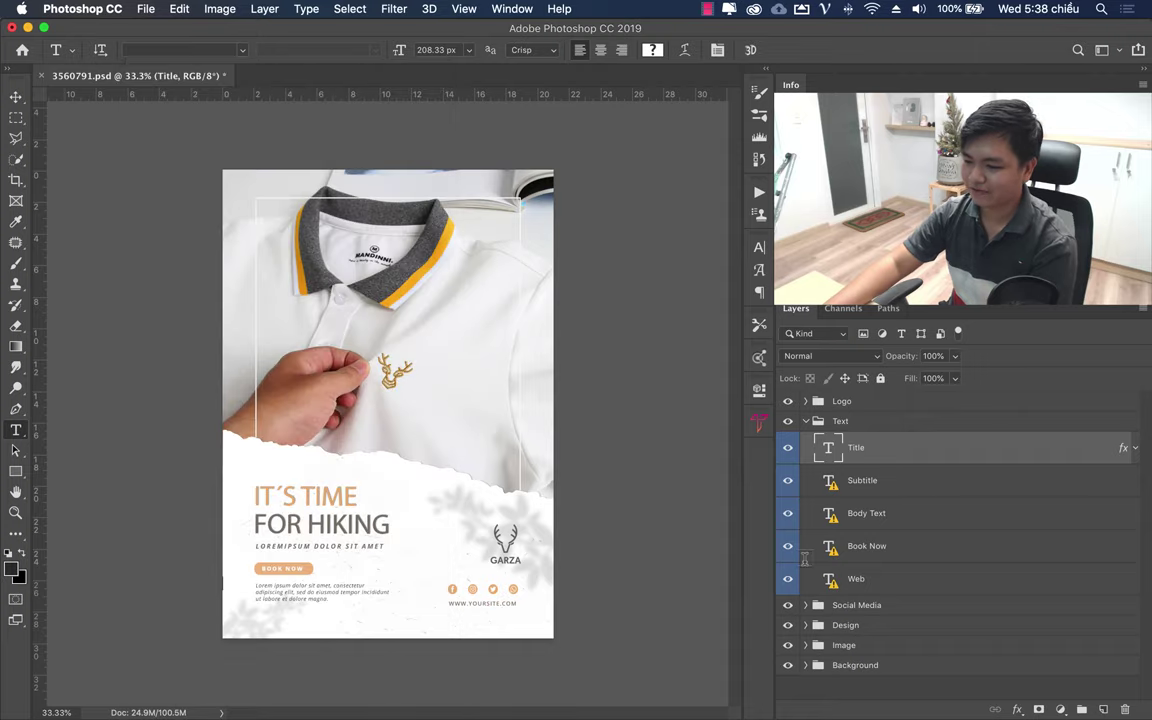
pyautogui.click(310, 490)
pyautogui.hotkey('ctrl', 'a')
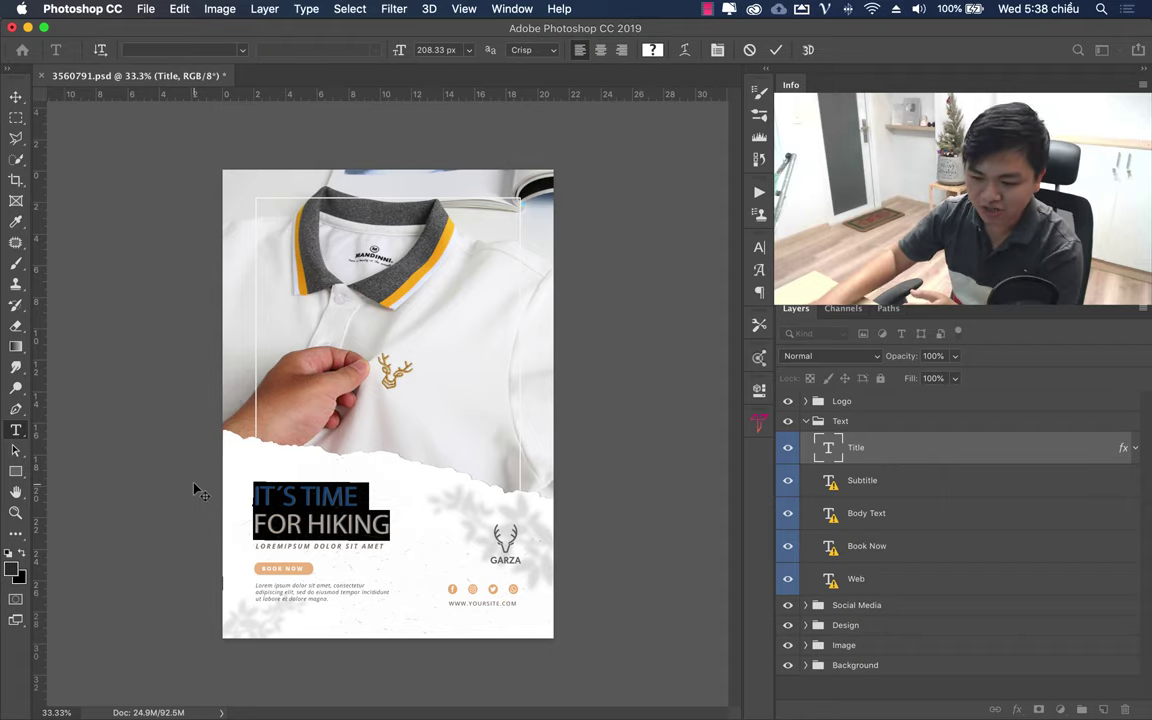
# Step: Replace the first title line with 'Áo polo' and the second with 'Garza x Mandinni', then commit
pyautogui.tripleClick(327, 497)
pyautogui.write('A')
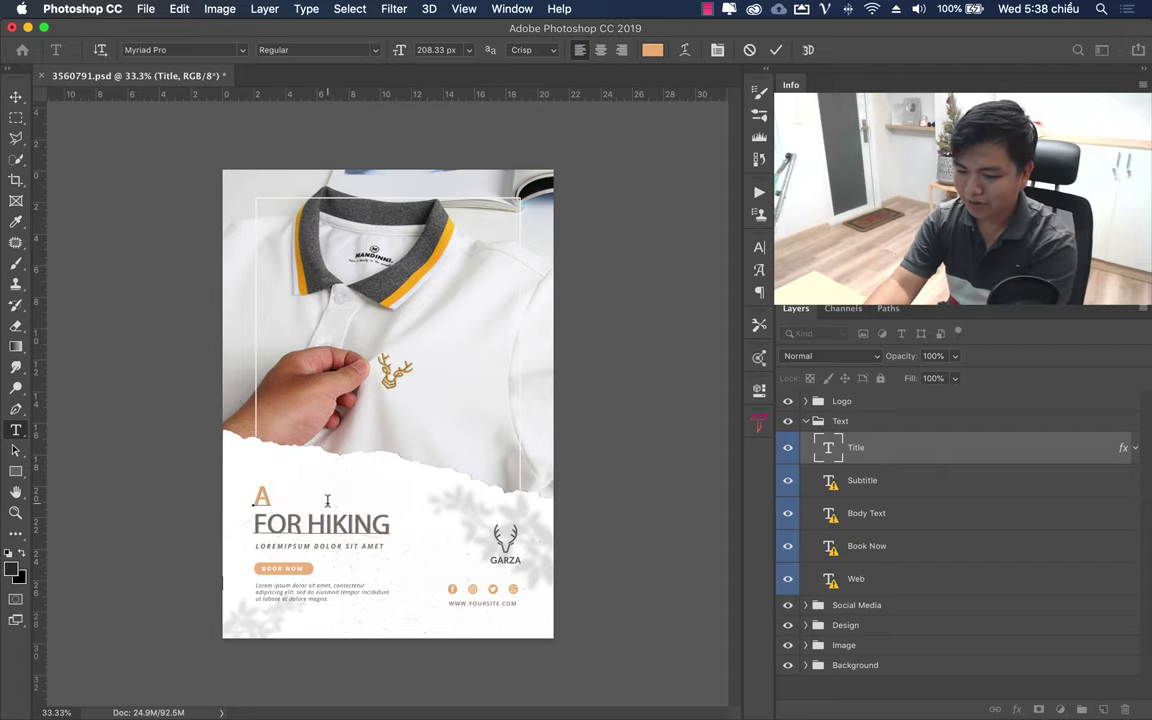
pyautogui.write(' polo')
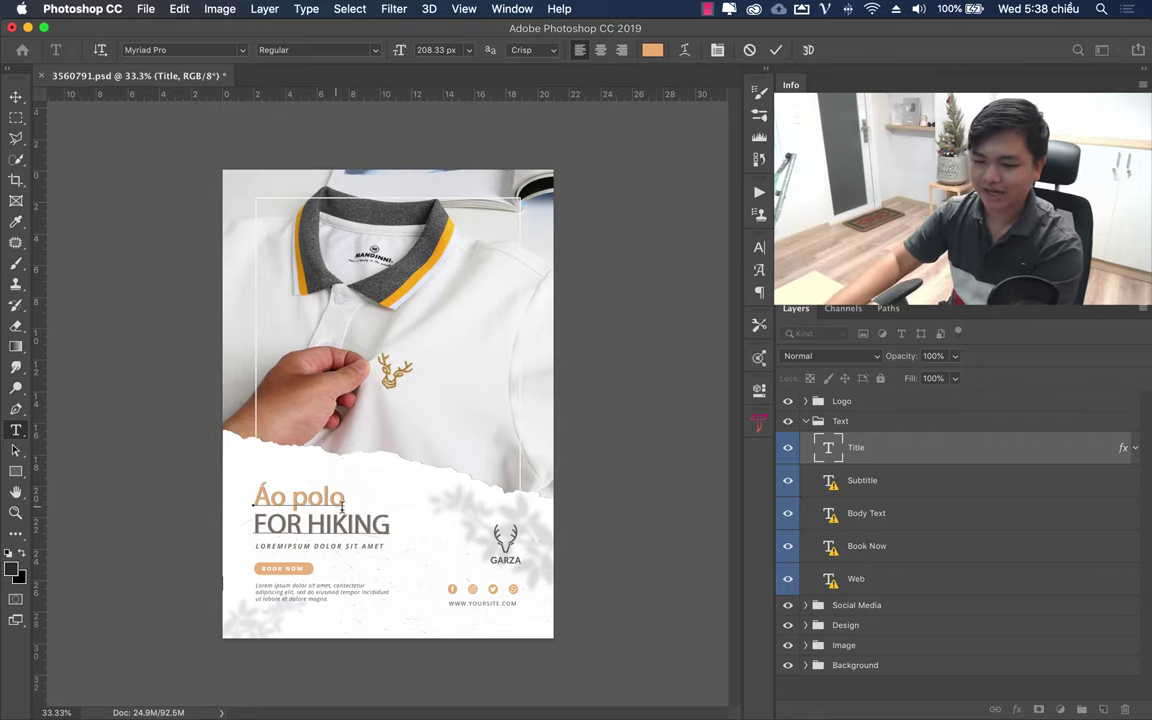
pyautogui.moveTo(254, 524); pyautogui.dragTo(389, 524)
pyautogui.write('Garza x ')
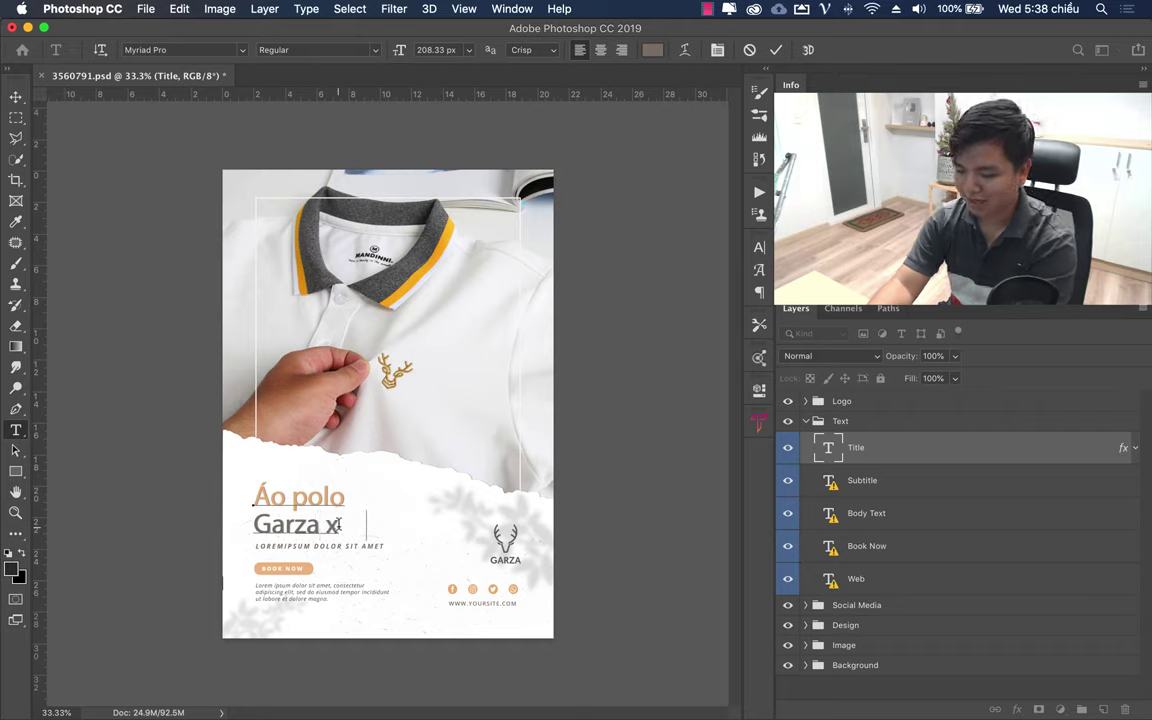
pyautogui.write('Mandinni')
pyautogui.doubleClick(338, 524)
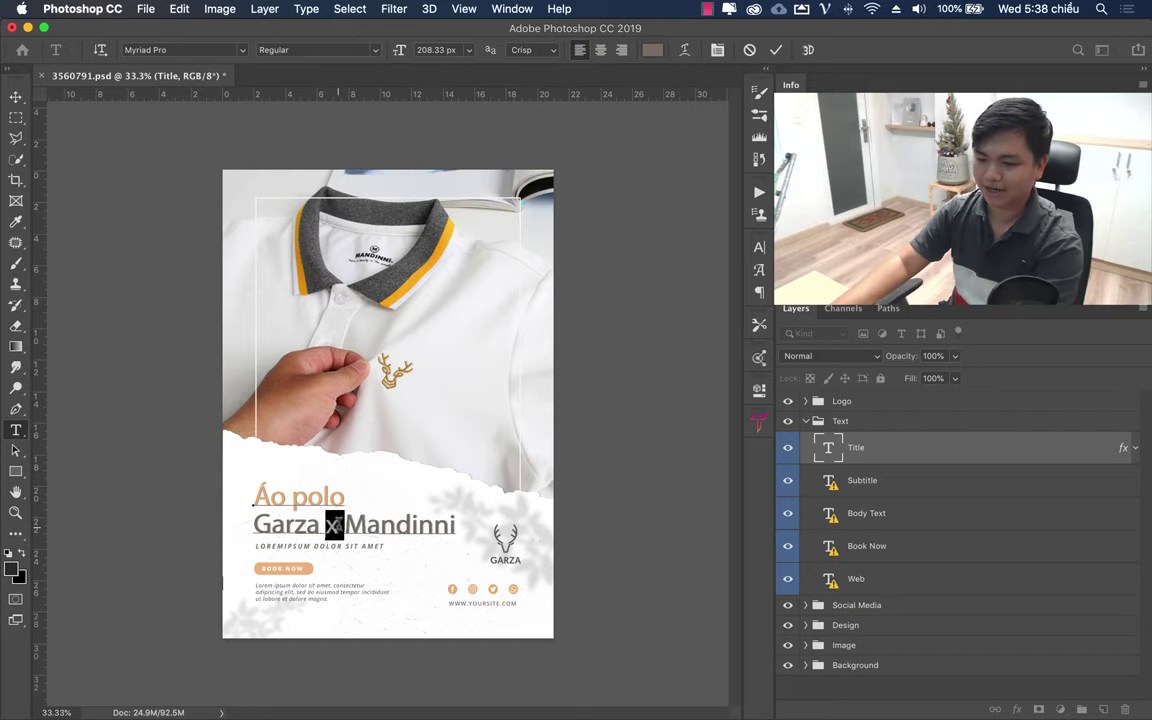
pyautogui.click(338, 524)
pyautogui.click(891, 457)
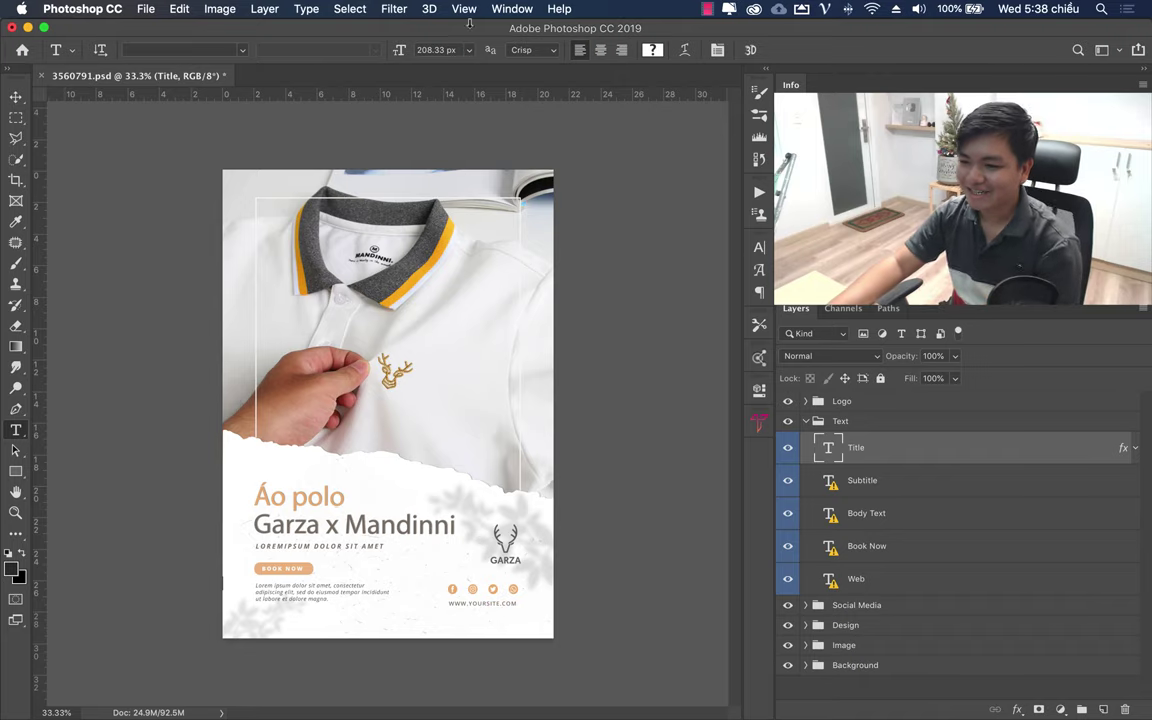
pyautogui.click(512, 8)
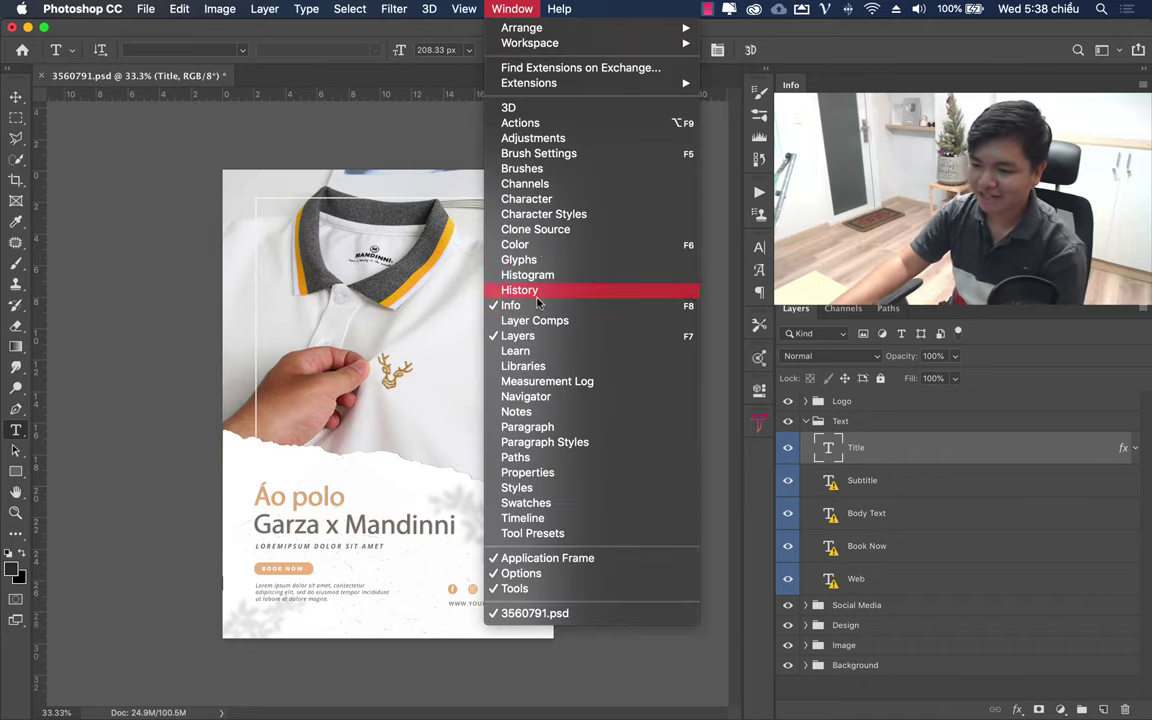
# Step: Show the Character panel and set the title font to UTM A&S Signwriter
pyautogui.click(553, 203)
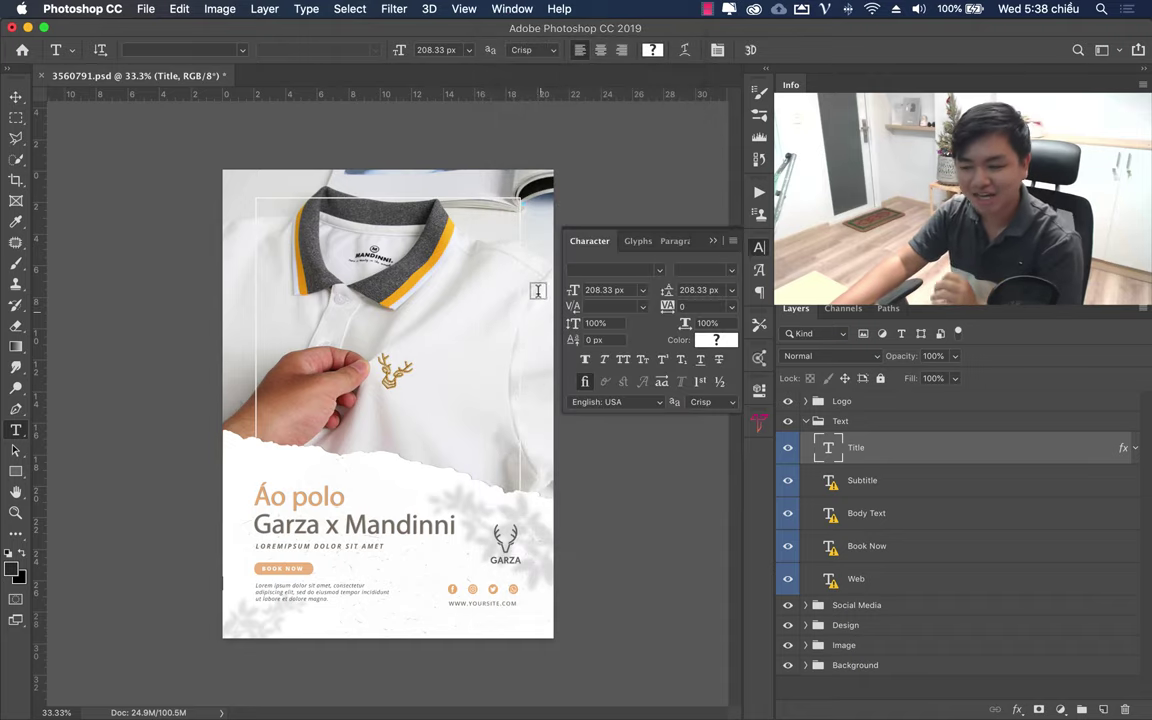
pyautogui.click(660, 271)
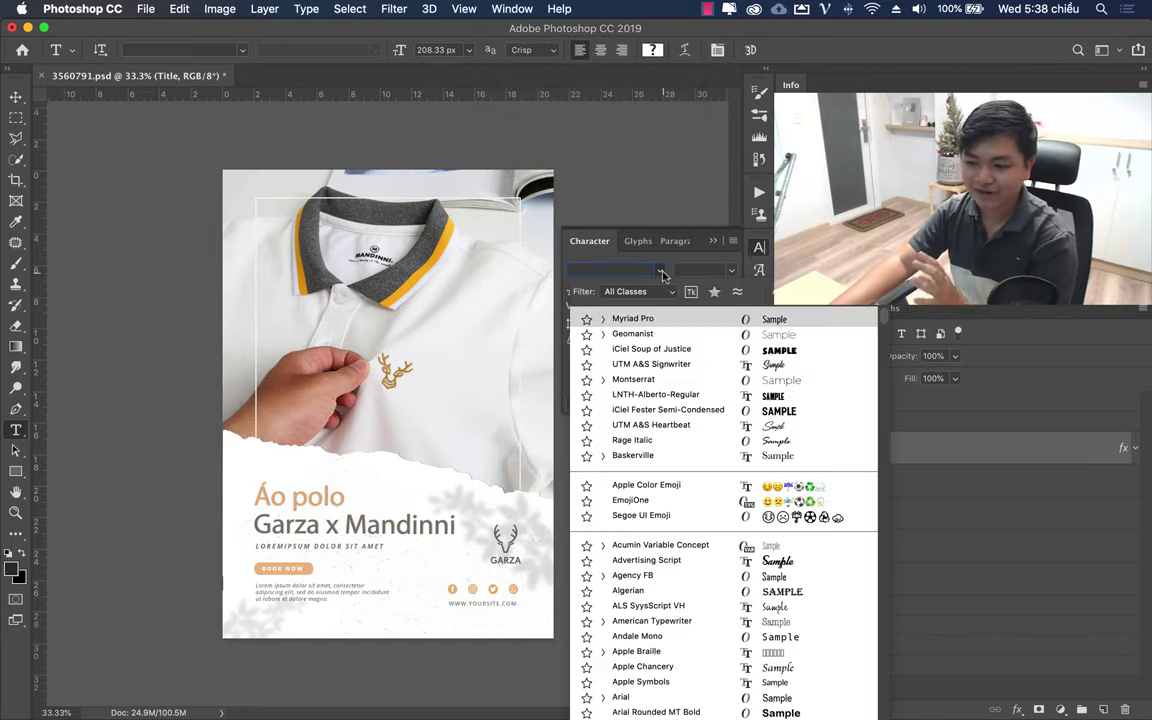
pyautogui.click(660, 271)
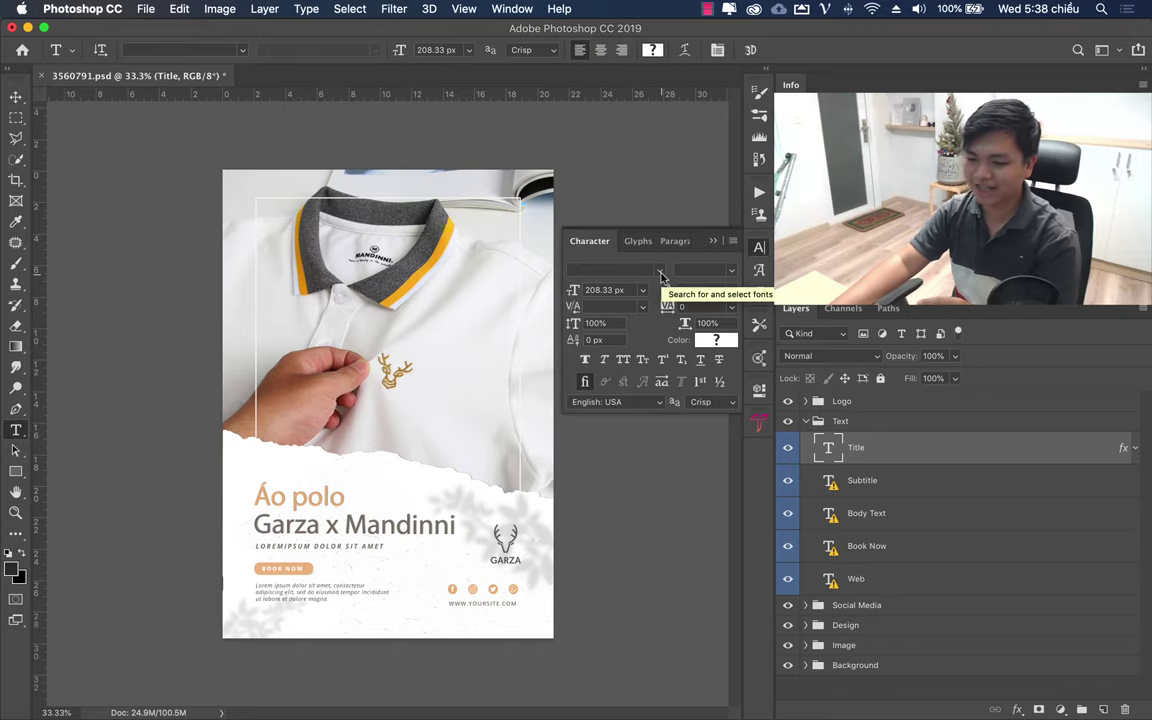
pyautogui.click(660, 271)
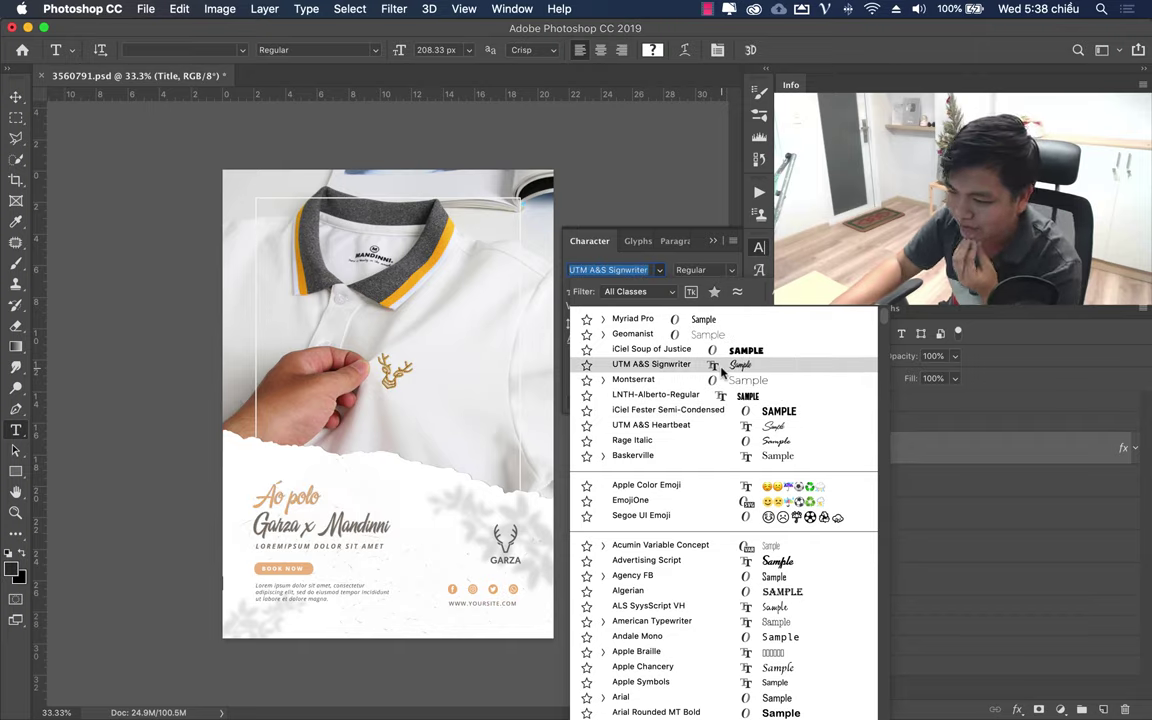
pyautogui.press('Return')
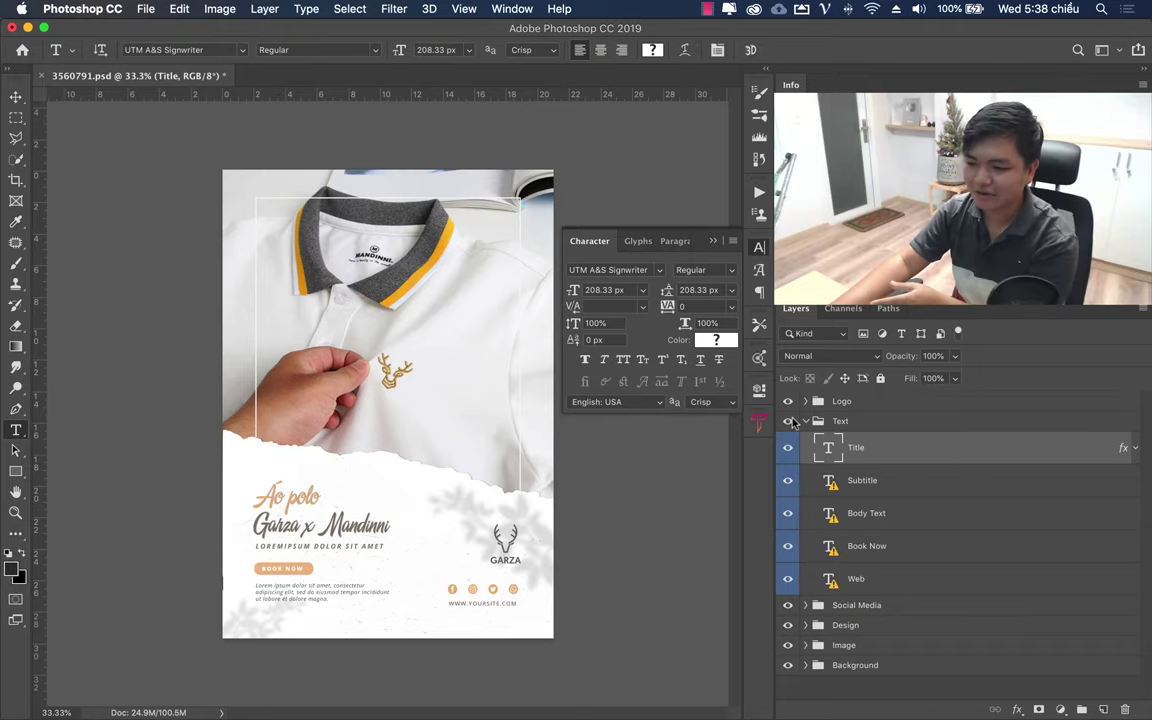
# Step: Set the 'Áo polo' line in Geomanist and retype its accented Á
pyautogui.moveTo(255, 497); pyautogui.dragTo(318, 499)
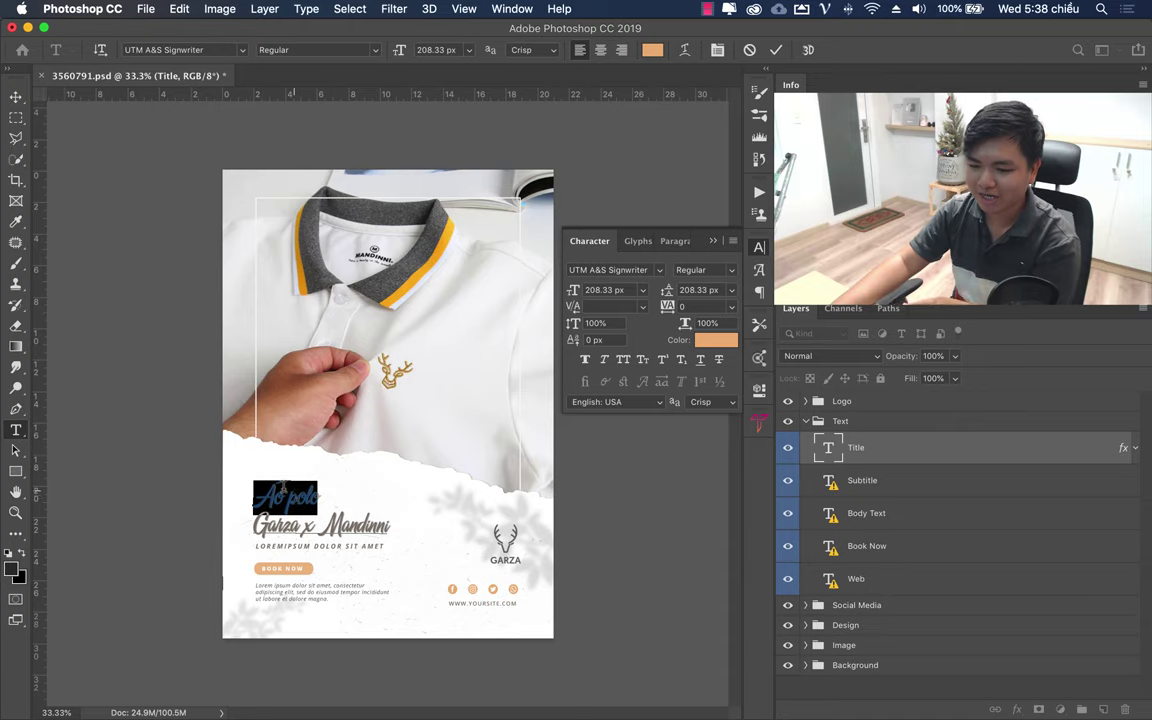
pyautogui.click(659, 271)
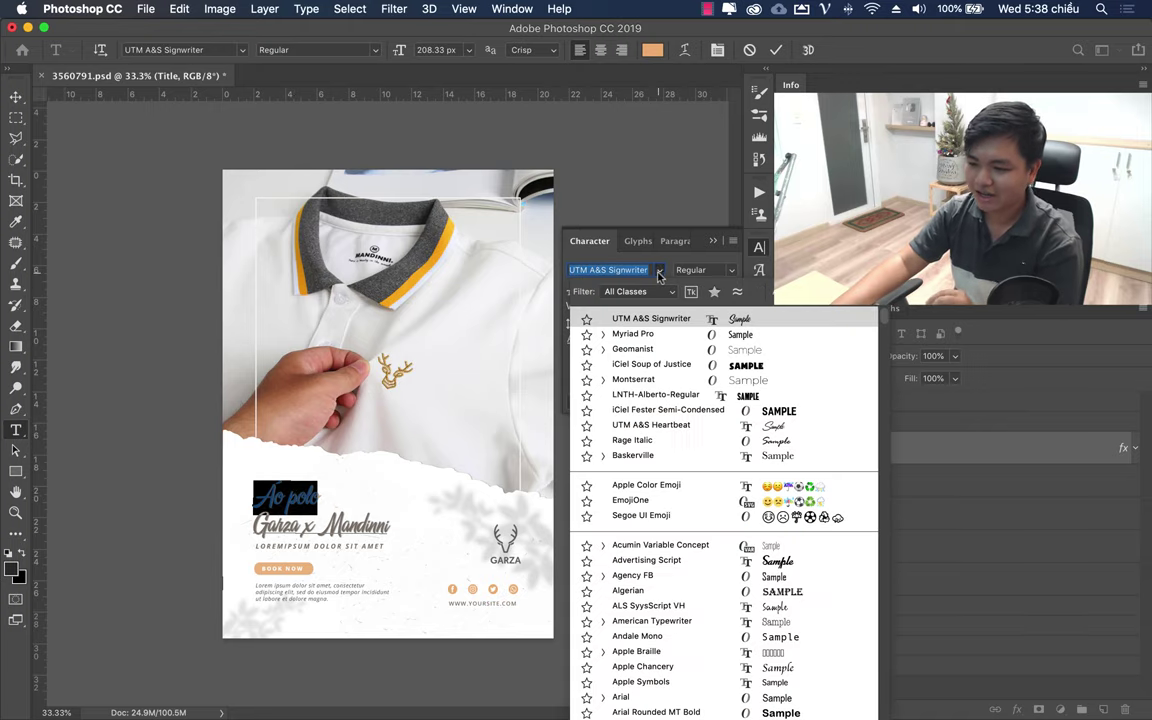
pyautogui.click(640, 349)
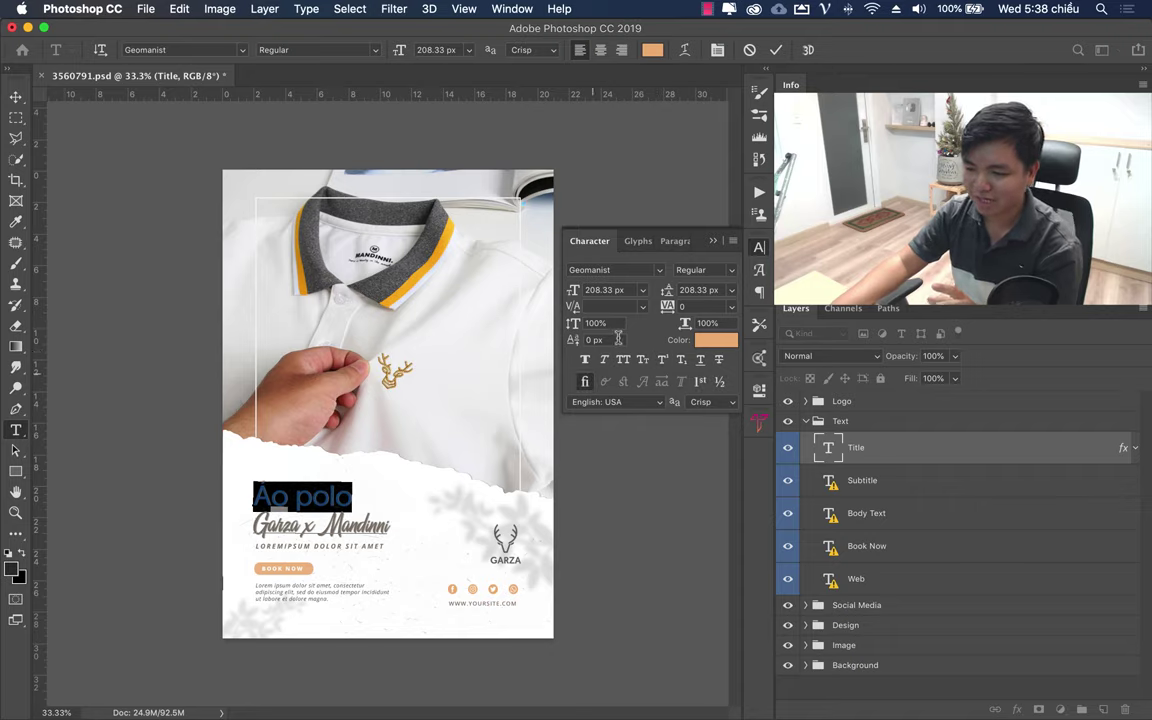
pyautogui.click(271, 497)
pyautogui.write('Á')
pyautogui.doubleClick(308, 497)
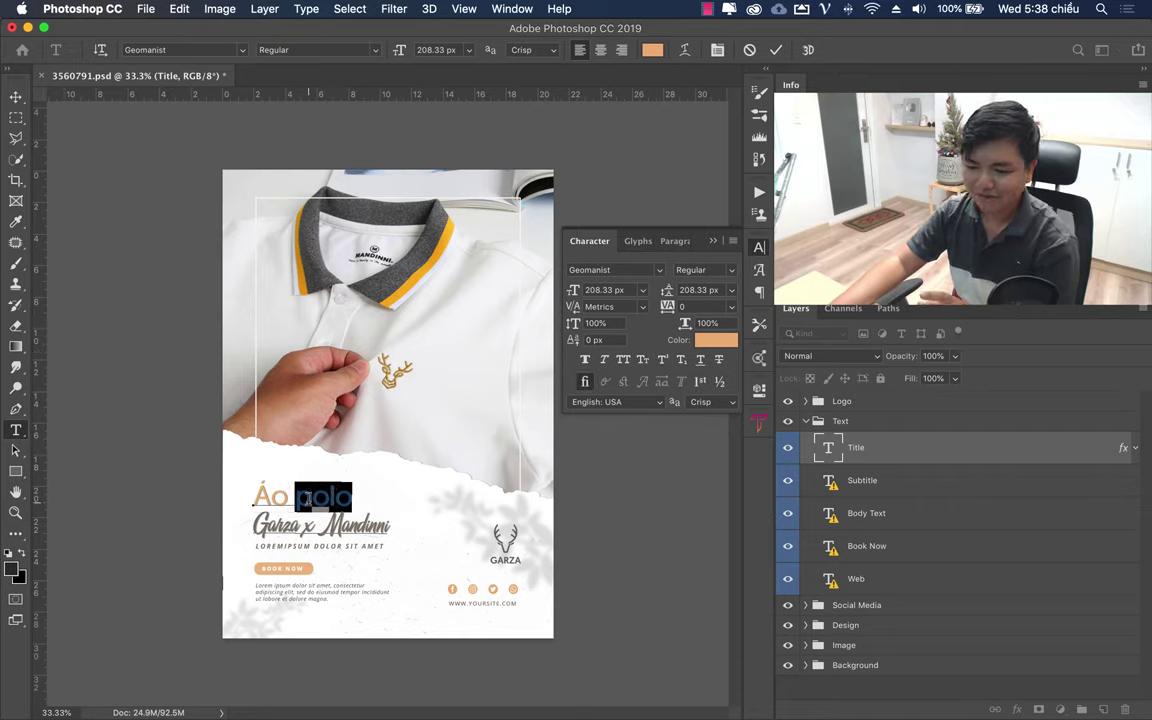
pyautogui.click(308, 497)
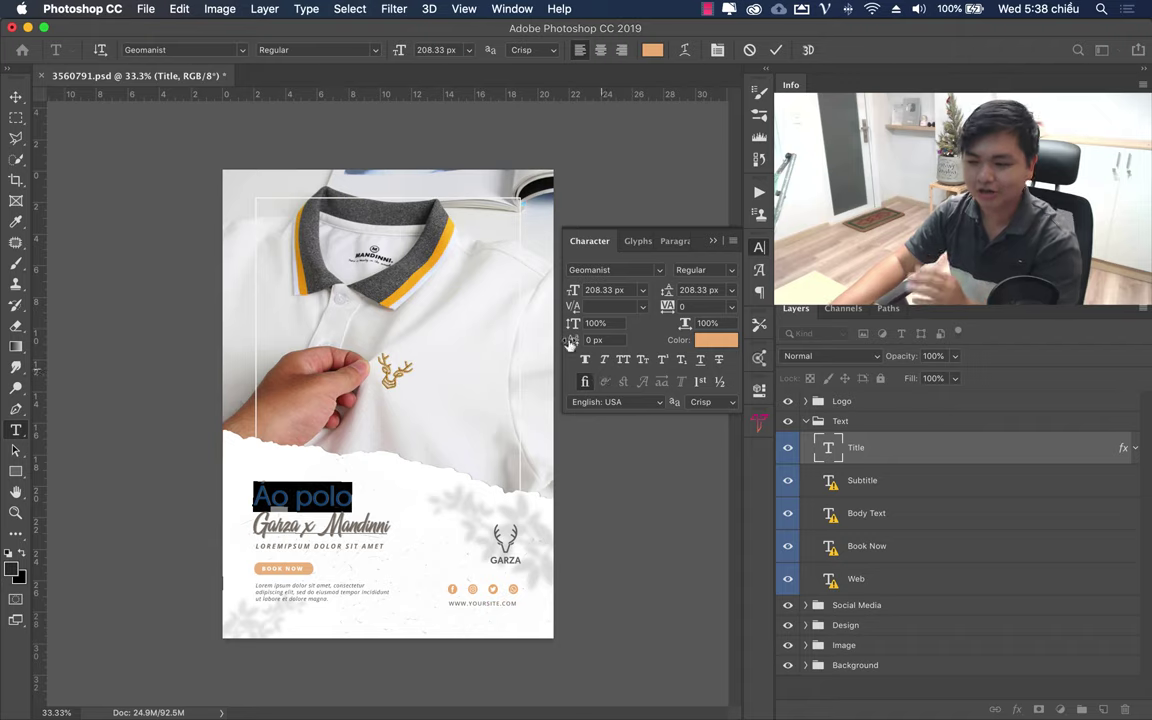
# Step: Shrink 'Áo polo', enlarge 'Garza x Mandinni' to 260.33 px, and adjust the leading
pyautogui.moveTo(573, 290)
pyautogui.mouseDown()
pyautogui.moveTo(552, 295)
pyautogui.moveTo(490, 268)
pyautogui.mouseUp()
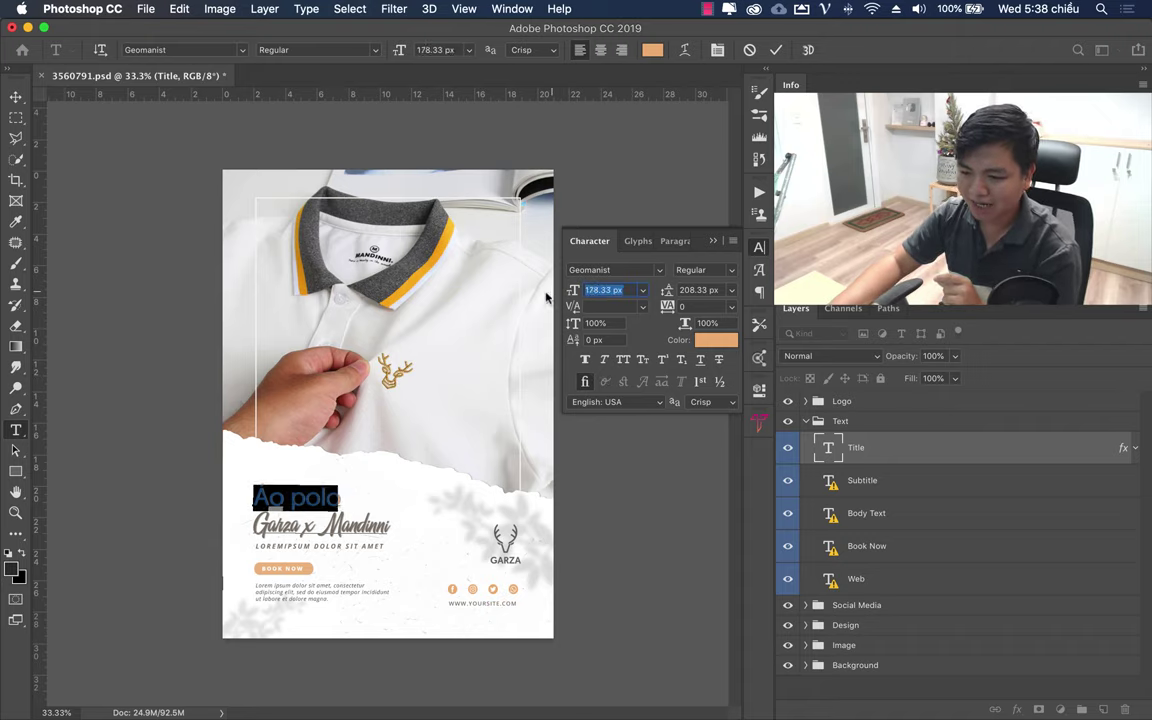
pyautogui.click(362, 526)
pyautogui.tripleClick(362, 526)
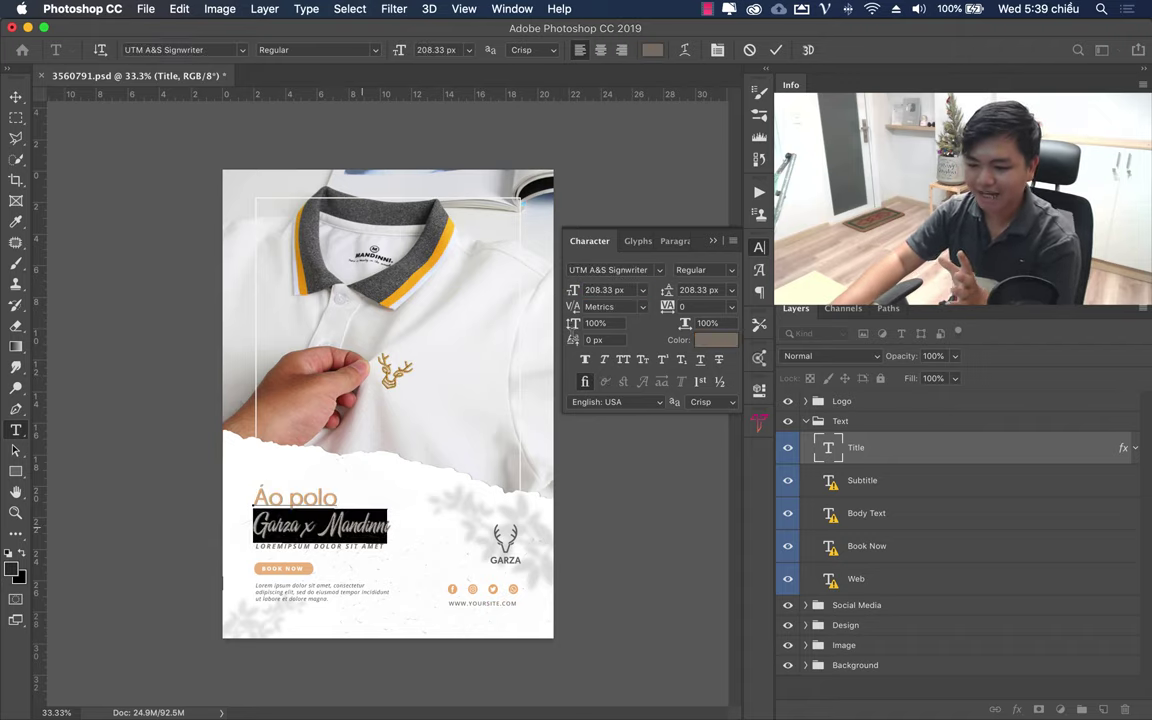
pyautogui.click(590, 290)
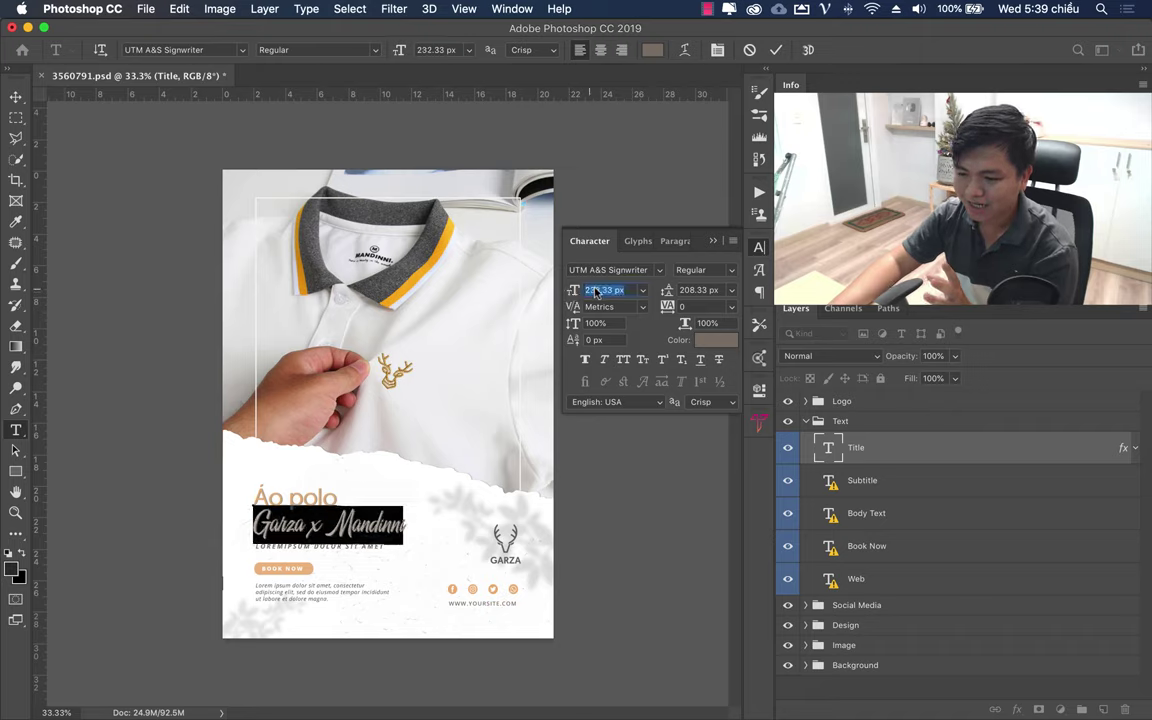
pyautogui.moveTo(590, 290); pyautogui.dragTo(611, 290)
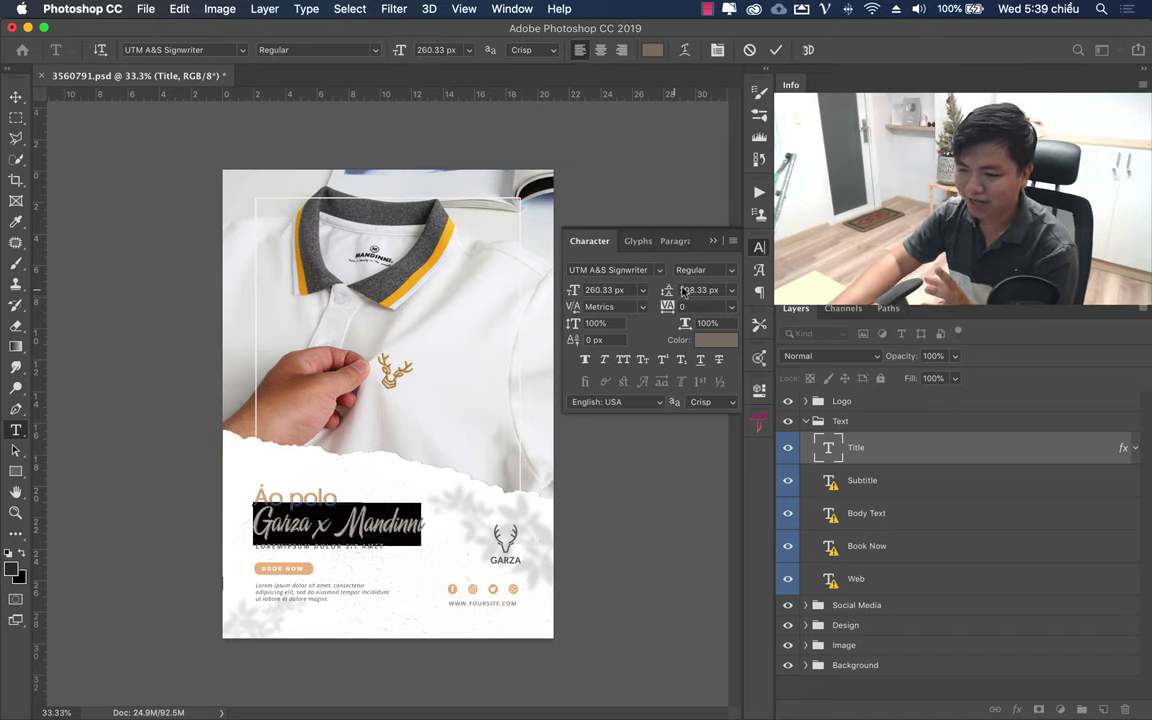
pyautogui.moveTo(670, 292)
pyautogui.mouseDown()
pyautogui.moveTo(692, 291)
pyautogui.moveTo(683, 289)
pyautogui.mouseUp()
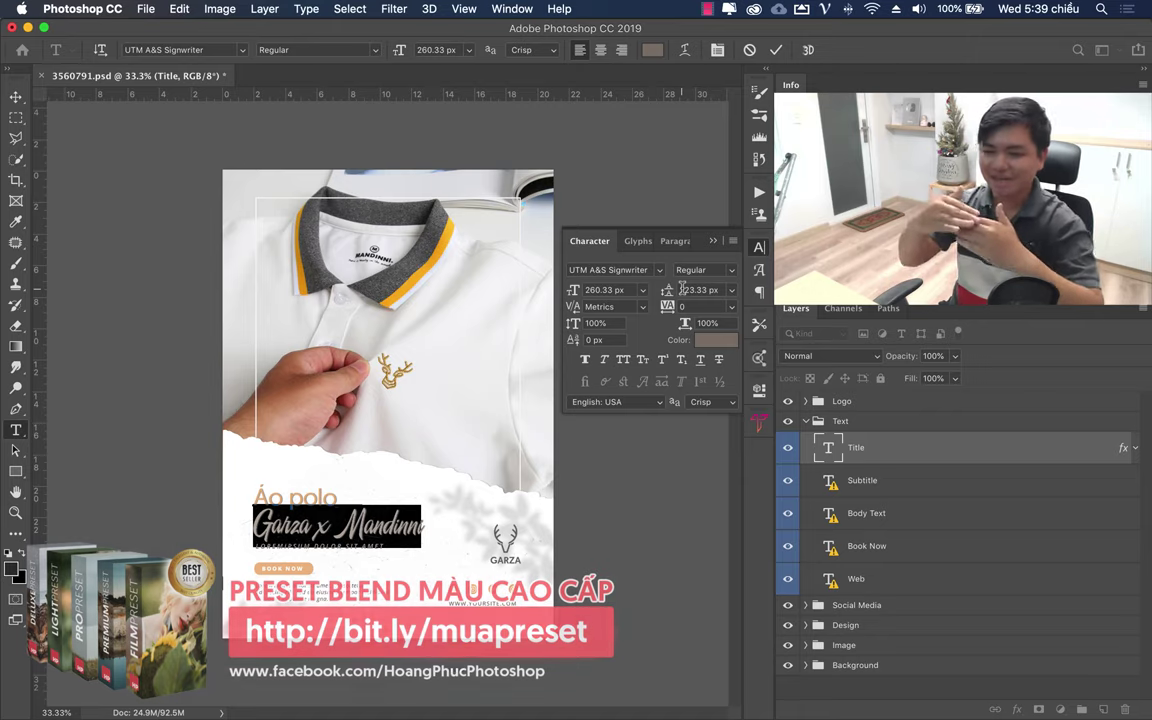
# Step: Commit the title edits, then edit the LOREMIPSUM subtitle, substituting Myriad Pro for its font
pyautogui.click(645, 215)
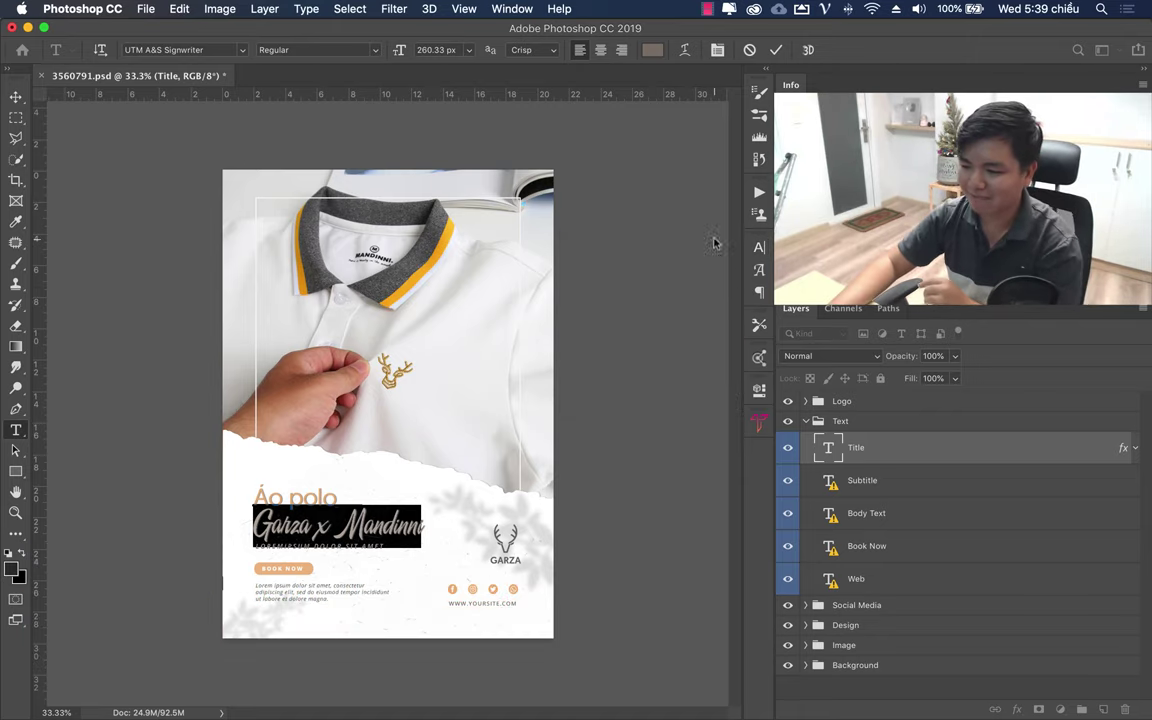
pyautogui.click(181, 571)
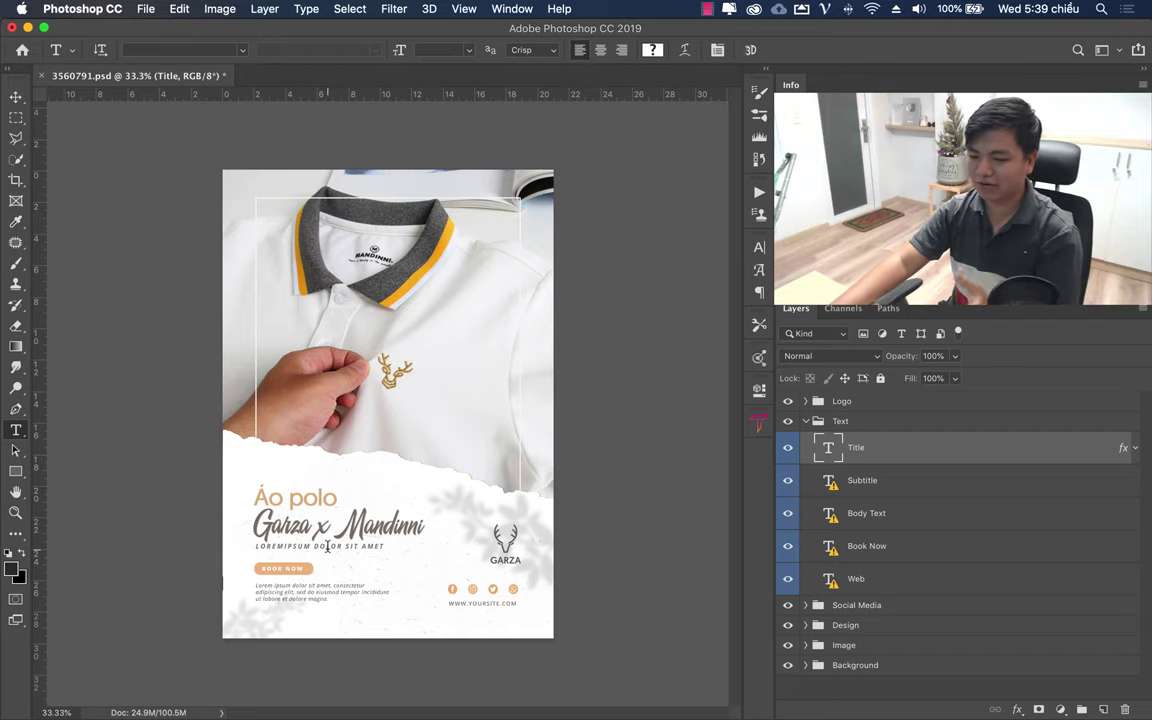
pyautogui.click(327, 546)
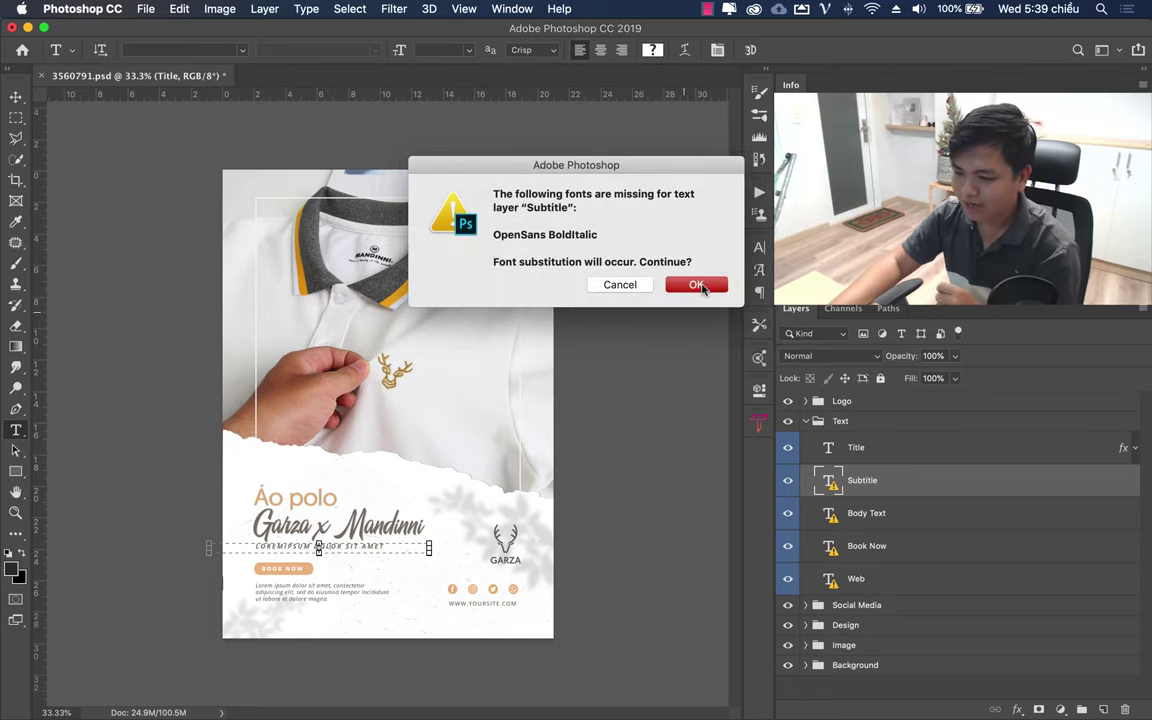
pyautogui.click(702, 287)
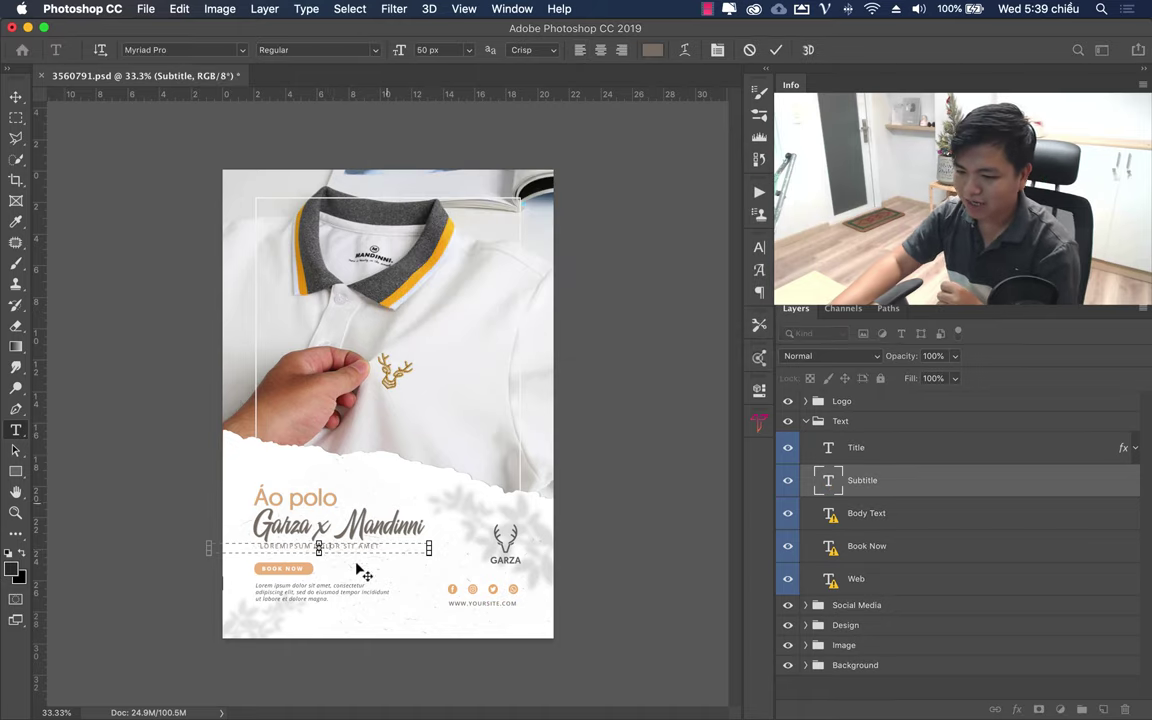
# Step: Delete the Lorem ipsum Subtitle layer from the poster
pyautogui.click(938, 480)
pyautogui.press('Delete')
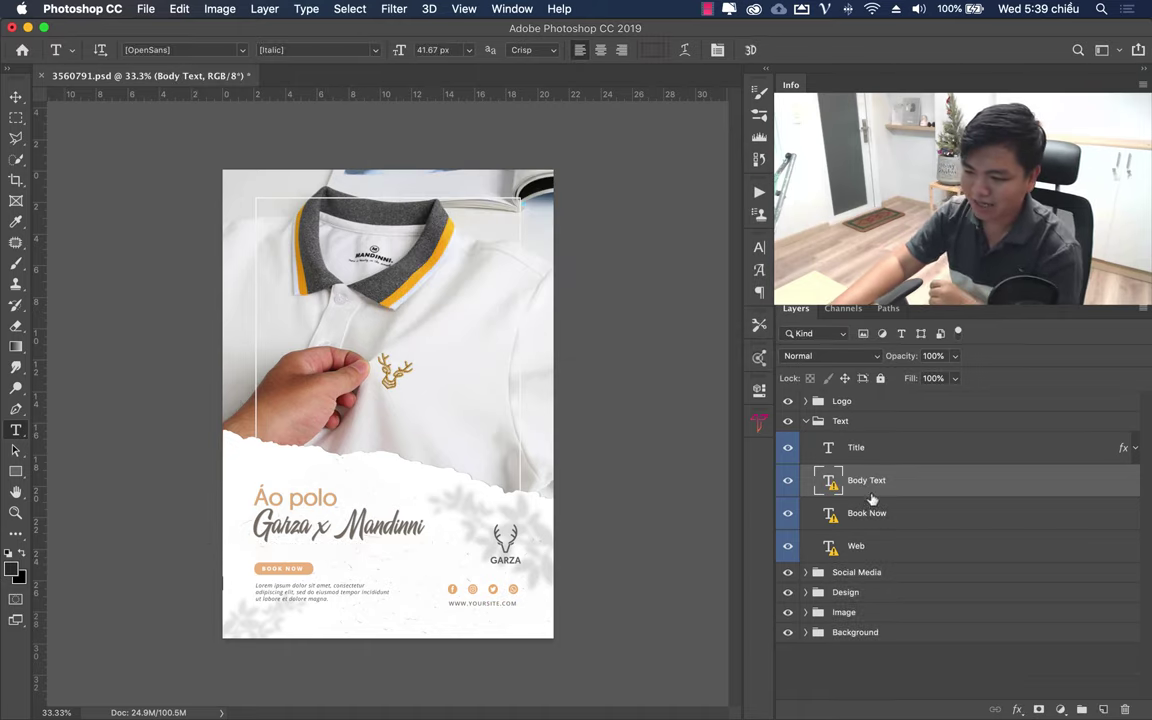
pyautogui.click(787, 485)
pyautogui.click(787, 480)
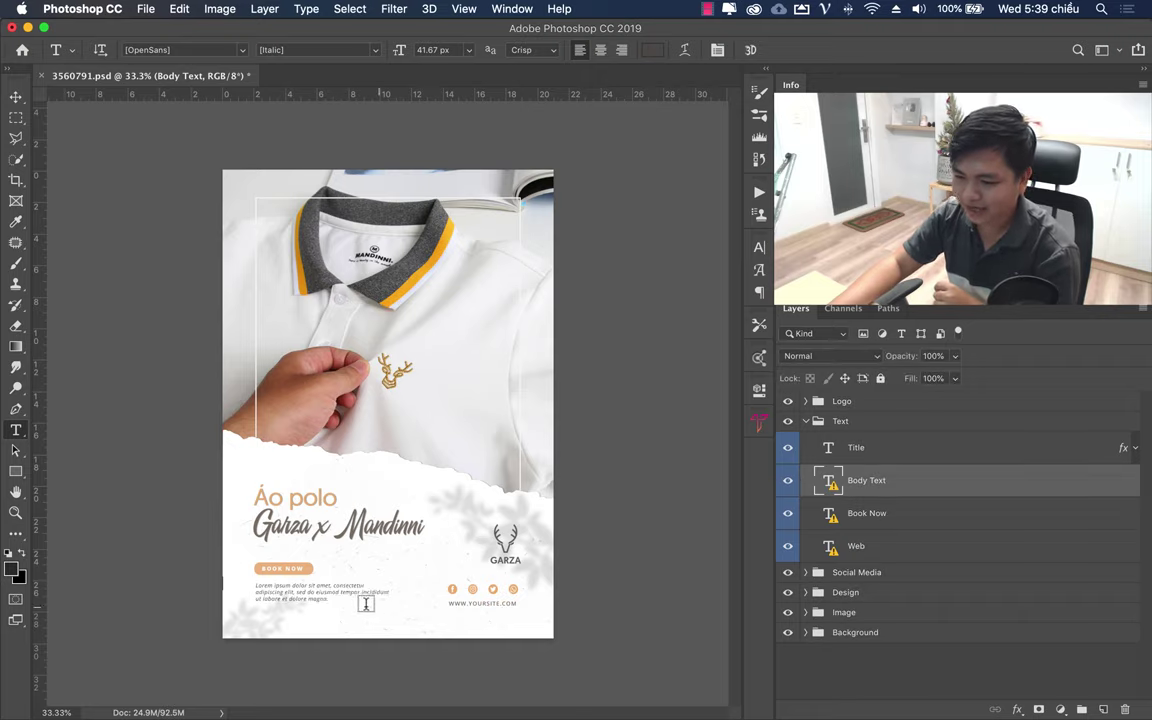
# Step: Replace the body text with Vietnamese offer lines starting 'Giảm ngay - Freeship'
pyautogui.click(305, 545)
pyautogui.click(692, 285)
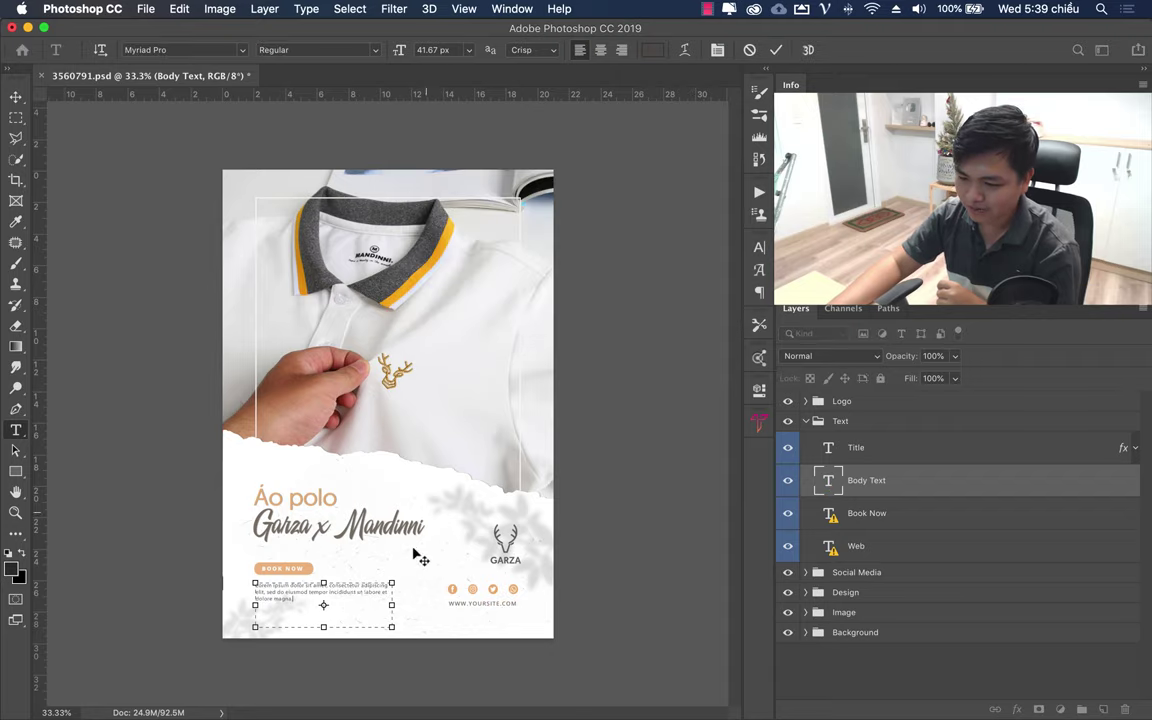
pyautogui.moveTo(338, 603); pyautogui.dragTo(185, 583)
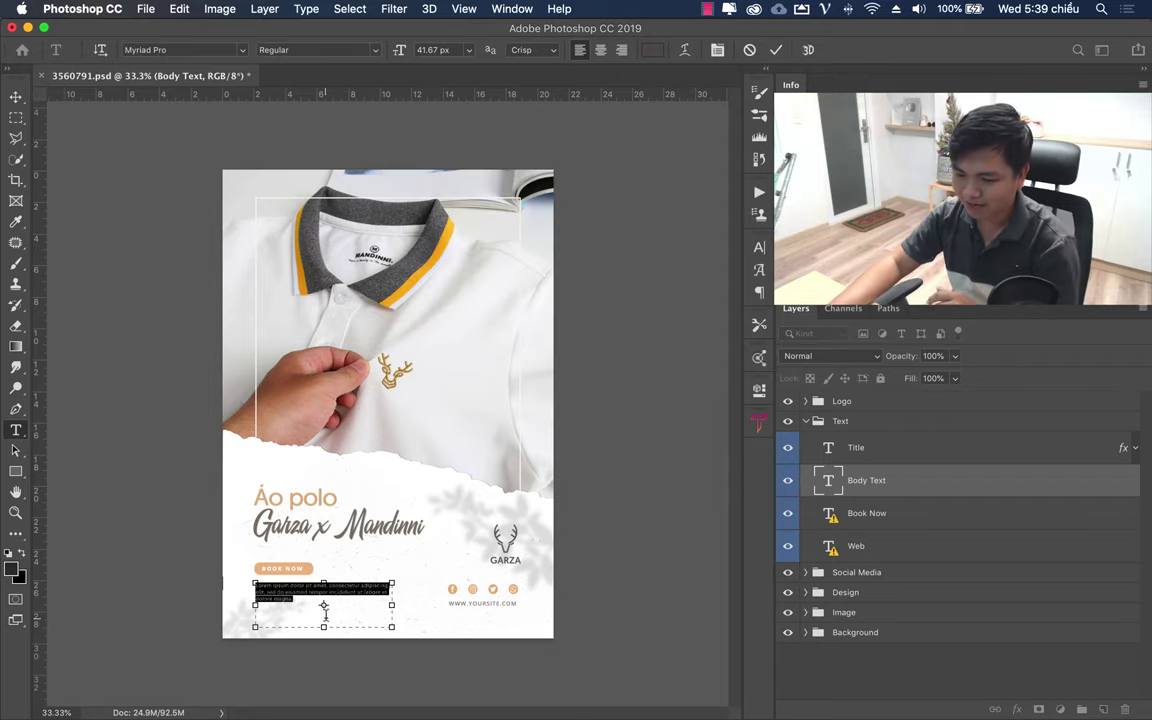
pyautogui.press('BackSpace')
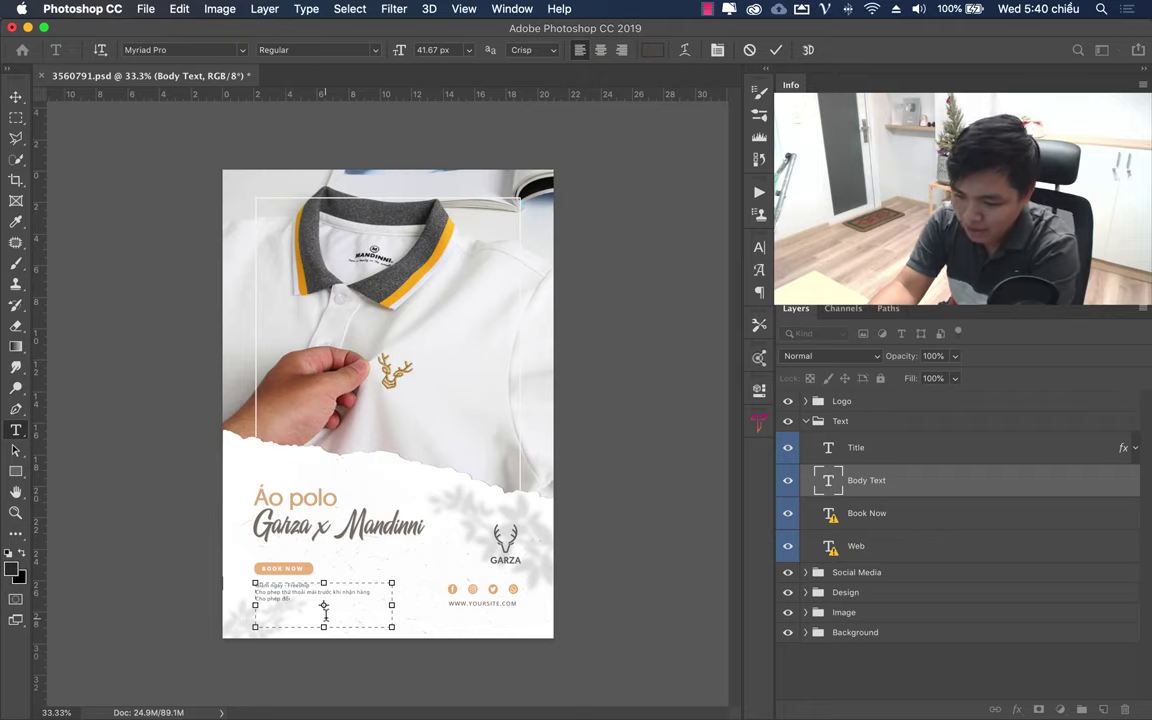
pyautogui.write(' trả không tính phí')
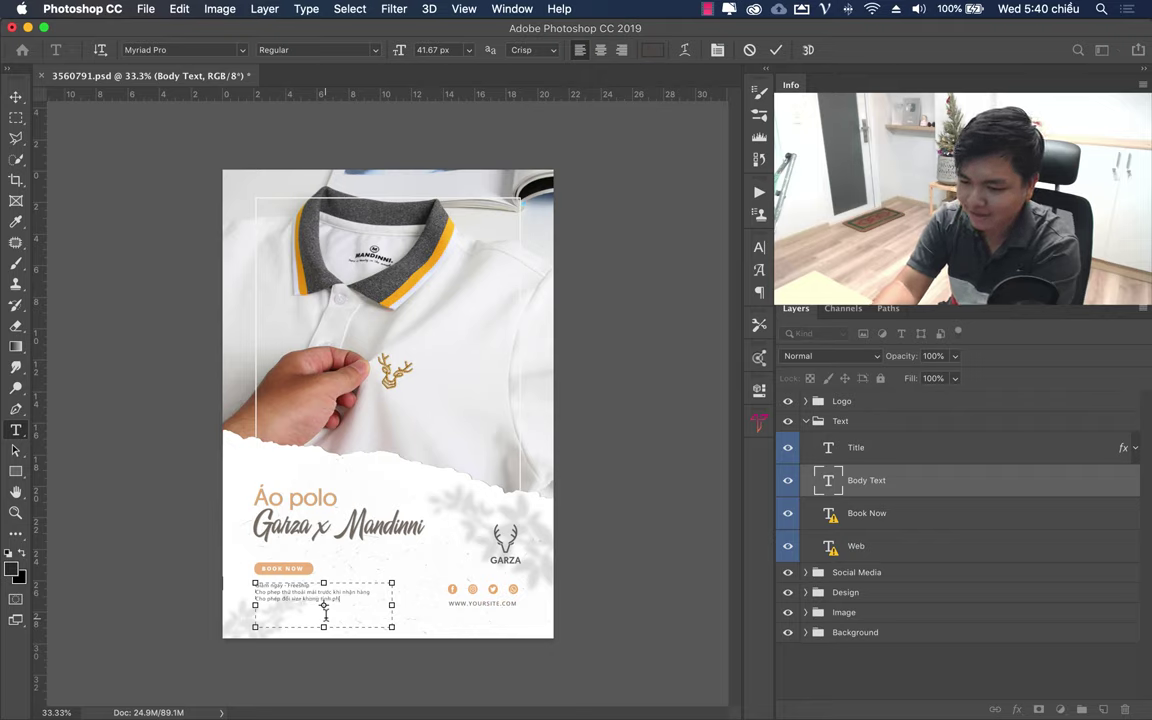
pyautogui.press('Escape')
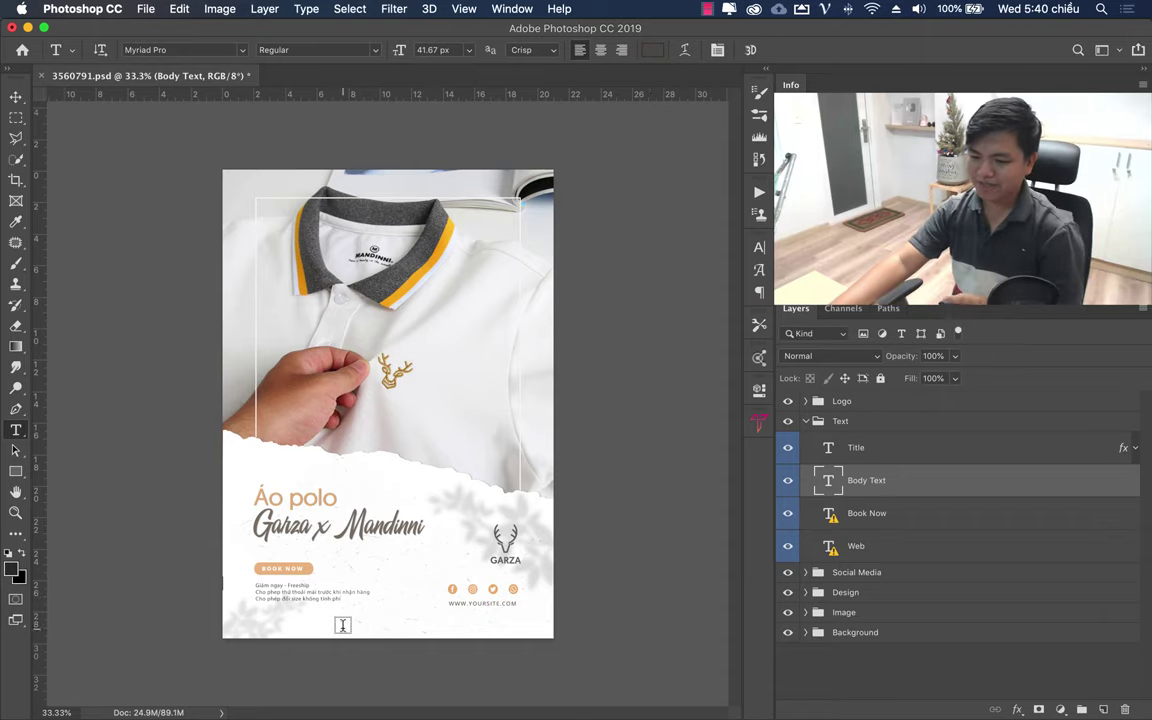
pyautogui.click(275, 566)
# Step: Retype the Book Now label as 'INBOX NGAY', undoing a trial enlargement
pyautogui.click(697, 285)
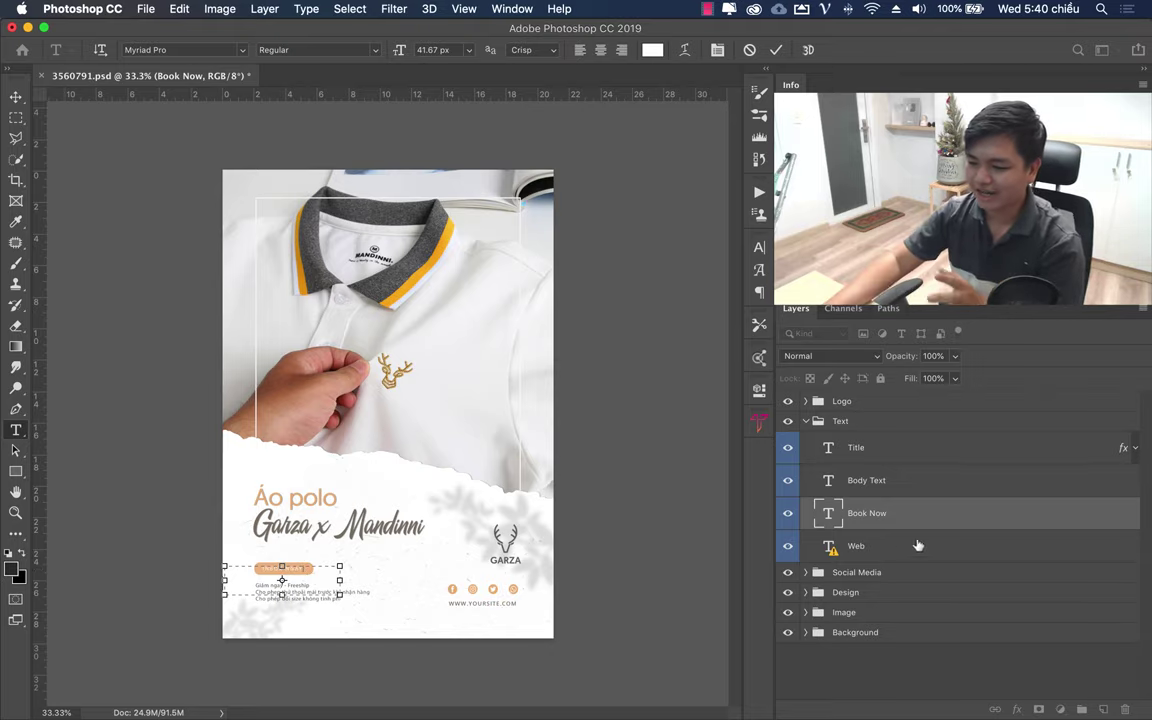
pyautogui.click(969, 517)
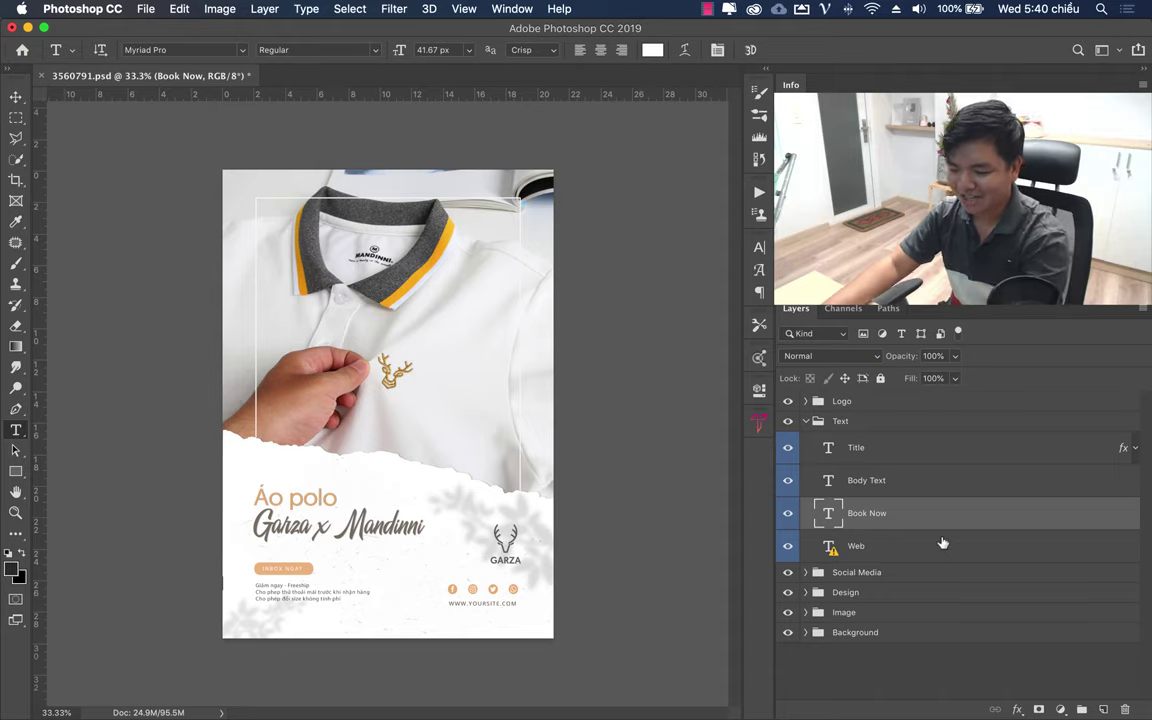
pyautogui.hotkey('ctrl', 't')
pyautogui.moveTo(345, 568); pyautogui.dragTo(411, 540)
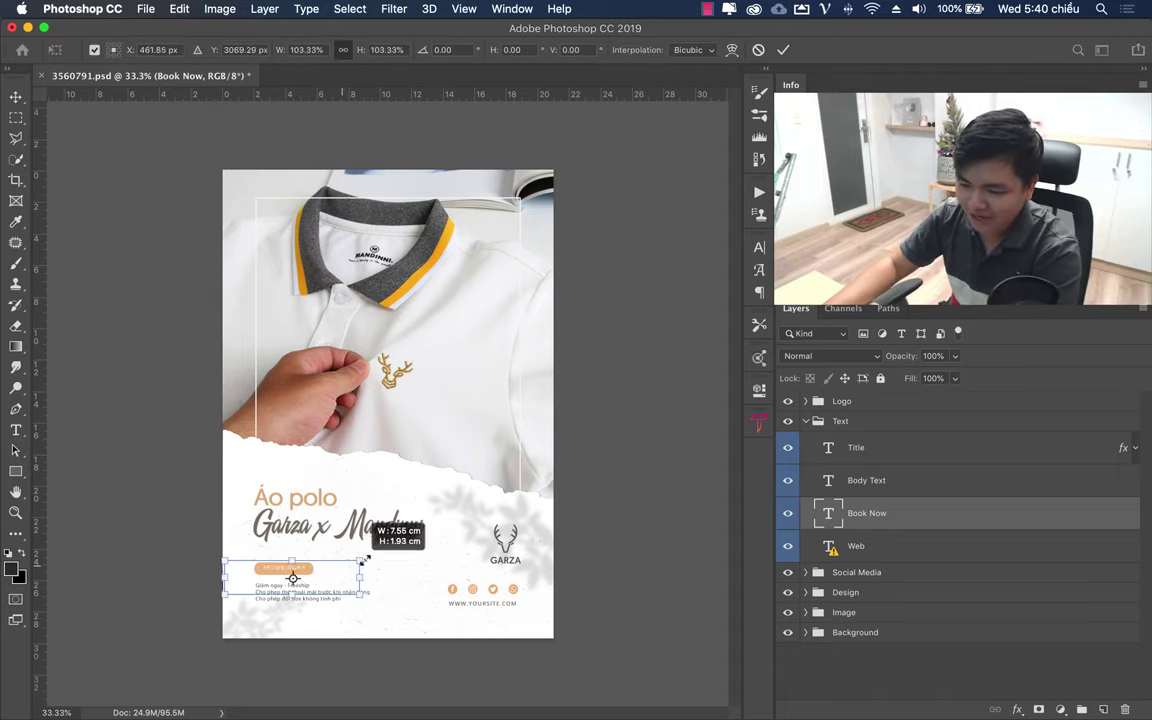
pyautogui.press('Return')
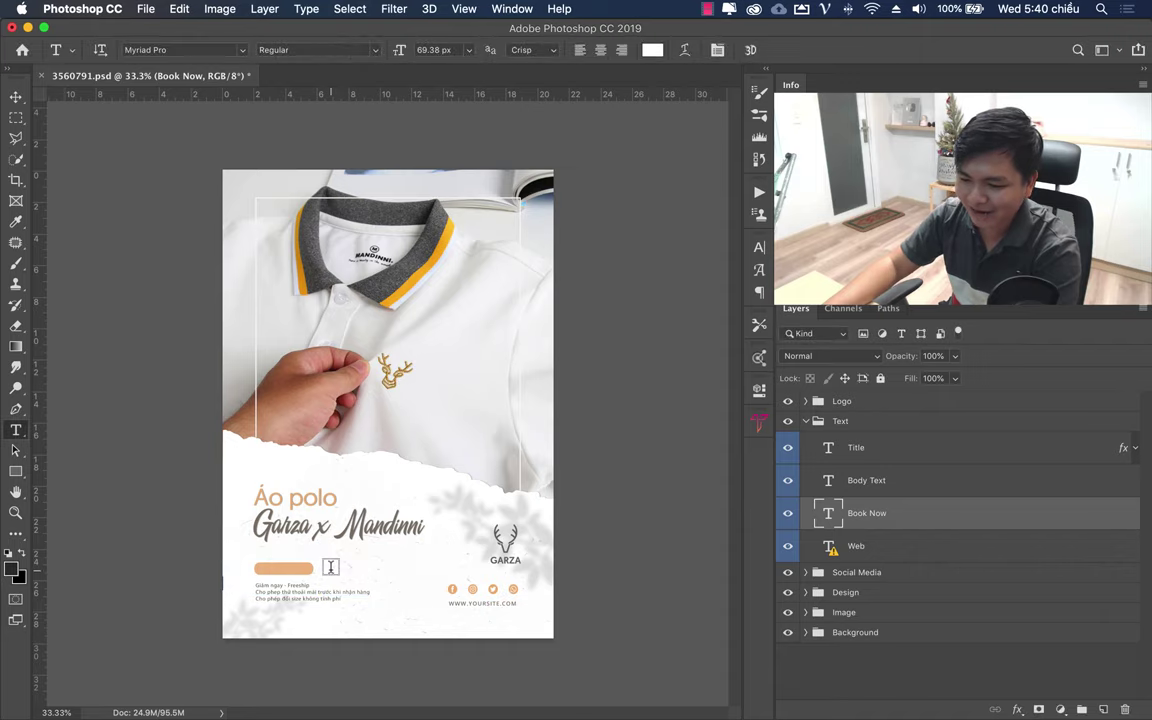
pyautogui.hotkey('ctrl', 'z')
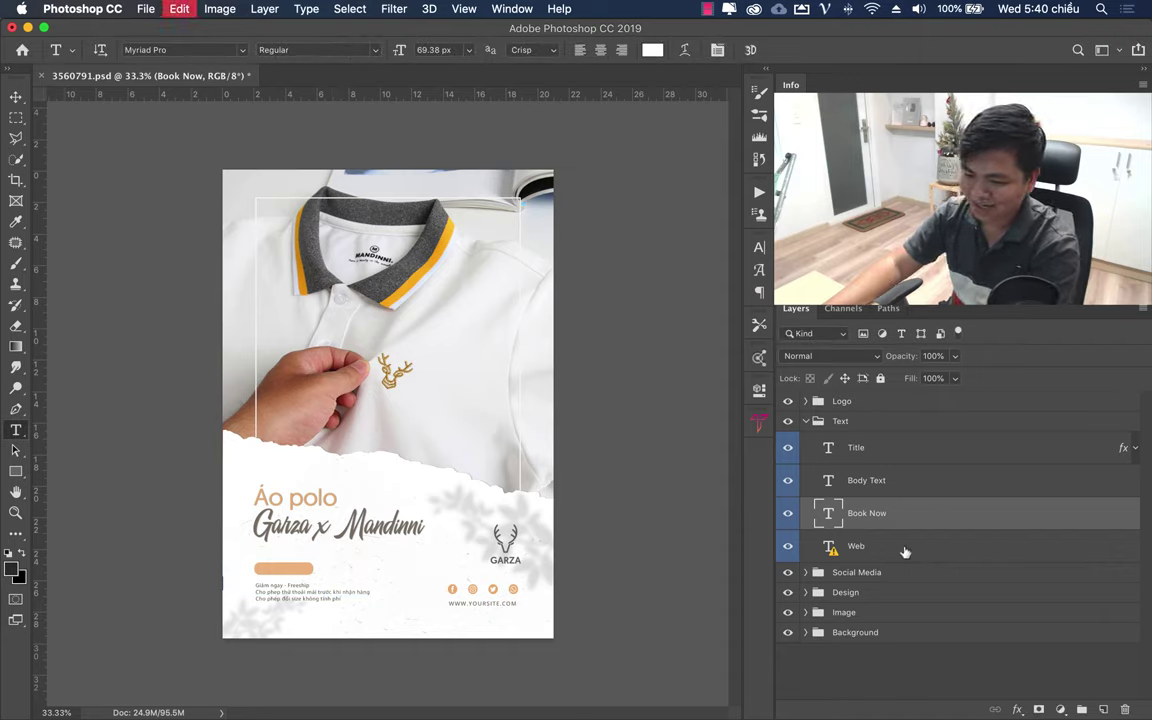
pyautogui.press('v')
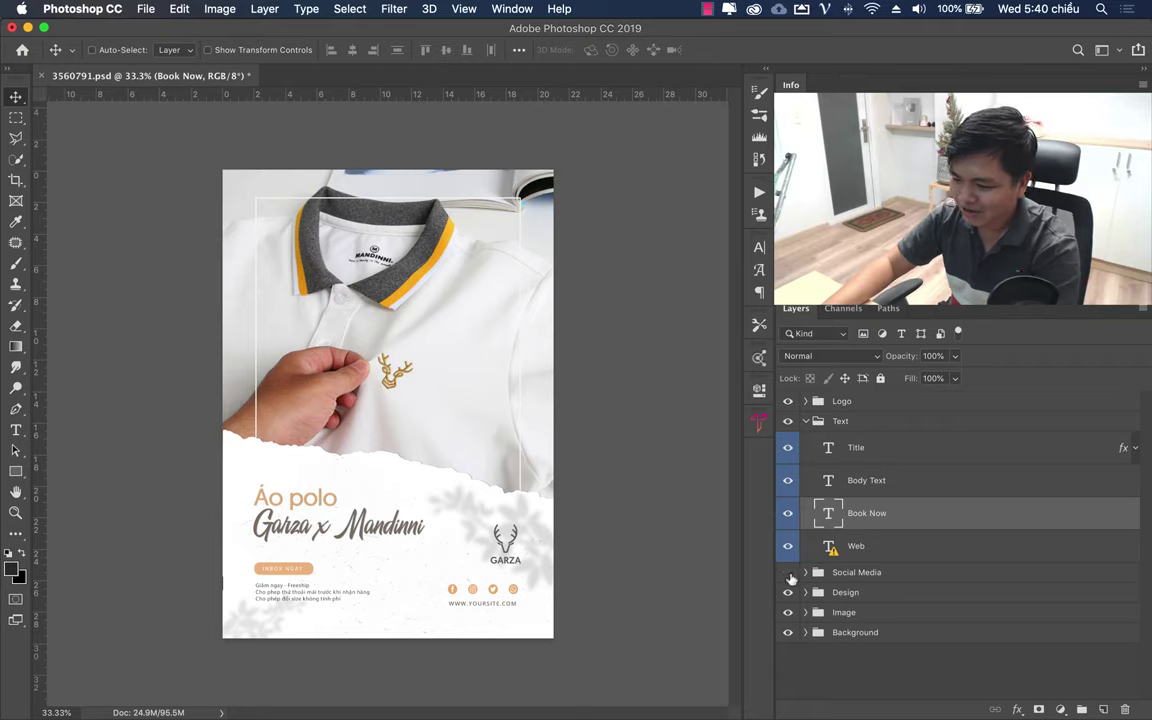
pyautogui.click(788, 572)
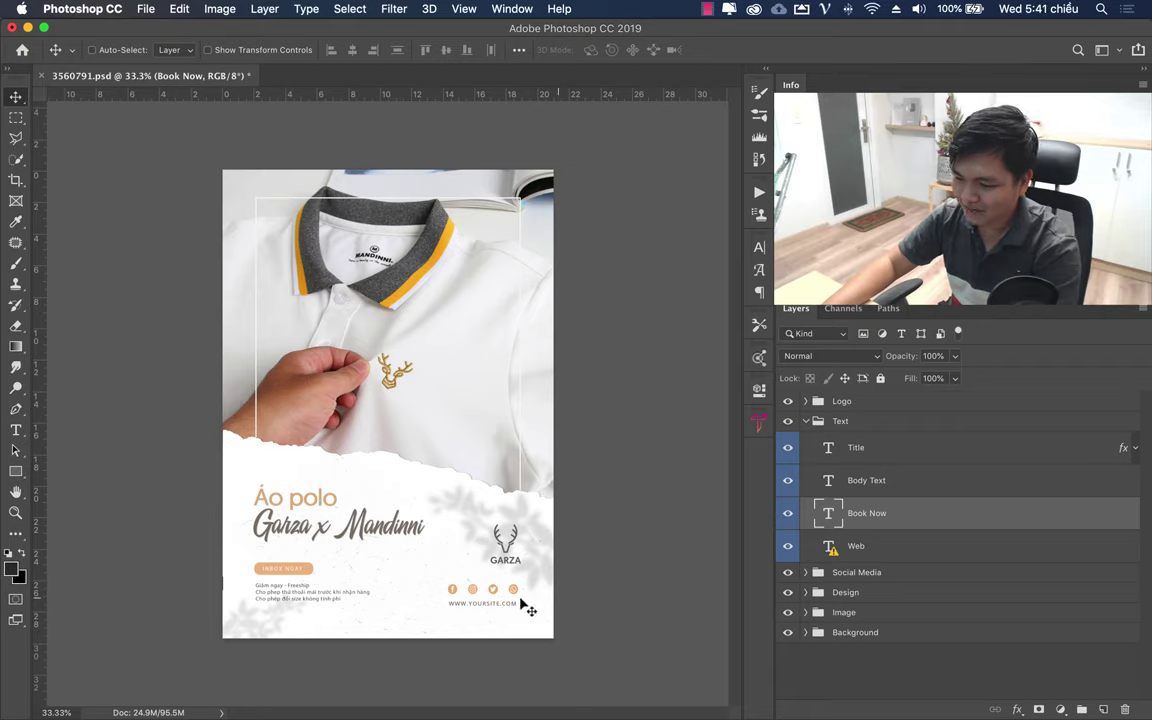
pyautogui.press('t')
pyautogui.click(492, 601)
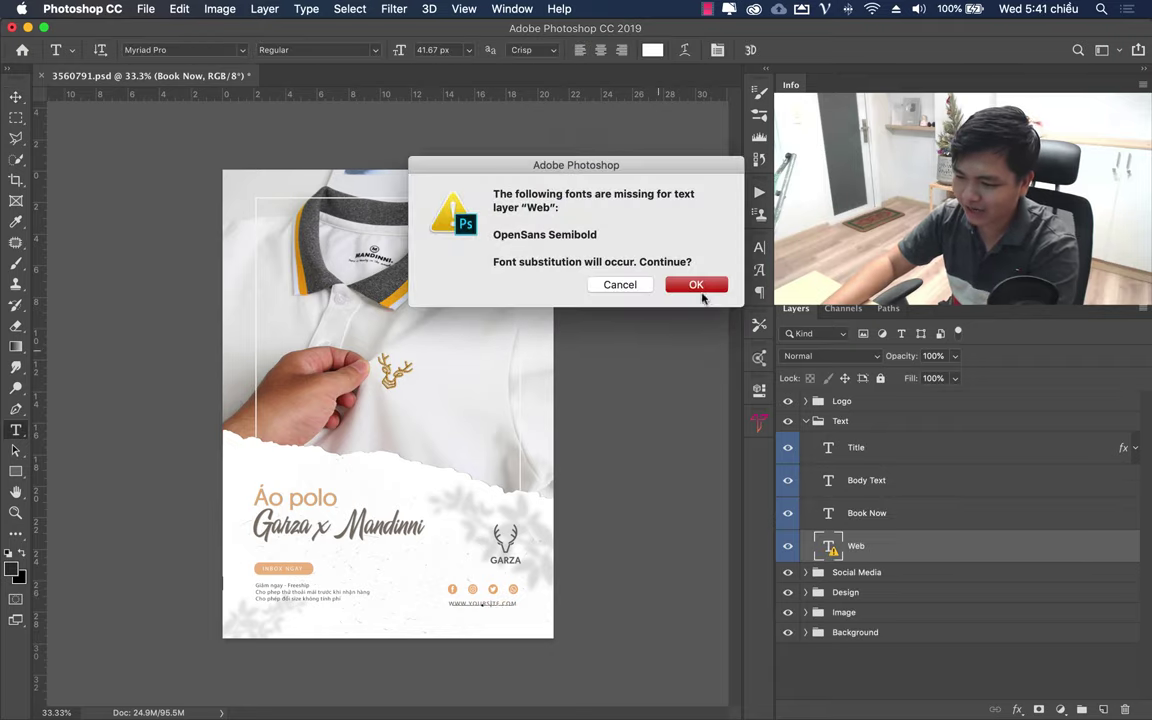
pyautogui.press('Return')
pyautogui.press('super+a')
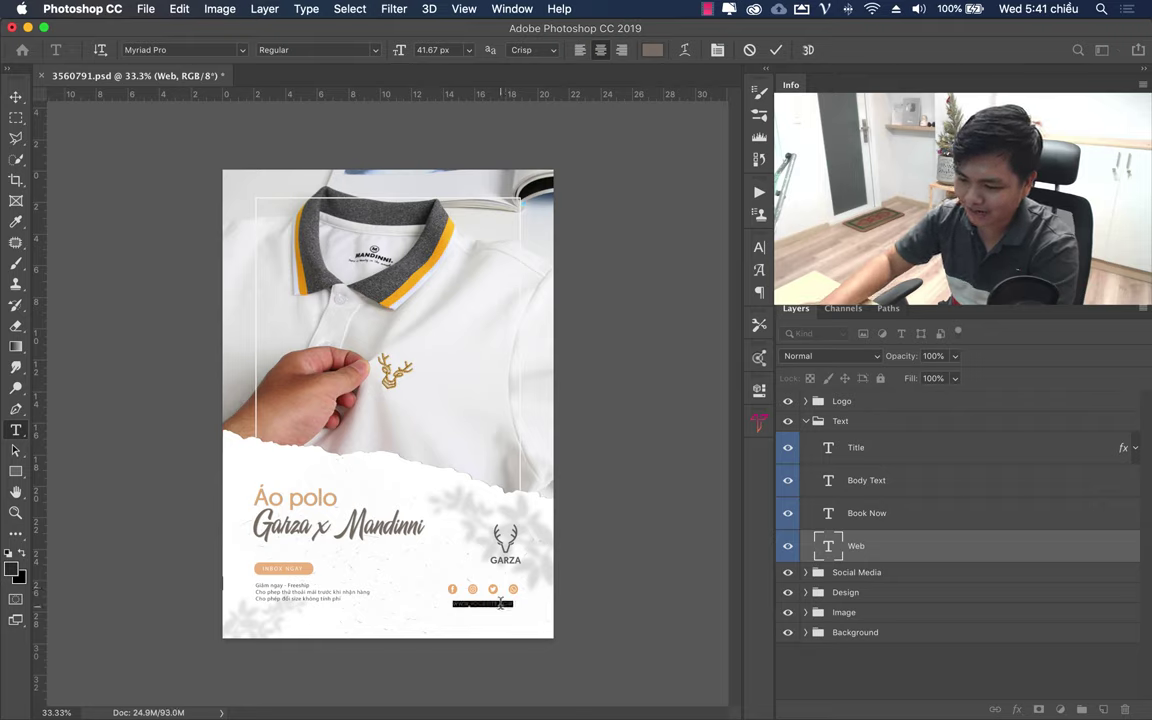
pyautogui.write('www.')
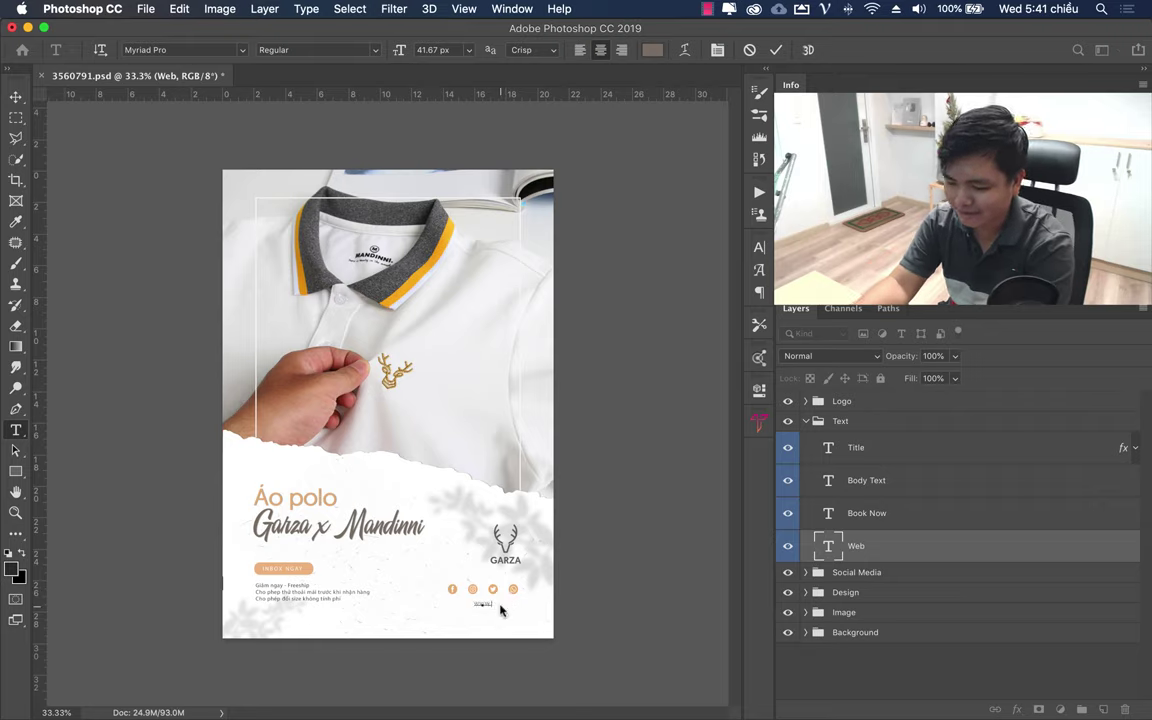
pyautogui.write('garz')
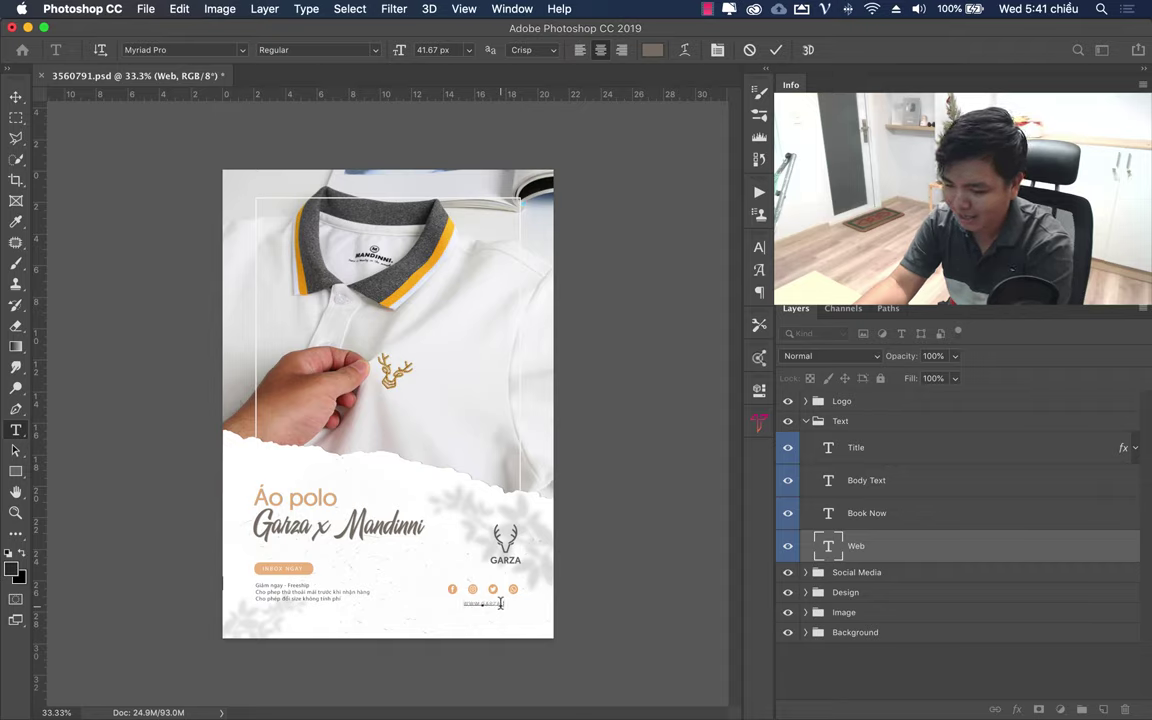
pyautogui.press('Escape')
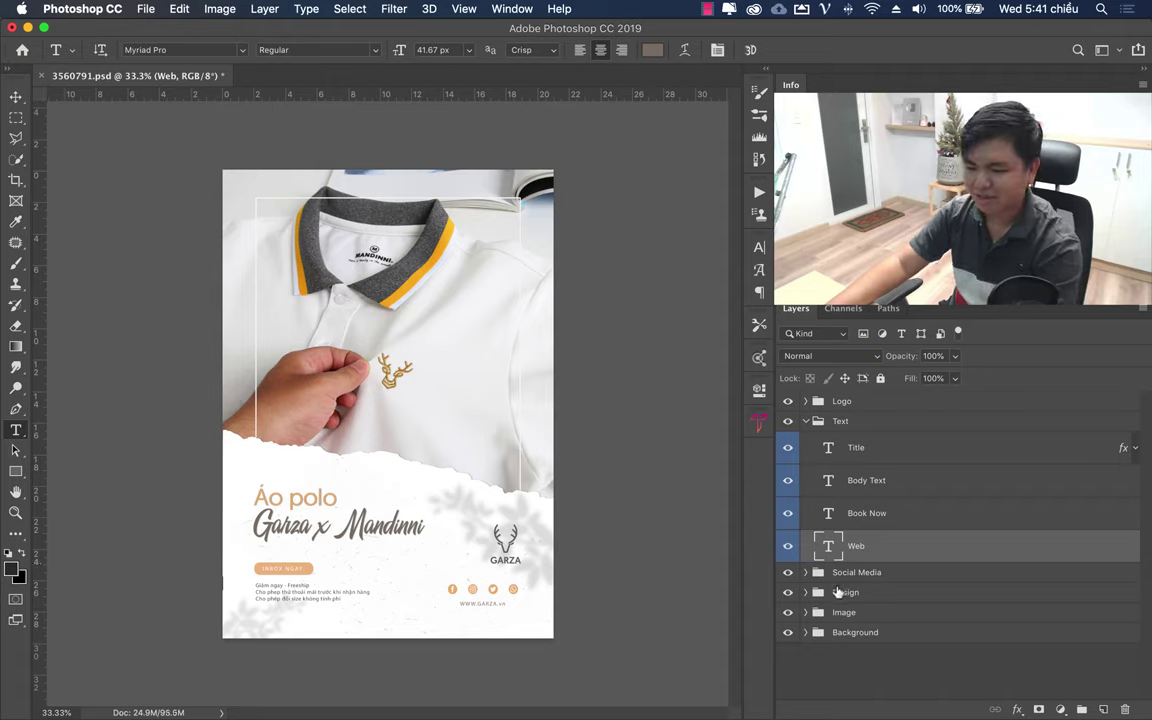
pyautogui.click(860, 574)
# Step: Expand the Design group and select the orange Button Rectangle layer
pyautogui.press('v')
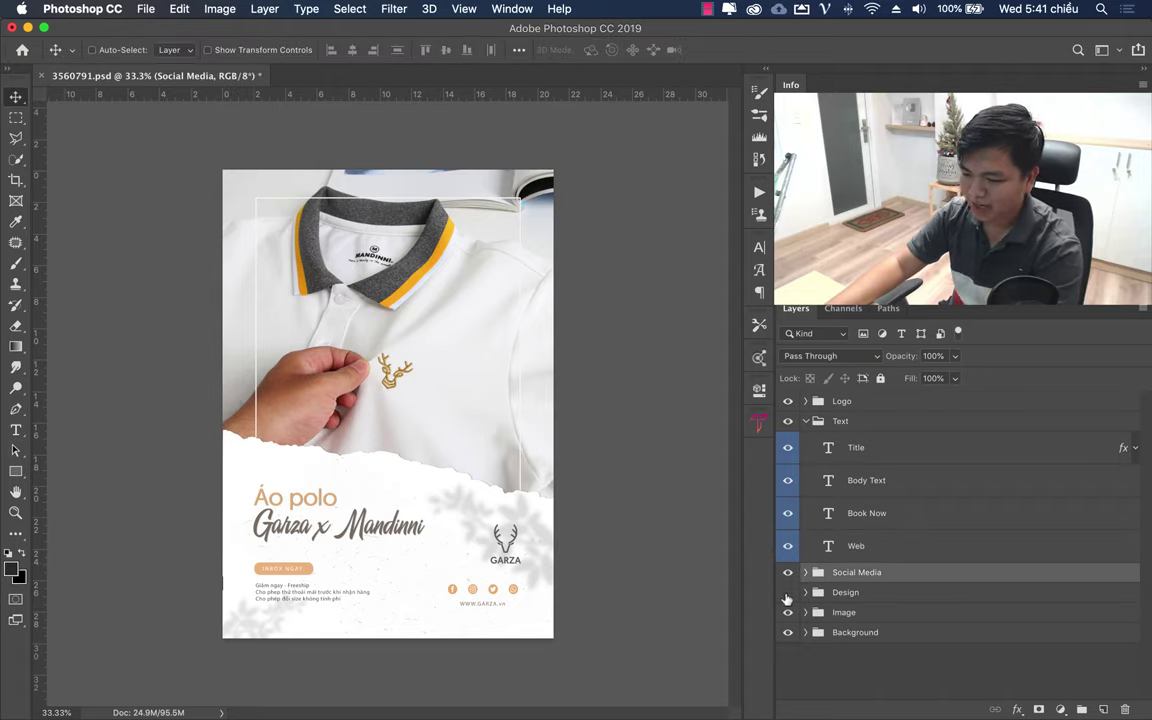
pyautogui.click(787, 594)
pyautogui.click(787, 594)
pyautogui.click(787, 594)
pyautogui.click(787, 594)
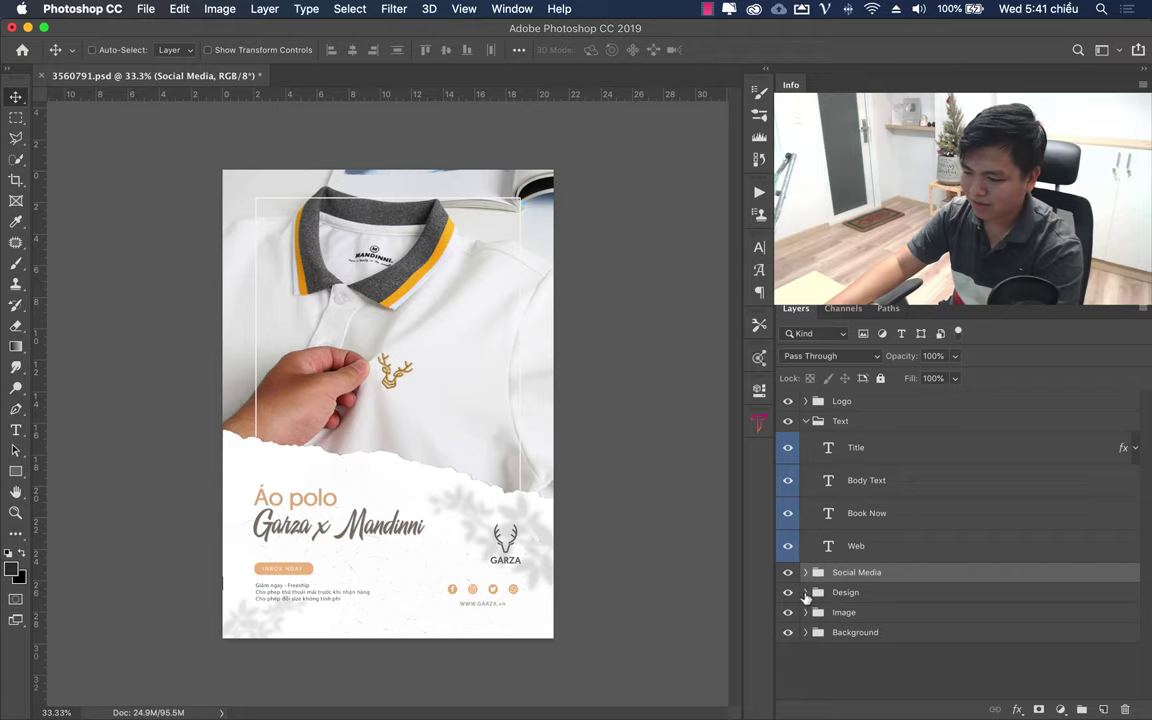
pyautogui.click(886, 594)
pyautogui.click(788, 593)
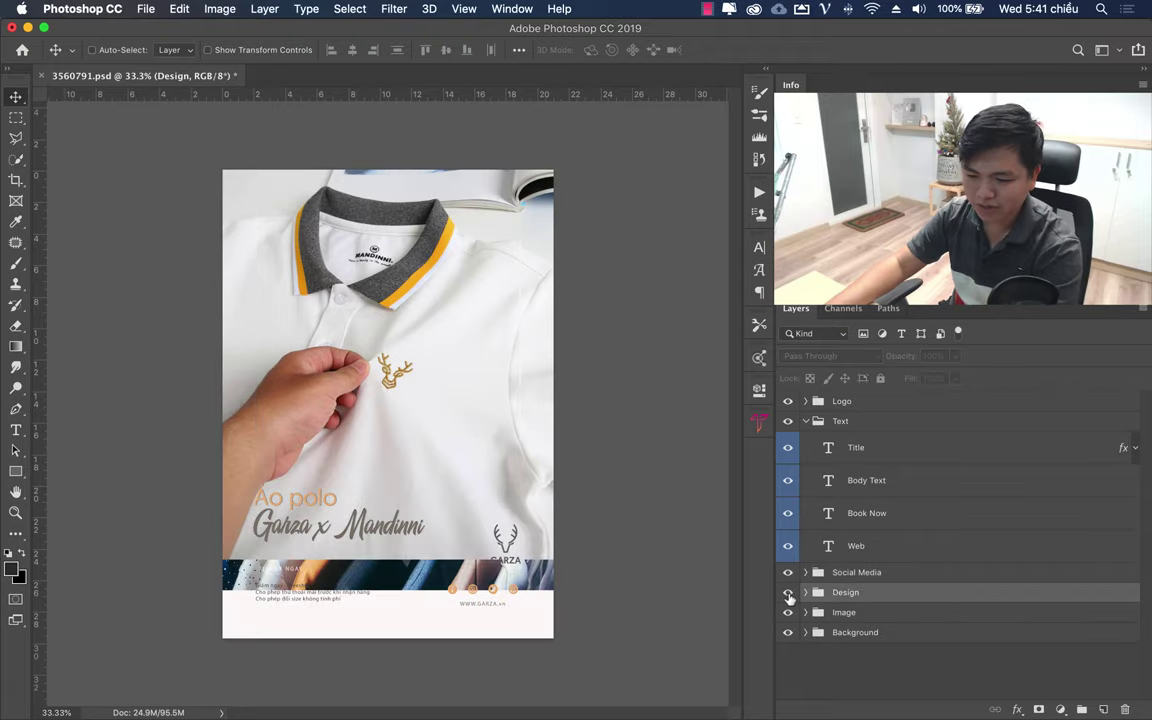
pyautogui.click(788, 593)
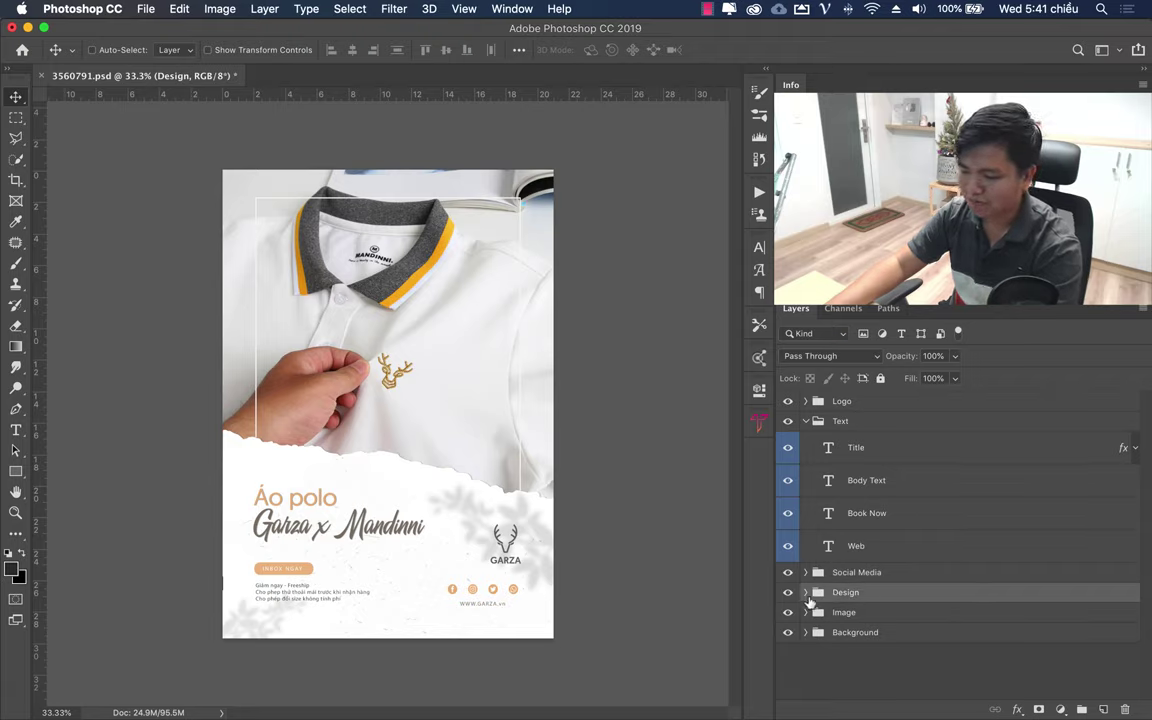
pyautogui.click(806, 594)
pyautogui.scroll(-3, 927, 590)
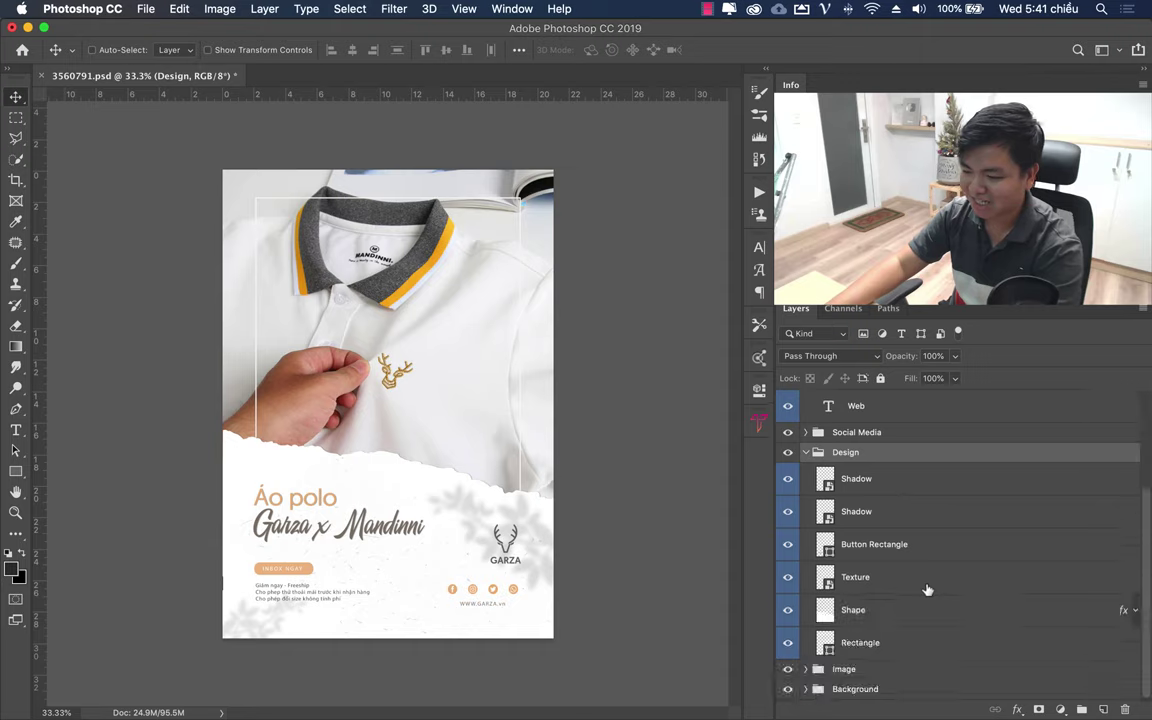
pyautogui.click(881, 555)
pyautogui.click(788, 546)
pyautogui.click(788, 546)
pyautogui.click(788, 546)
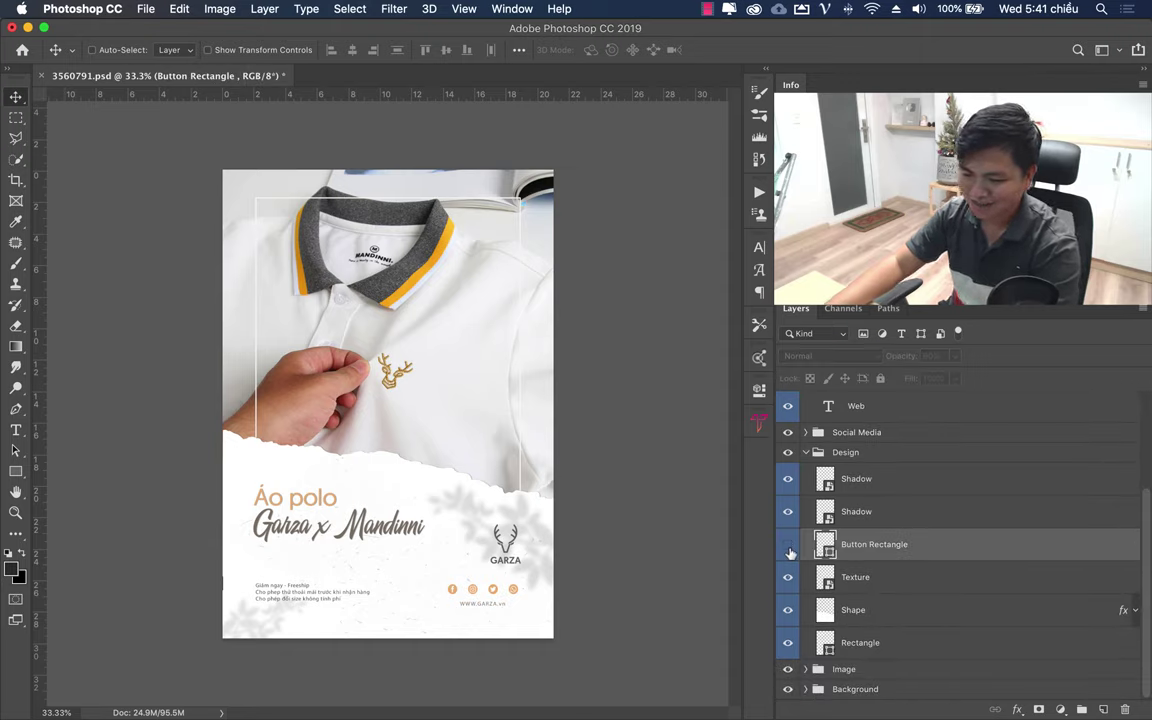
pyautogui.click(788, 546)
# Step: Enlarge the button rectangle to about 6.96 × 1.48 cm (~143% wider)
pyautogui.press('super+t')
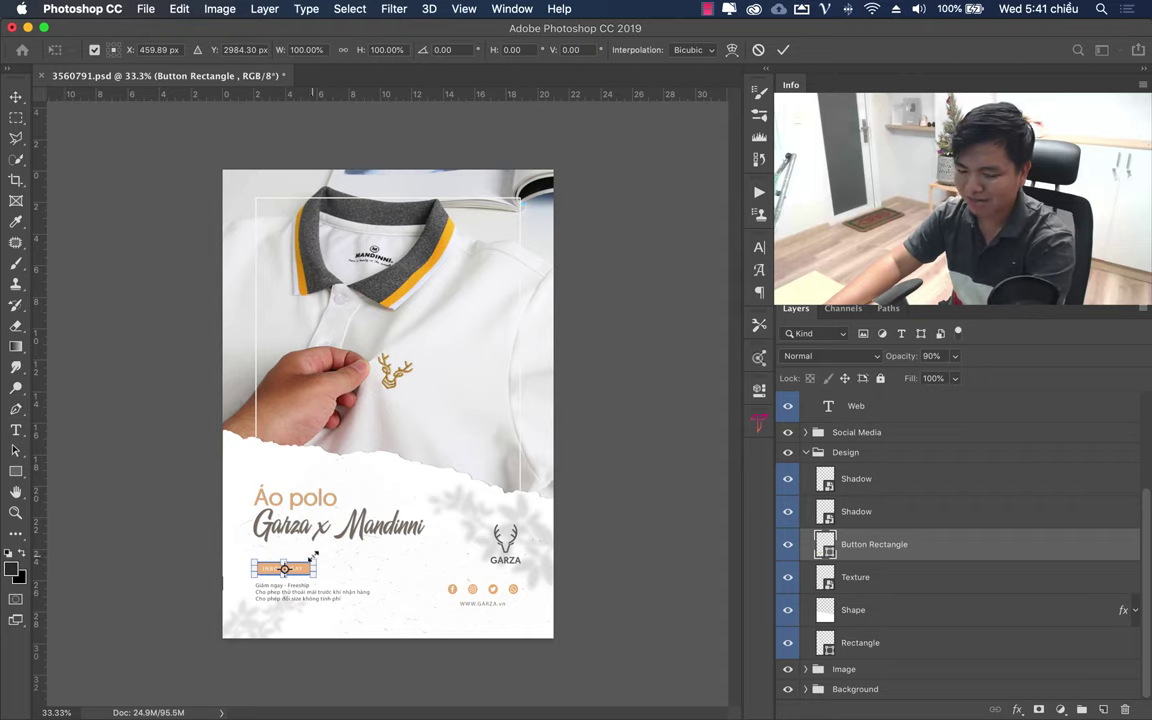
pyautogui.click(145, 10)
pyautogui.click(705, 584)
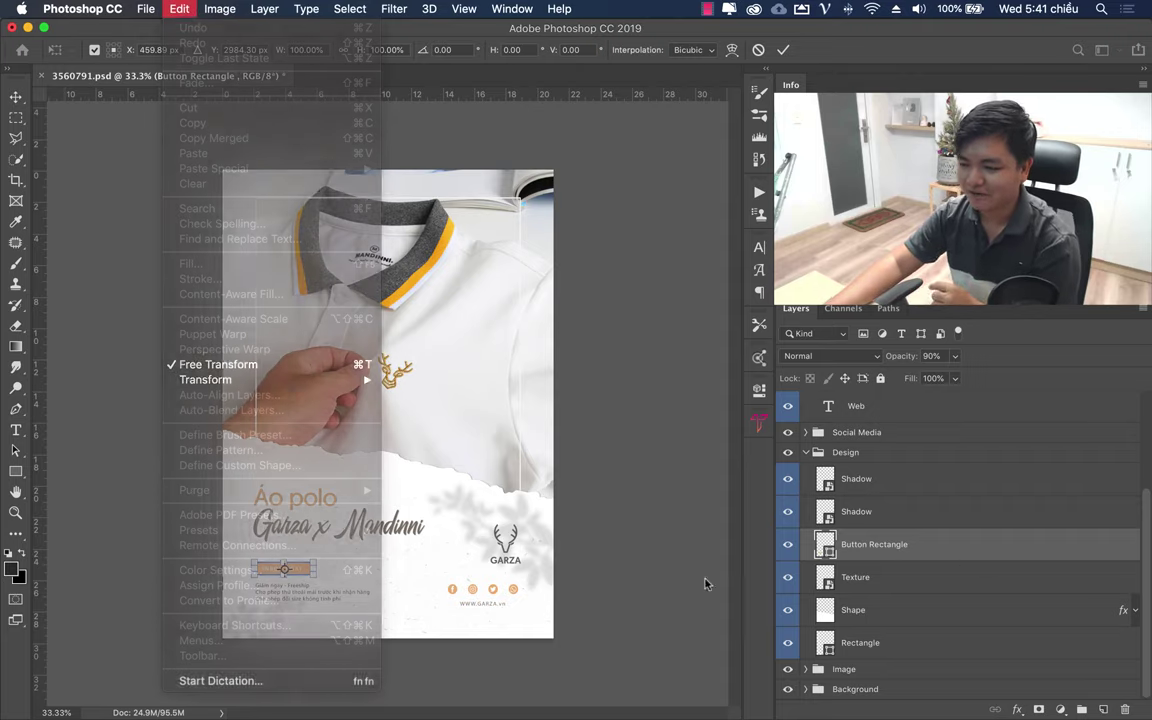
pyautogui.moveTo(317, 561); pyautogui.dragTo(360, 551)
pyautogui.press('Return')
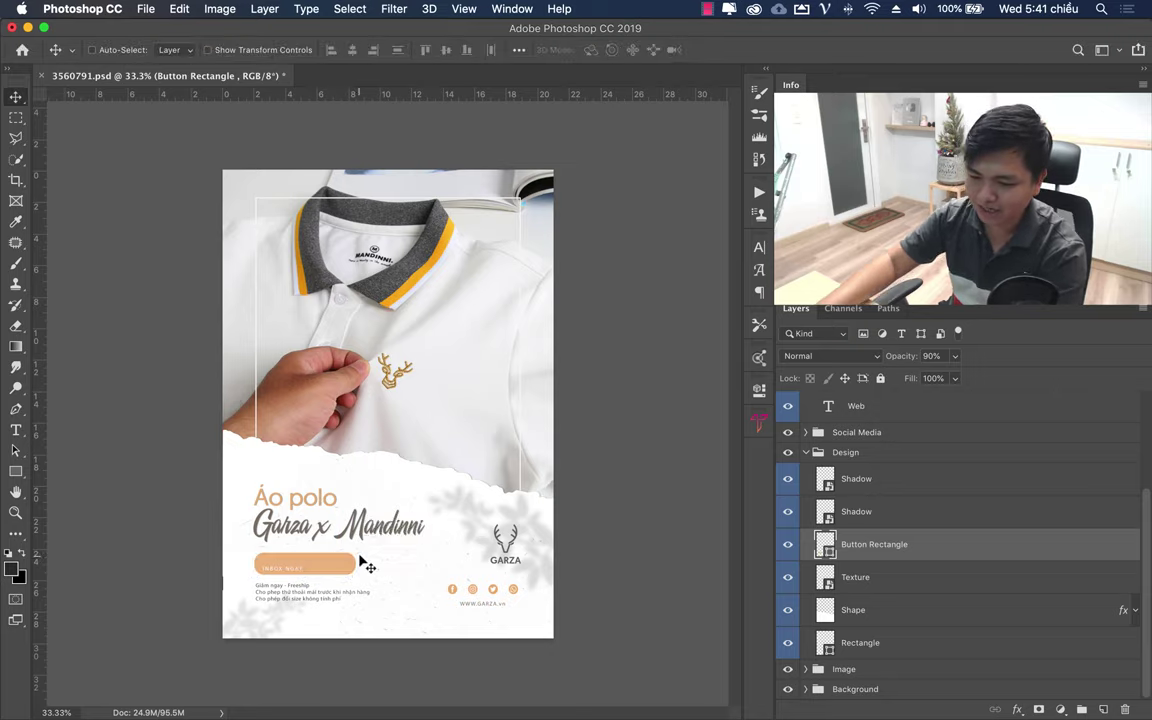
# Step: Scale the button text up to 172% and centre it on the orange button
pyautogui.click(807, 453)
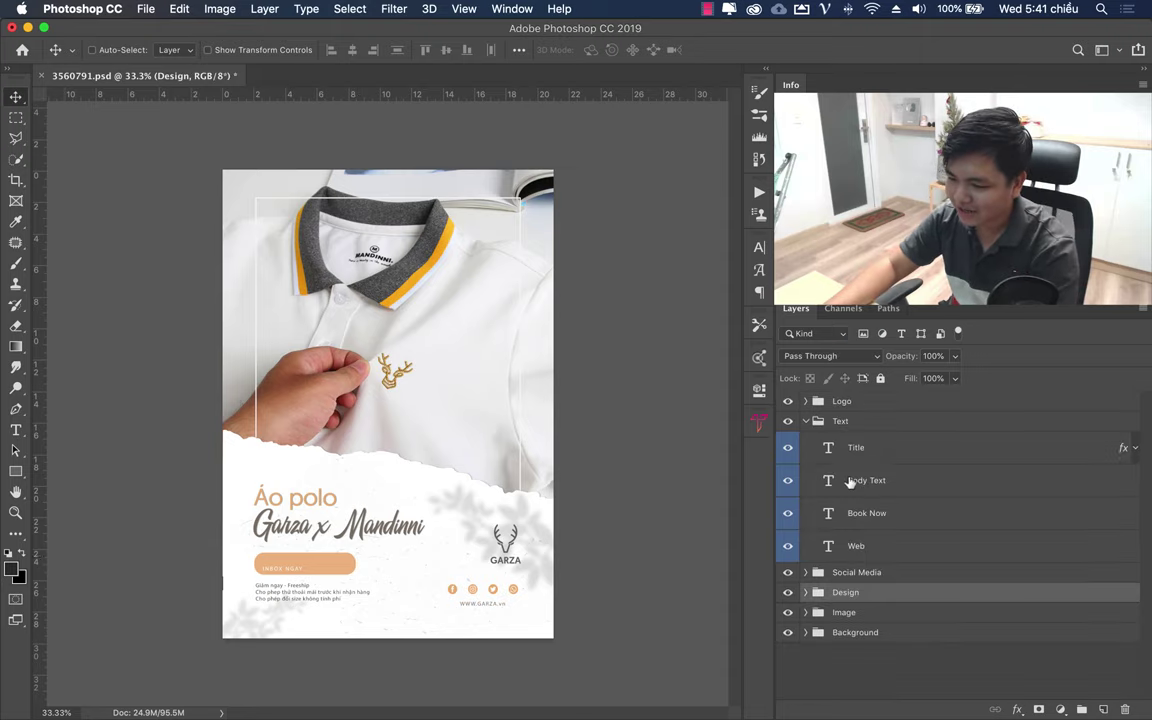
pyautogui.click(899, 513)
pyautogui.hotkey('ctrl', 't')
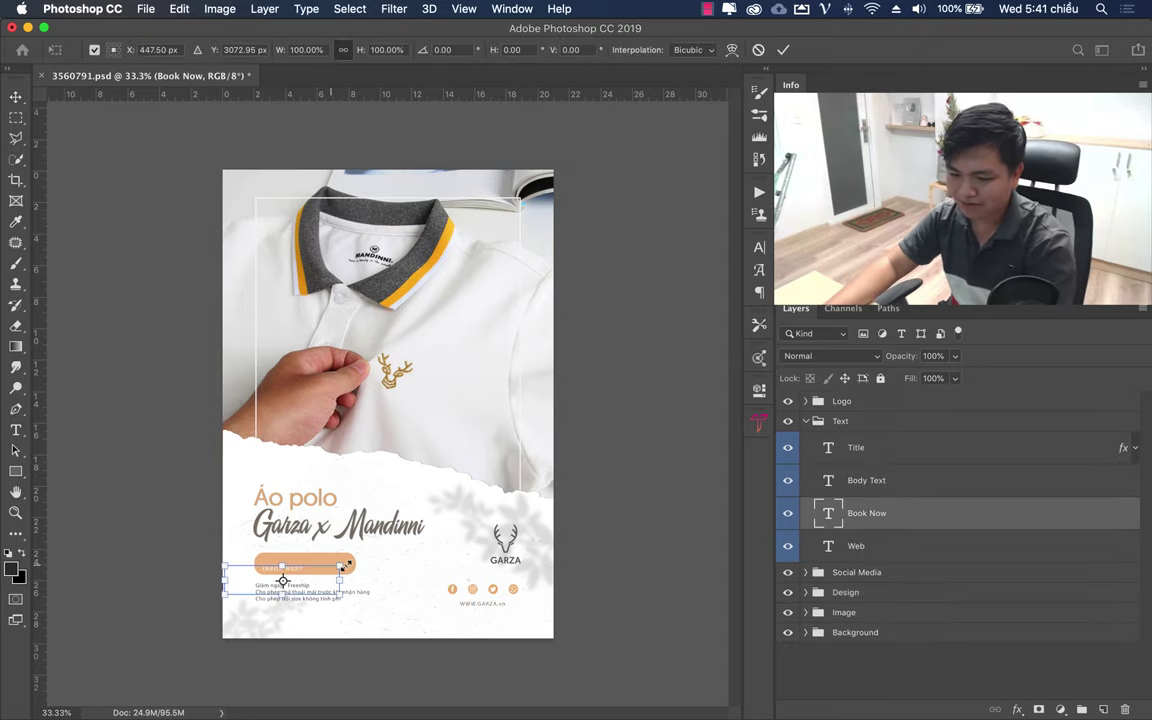
pyautogui.moveTo(351, 561); pyautogui.dragTo(419, 542)
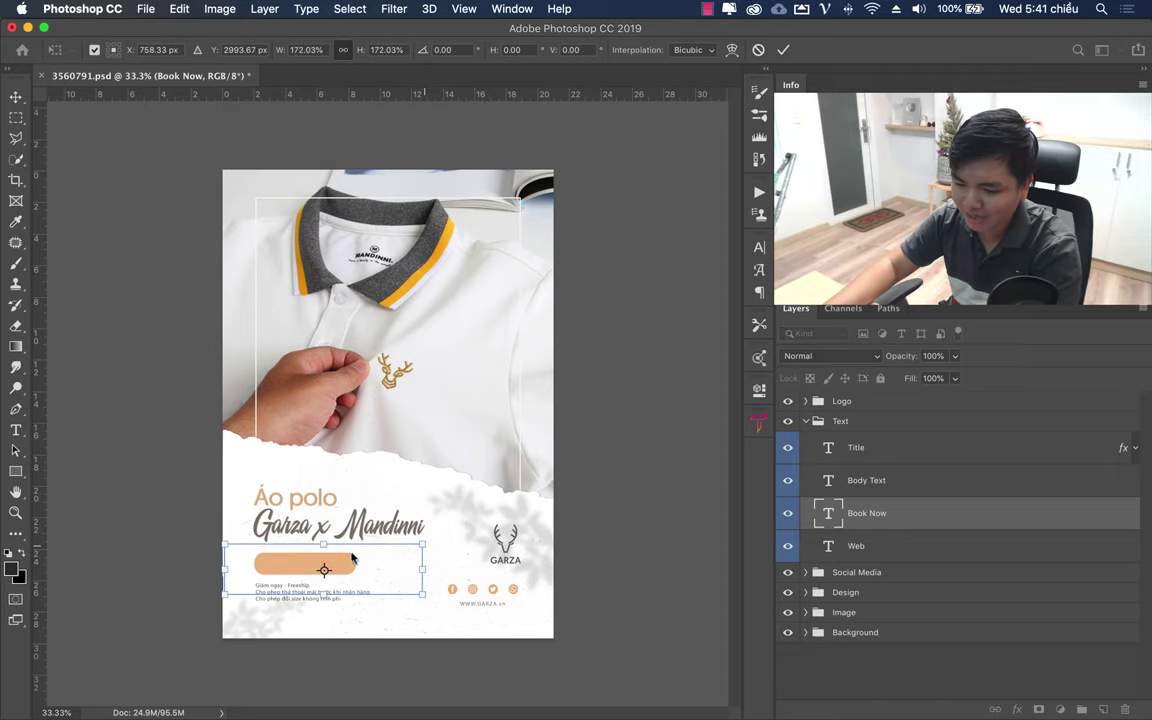
pyautogui.moveTo(350, 559); pyautogui.dragTo(336, 572)
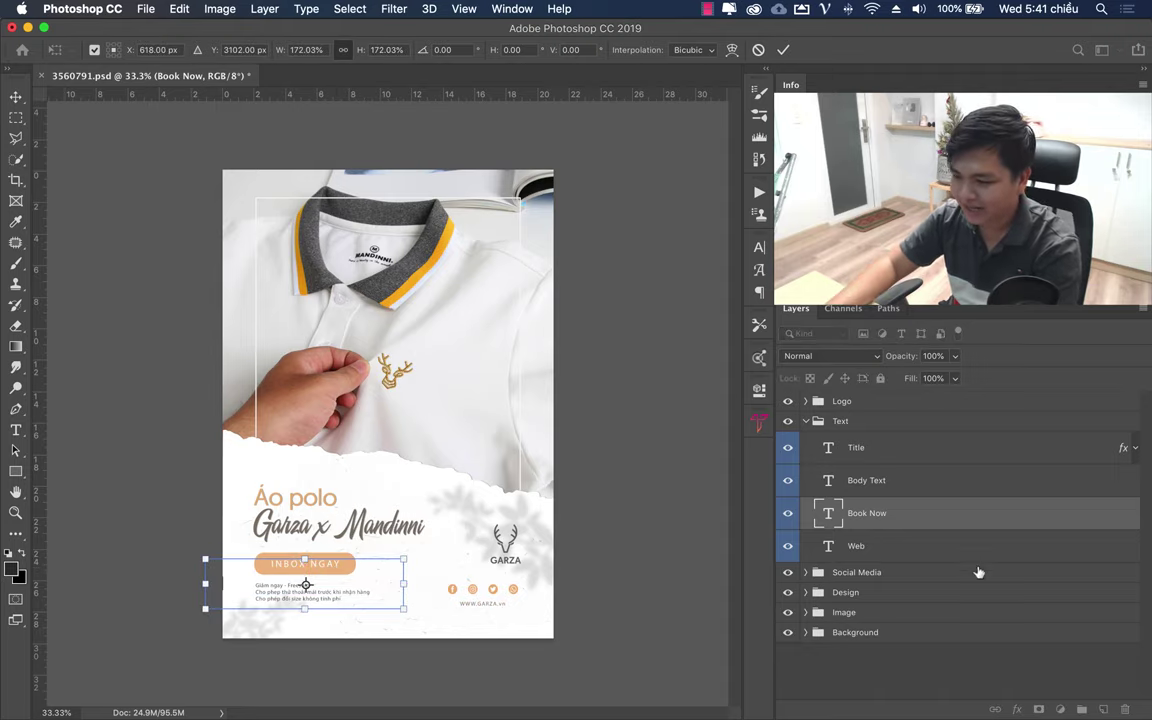
pyautogui.press('Return')
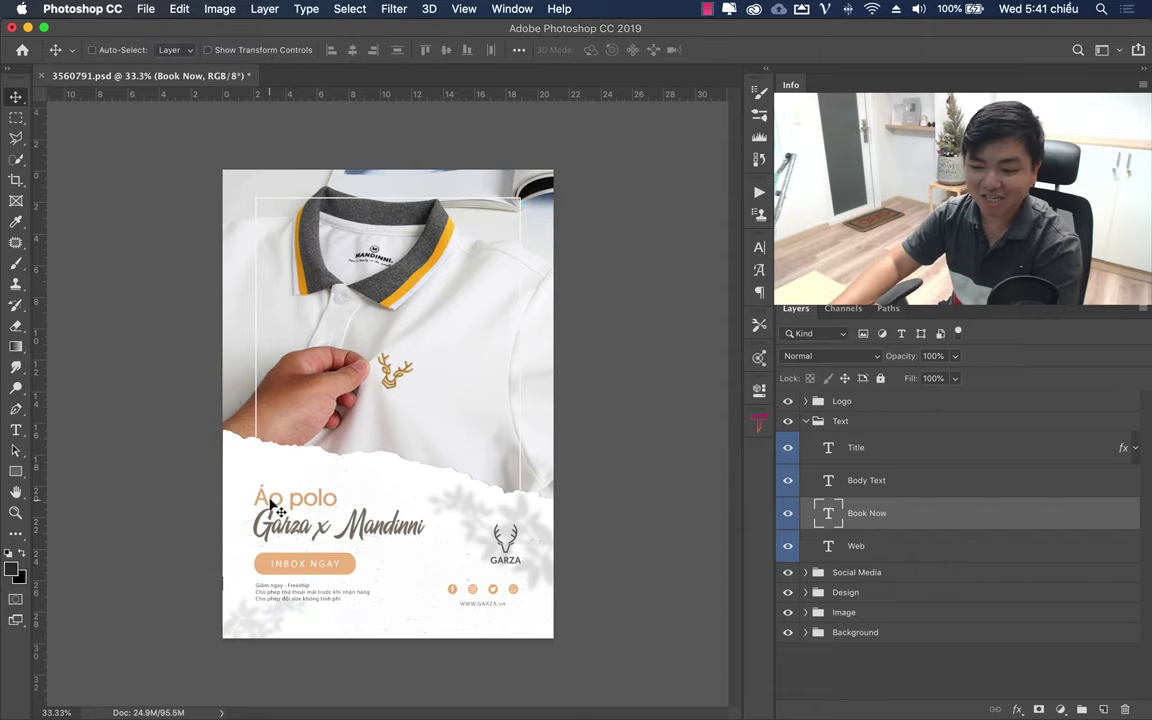
# Step: Set the INBOX NGAY label font to Geomanist Bold
pyautogui.click(759, 247)
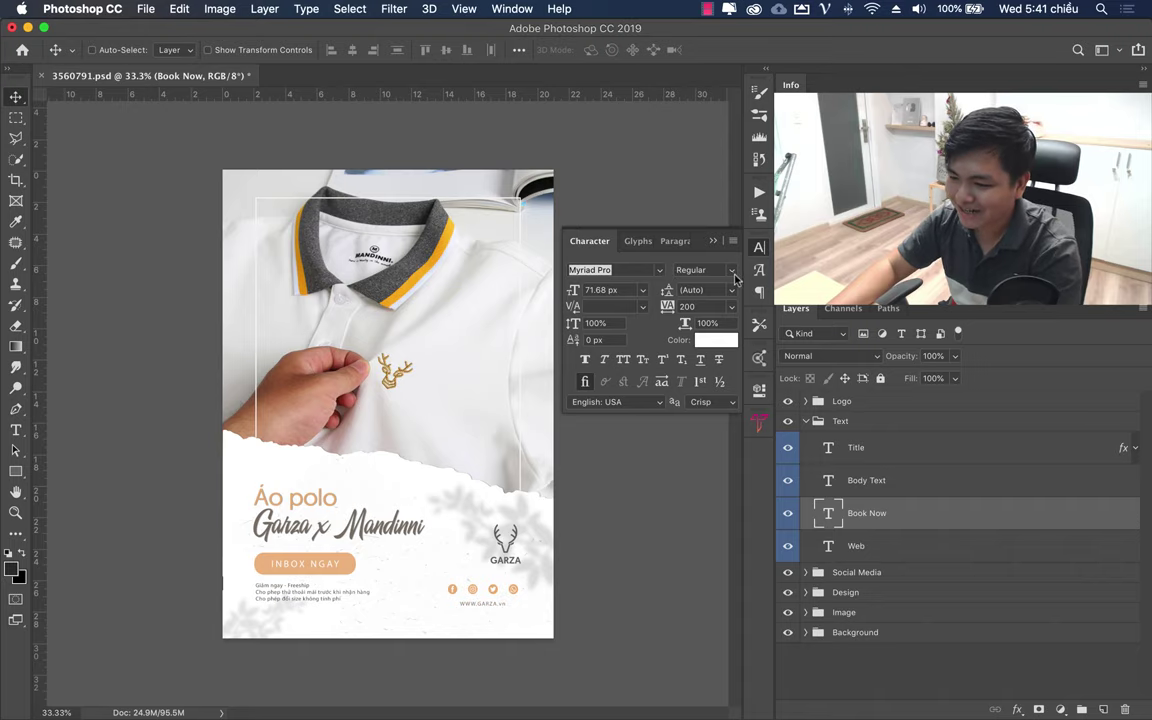
pyautogui.click(733, 270)
pyautogui.click(690, 306)
pyautogui.click(659, 270)
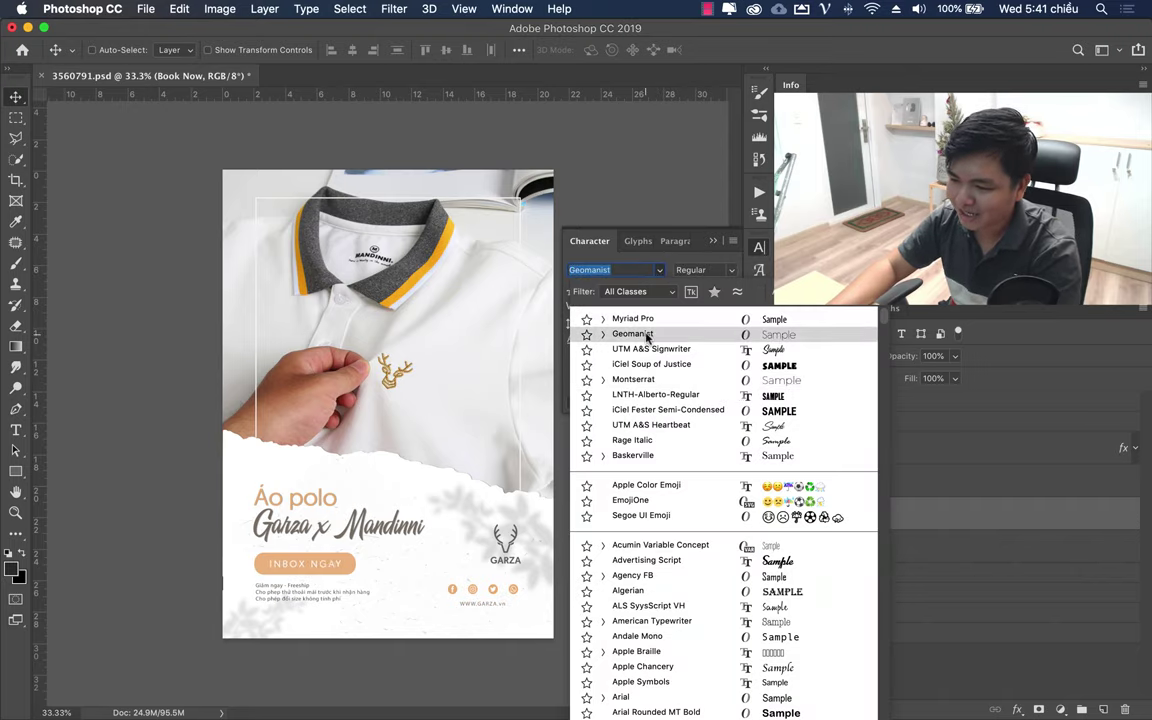
pyautogui.click(647, 336)
pyautogui.click(705, 270)
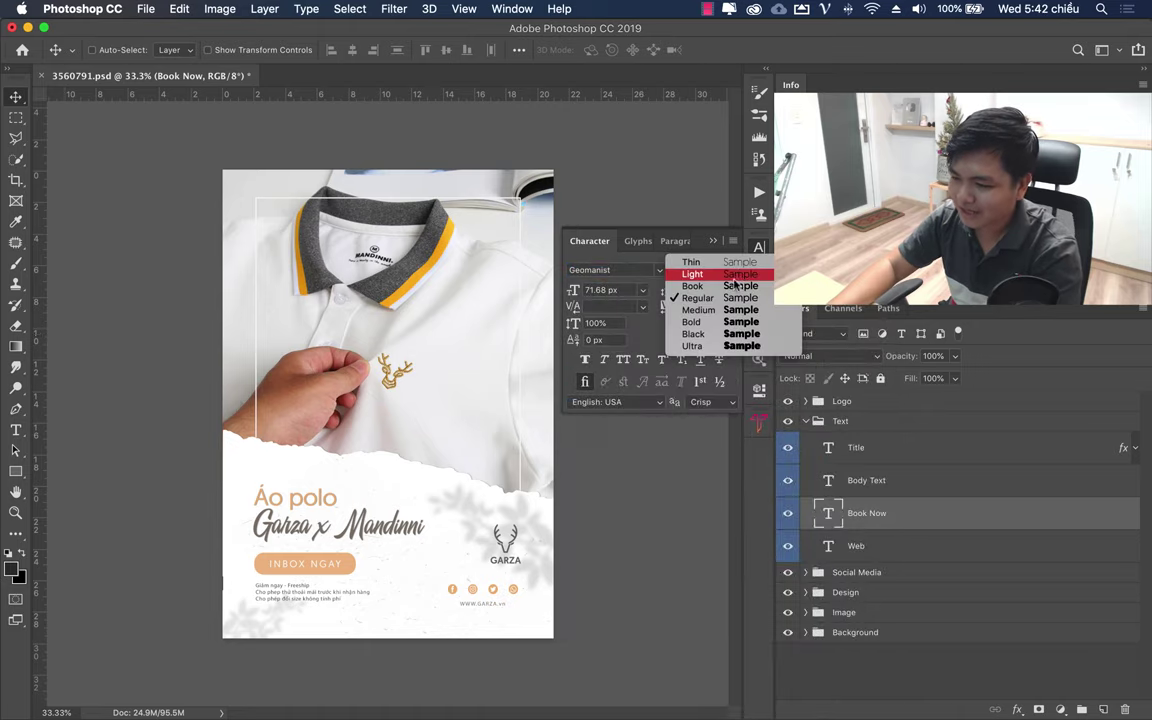
pyautogui.click(732, 323)
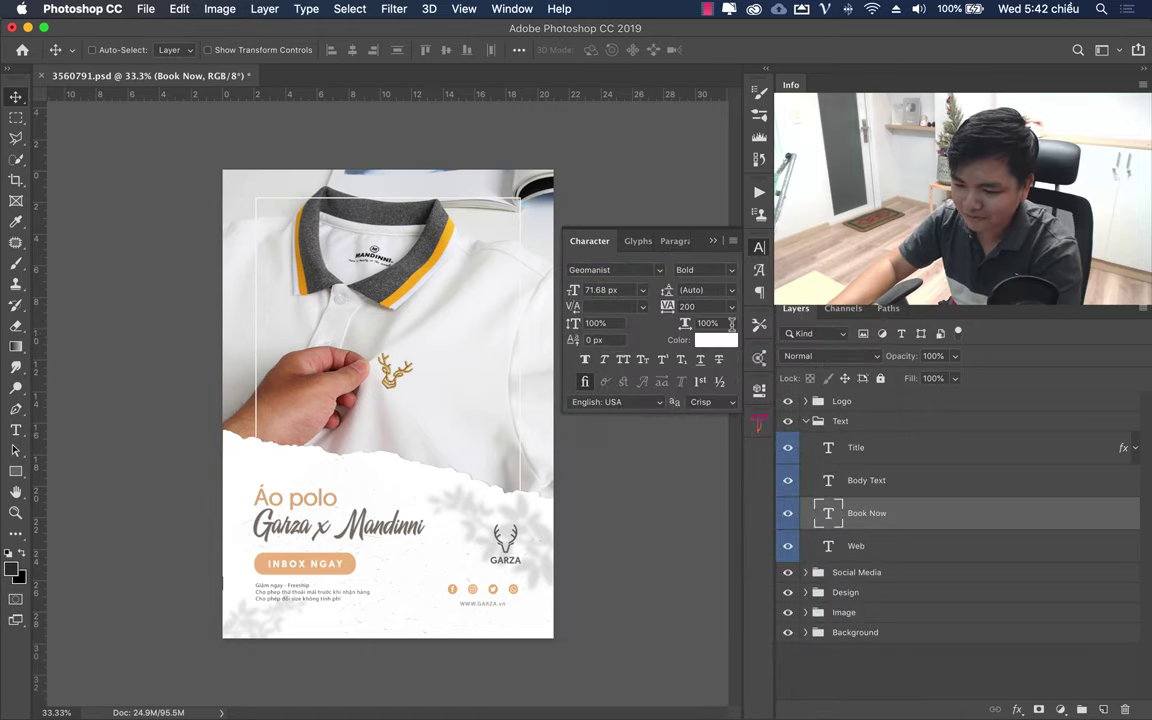
# Step: Zoom out to the whole poster and open Image Size showing 2480 × 3508 px at 300 ppi
pyautogui.press('z')
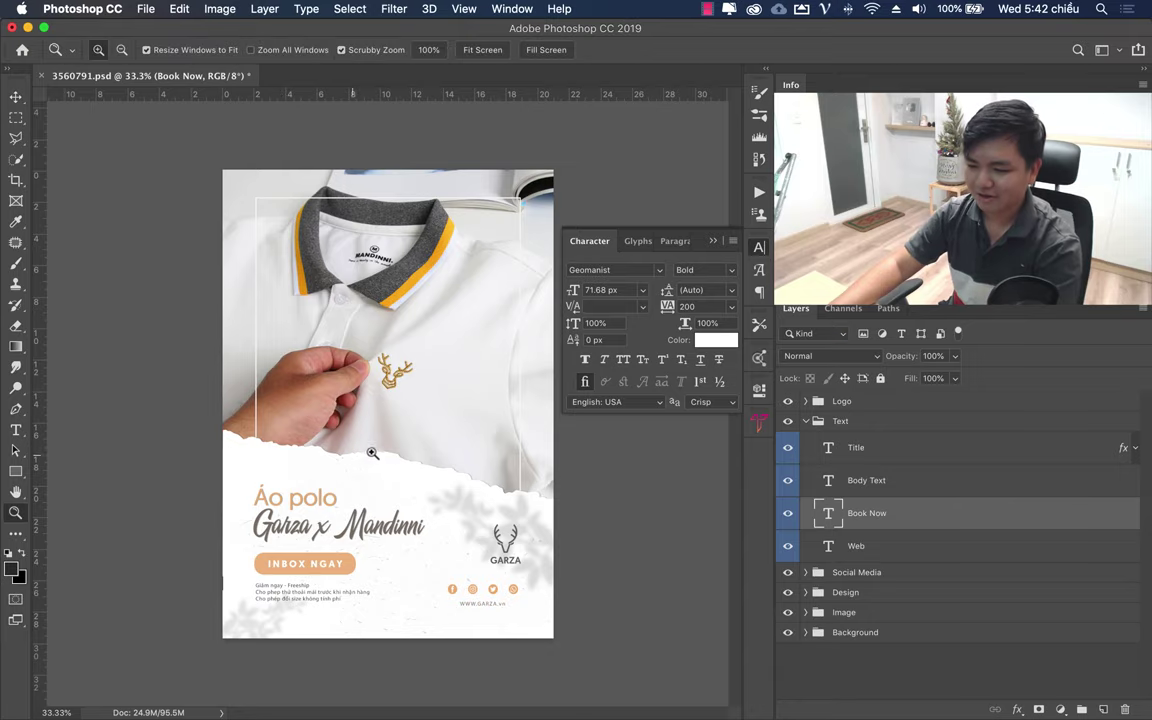
pyautogui.hotkey('ctrl', '-')
pyautogui.moveTo(367, 451); pyautogui.dragTo(330, 452)
pyautogui.click(682, 222)
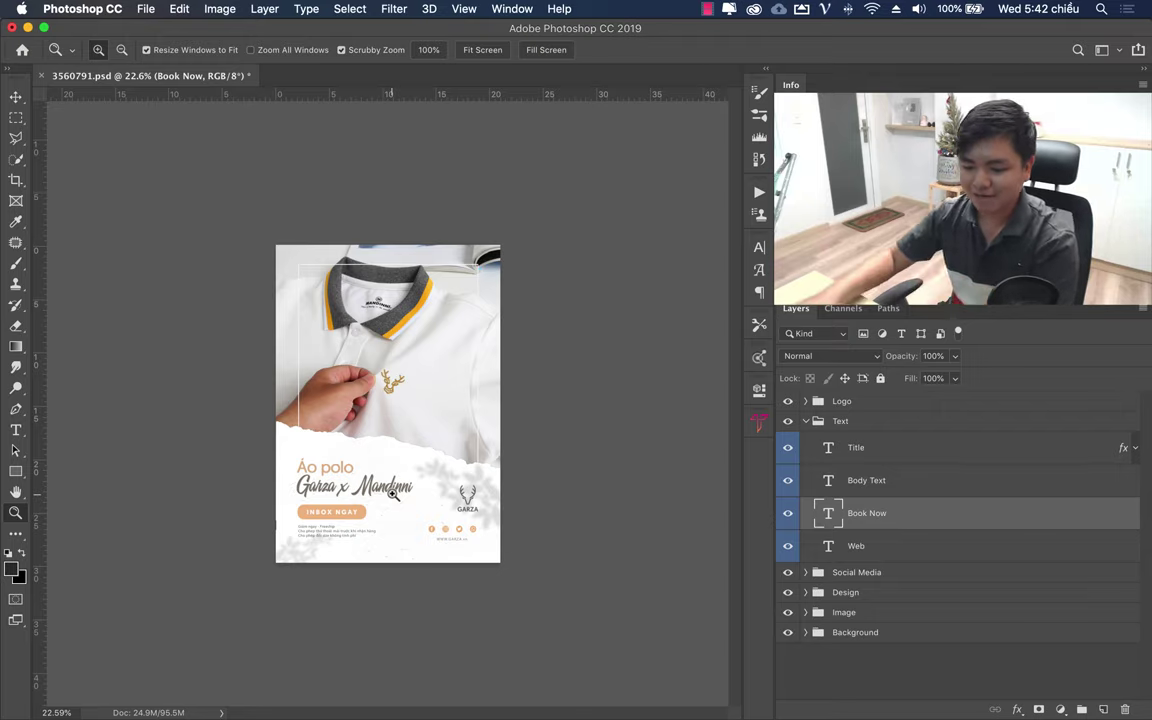
pyautogui.click(201, 10)
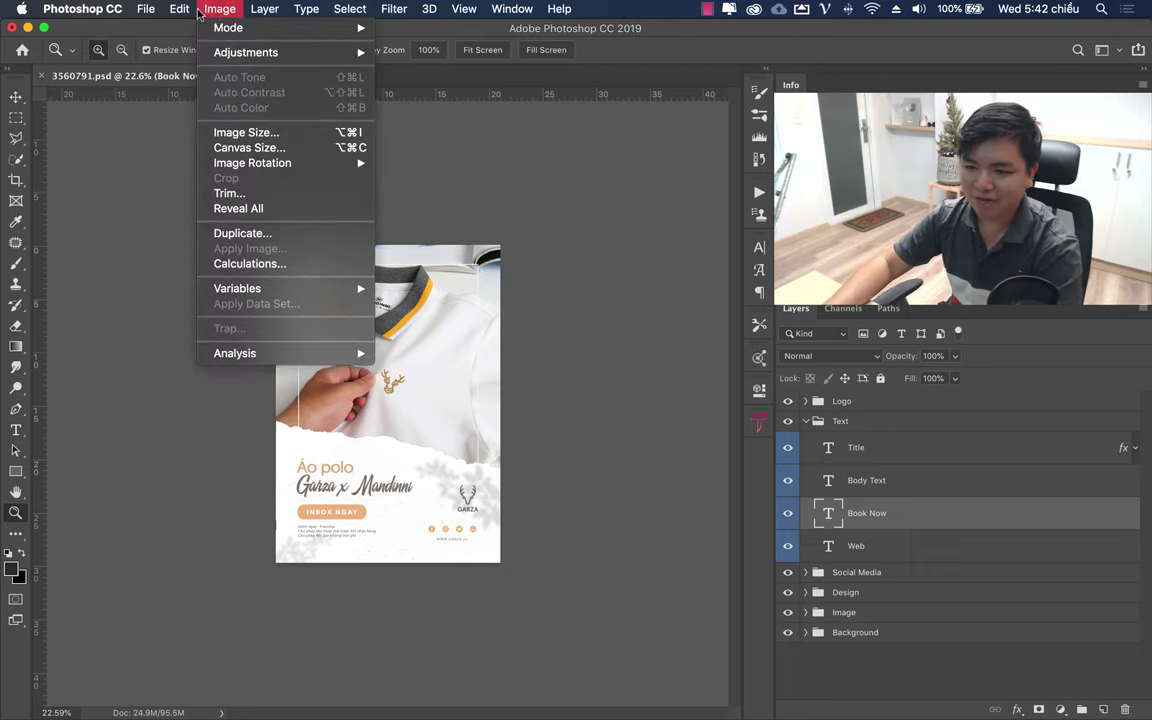
pyautogui.click(243, 132)
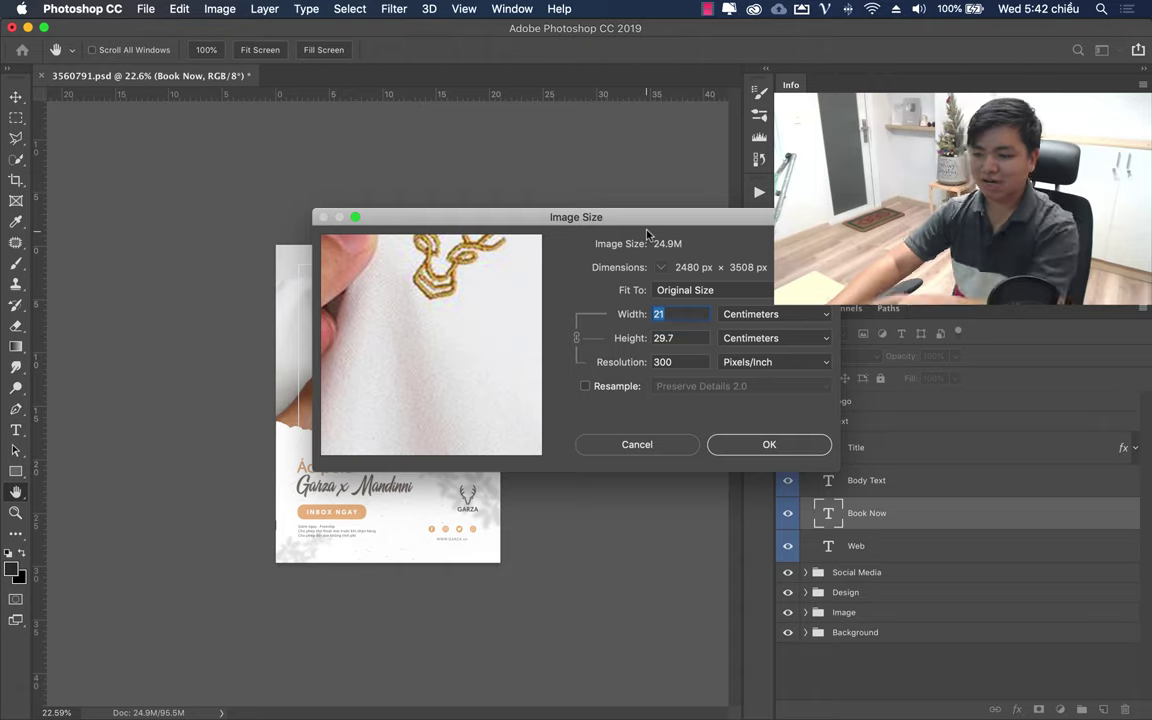
pyautogui.moveTo(564, 220); pyautogui.dragTo(398, 259)
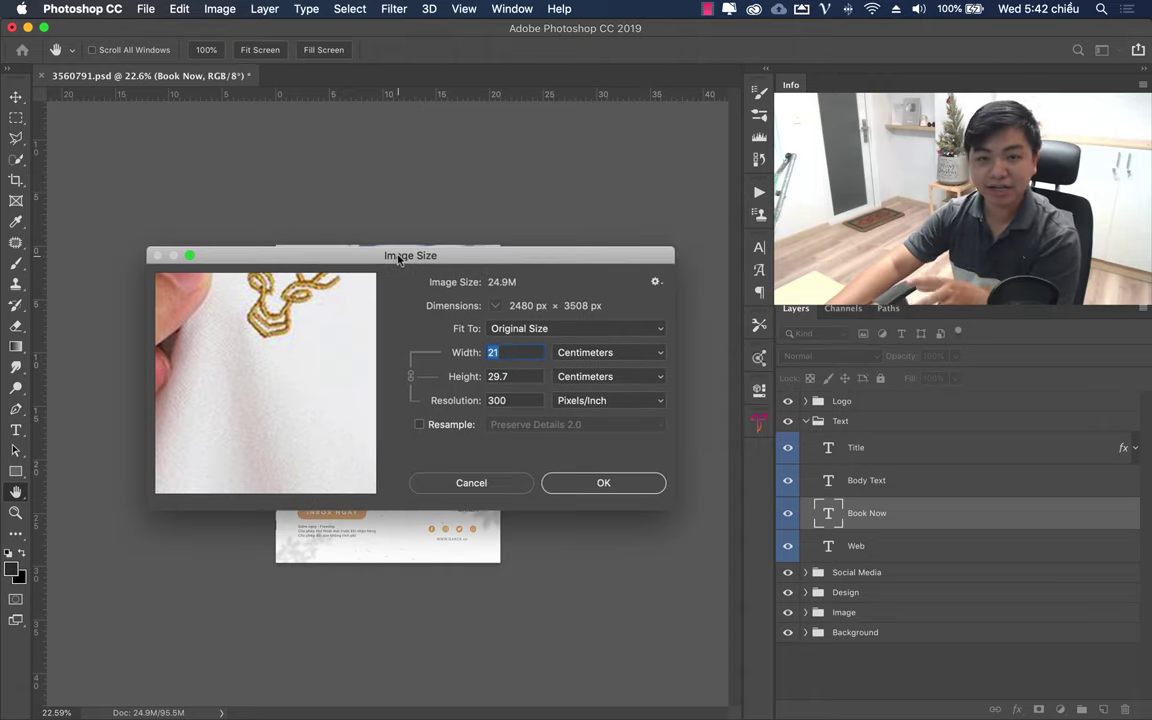
pyautogui.click(308, 688)
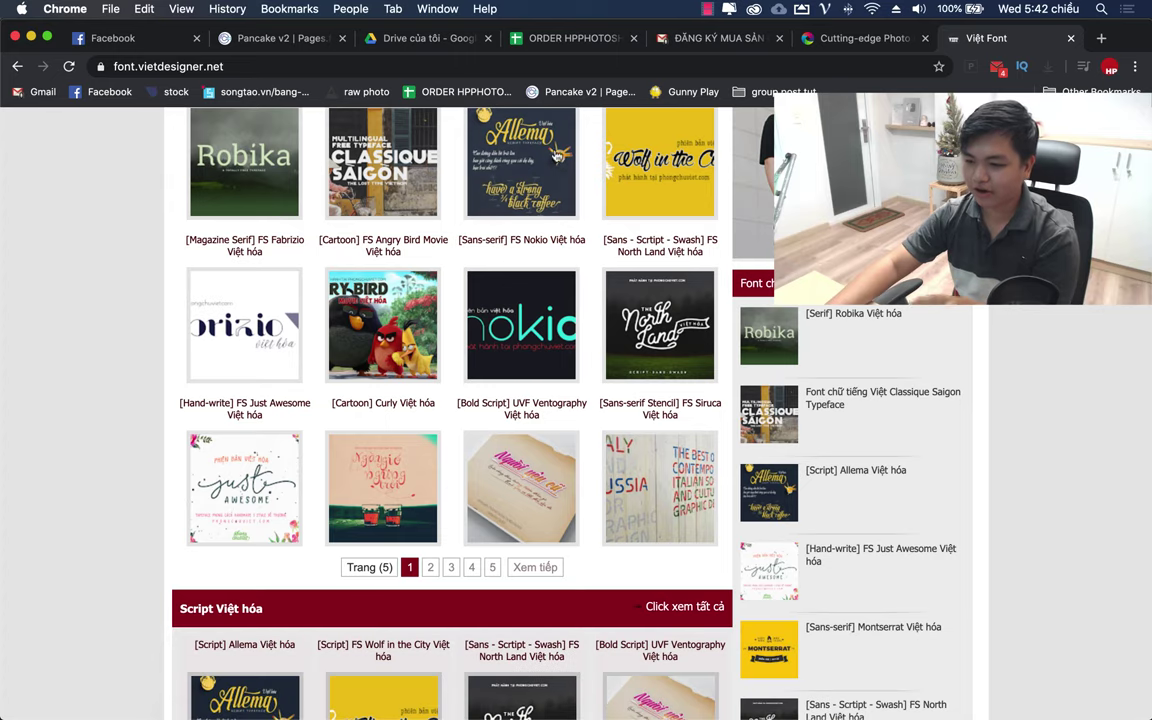
pyautogui.click(850, 40)
pyautogui.hotkey('ctrl', 'Tab')
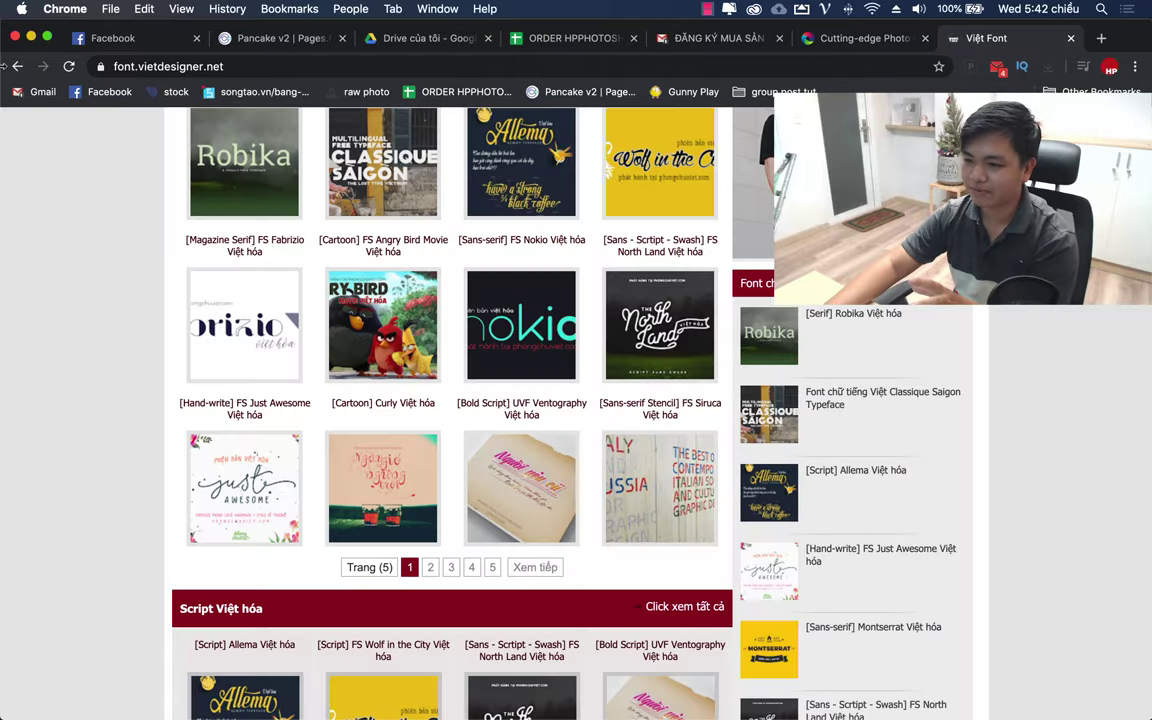
pyautogui.click(32, 37)
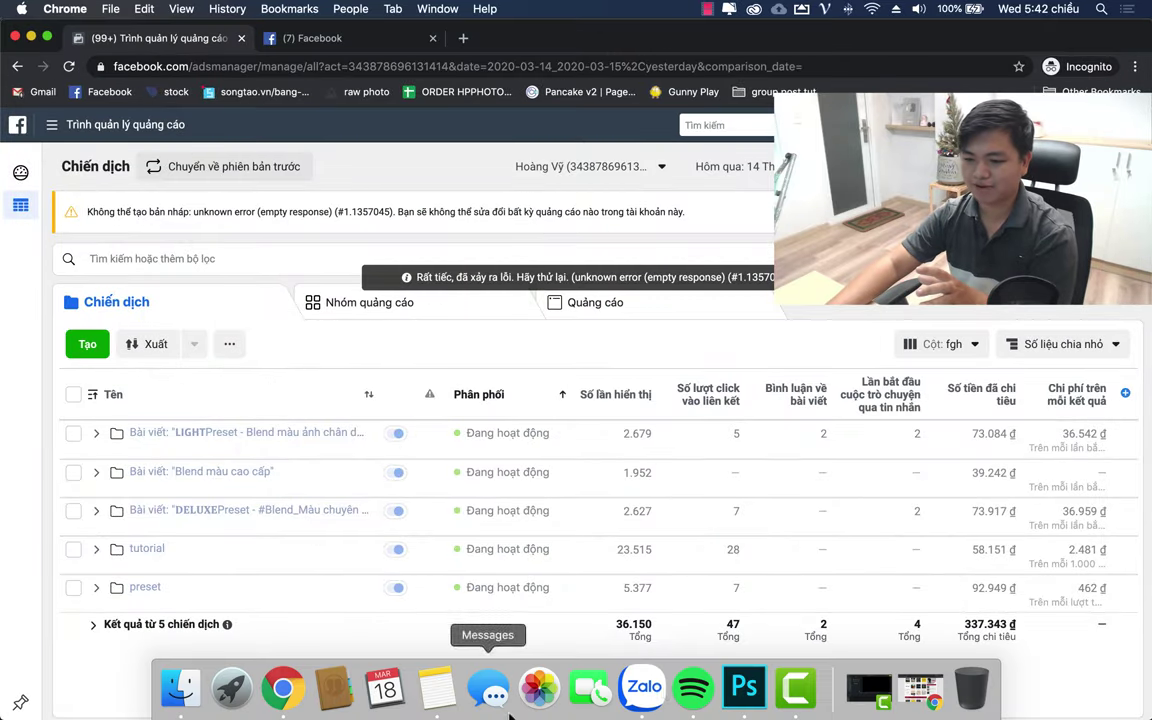
pyautogui.click(745, 688)
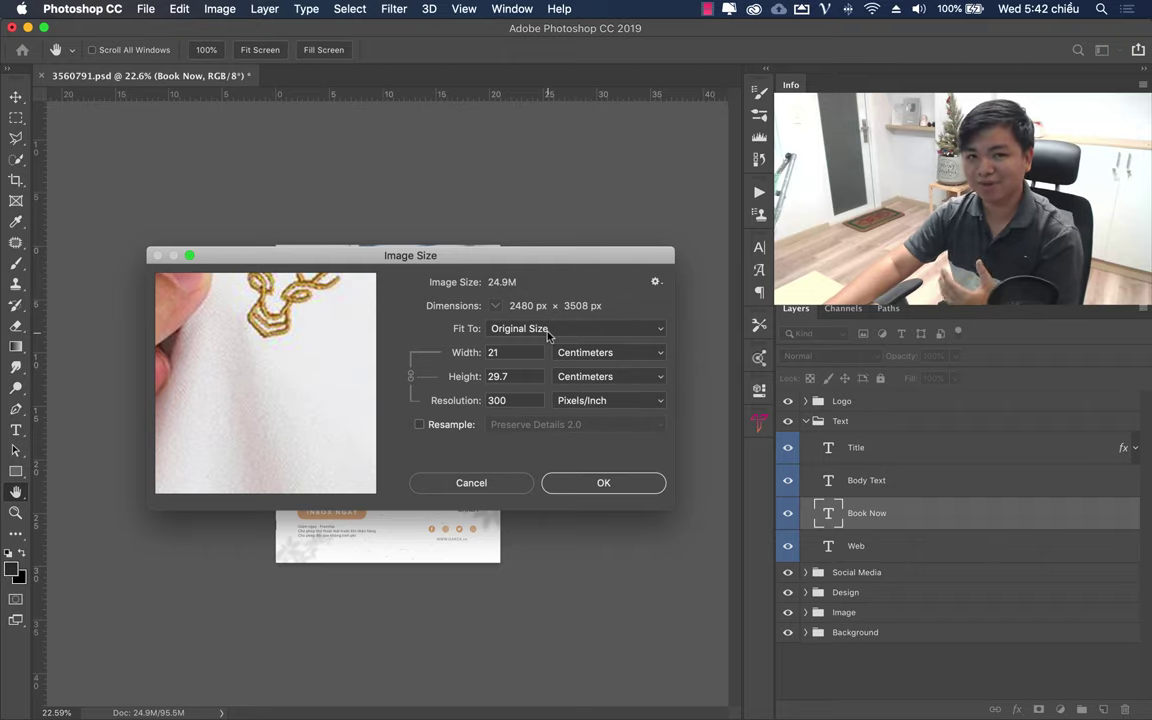
# Step: Turn on resampling and switch to Pixels, trying 72 ppi and 2048 px height before reverting
pyautogui.click(420, 425)
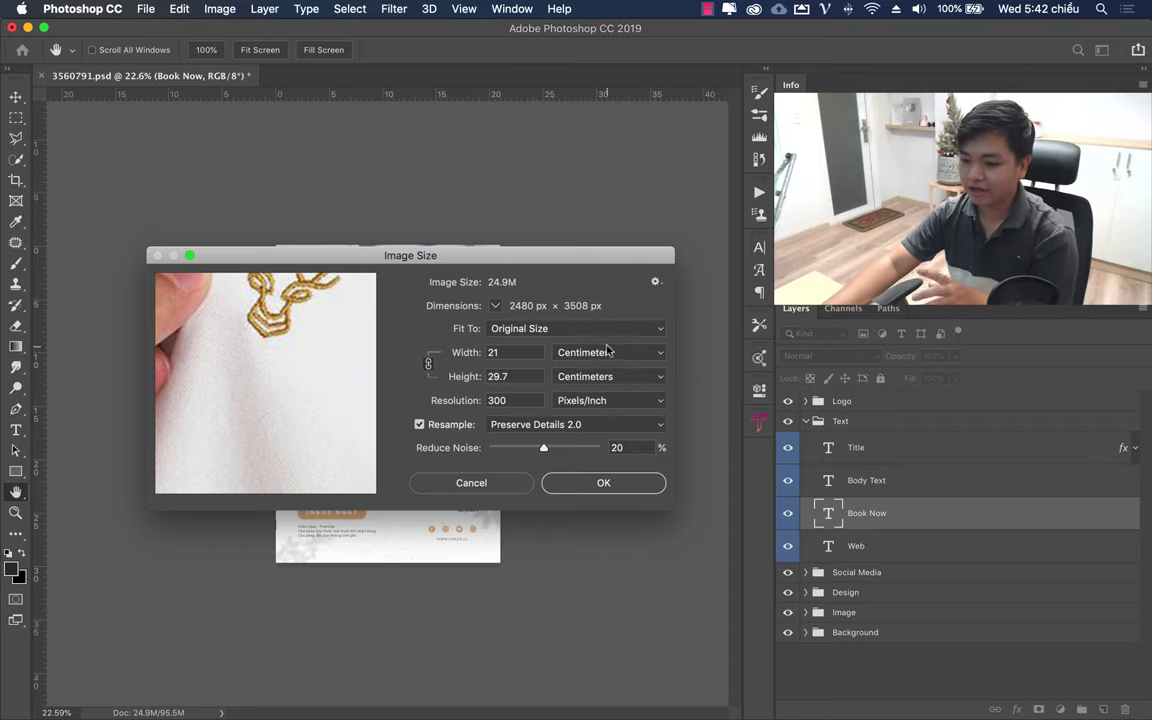
pyautogui.click(600, 352)
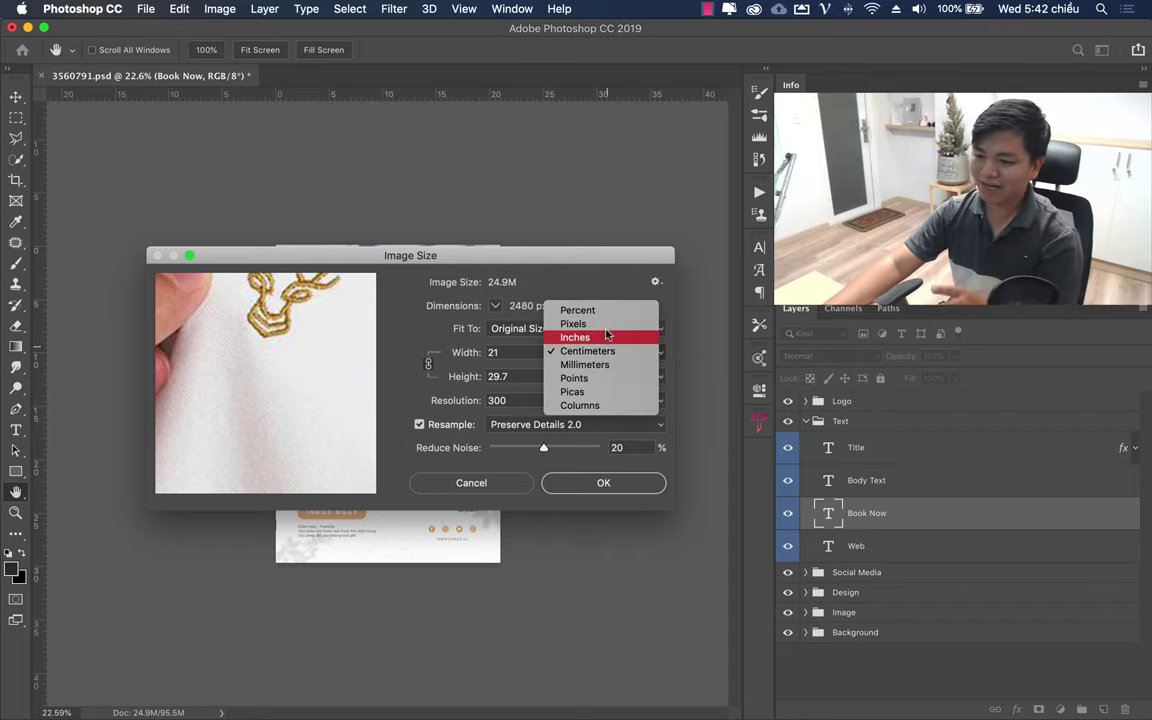
pyautogui.click(590, 324)
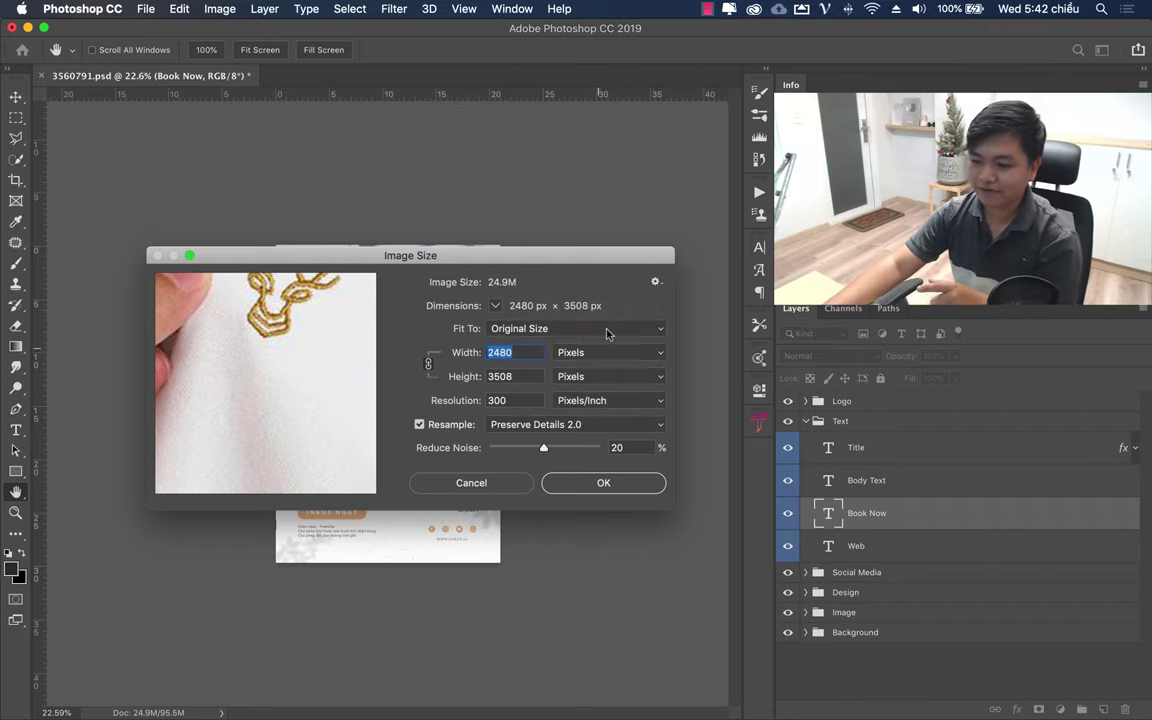
pyautogui.click(512, 400)
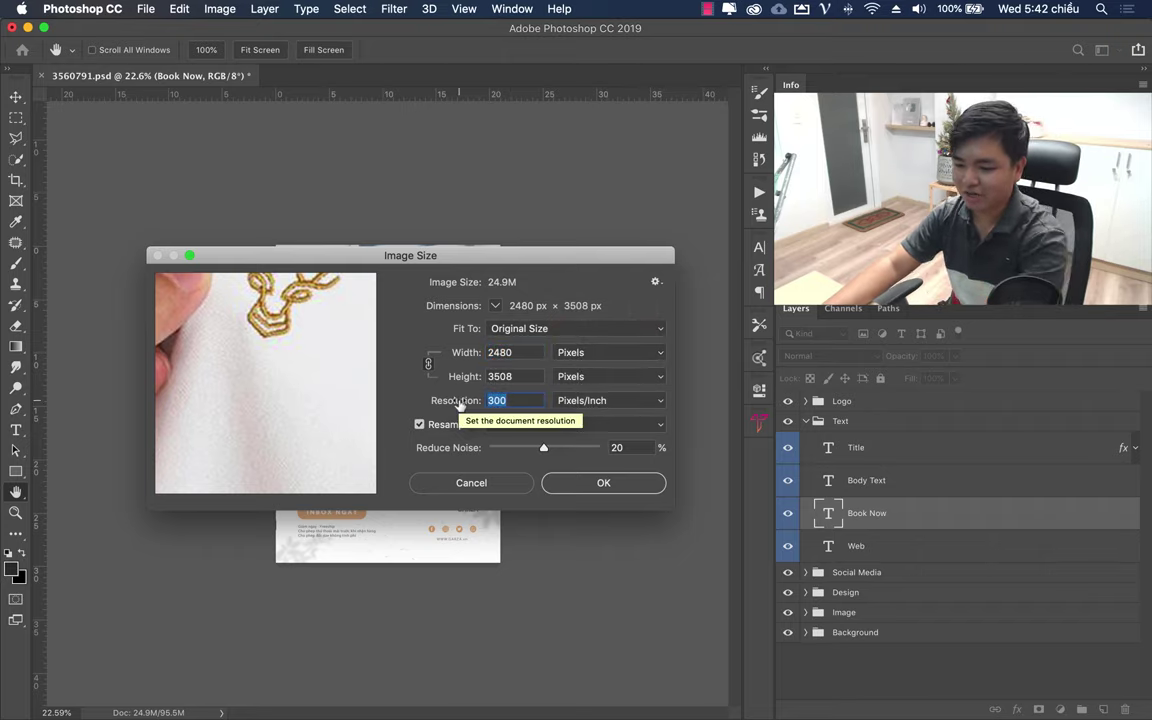
pyautogui.write('72')
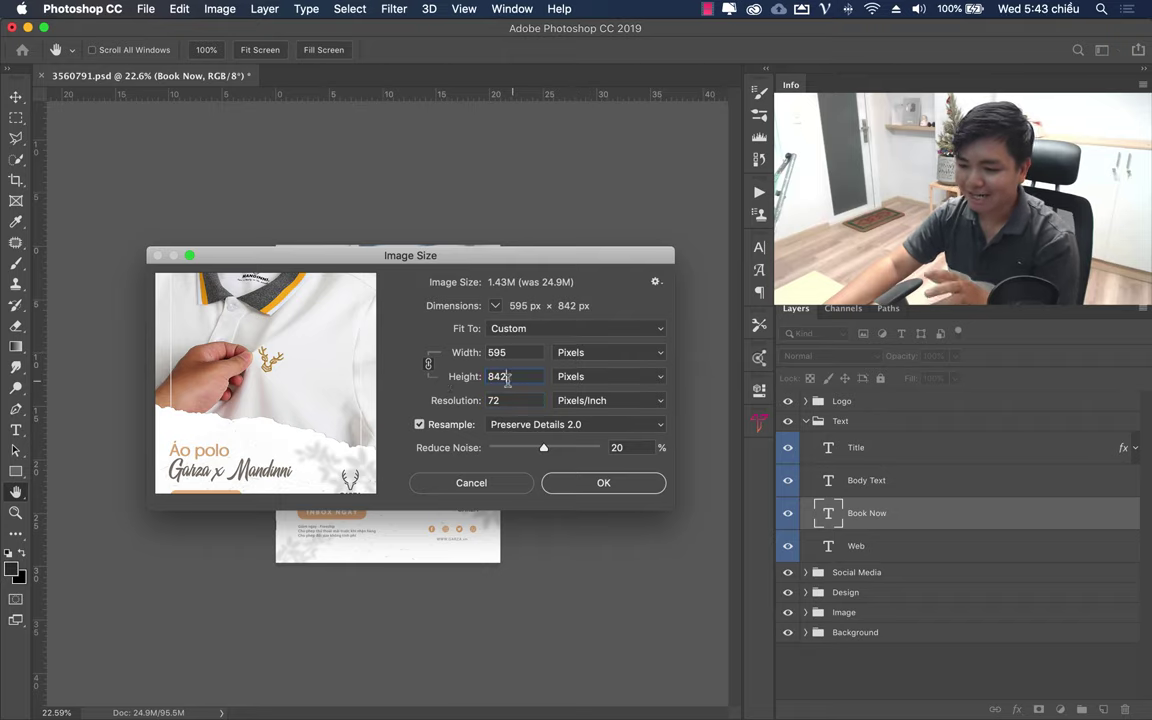
pyautogui.click(507, 378)
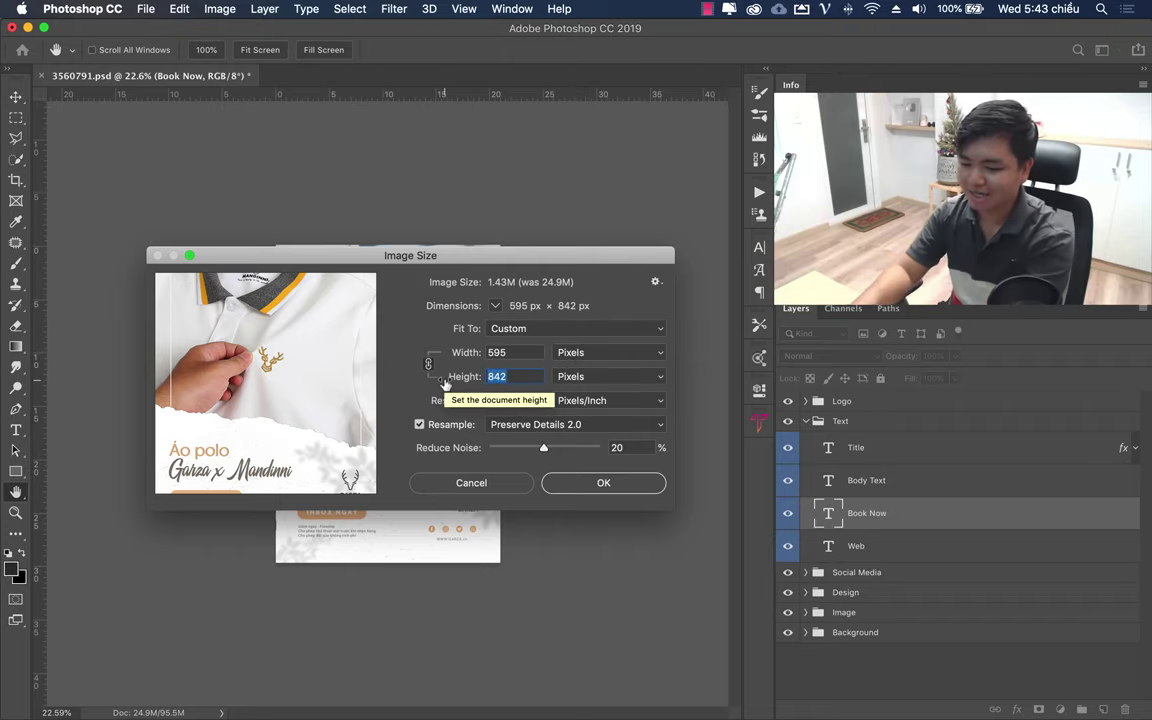
pyautogui.write('2048')
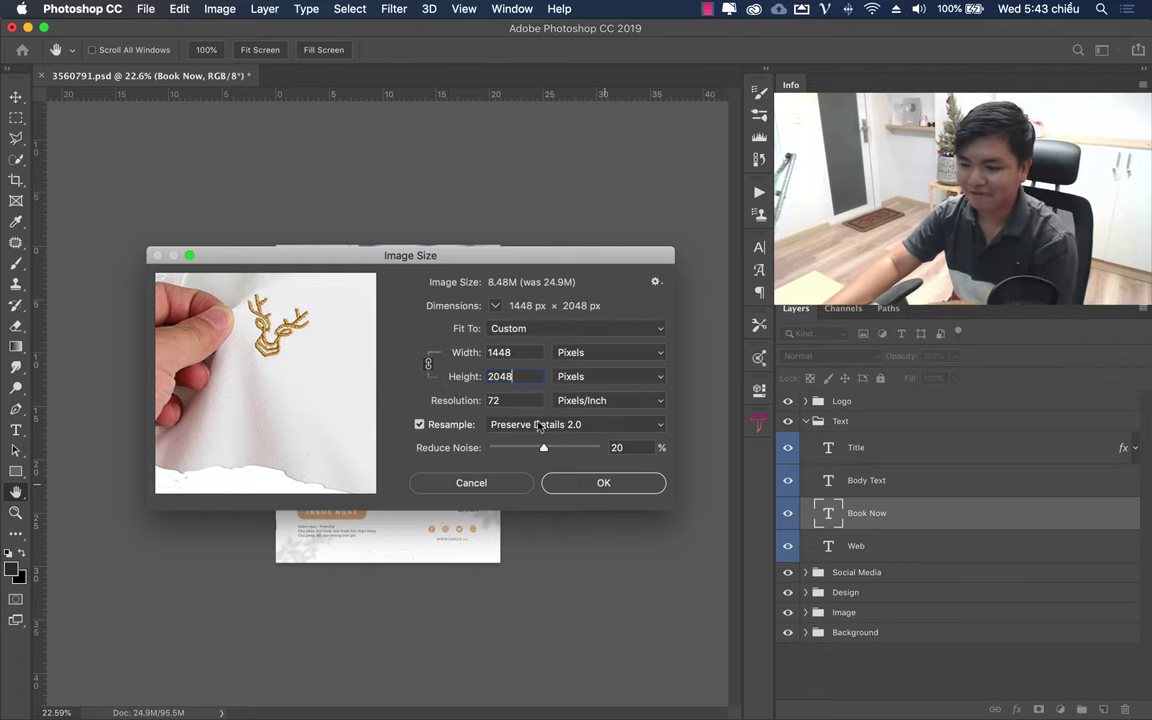
pyautogui.click(455, 376)
pyautogui.press('super+z')
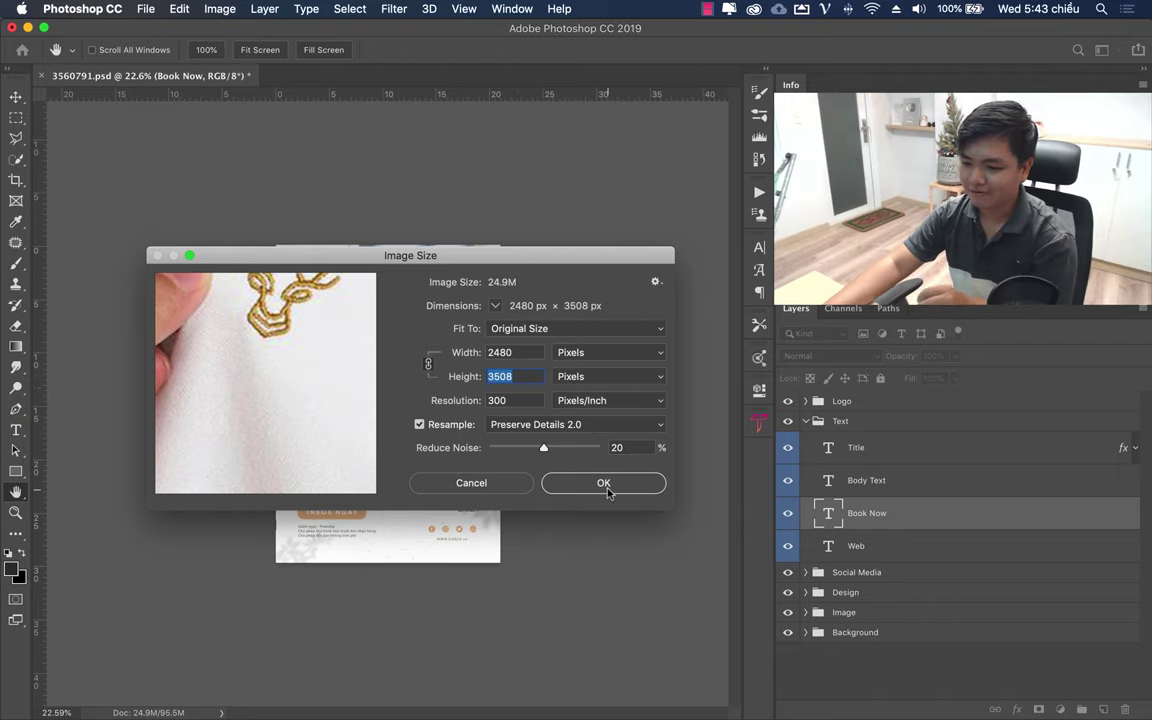
# Step: Enter resolution 72 and height 2048 so the width becomes 1448 px
pyautogui.doubleClick(520, 402)
pyautogui.write('7')
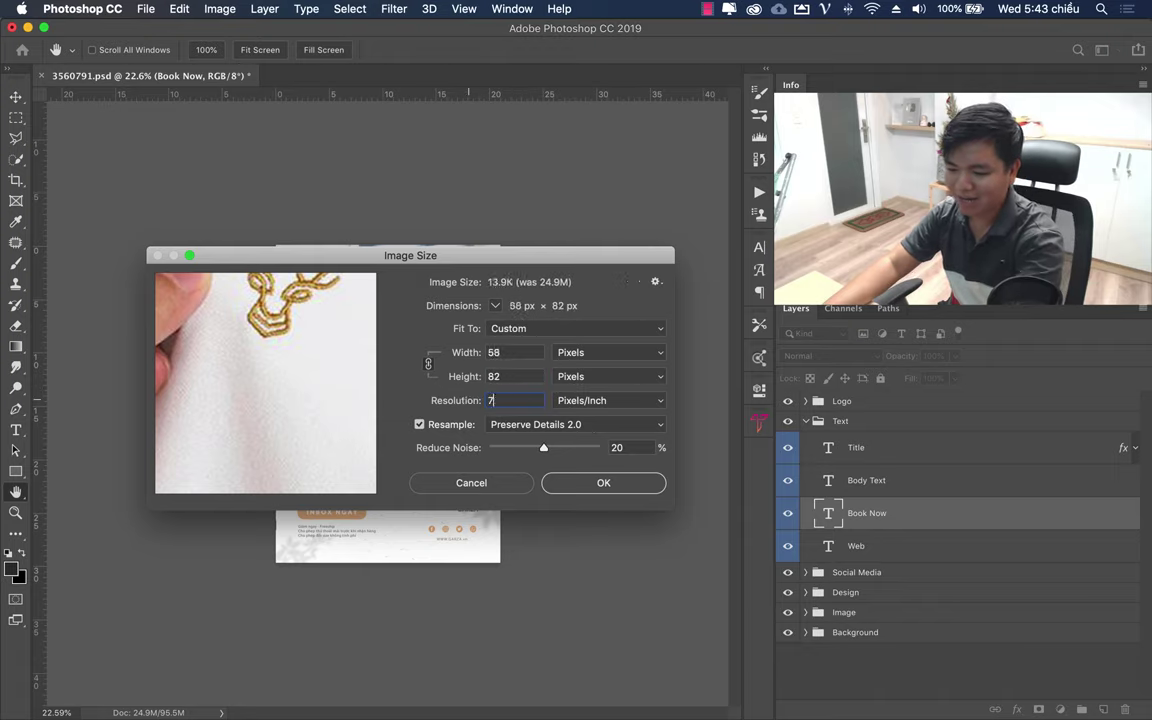
pyautogui.write('2')
pyautogui.doubleClick(516, 376)
pyautogui.write('2')
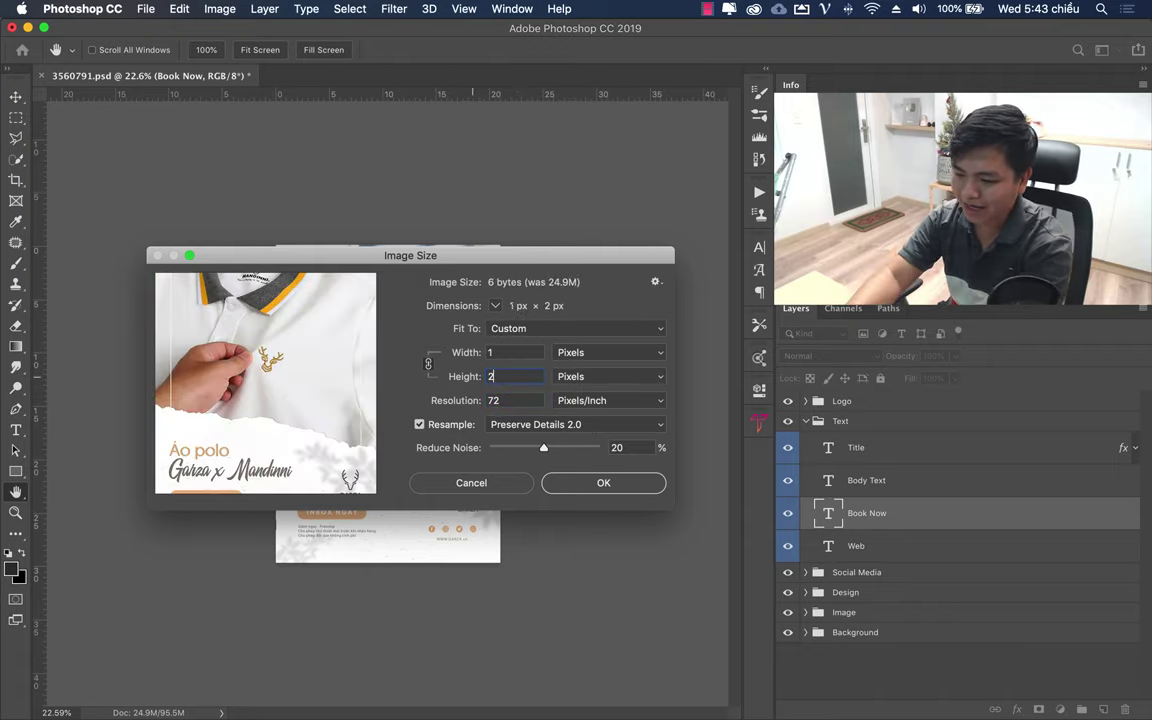
pyautogui.write('048')
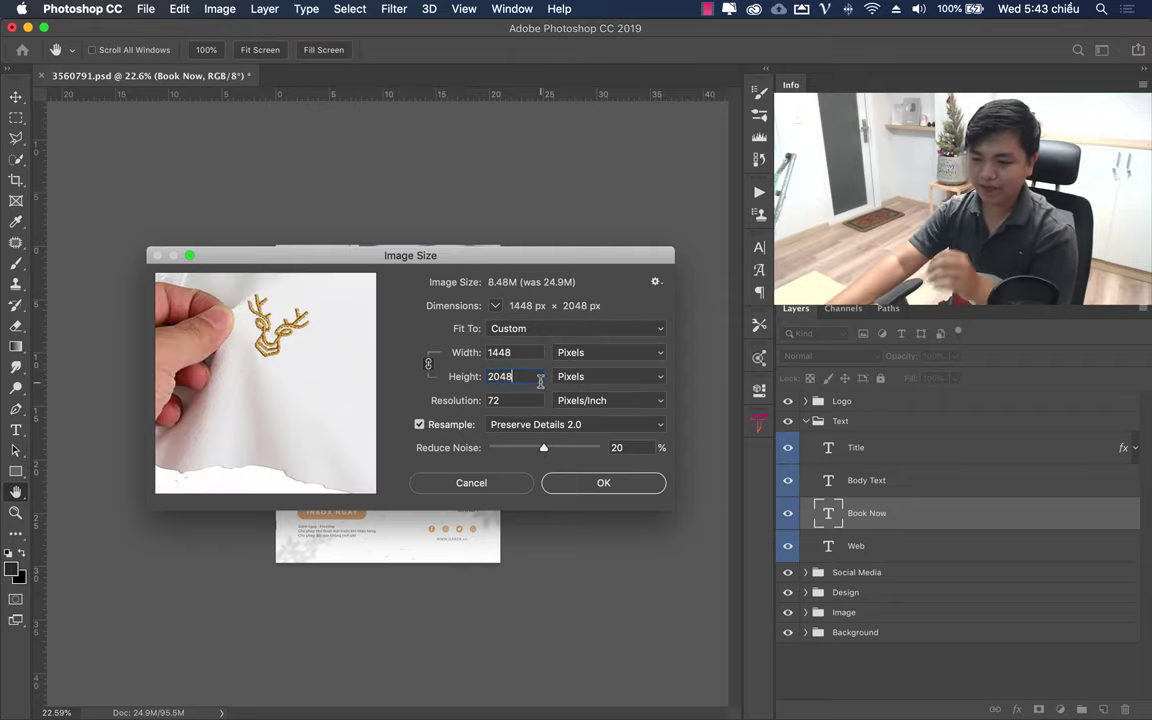
pyautogui.click(516, 376)
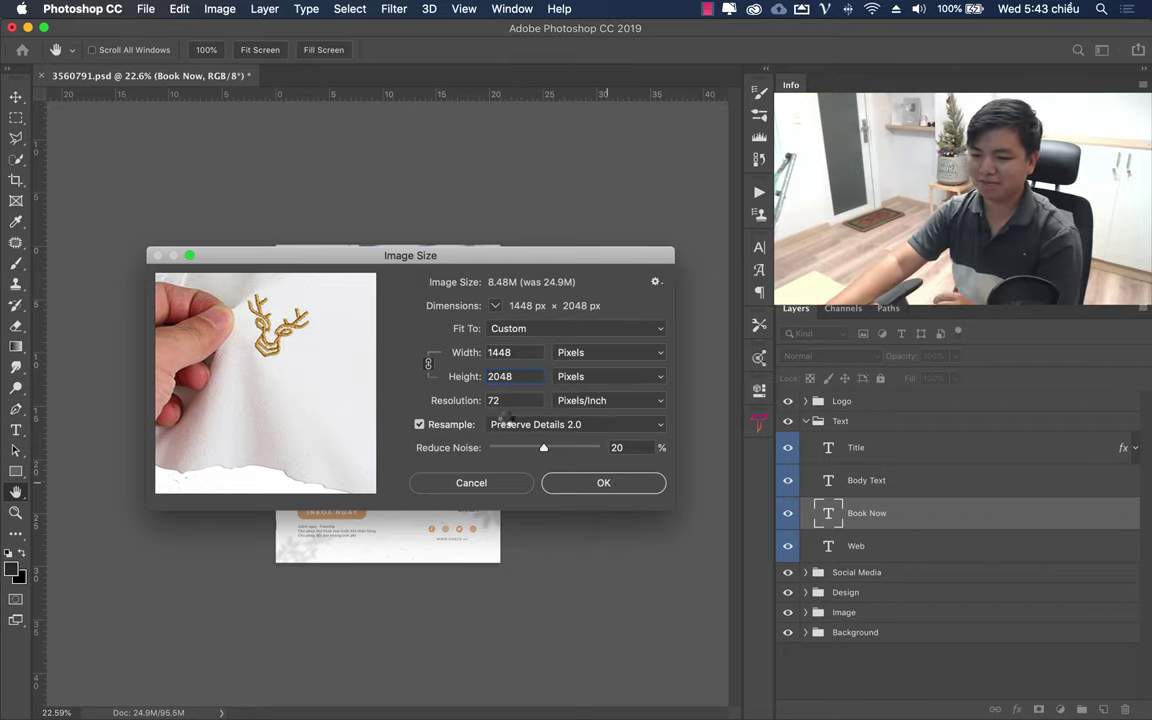
# Step: Apply the 1448 × 2048 px resize and navigate Save As to the source làm banner folder
pyautogui.click(393, 393)
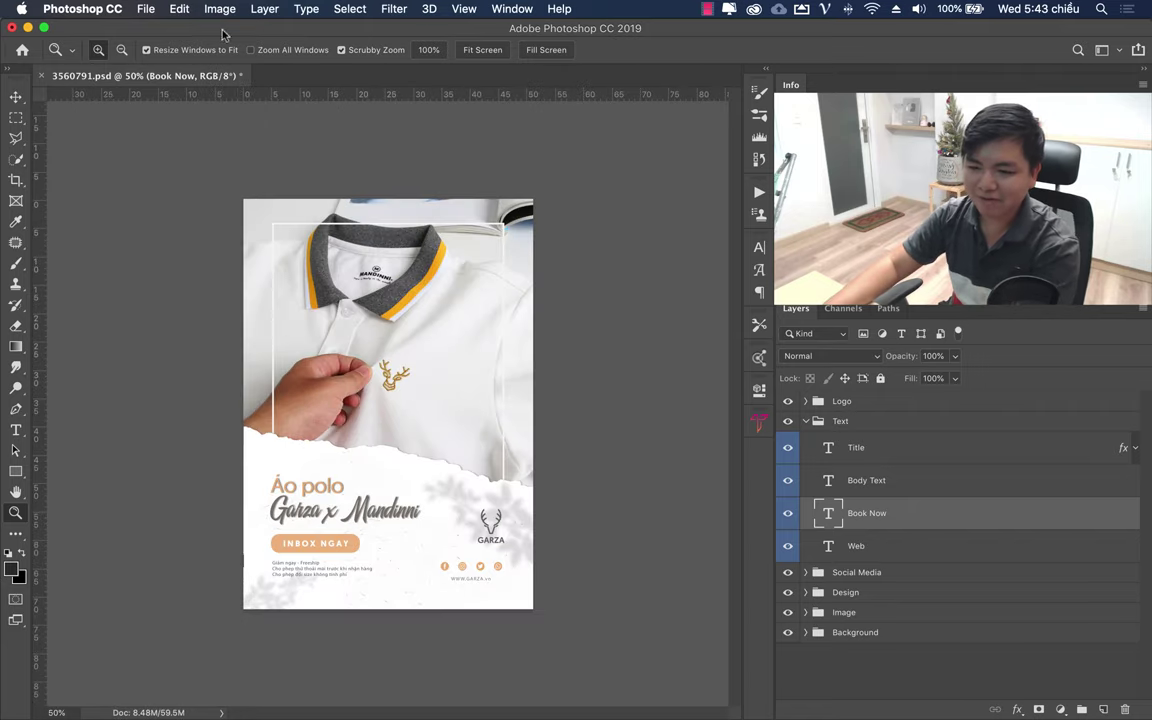
pyautogui.click(145, 10)
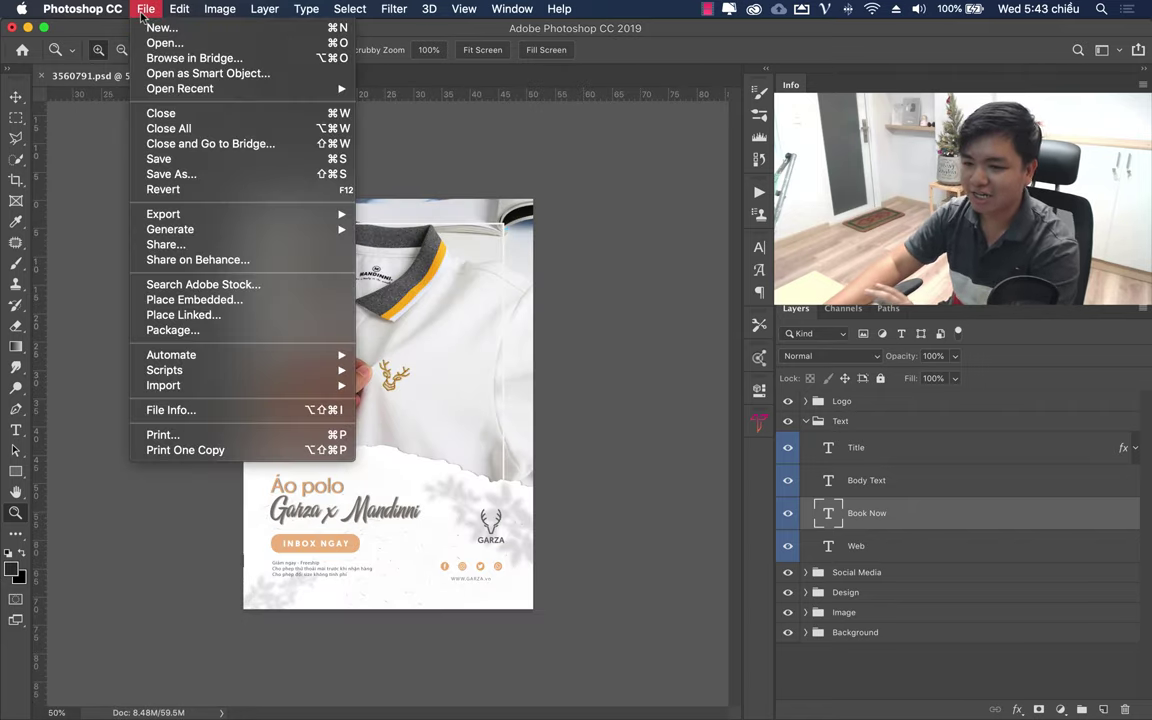
pyautogui.click(172, 174)
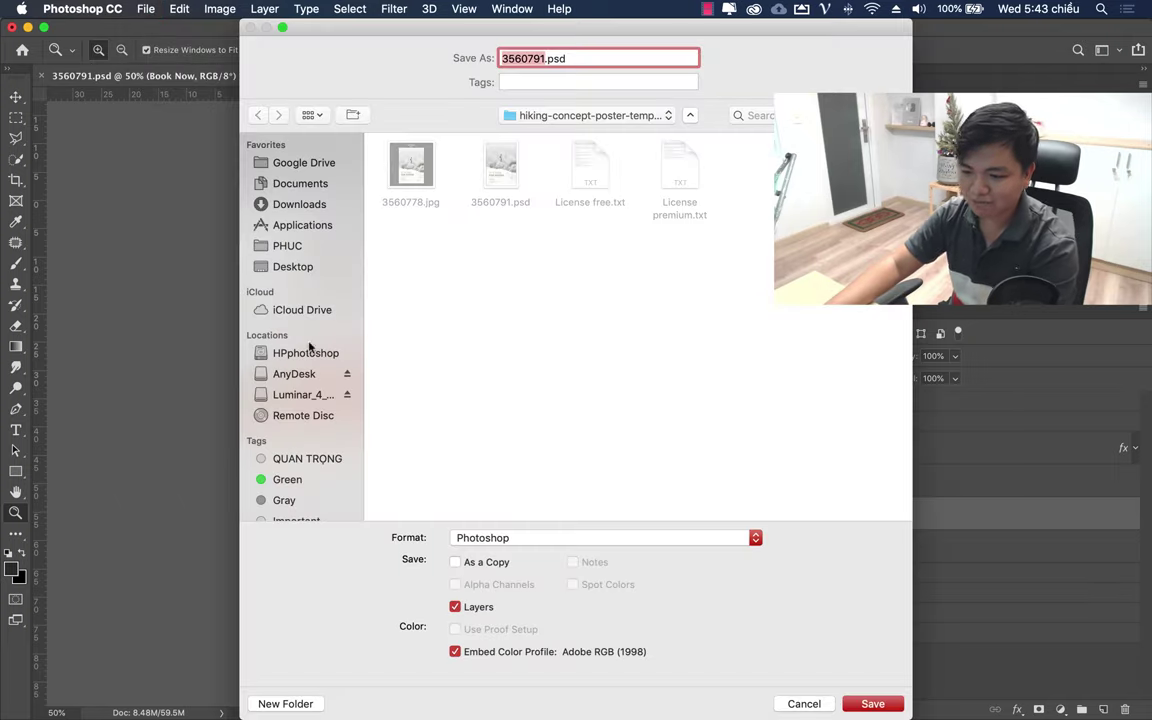
pyautogui.click(299, 205)
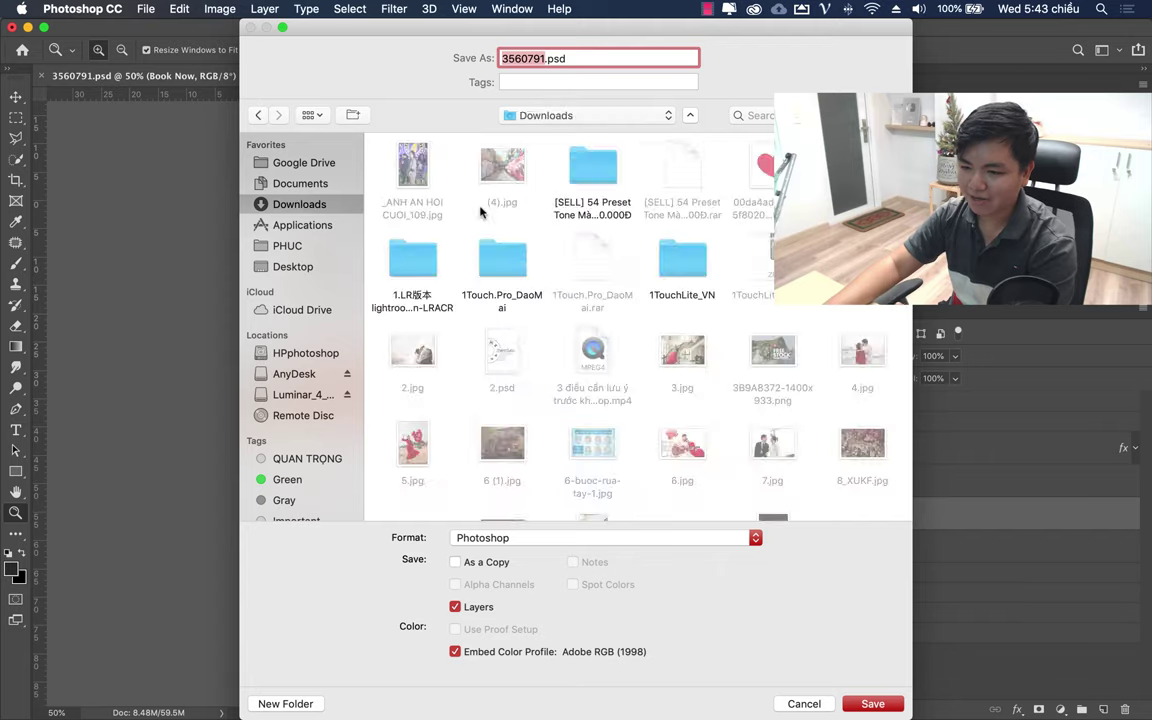
pyautogui.scroll(-10, 446, 274)
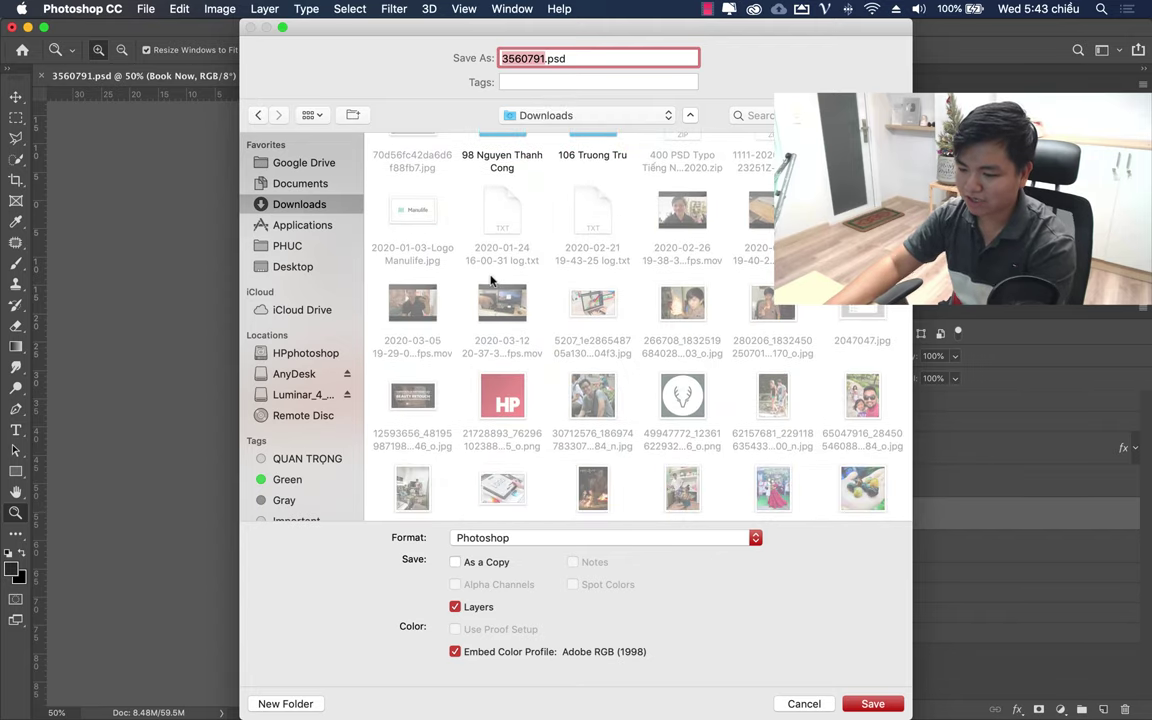
pyautogui.write('sour')
pyautogui.click(502, 300)
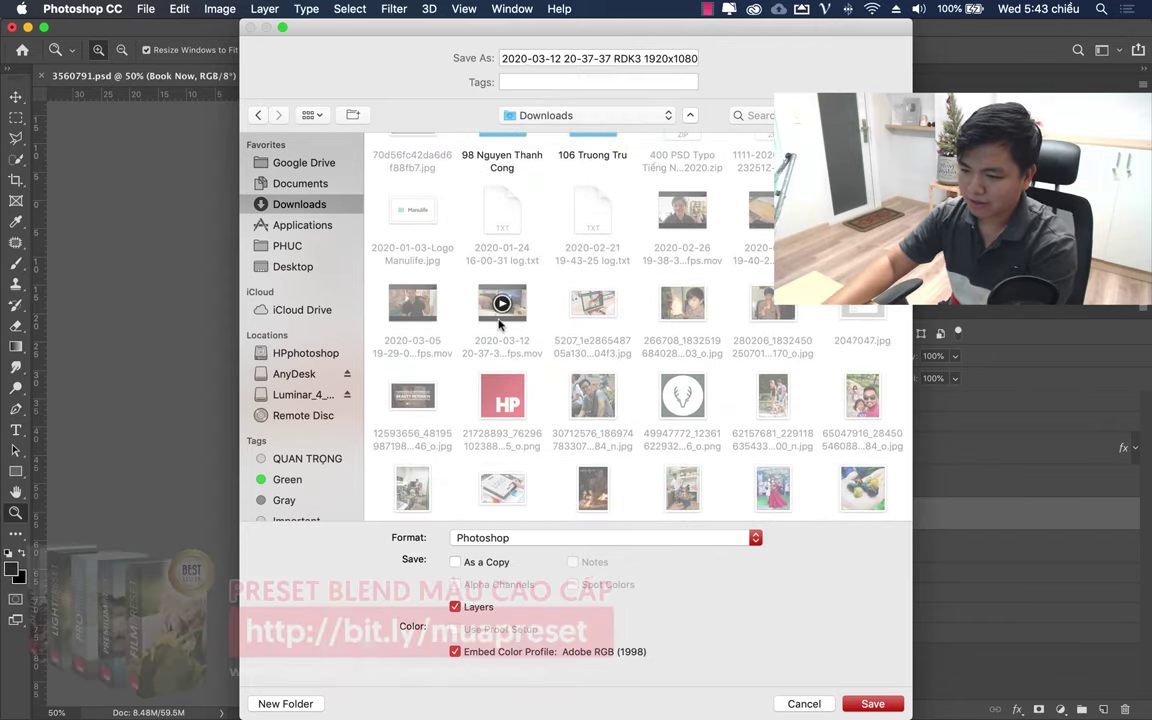
pyautogui.scroll(-10, 500, 325)
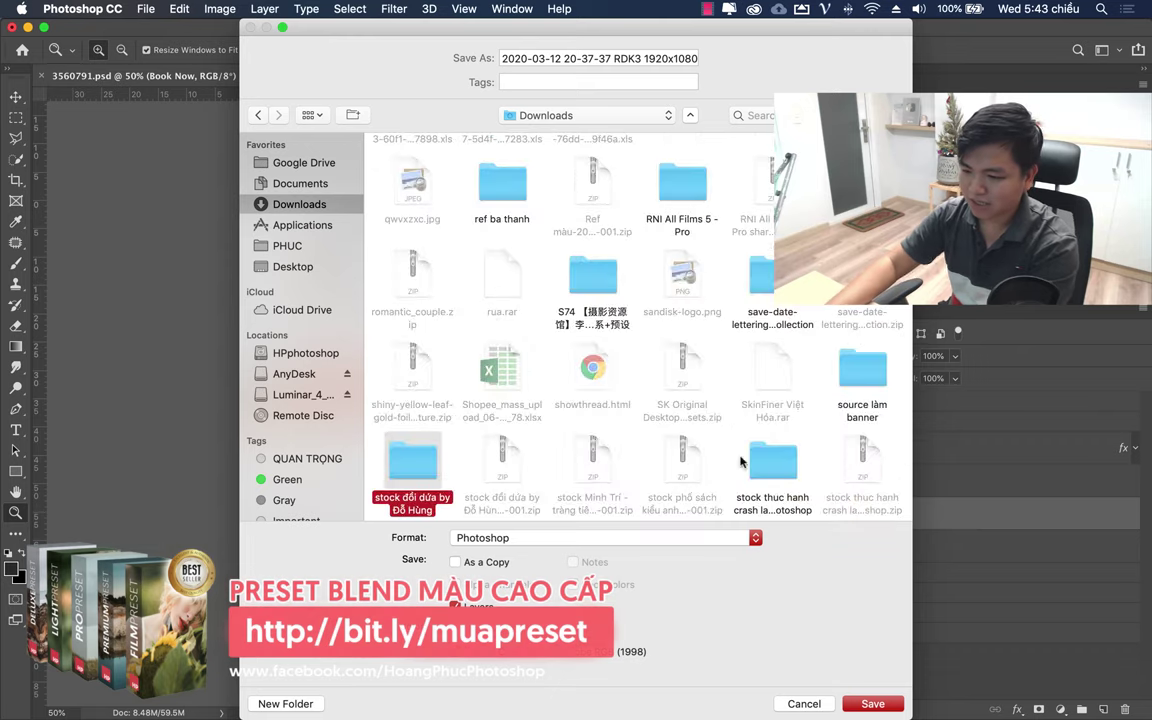
pyautogui.scroll(-2, 858, 342)
pyautogui.doubleClick(858, 342)
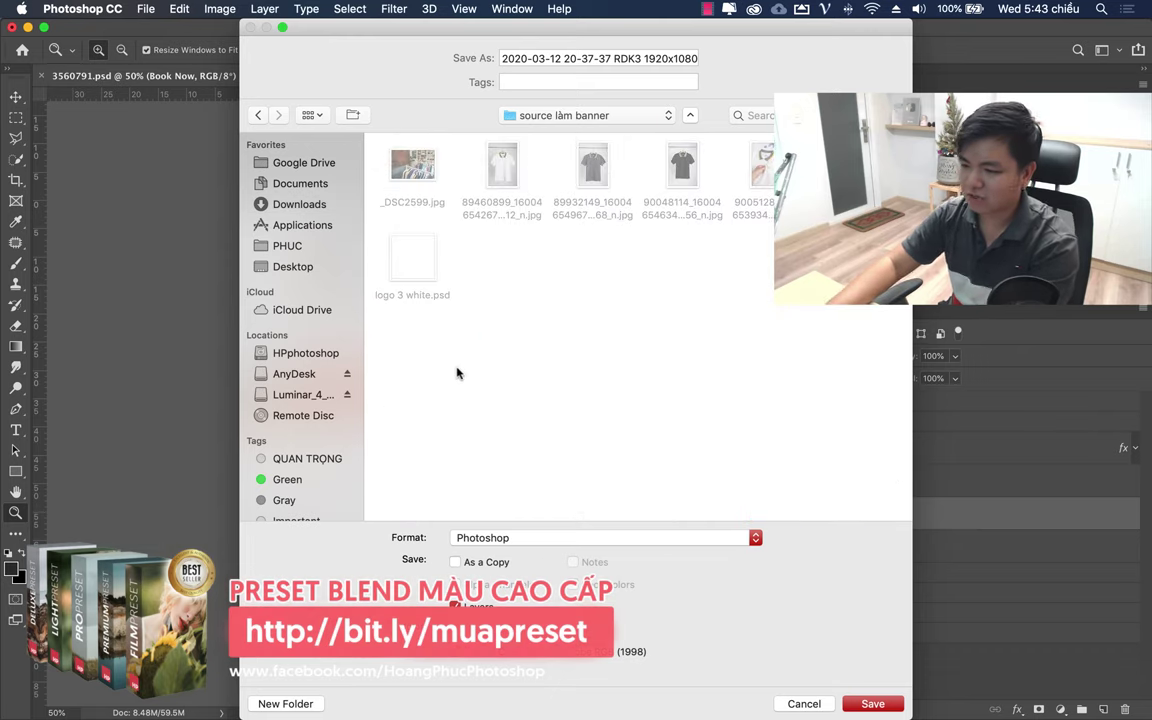
# Step: Save the poster as a PNG named 'banner'
pyautogui.click(514, 538)
pyautogui.click(510, 538)
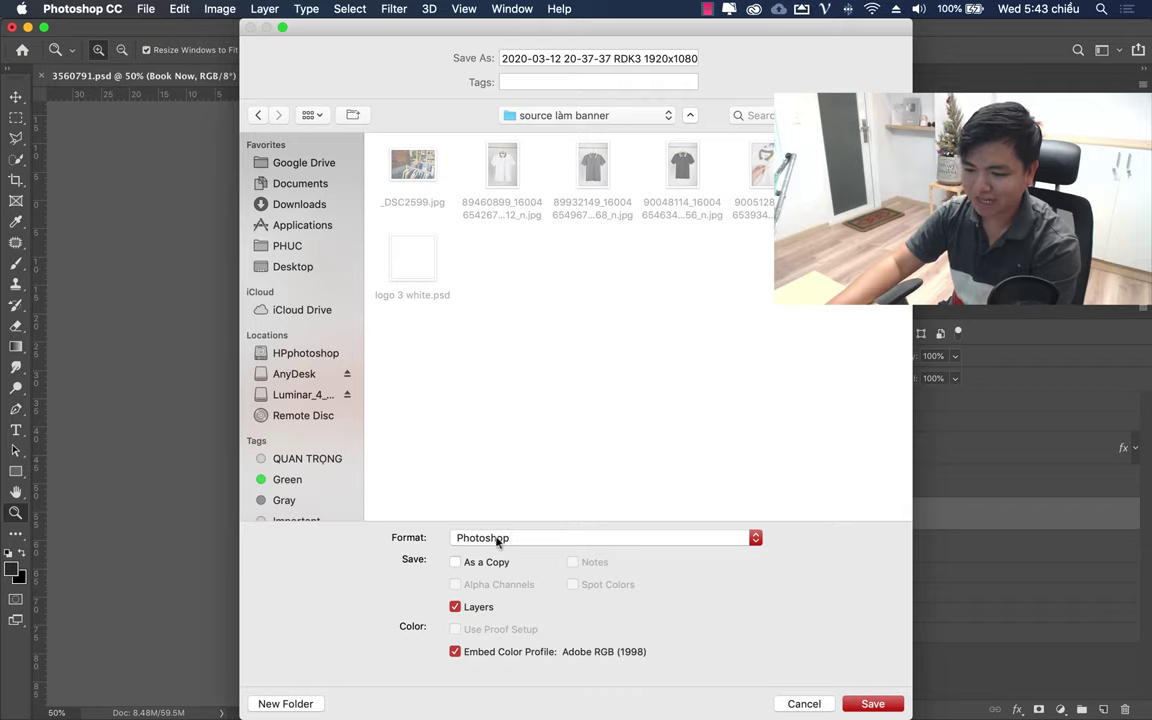
pyautogui.click(519, 538)
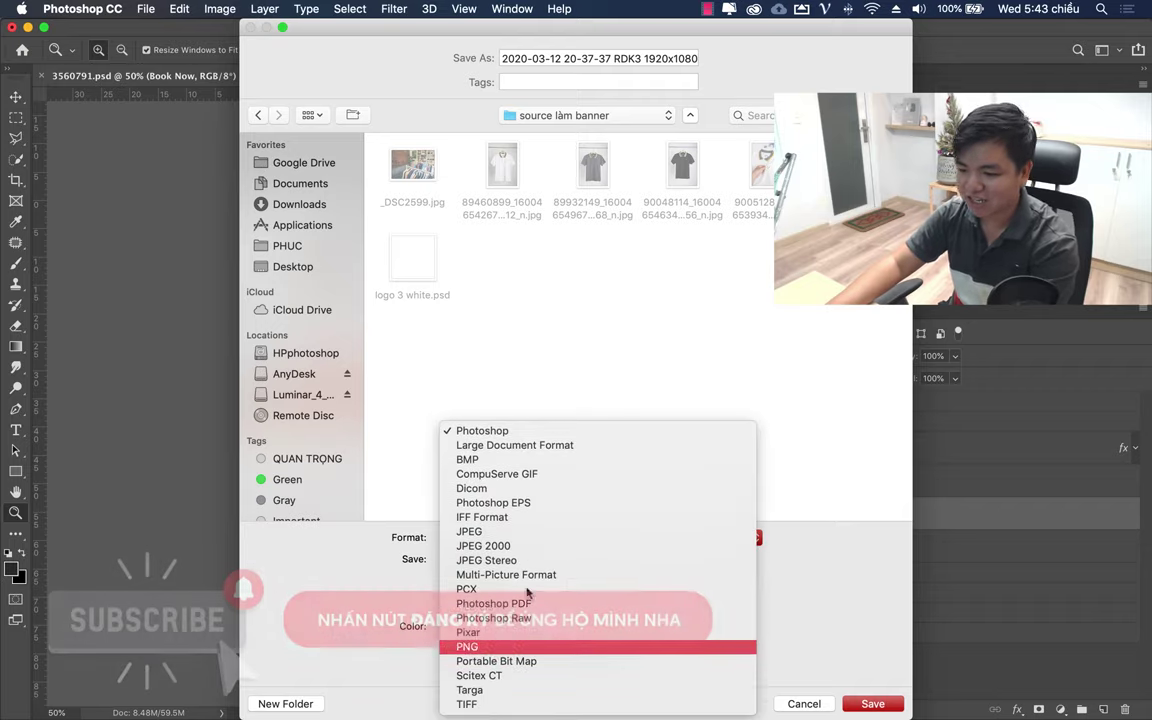
pyautogui.click(494, 647)
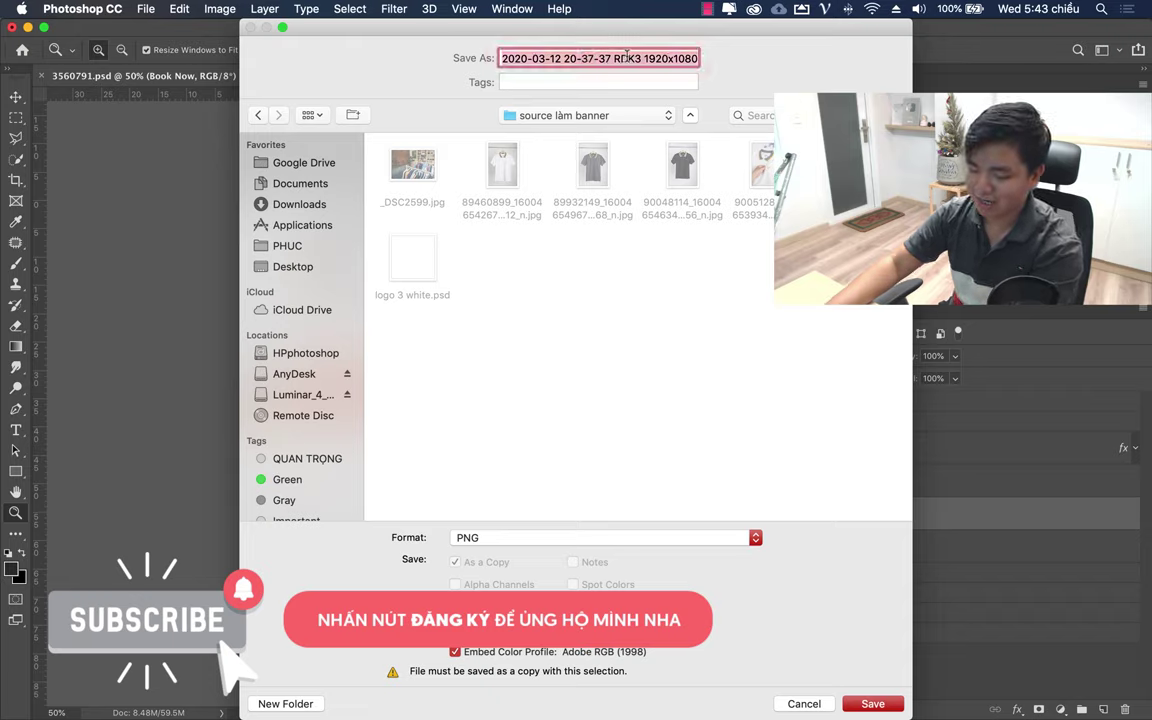
pyautogui.write('banner')
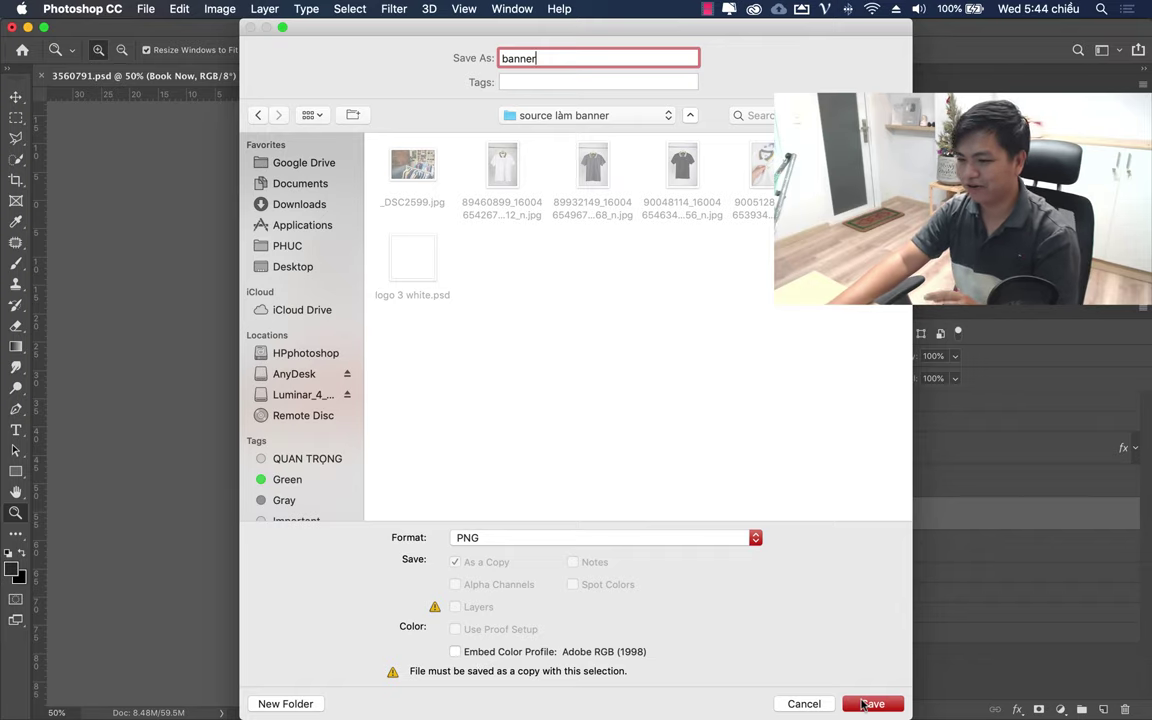
pyautogui.click(862, 705)
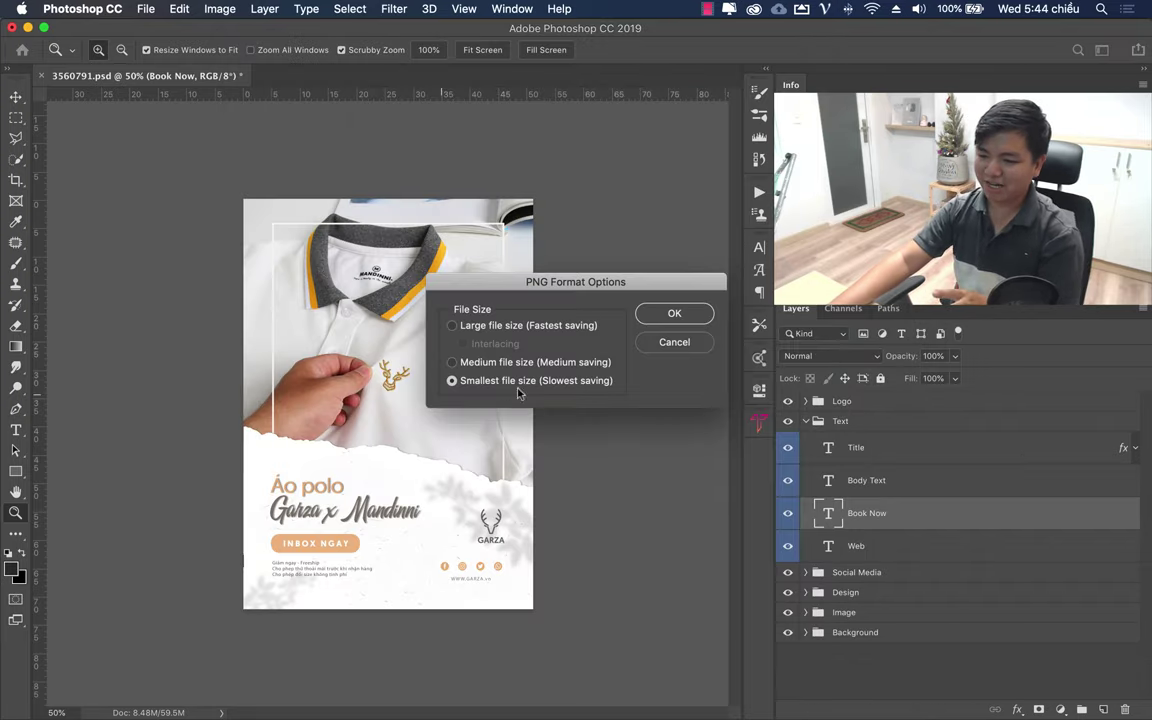
# Step: Keep Smallest file size in PNG Format Options and confirm writing banner.png
pyautogui.moveTo(578, 294); pyautogui.dragTo(432, 300)
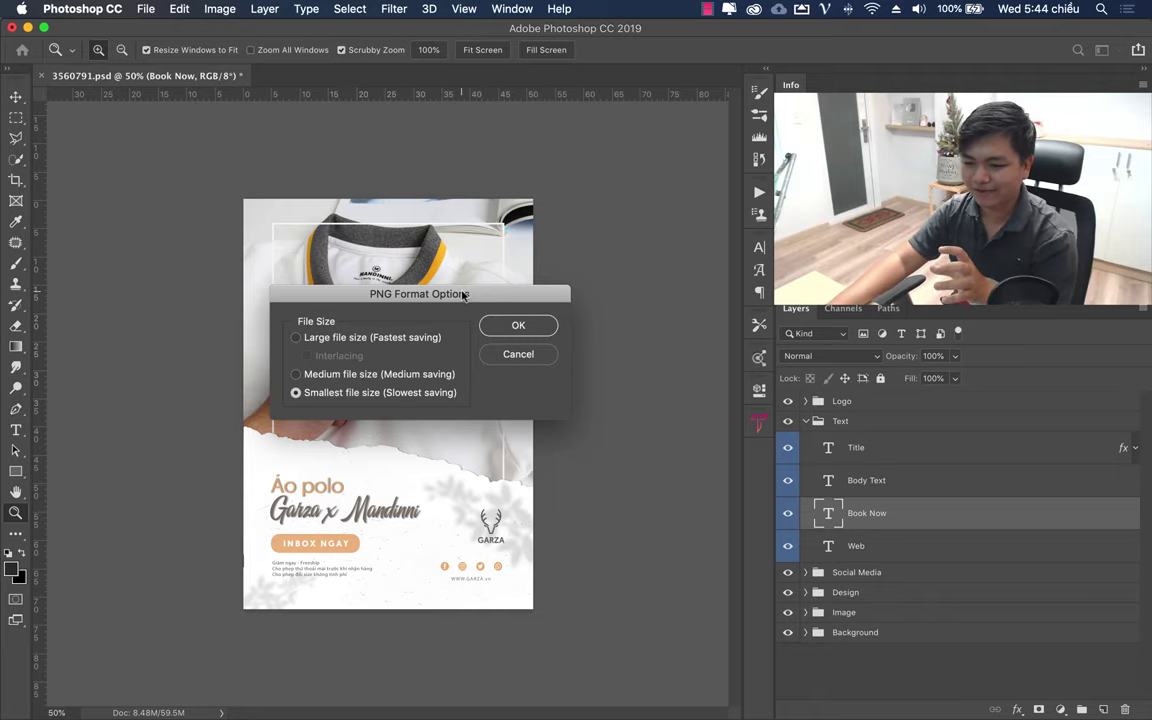
pyautogui.moveTo(463, 294); pyautogui.dragTo(547, 367)
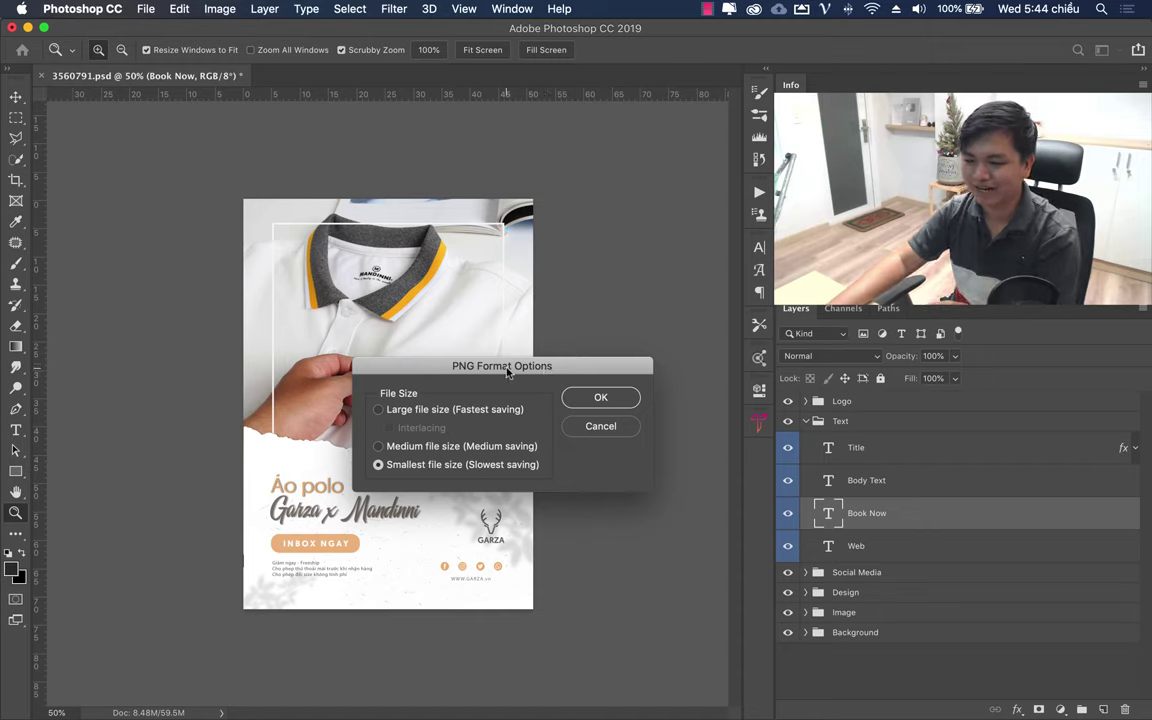
pyautogui.moveTo(540, 368); pyautogui.dragTo(566, 462)
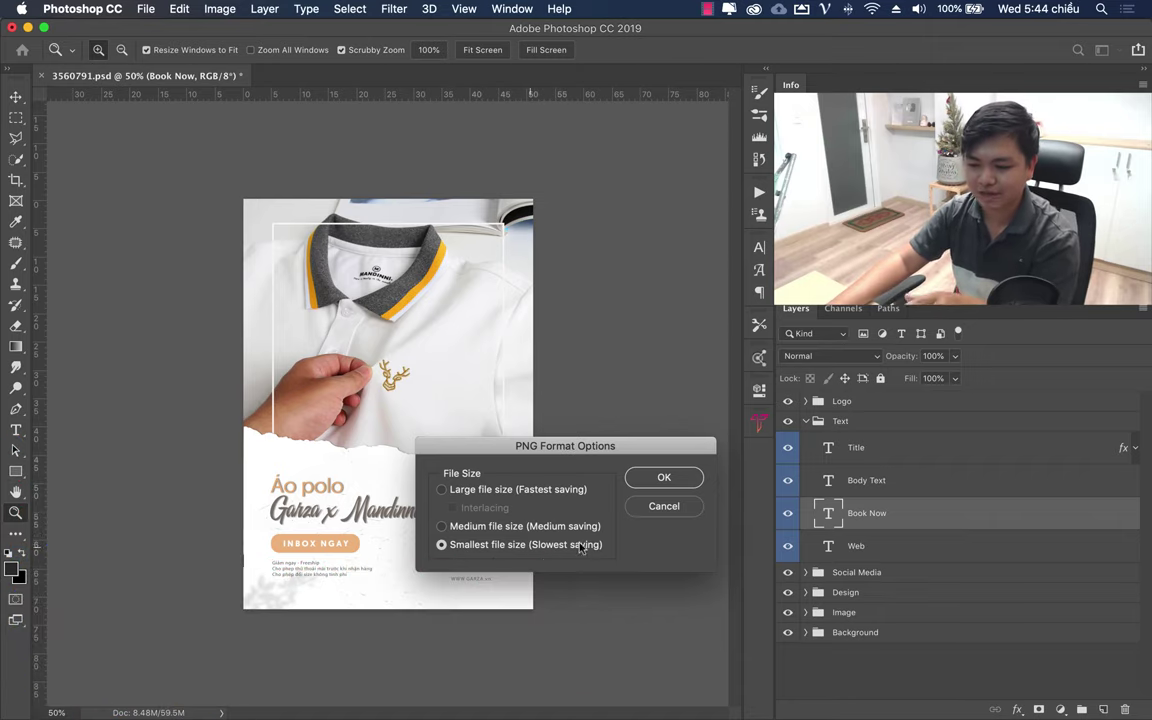
pyautogui.click(664, 477)
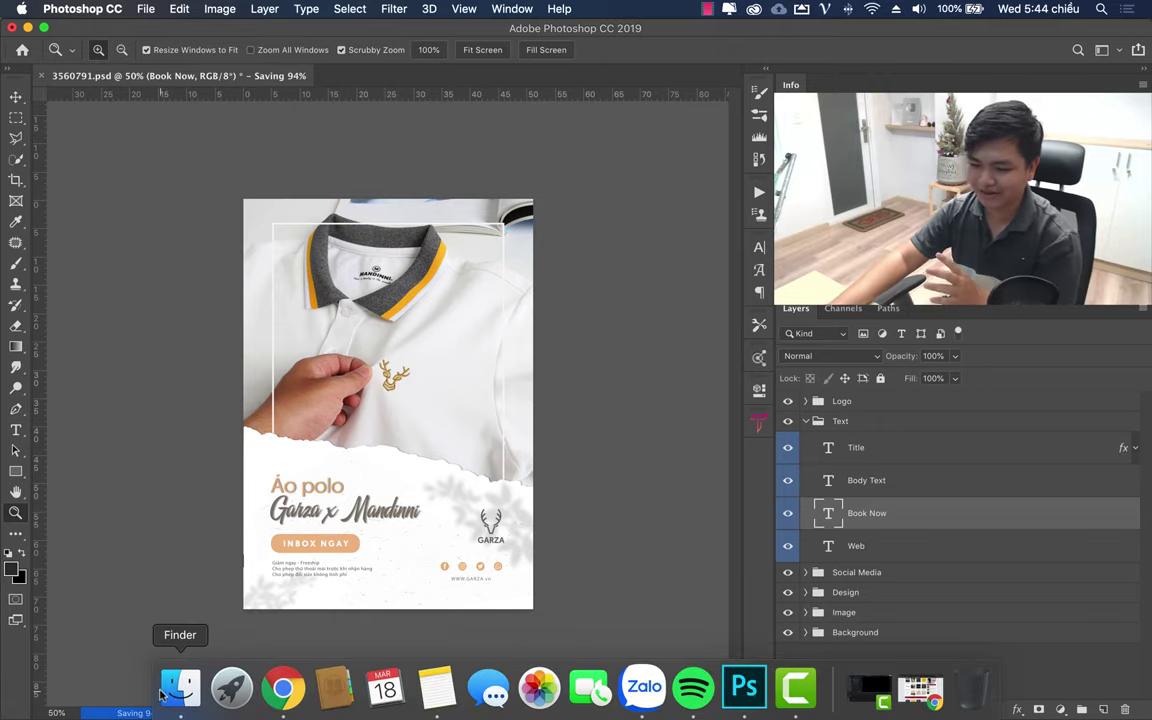
pyautogui.click(180, 688)
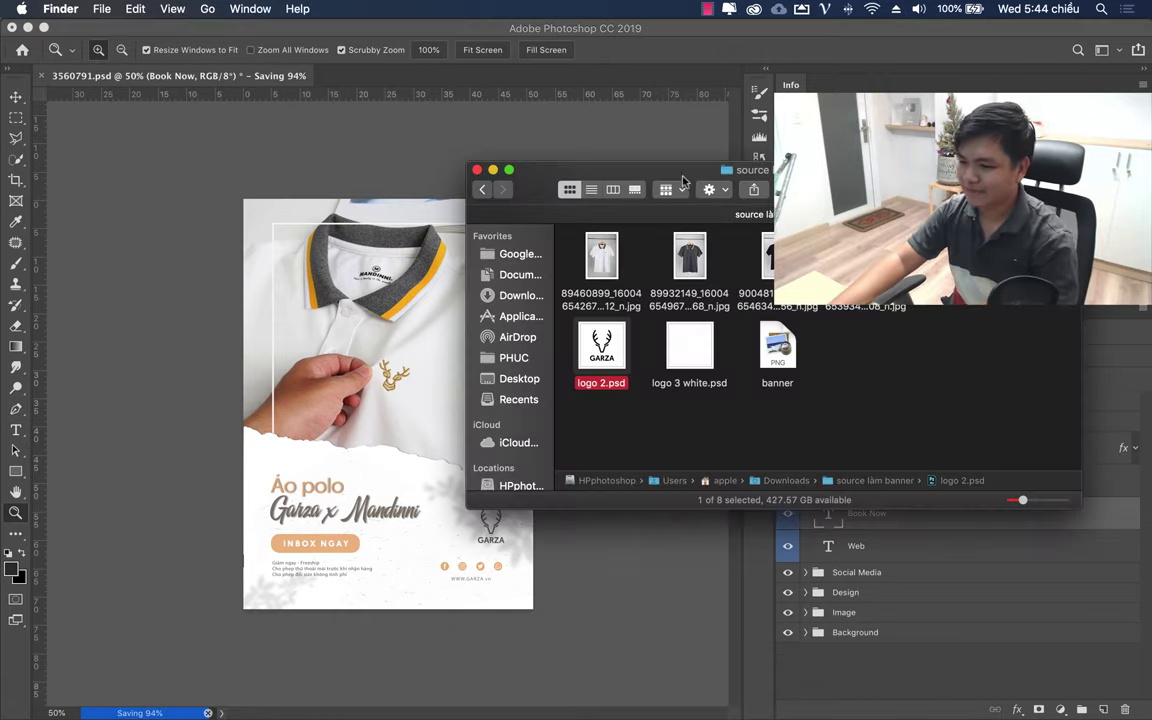
pyautogui.moveTo(683, 180); pyautogui.dragTo(541, 192)
pyautogui.click(486, 458)
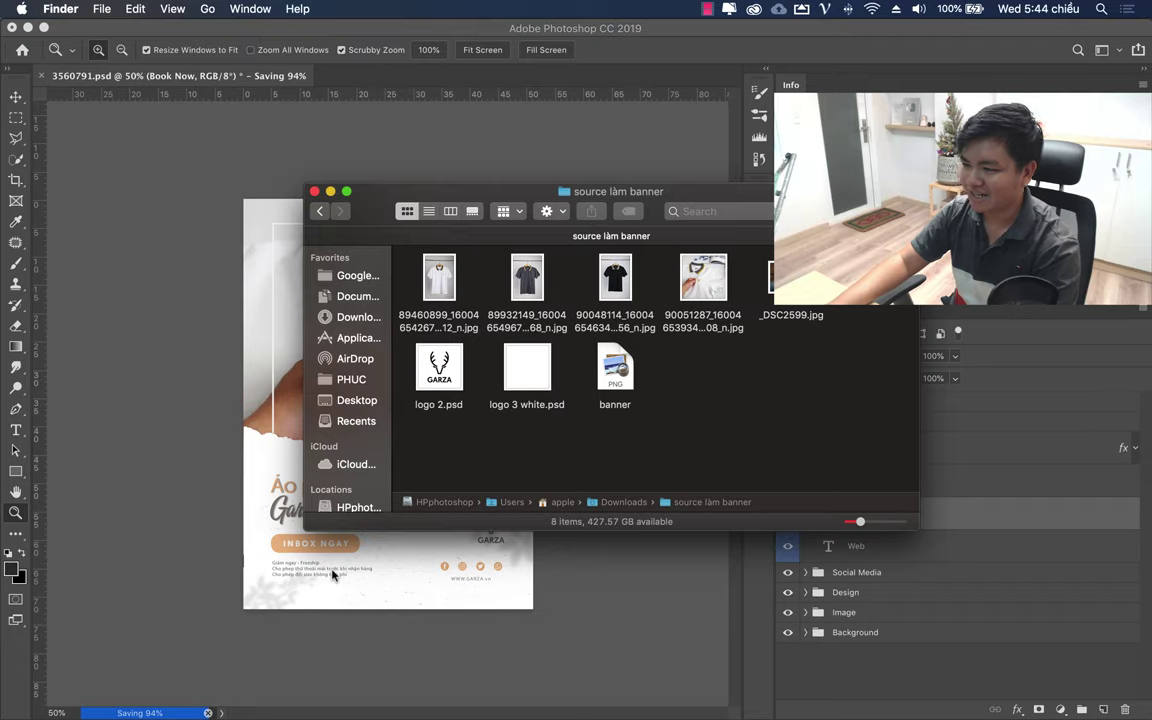
pyautogui.click(607, 106)
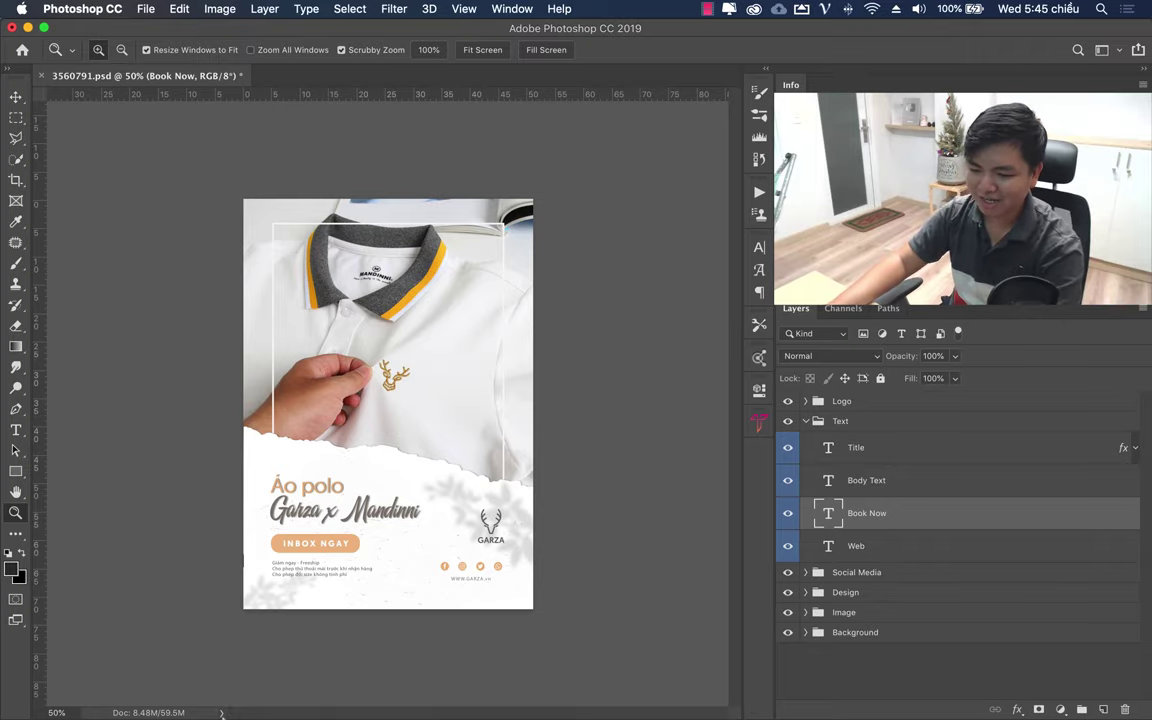
pyautogui.click(180, 686)
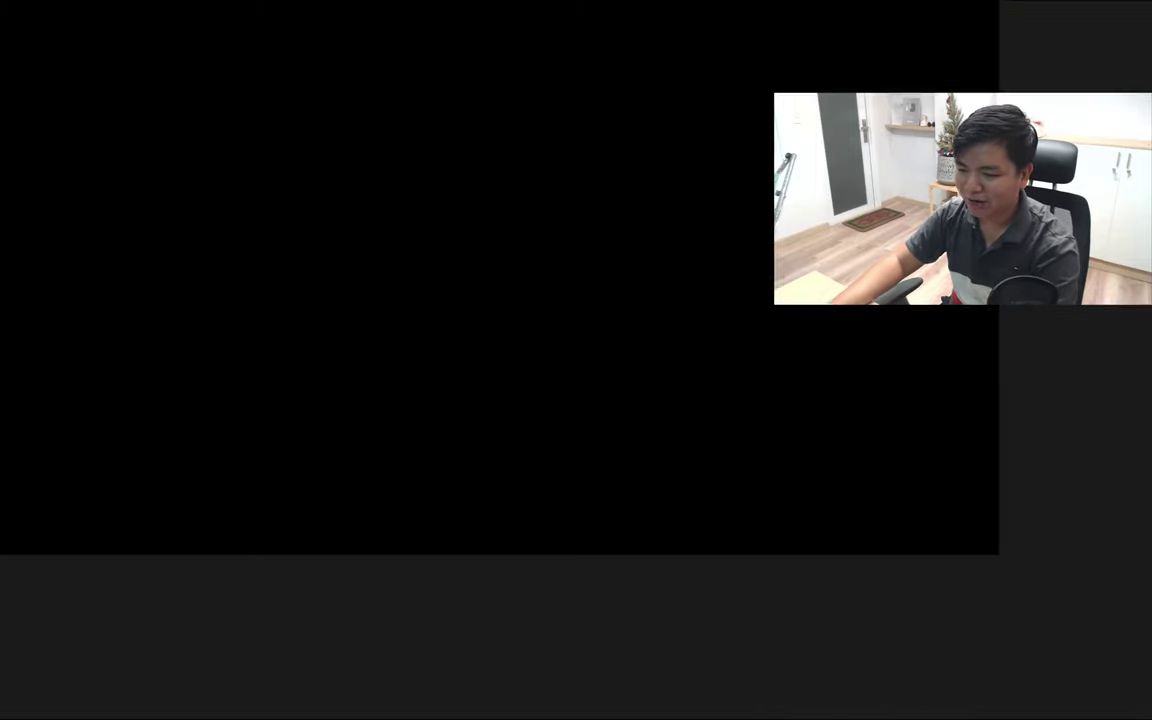